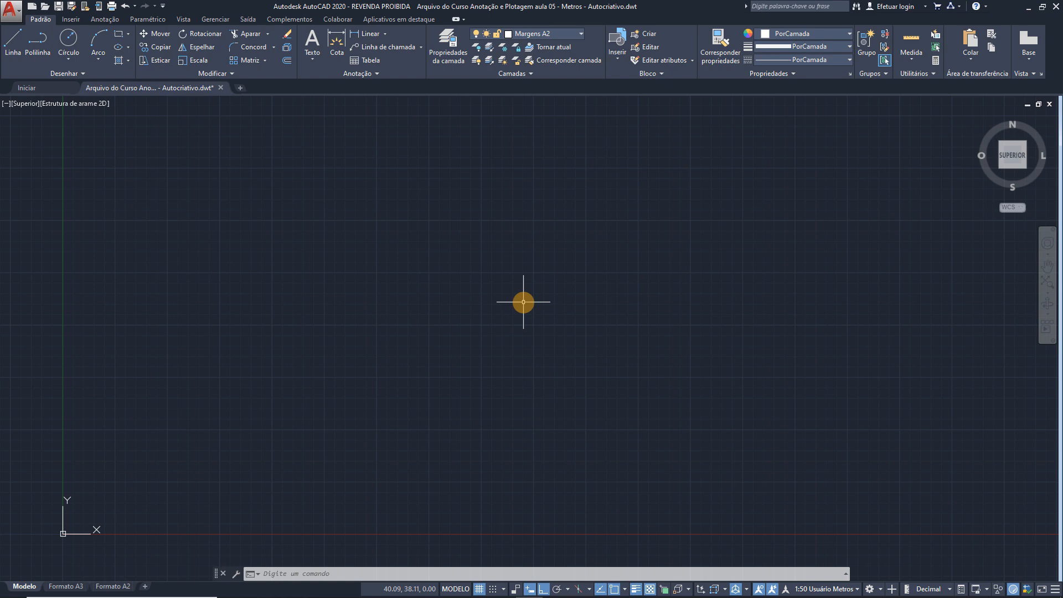
scroll(511, 306, down, 3)
mouse_move(513, 332)
middle_down()
mouse_move(442, 354)
mouse_move(366, 421)
middle_up()
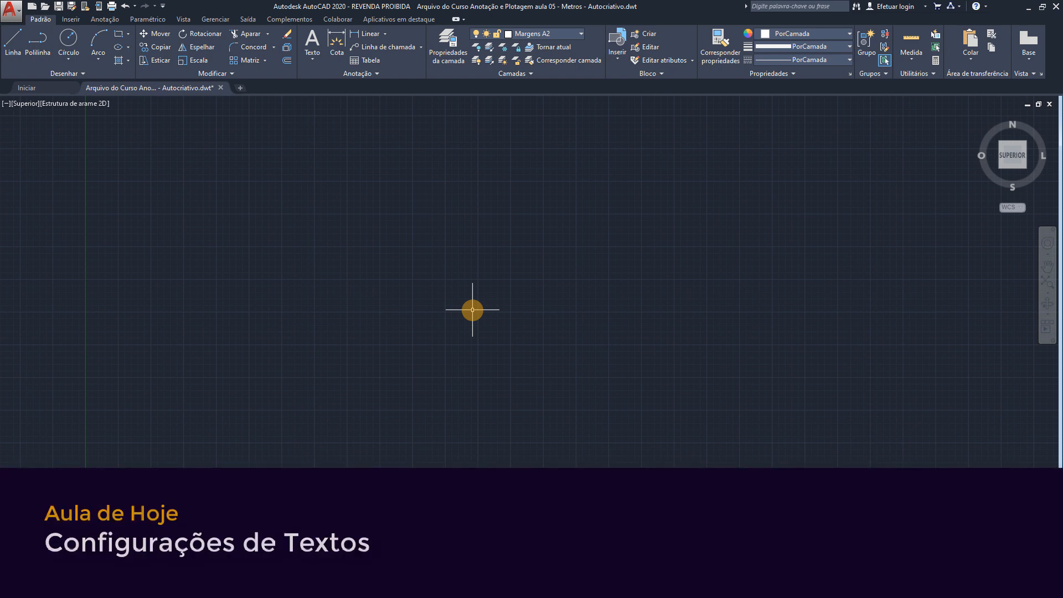
scroll(473, 311, down, 3)
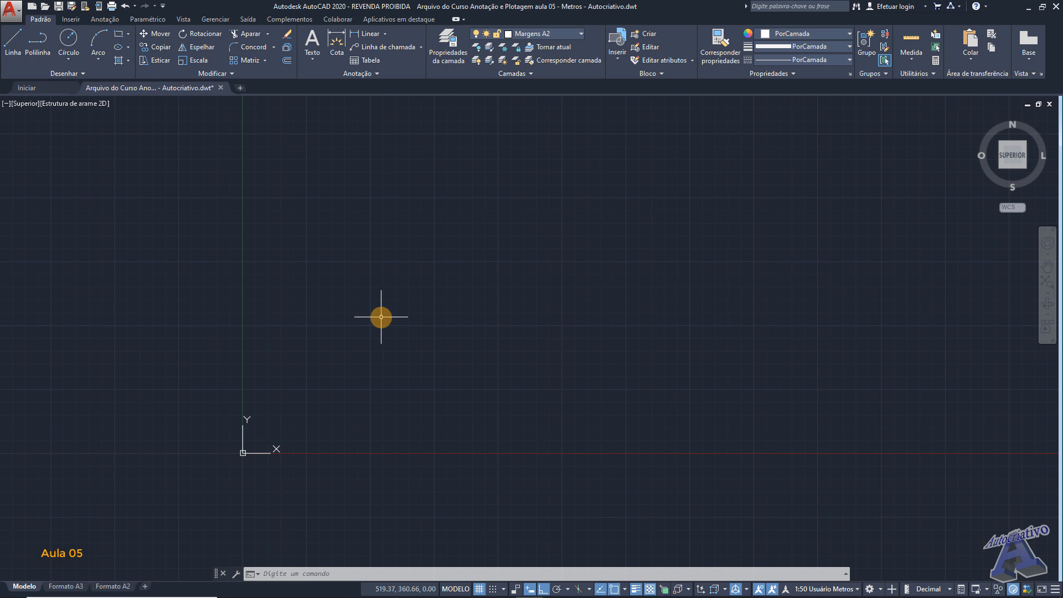
middle_drag(381, 318, 267, 373)
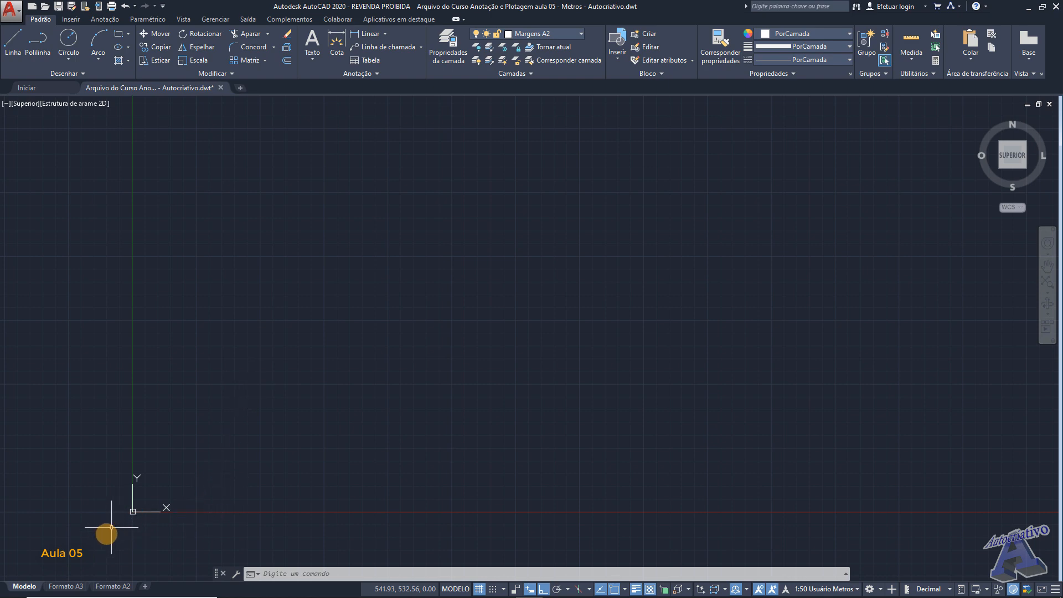
Switch to the Formato A2 layout and create a single (Único) viewport spanning most of the area inside the sheet's margin frame
click(113, 586)
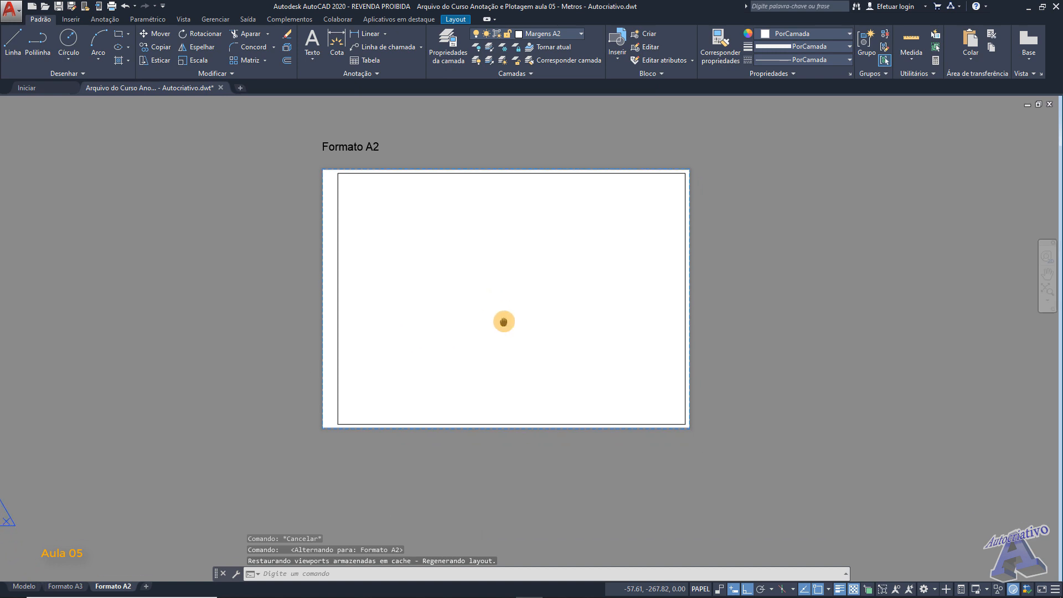
scroll(444, 311, up, 2)
scroll(463, 307, down, 2)
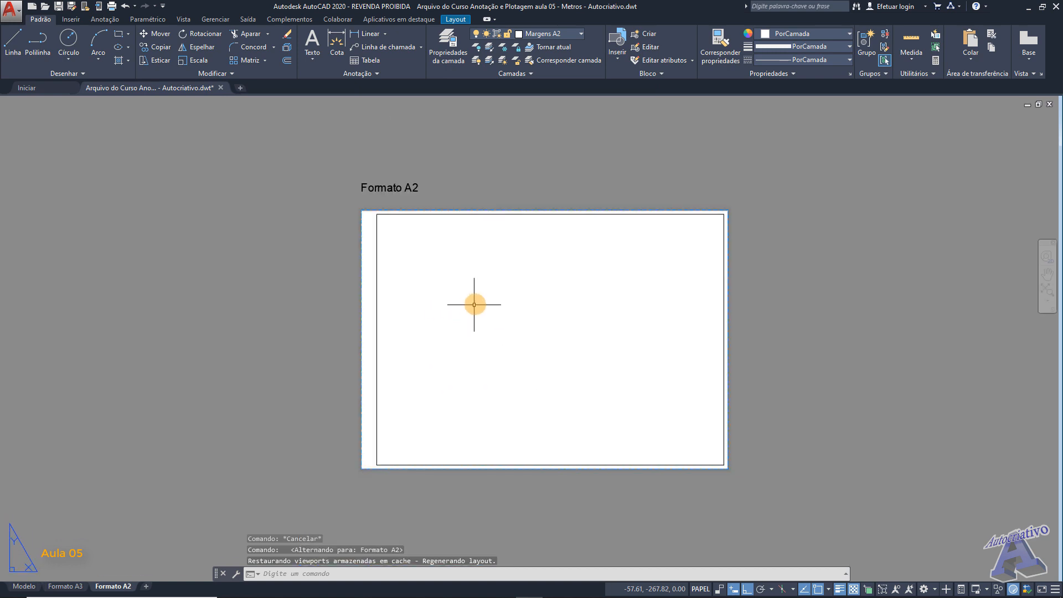
middle_drag(473, 304, 473, 281)
text(vi)
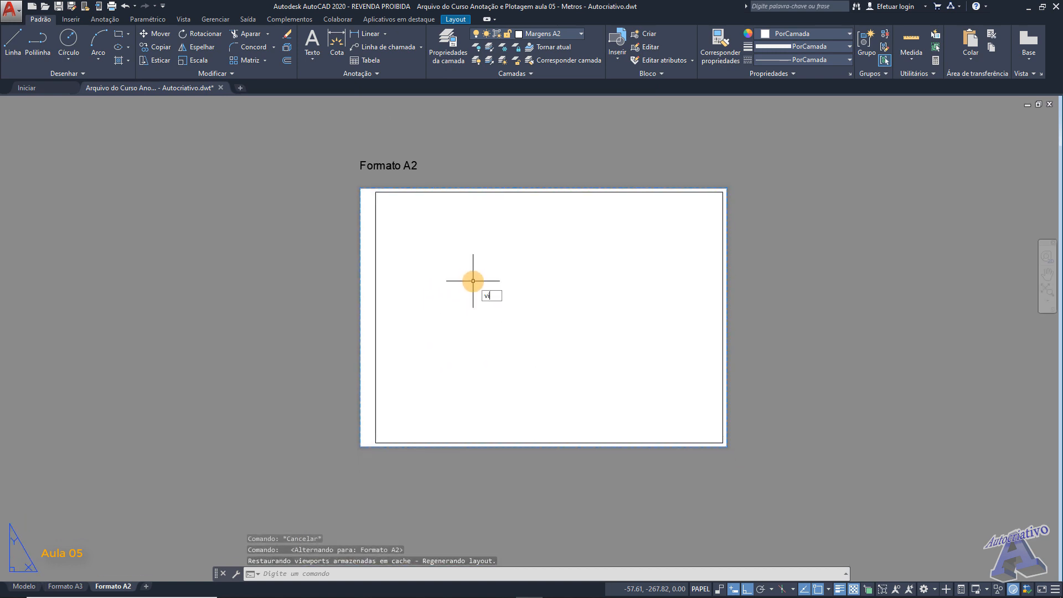
text(ew)
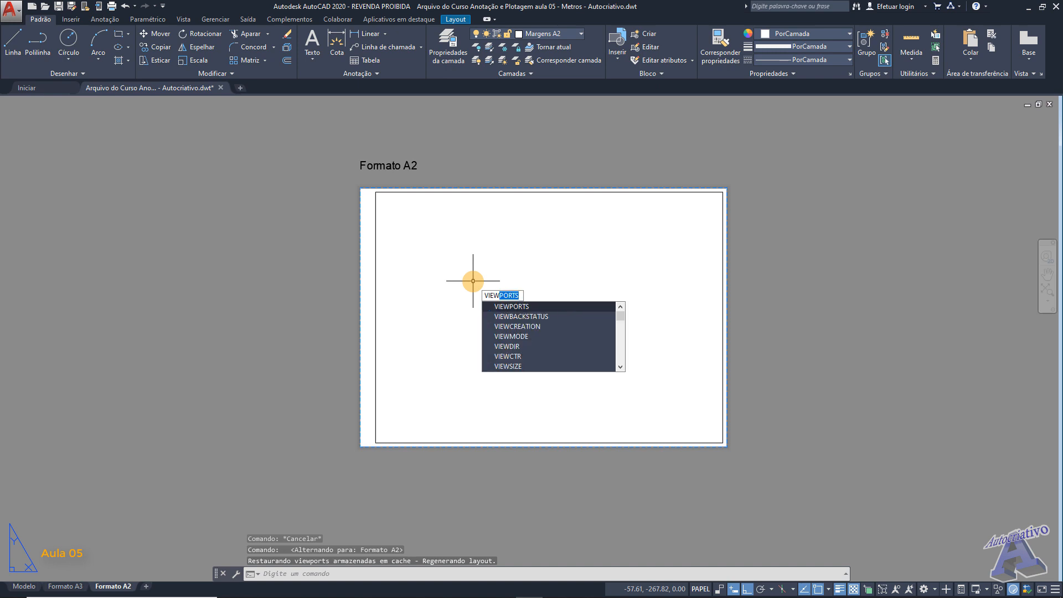
click(501, 306)
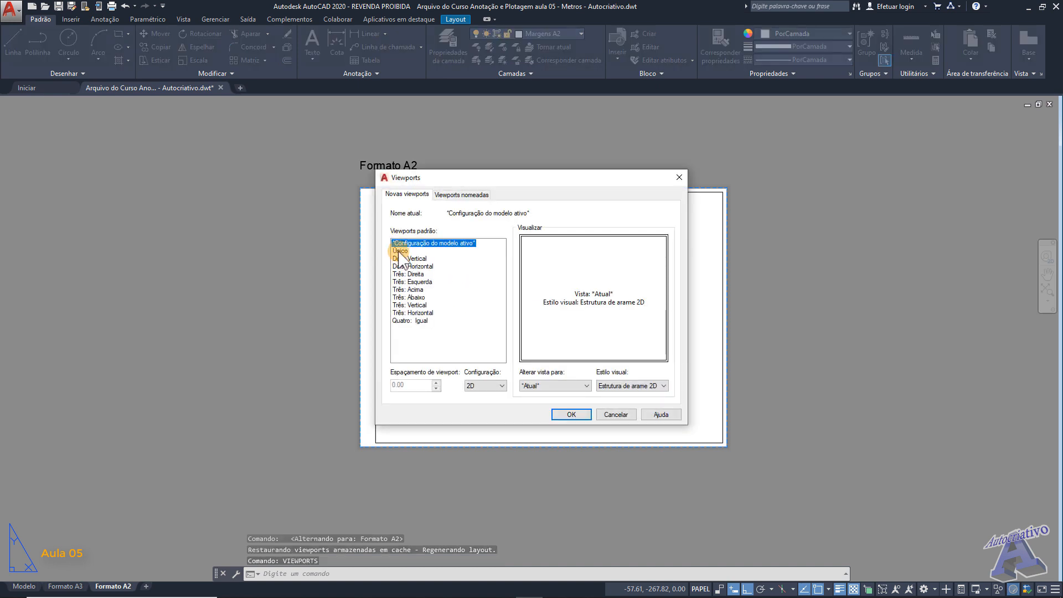
click(400, 250)
click(572, 414)
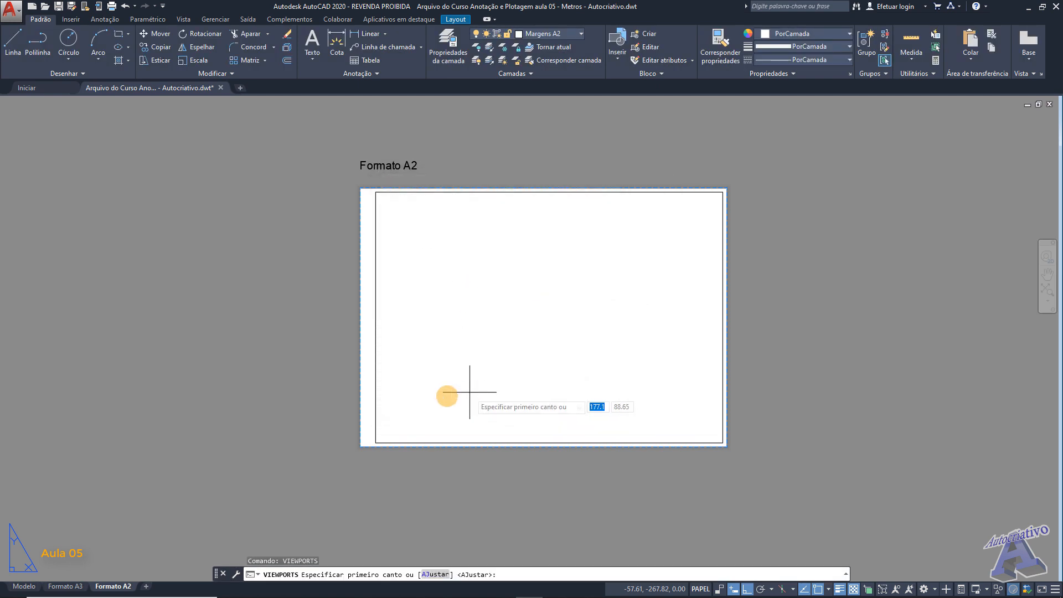
click(406, 425)
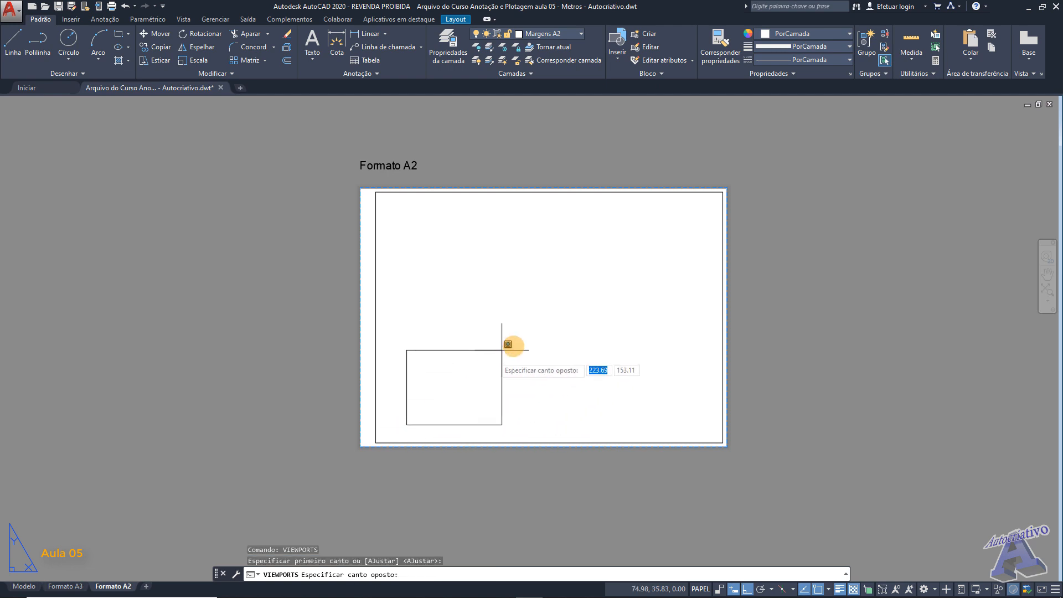
click(707, 212)
click(778, 272)
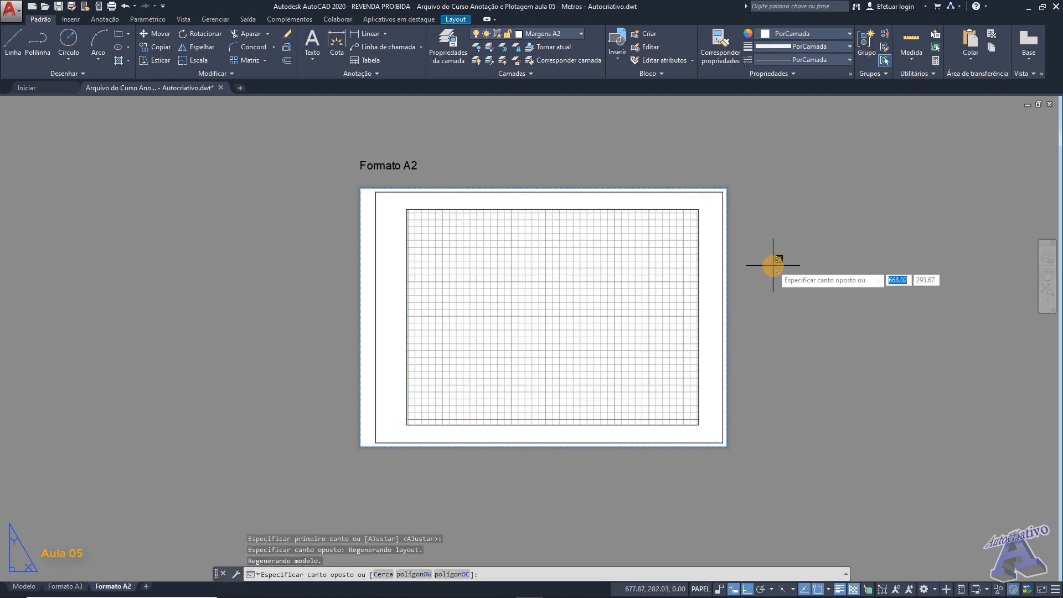
click(773, 266)
Activate the new viewport on the A2 sheet to work in model space through it
scroll(577, 287, up, 2)
mouse_move(577, 288)
middle_down()
mouse_move(556, 287)
mouse_move(553, 266)
mouse_move(587, 285)
middle_up()
double_click(554, 304)
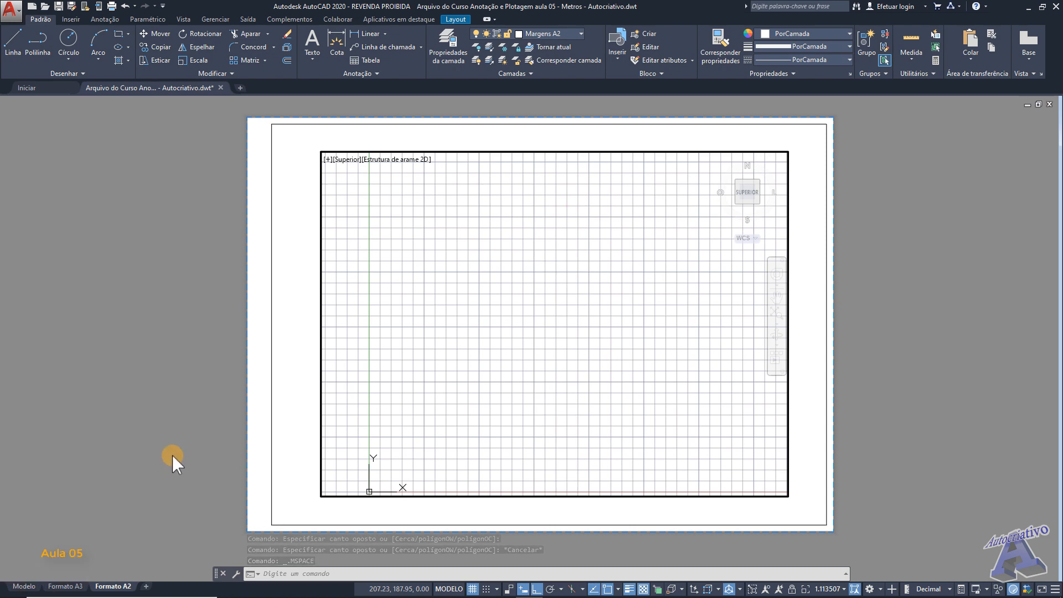
middle_drag(489, 340, 486, 317)
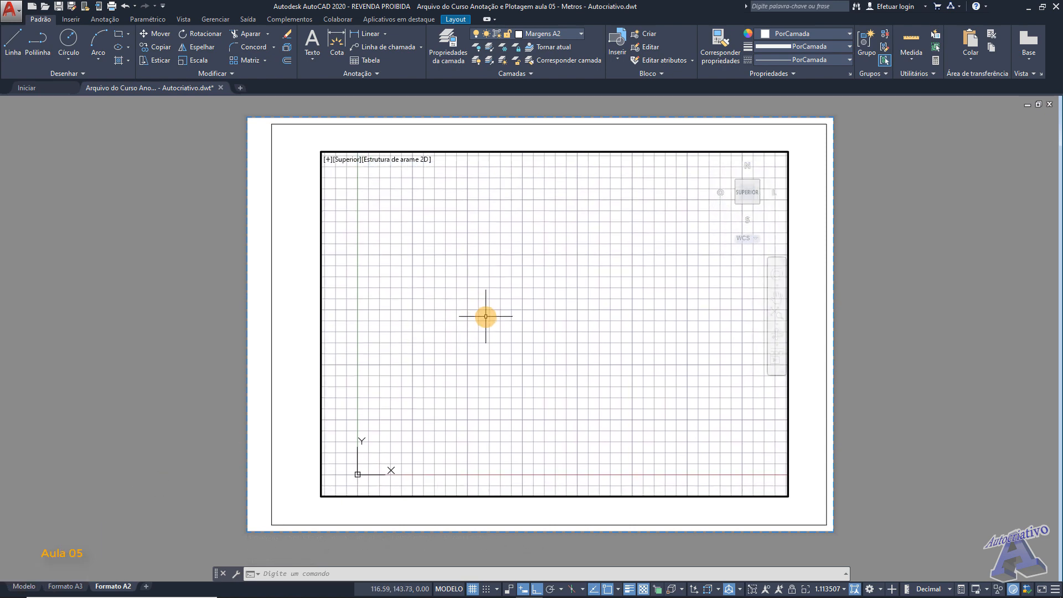
Return to model space and draw an upright rectangle freehand, above the X axis and beyond the Y axis
click(24, 587)
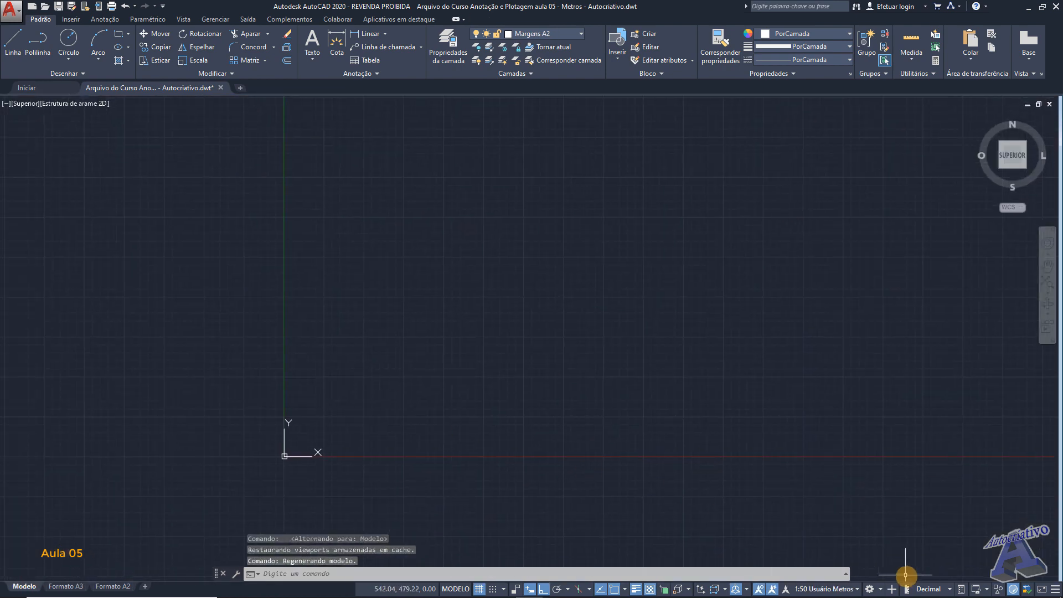
middle_drag(336, 418, 322, 450)
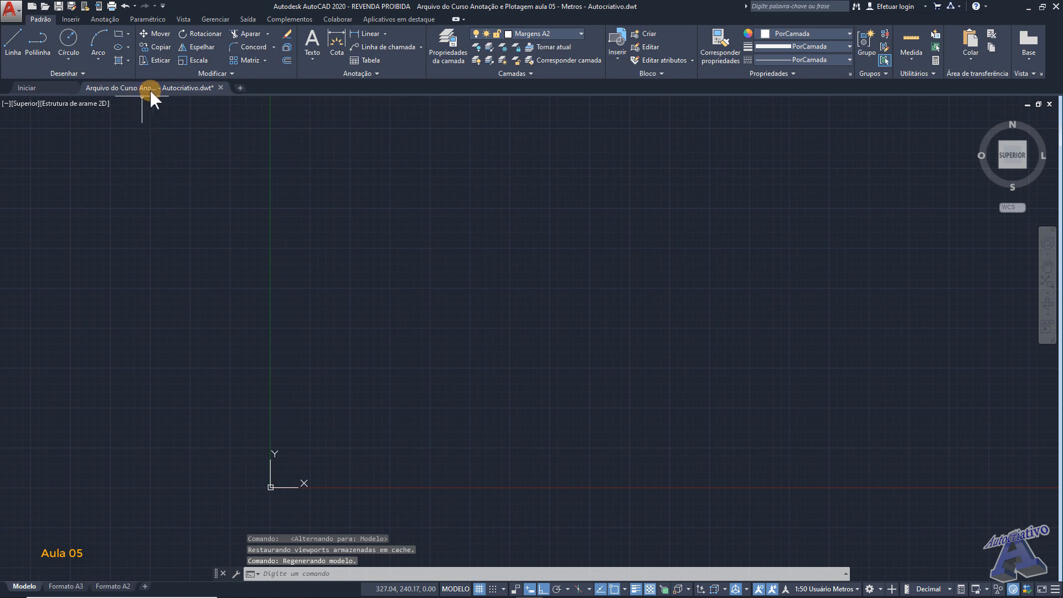
mouse_move(195, 88)
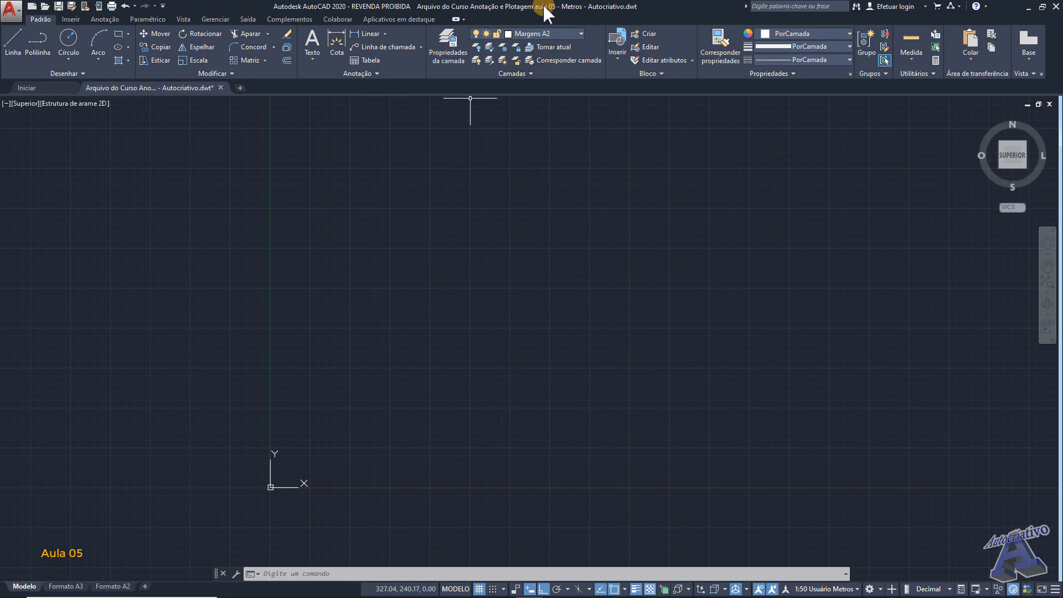
middle_drag(481, 309, 458, 330)
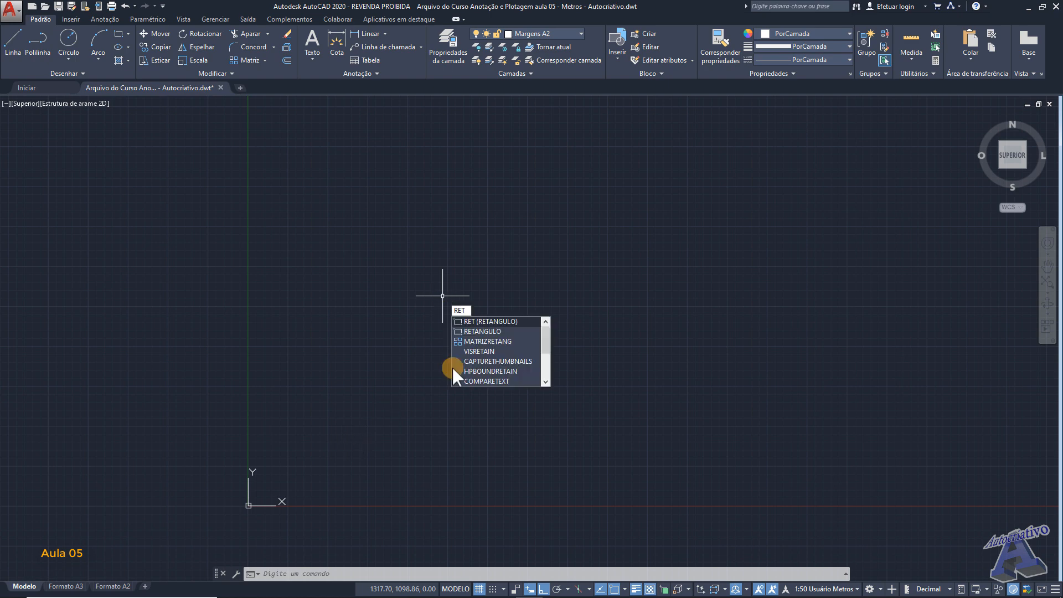
click(494, 322)
click(331, 449)
click(472, 205)
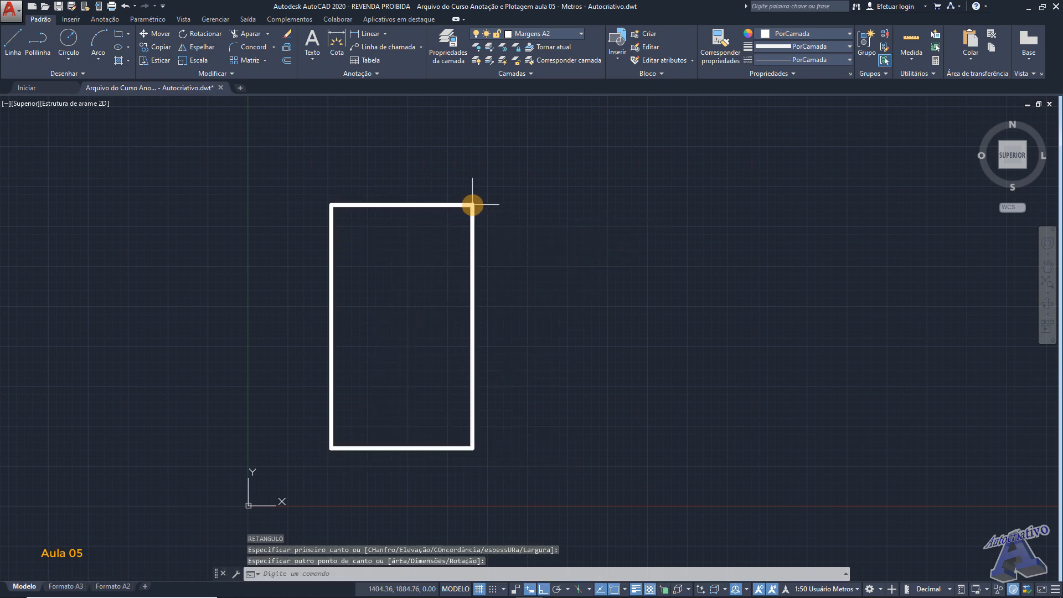
Turn off the lineweight display in model space
click(636, 589)
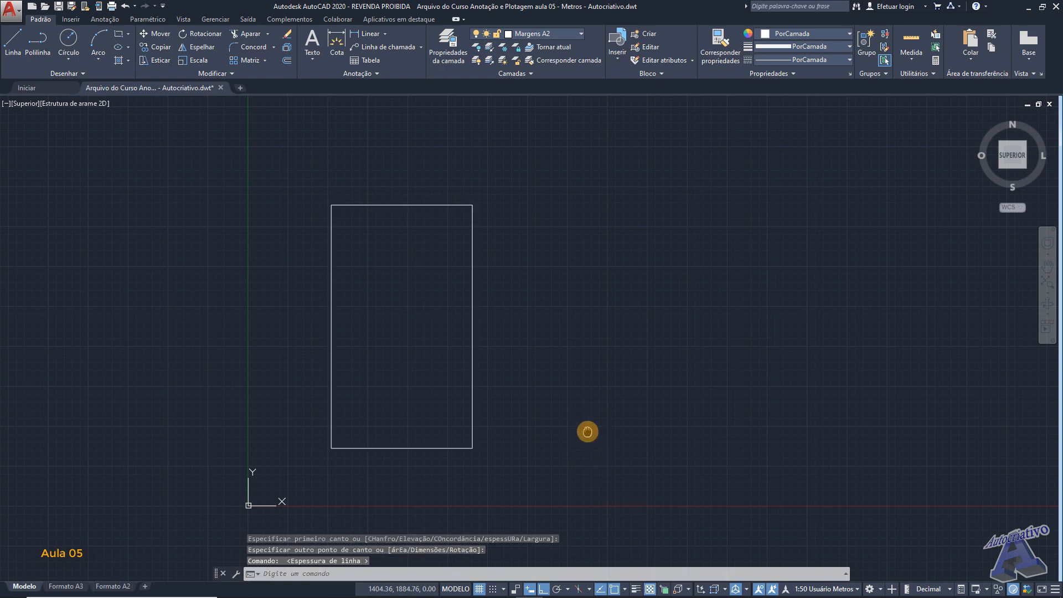
middle_drag(584, 432, 615, 416)
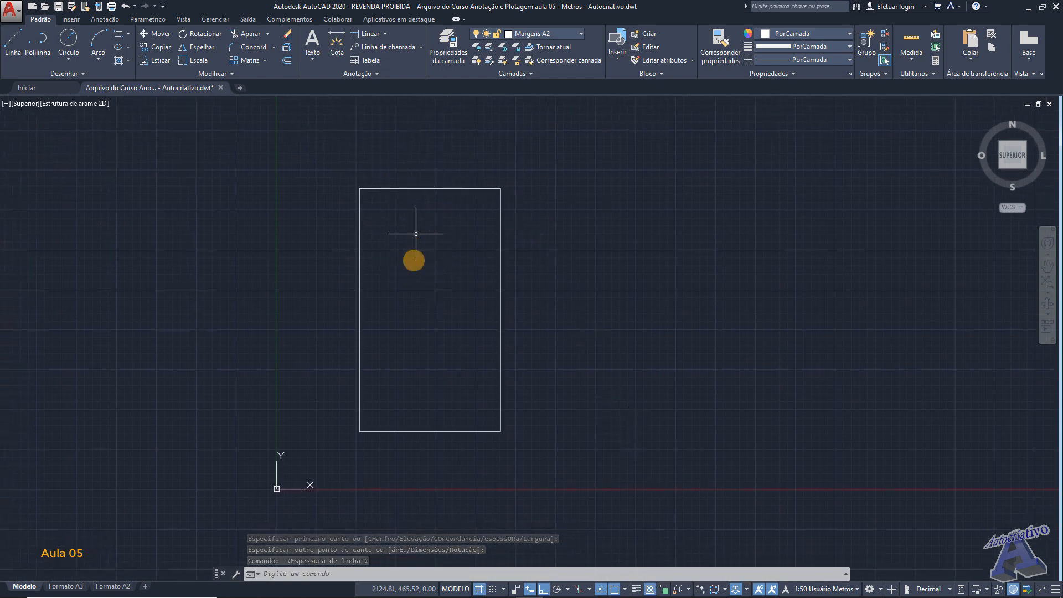
middle_drag(424, 298, 429, 297)
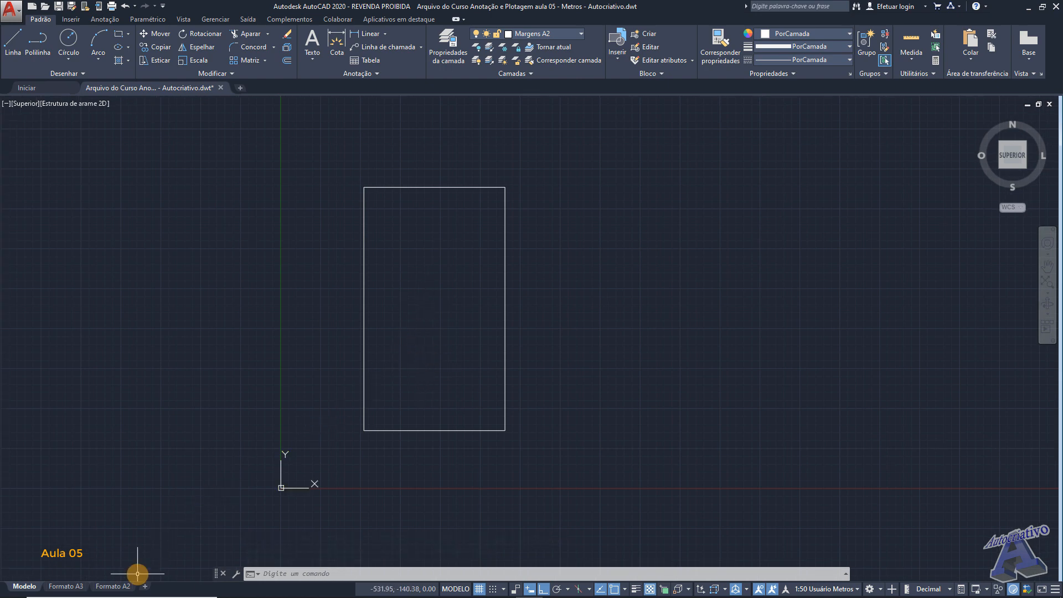
Go back to the Formato A2 layout and fit the whole rectangle inside the active viewport
click(117, 586)
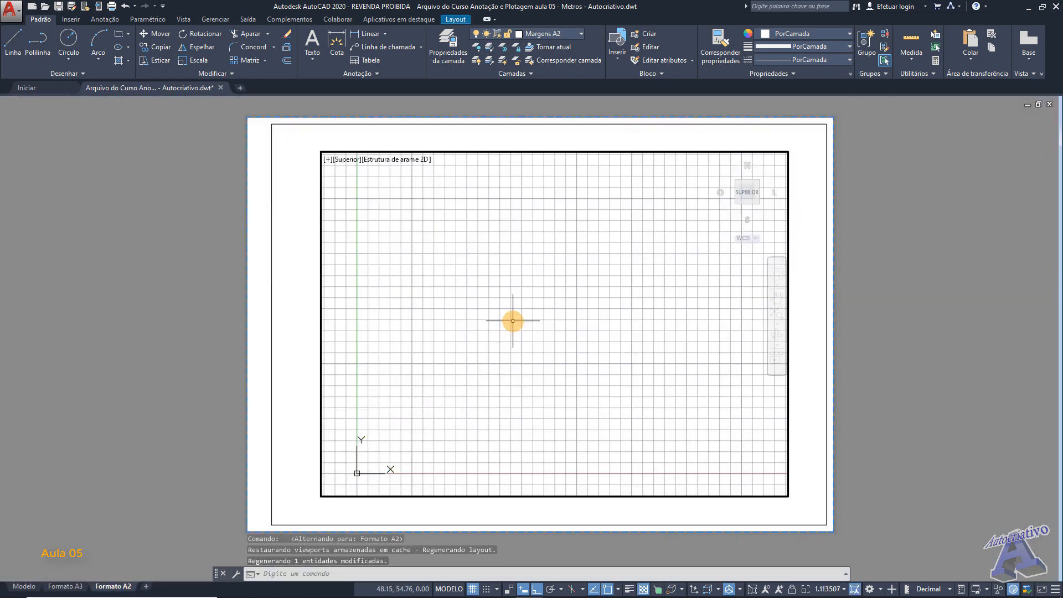
click(496, 302)
click(489, 307)
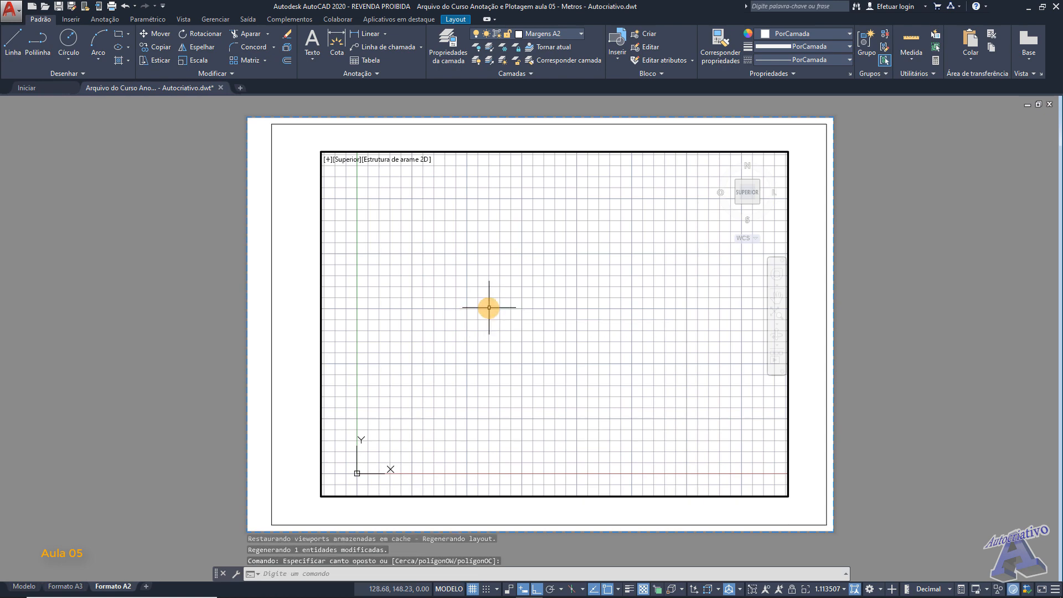
scroll(489, 308, down, 4)
middle_drag(568, 302, 506, 434)
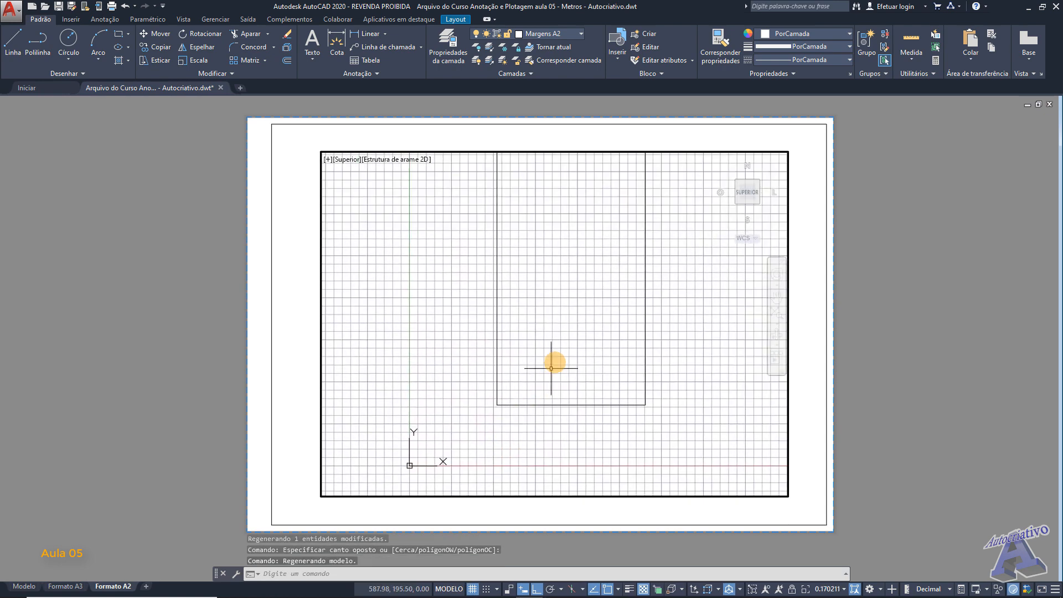
scroll(572, 323, down, 2)
scroll(506, 242, up, 1)
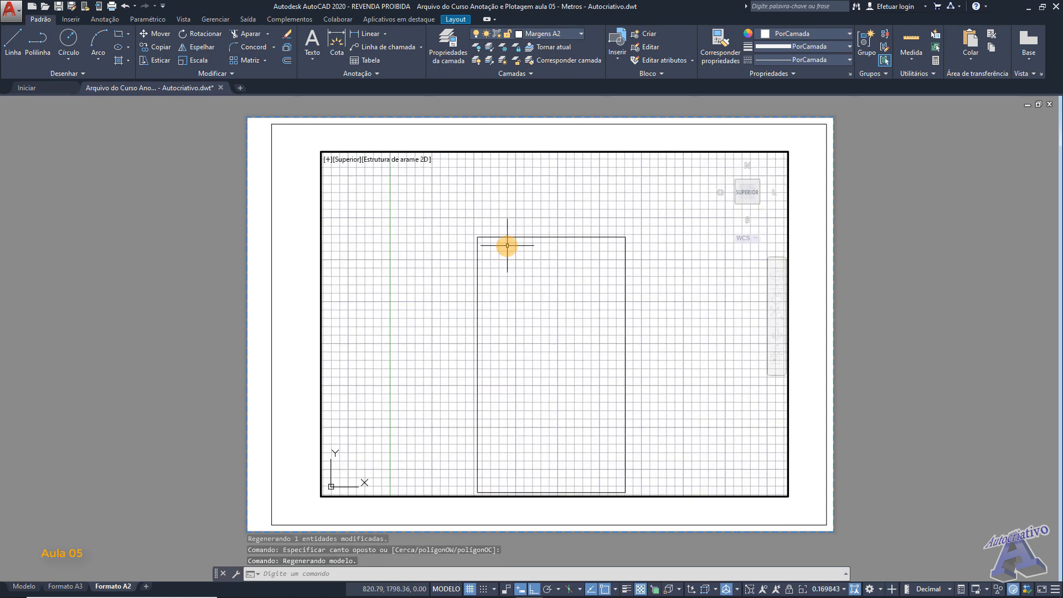
scroll(532, 308, down, 1)
middle_drag(532, 308, 530, 305)
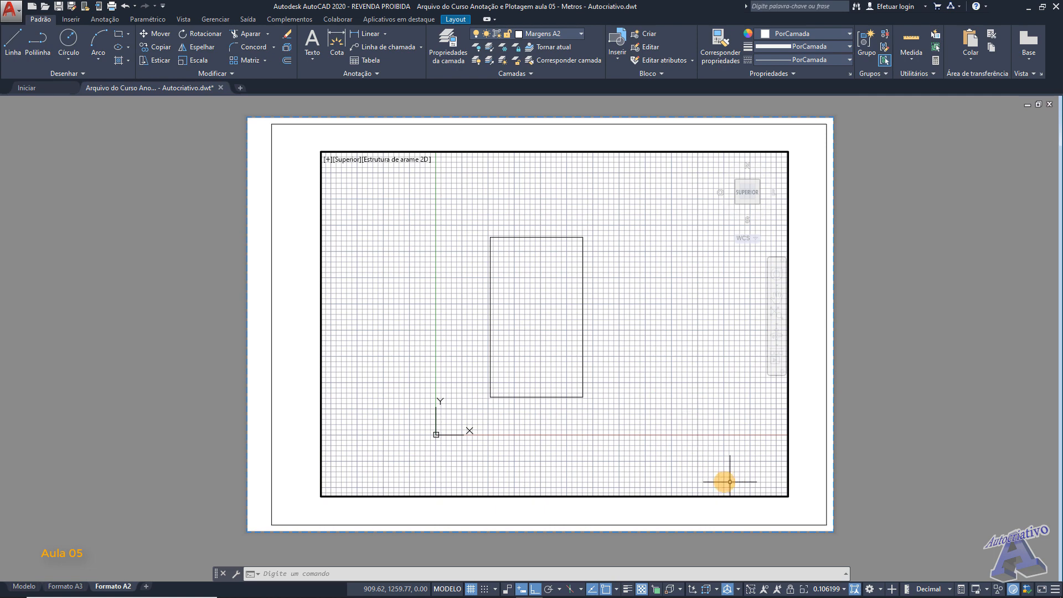
Set the A2 viewport's scale to 1:50 Usuário Metros and return to paper space
click(834, 590)
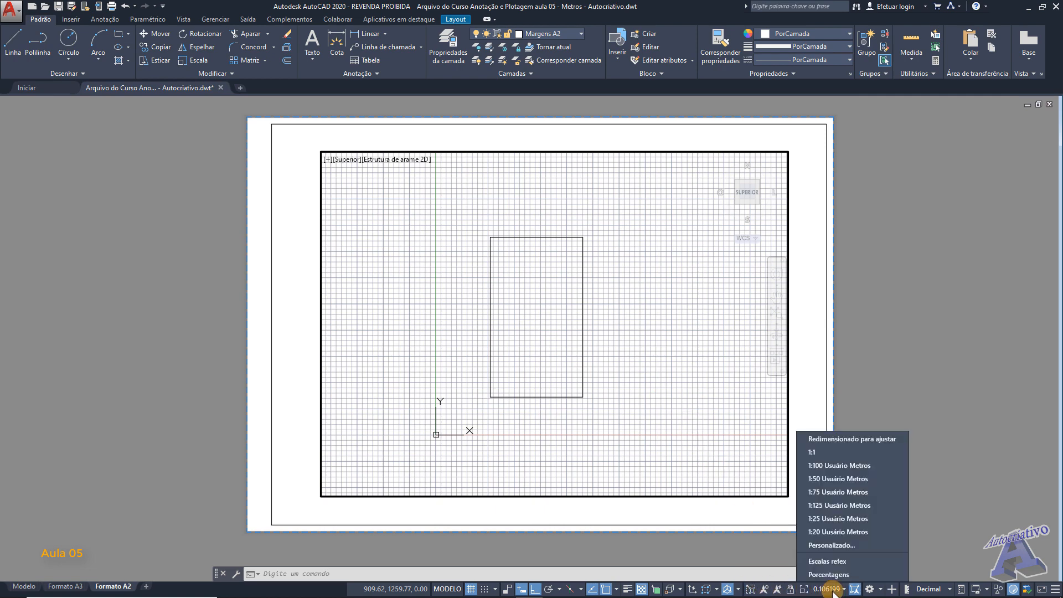
click(827, 479)
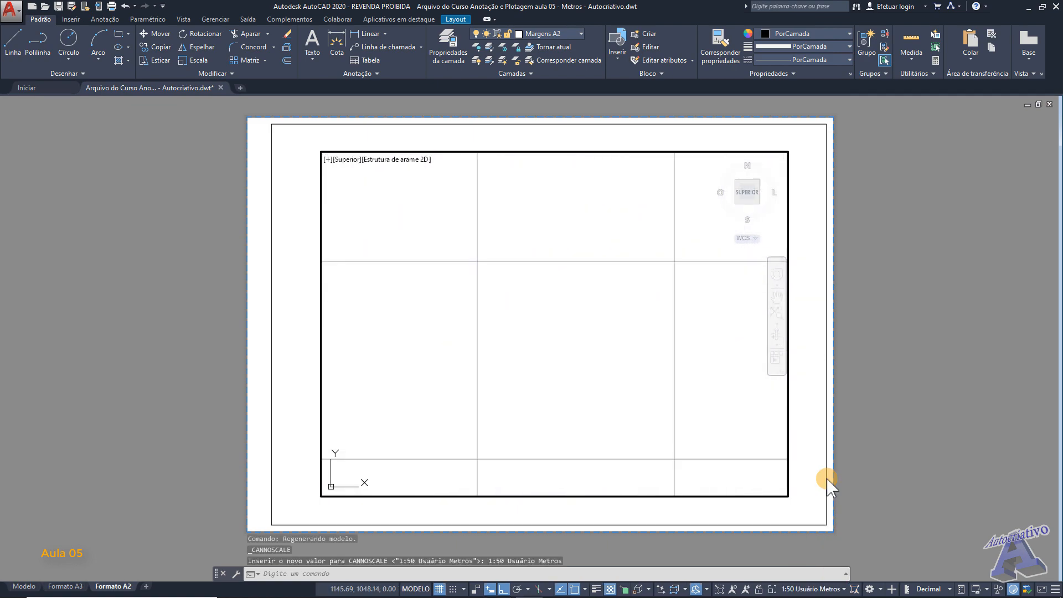
double_click(873, 443)
scroll(872, 443, down, 5)
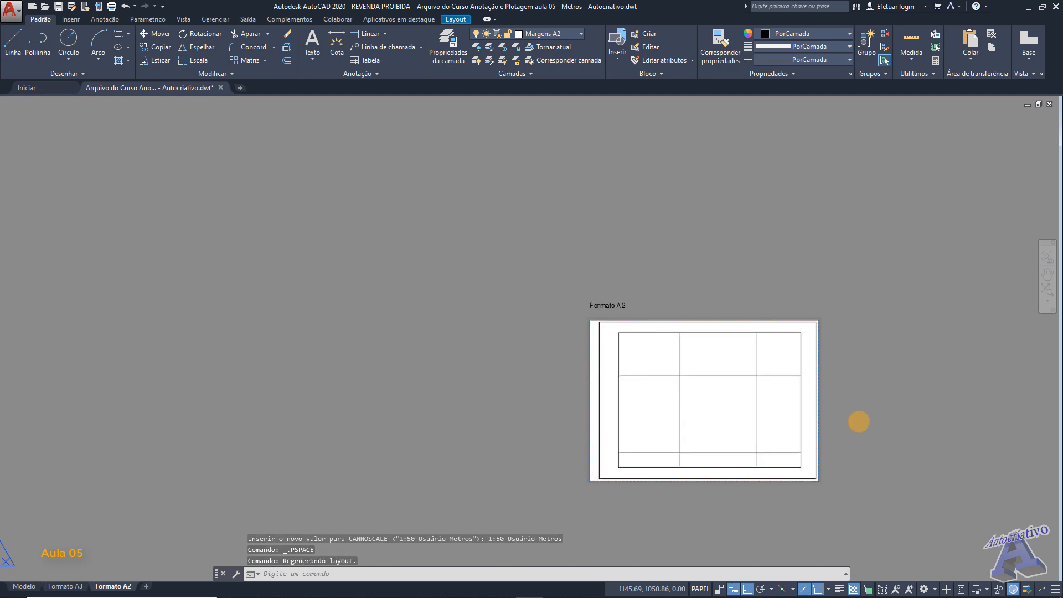
scroll(667, 399, up, 5)
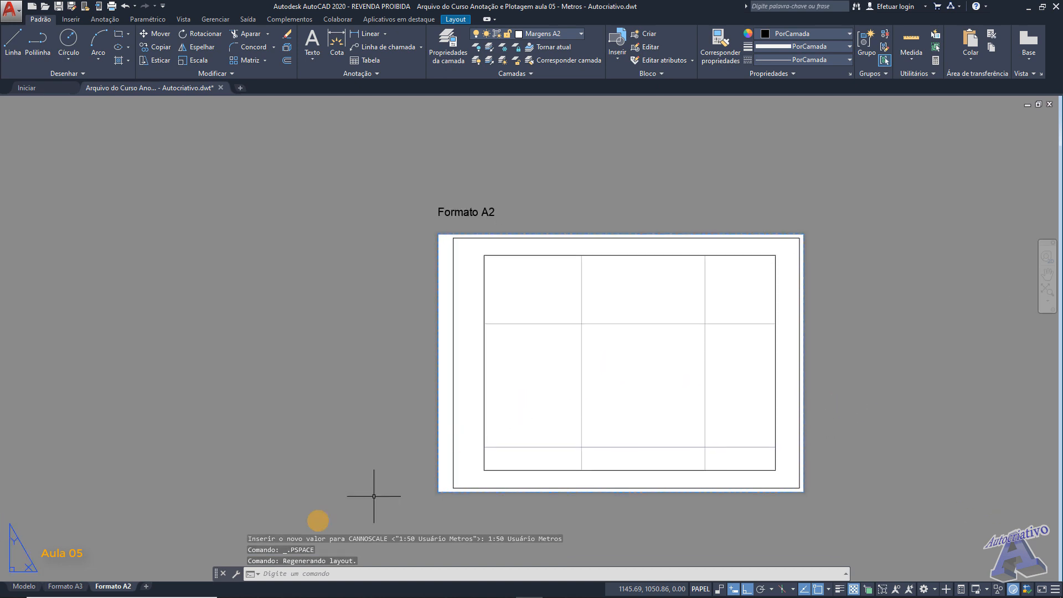
Return to model space and delete the test rectangle
click(25, 586)
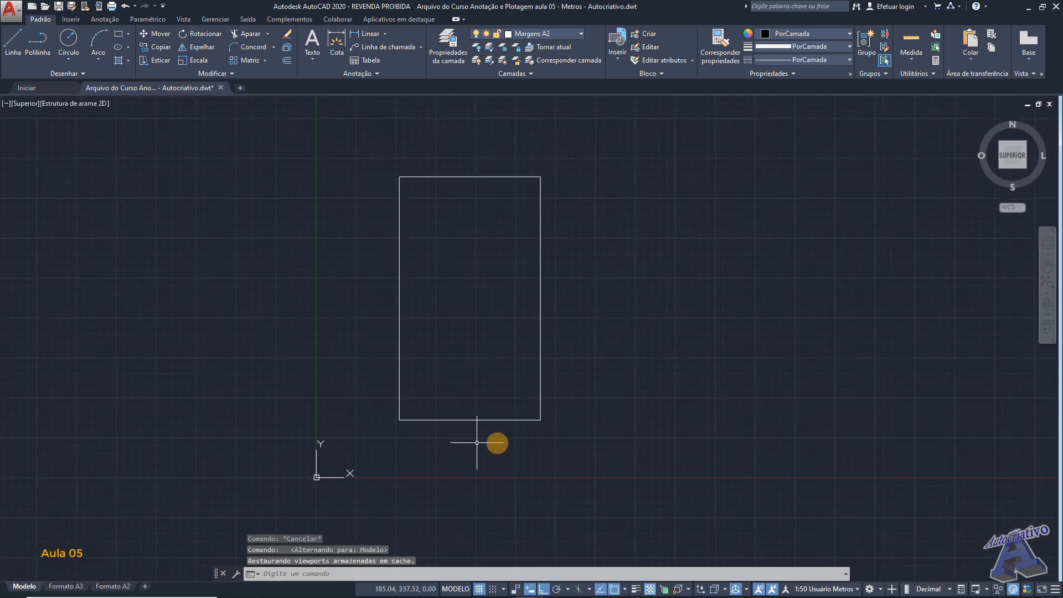
click(475, 420)
key(Delete)
Draw a horizontal line 5 units long above and to the right of the origin as a rectangle's bottom edge
middle_drag(360, 431, 439, 381)
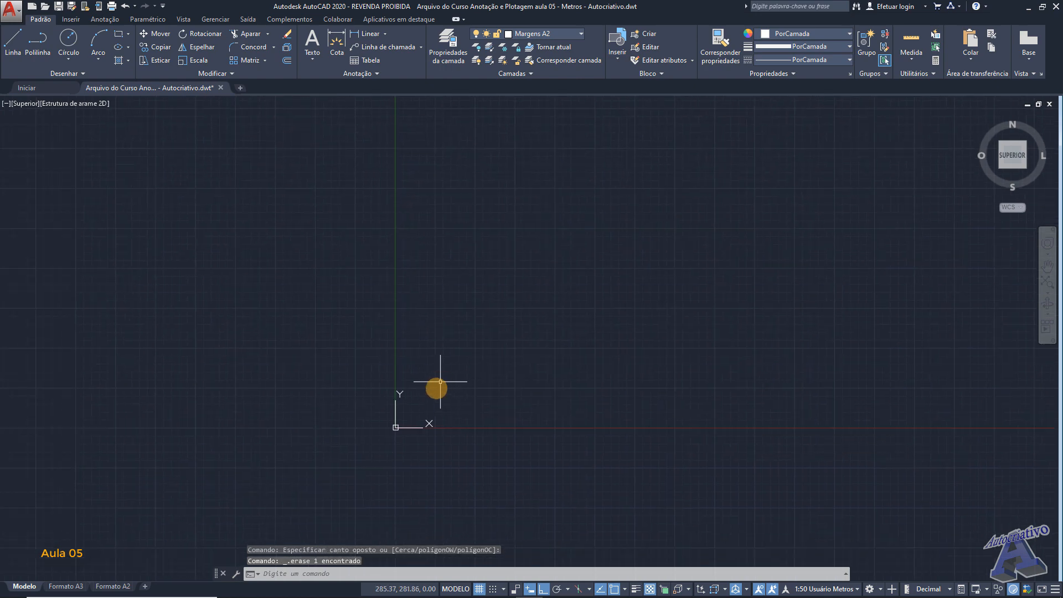
scroll(422, 404, up, 4)
scroll(420, 406, down, 4)
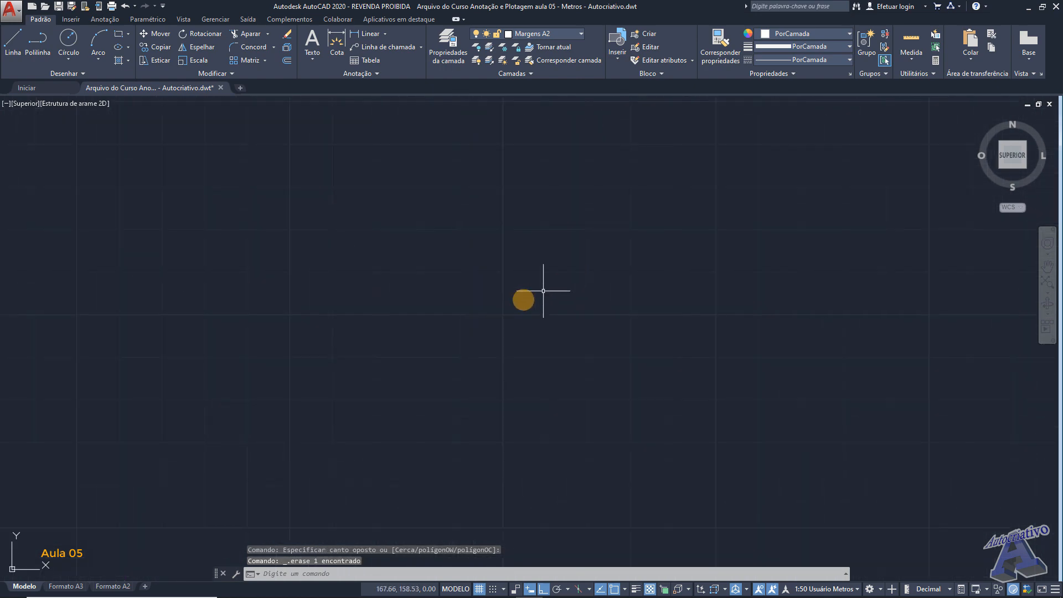
middle_drag(394, 411, 476, 306)
scroll(434, 366, up, 5)
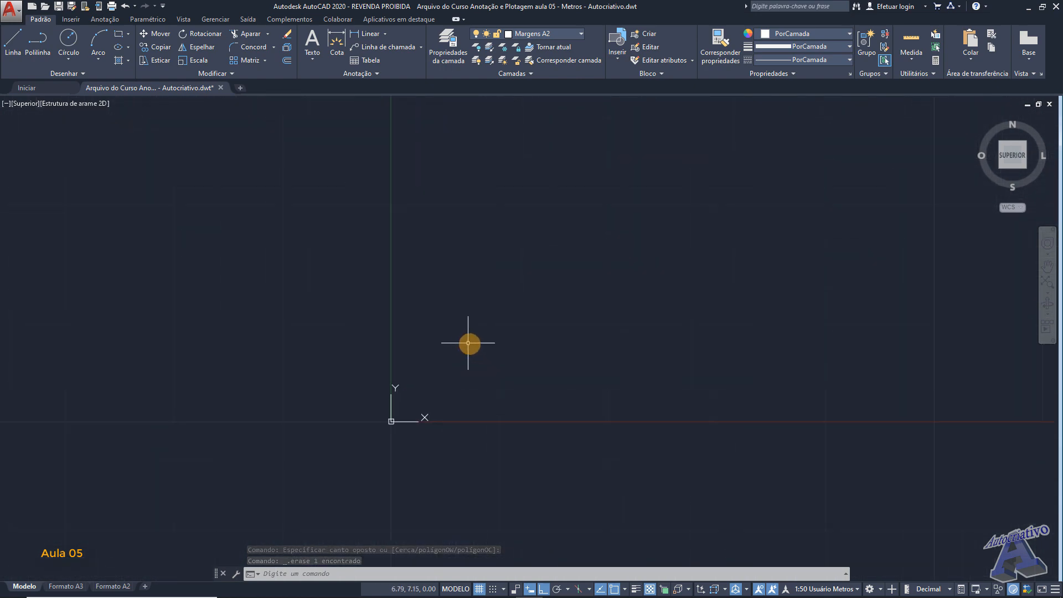
scroll(470, 343, down, 1)
text(l)
key(Return)
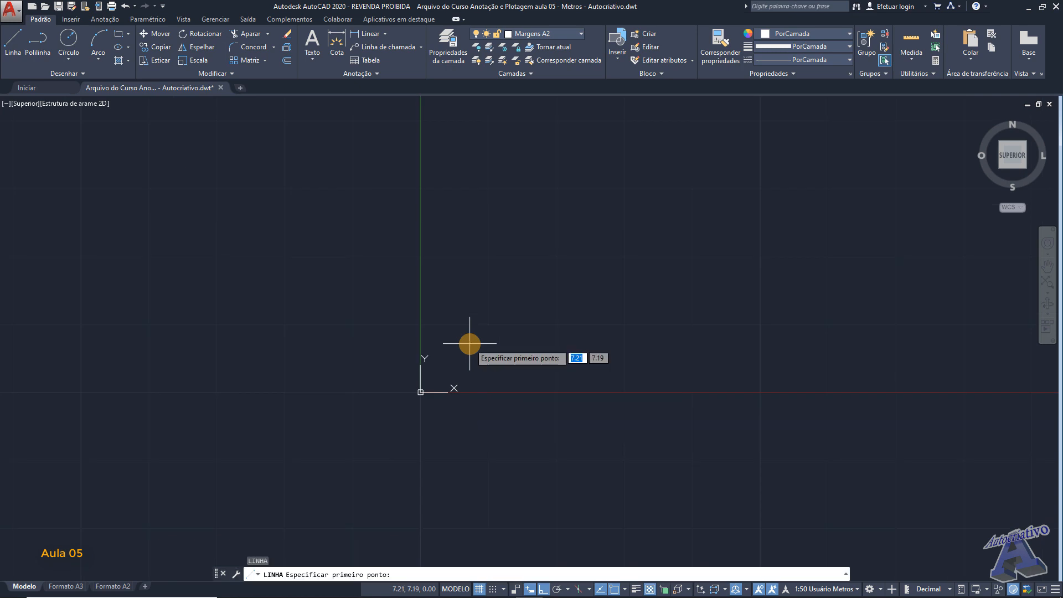
middle_drag(478, 334, 396, 357)
click(459, 322)
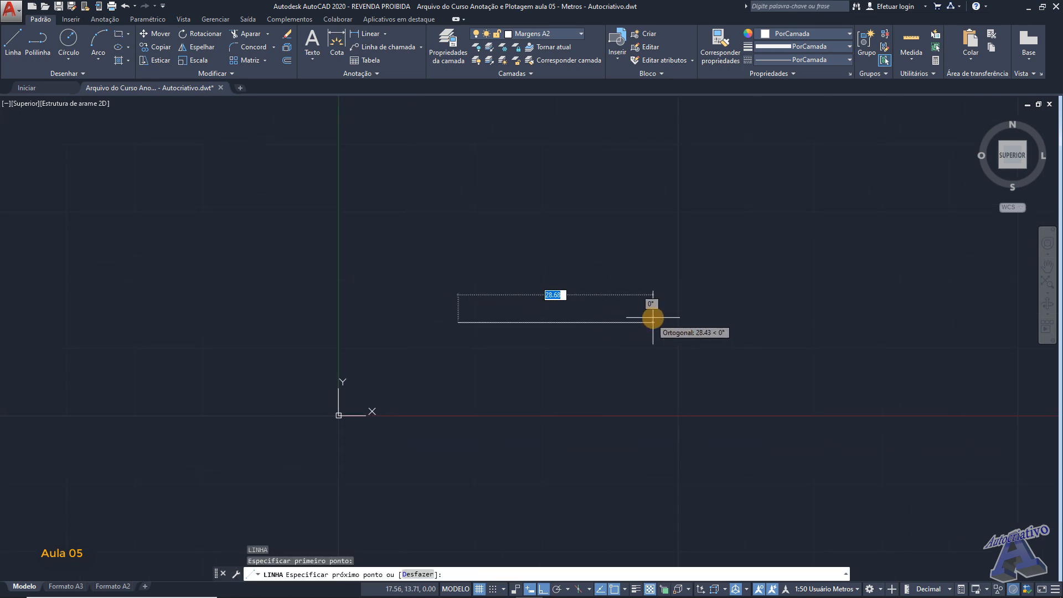
text(5)
key(Return)
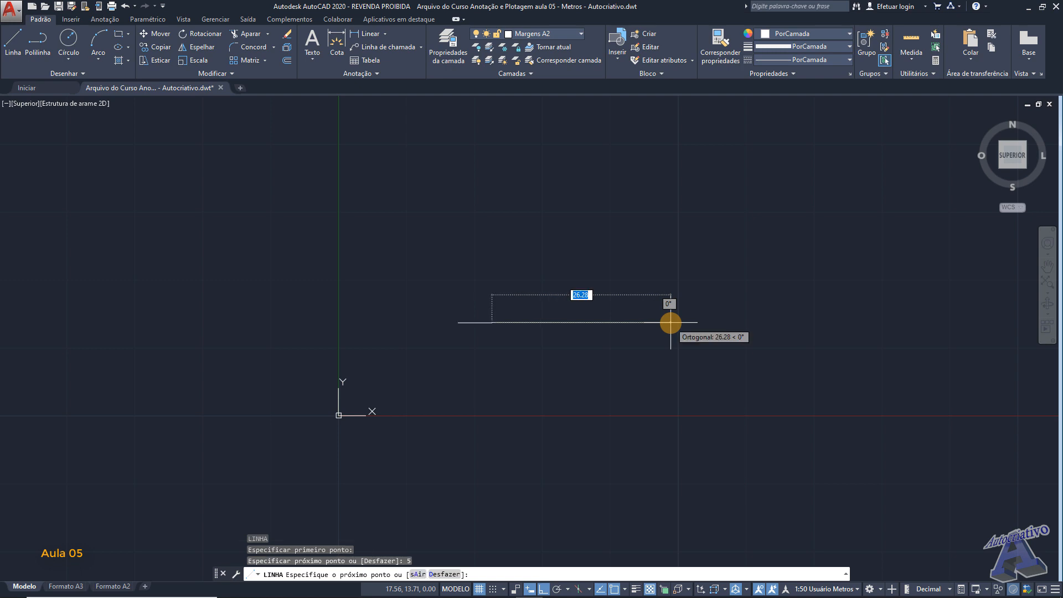
Draw the rectangle's right side 20 units upward, complete its top and left edges back to the start point, and end the Line command
scroll(475, 277, down, 3)
scroll(487, 227, up, 3)
text(20)
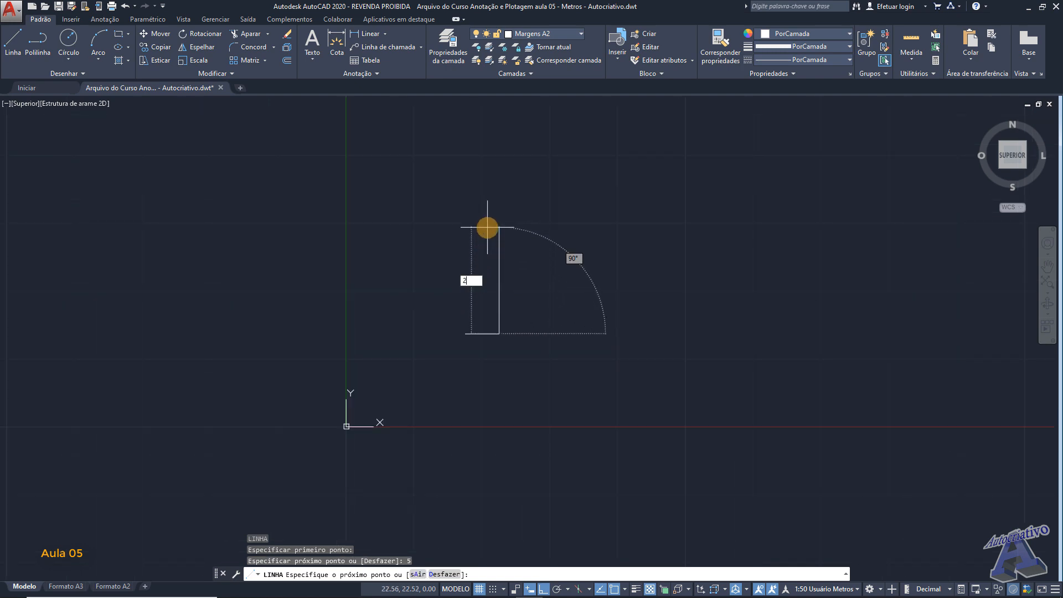
key(Return)
scroll(488, 229, up, 4)
scroll(491, 229, down, 2)
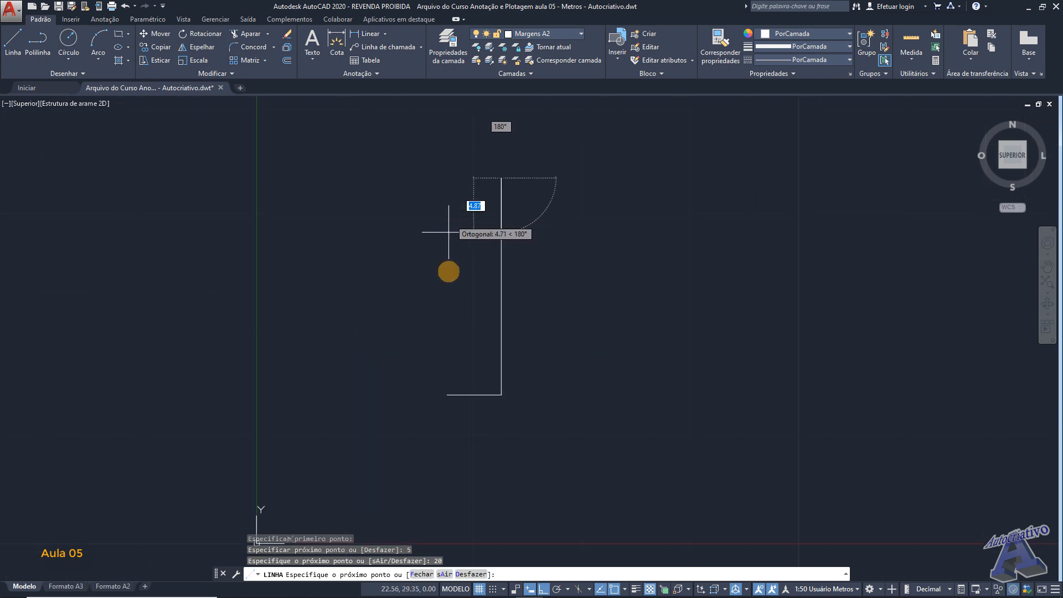
click(447, 177)
click(448, 397)
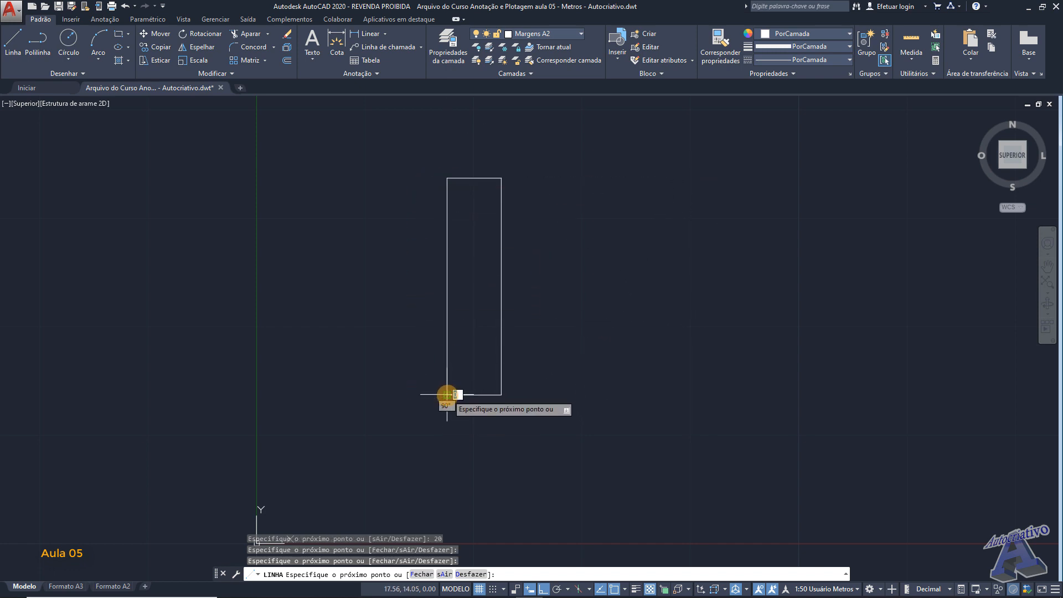
key(Escape)
middle_drag(460, 332, 486, 324)
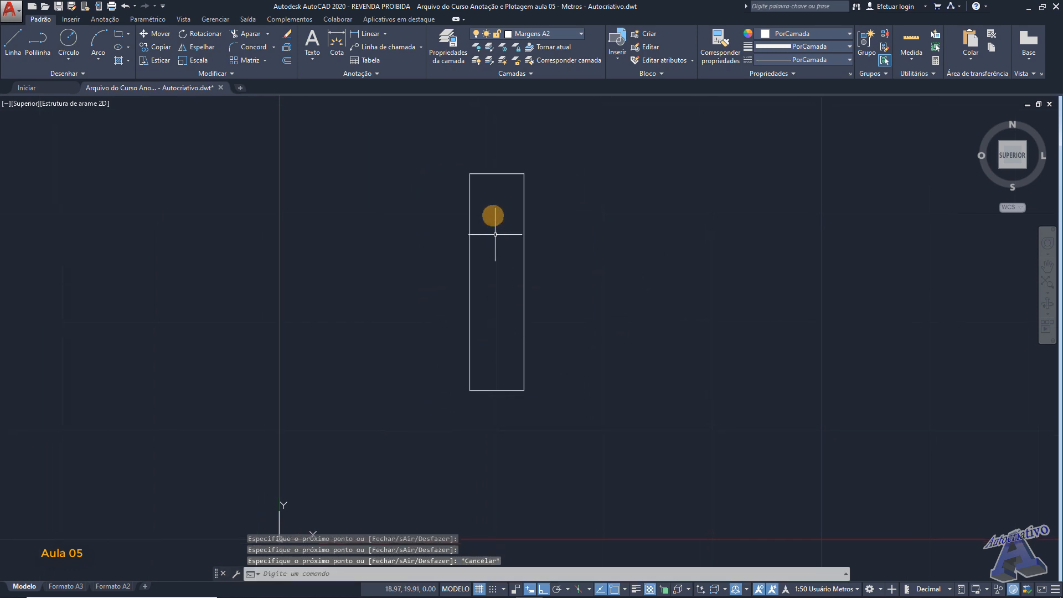
Go to the Formato A2 layout, activate its viewport and set the viewport scale to 1:50 Usuário Metros
click(113, 586)
double_click(552, 332)
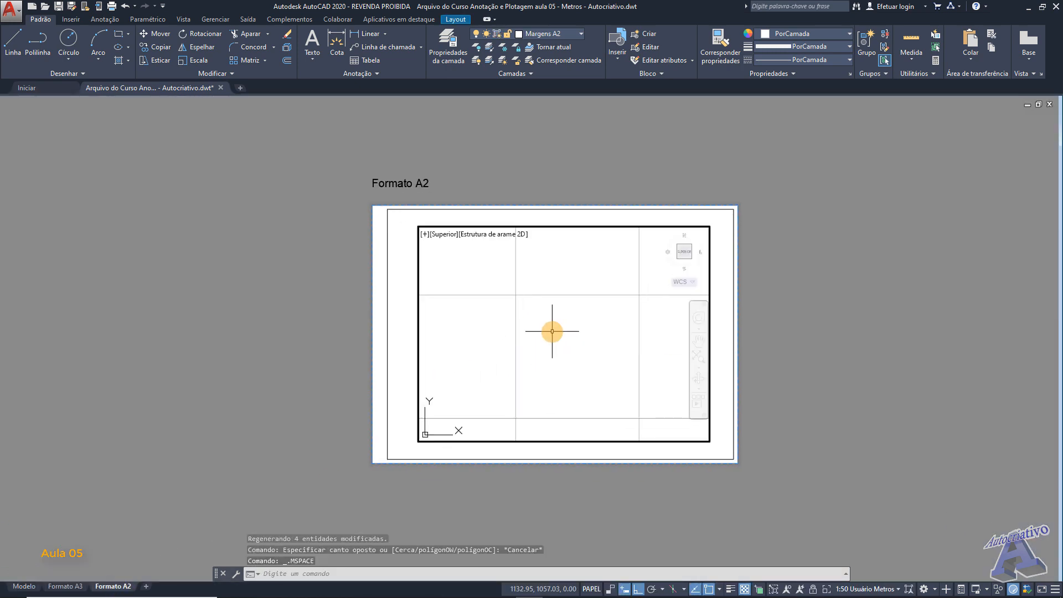
scroll(553, 331, down, 8)
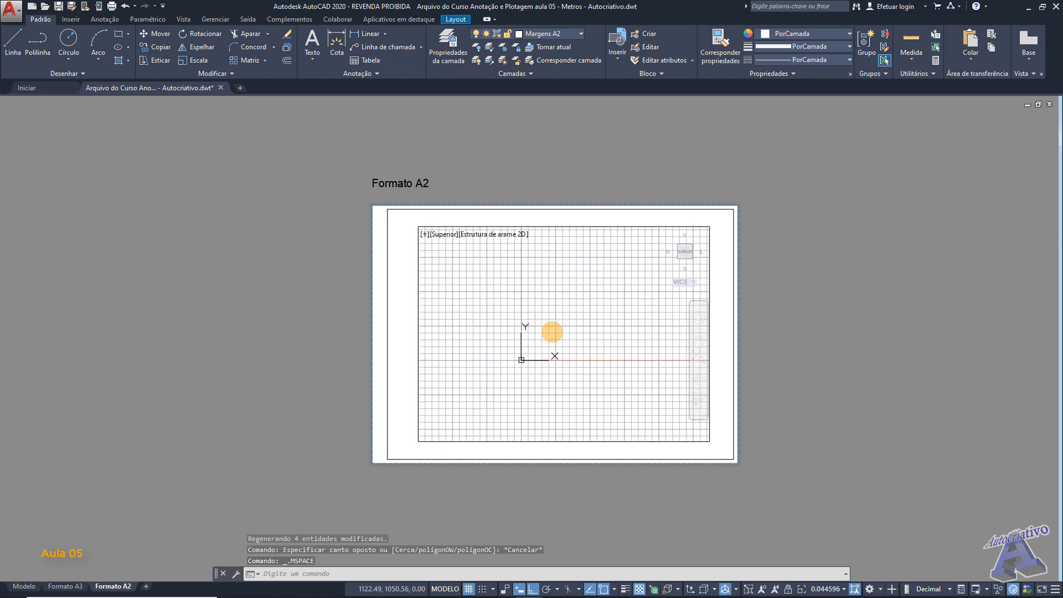
scroll(527, 375, down, 5)
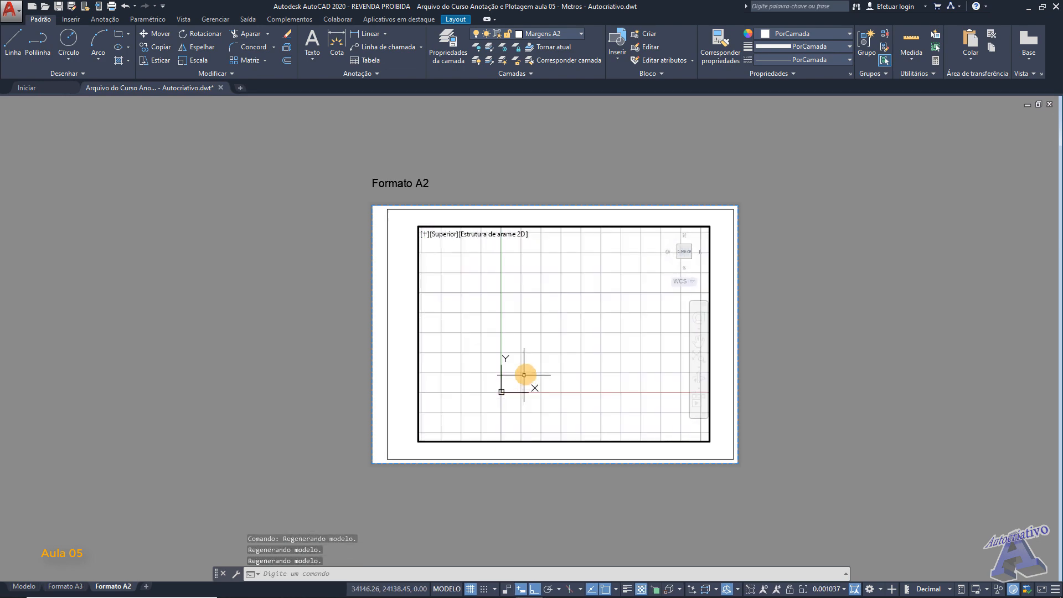
click(828, 590)
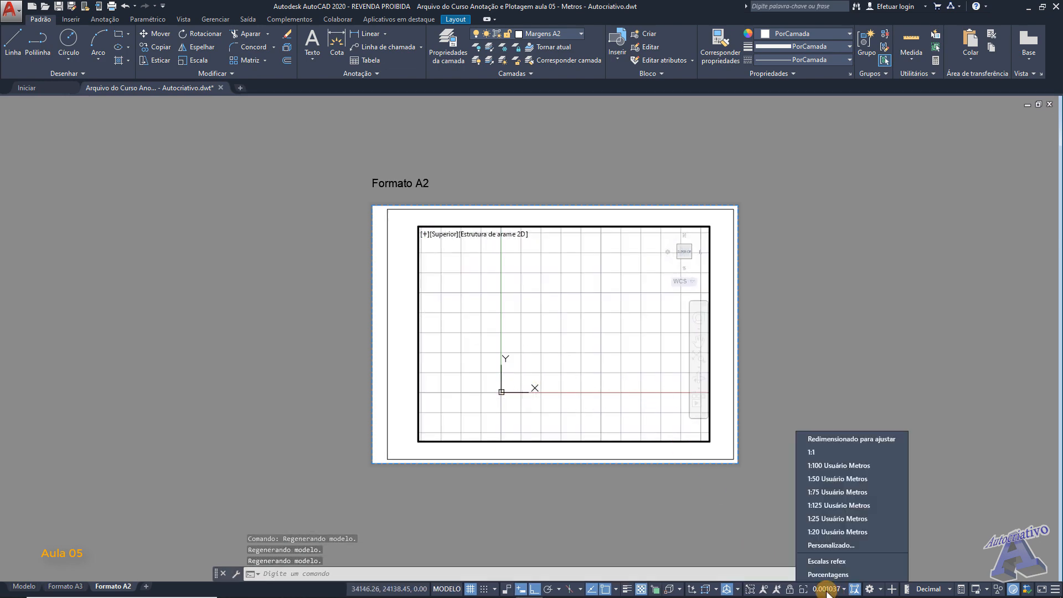
click(826, 480)
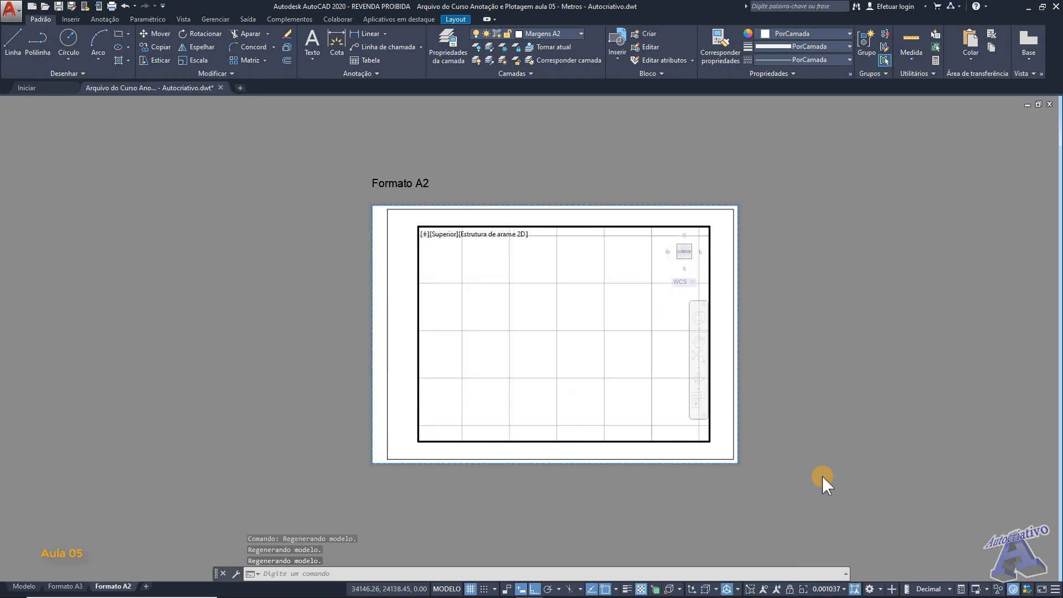
Search the A2 viewport for the rectangle, leave the viewport and return to model space
scroll(557, 321, down, 12)
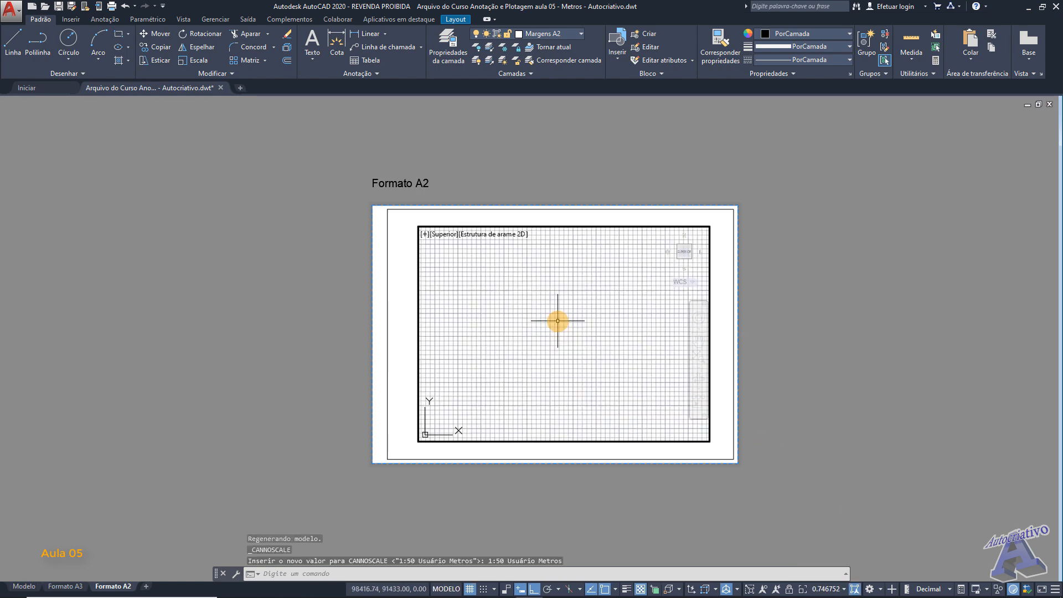
middle_drag(560, 352, 555, 354)
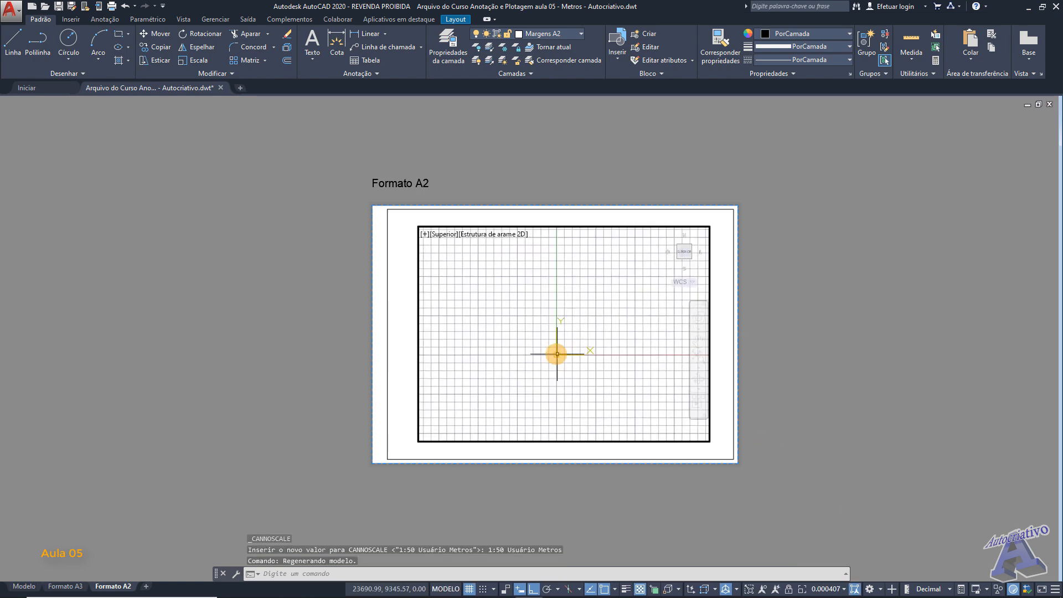
scroll(556, 363, up, 10)
middle_drag(551, 316, 551, 326)
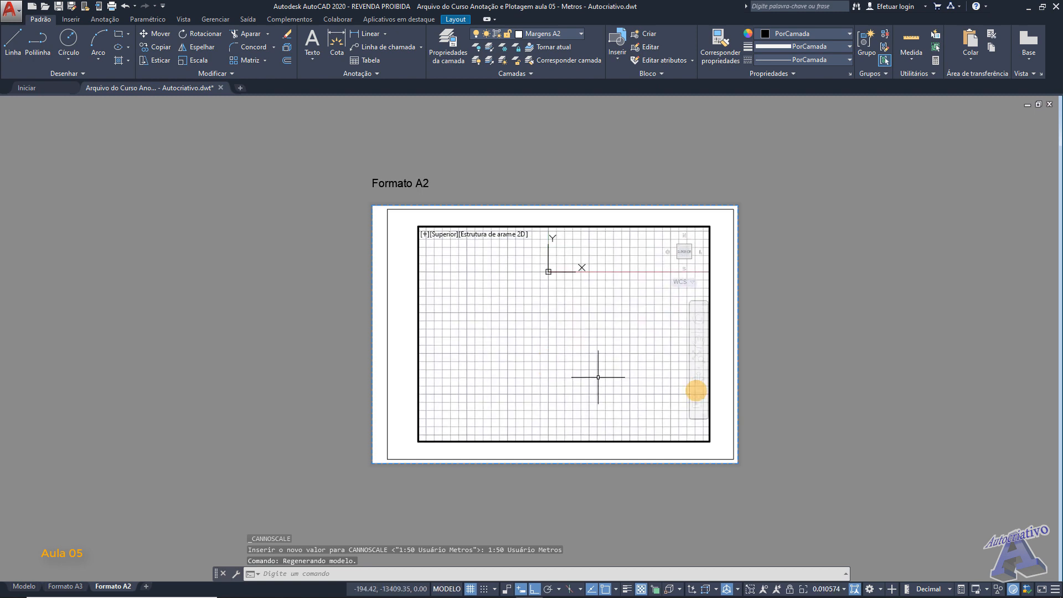
double_click(763, 385)
click(24, 586)
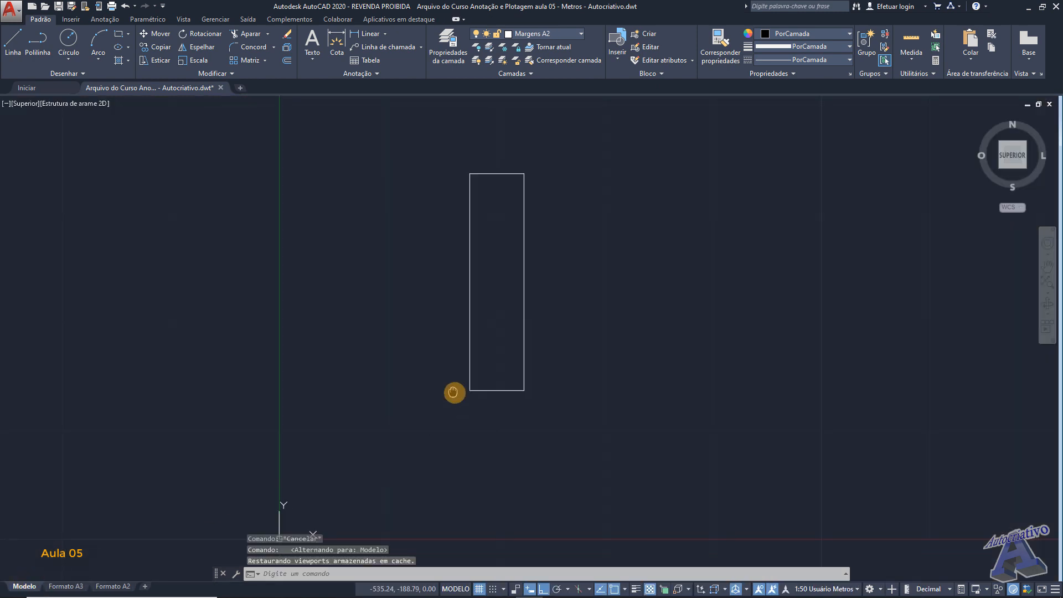
Add a linear dimension between the rectangle's two bottom corners, placed below the bottom edge
middle_drag(454, 393, 482, 322)
scroll(484, 331, up, 1)
scroll(500, 356, down, 6)
scroll(506, 349, up, 10)
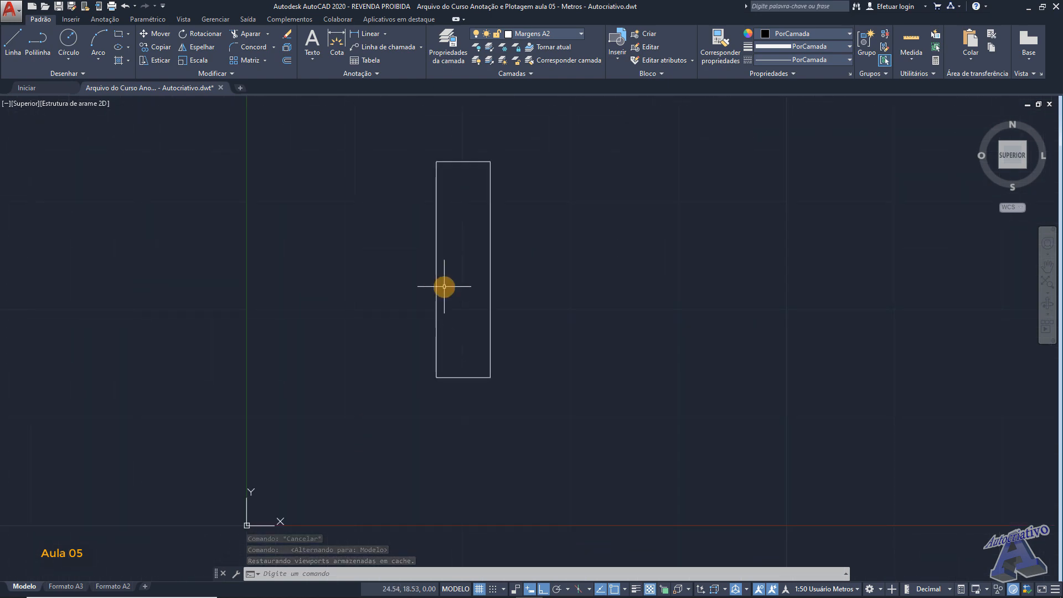
click(369, 34)
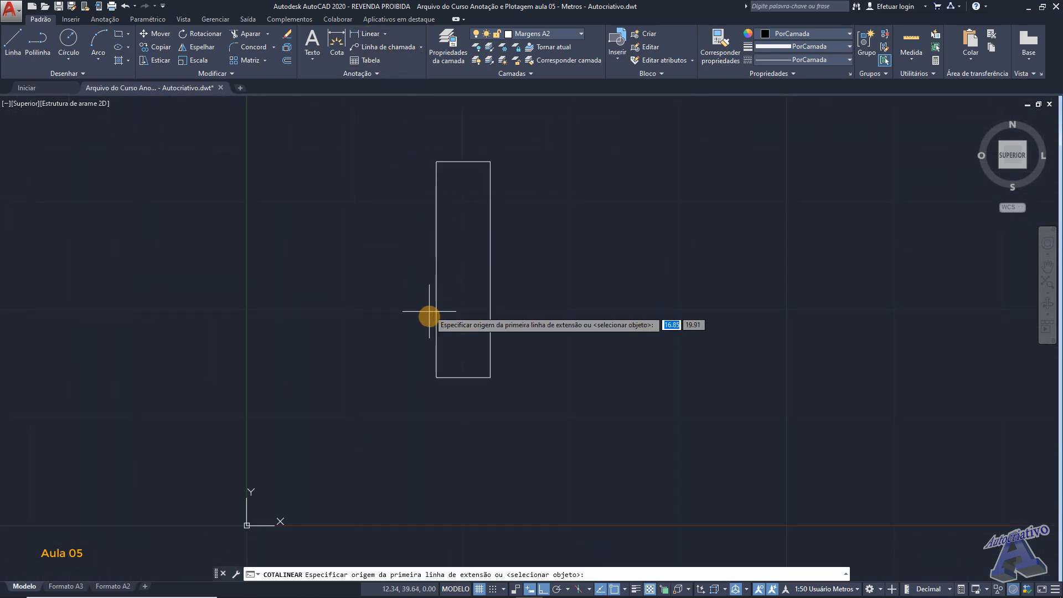
click(437, 377)
click(490, 377)
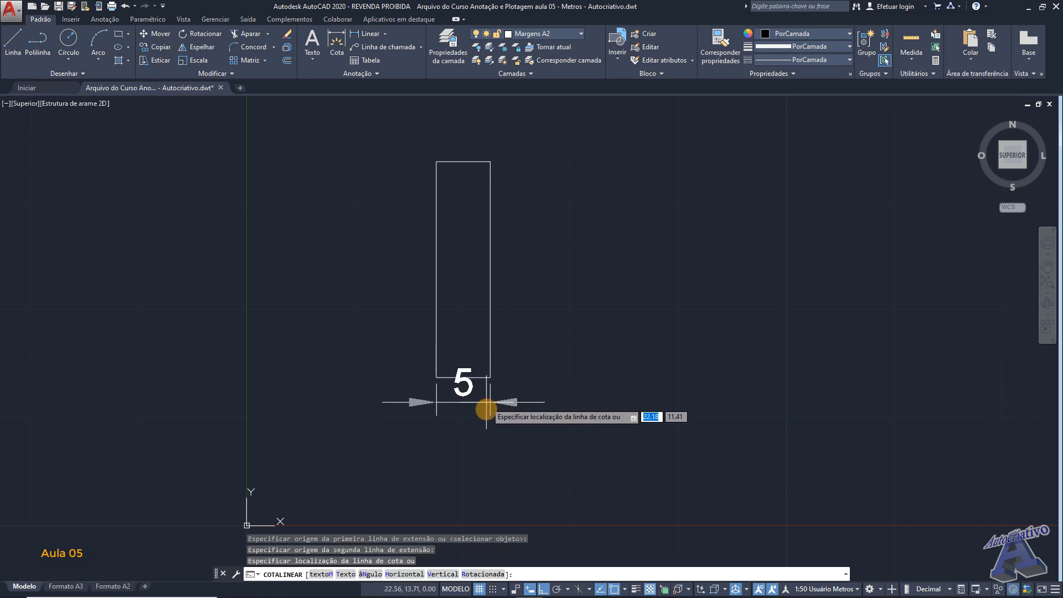
click(494, 415)
Add a vertical linear dimension along the rectangle's right side, placed to the right of that edge
click(369, 34)
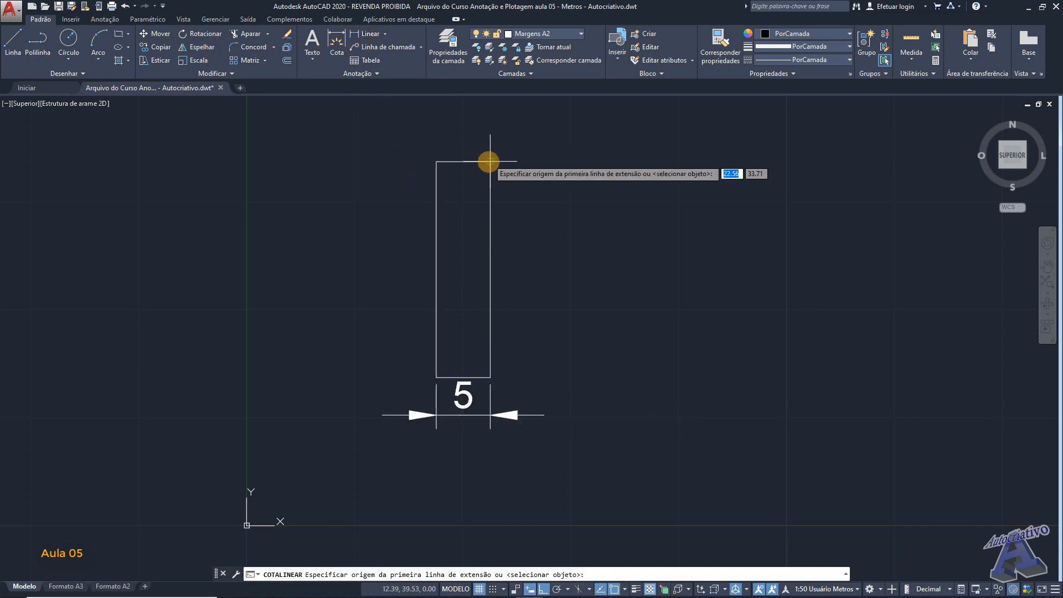
click(490, 378)
click(490, 378)
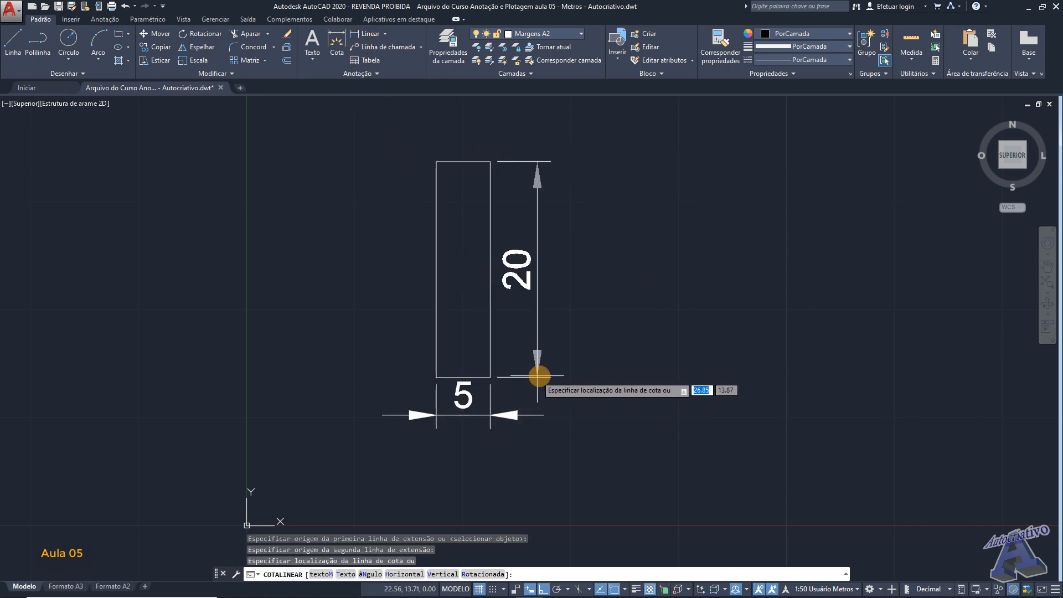
click(560, 374)
click(619, 335)
click(615, 330)
middle_drag(597, 378, 606, 352)
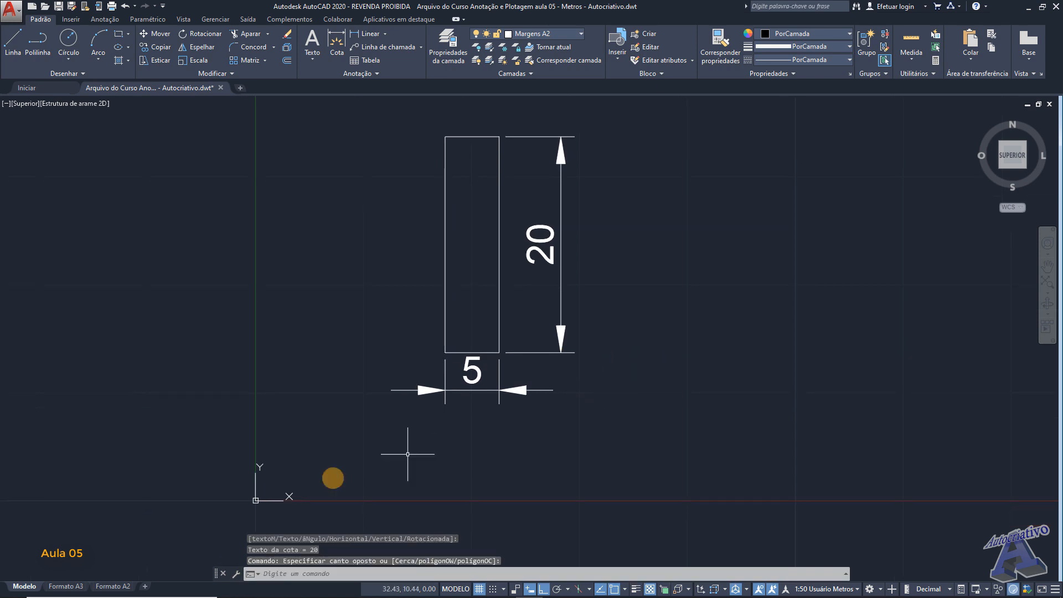
Go back to the Formato A2 layout, activate its viewport and bring the whole dimensioned rectangle into view
click(113, 587)
middle_drag(501, 363, 541, 327)
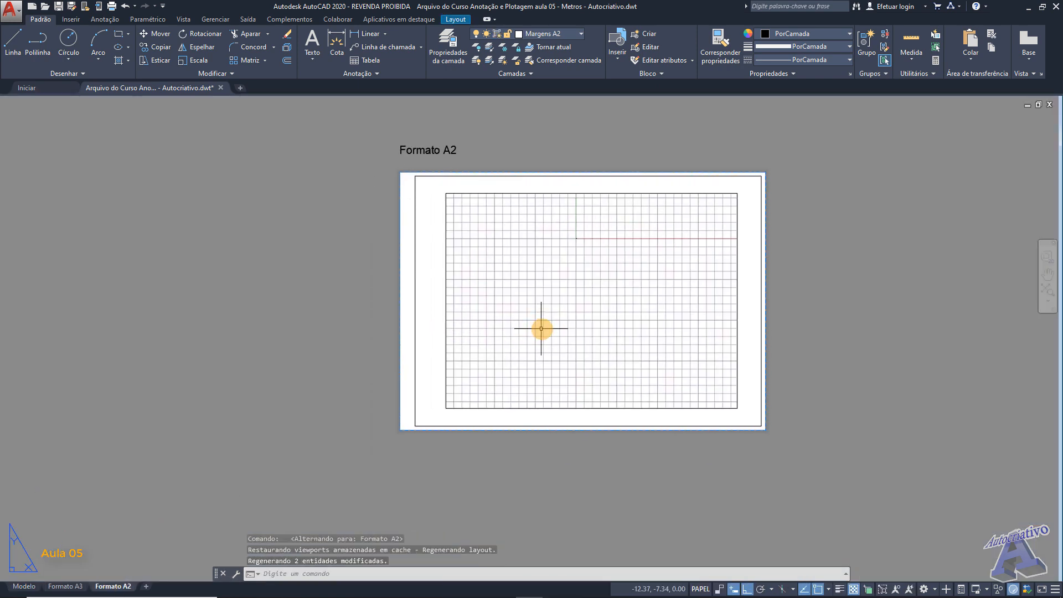
scroll(552, 316, down, 2)
double_click(552, 317)
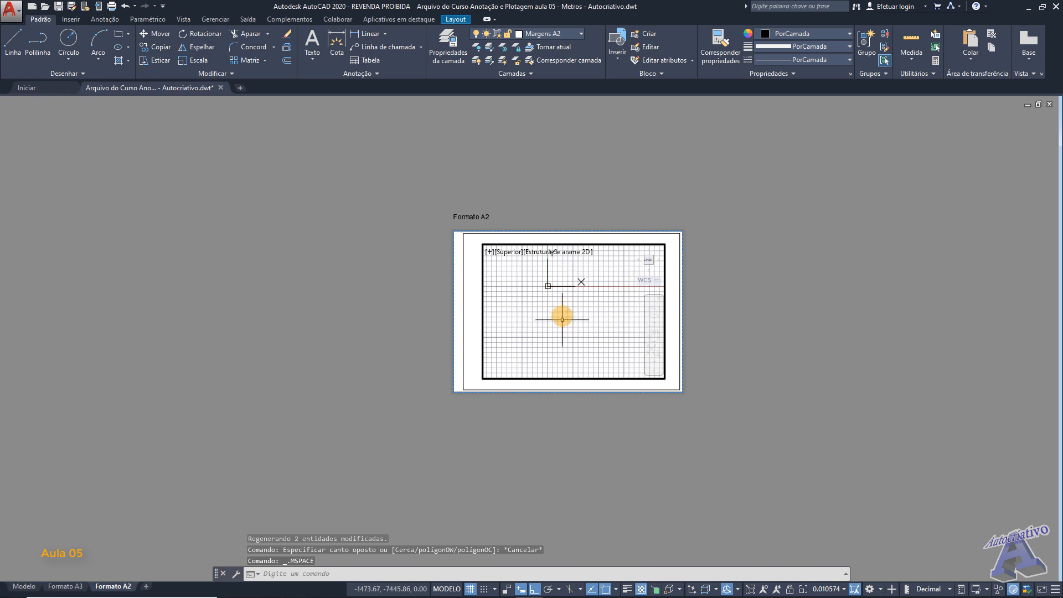
scroll(570, 303, up, 4)
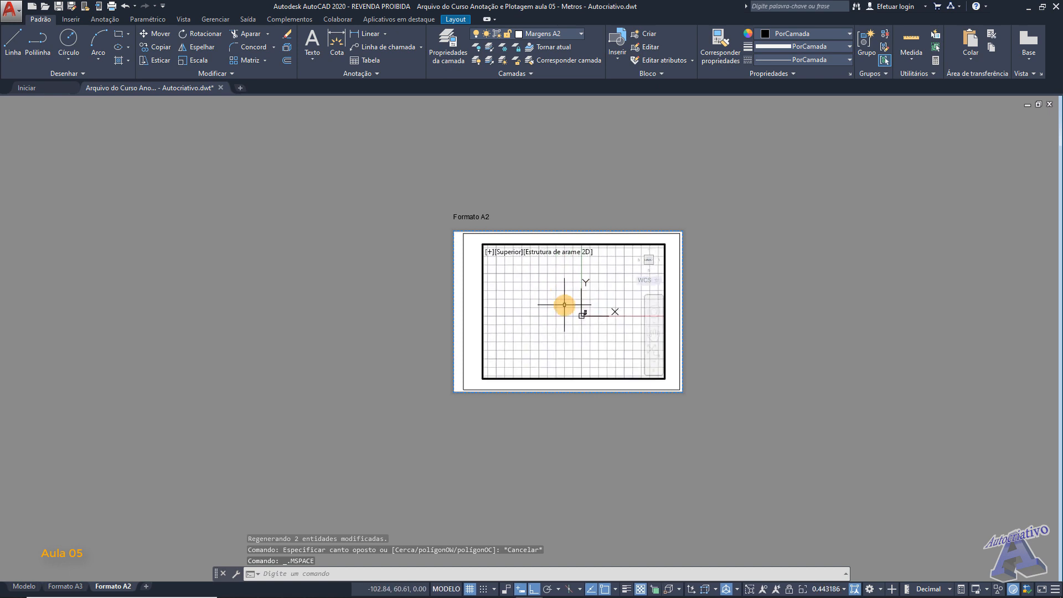
scroll(594, 317, up, 6)
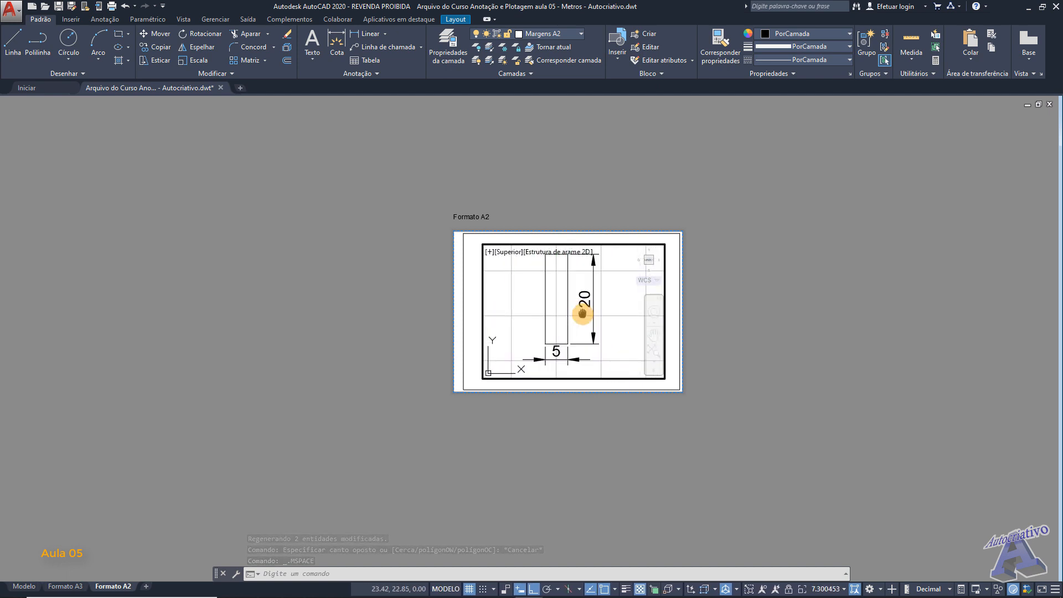
middle_drag(582, 314, 574, 323)
scroll(574, 326, down, 2)
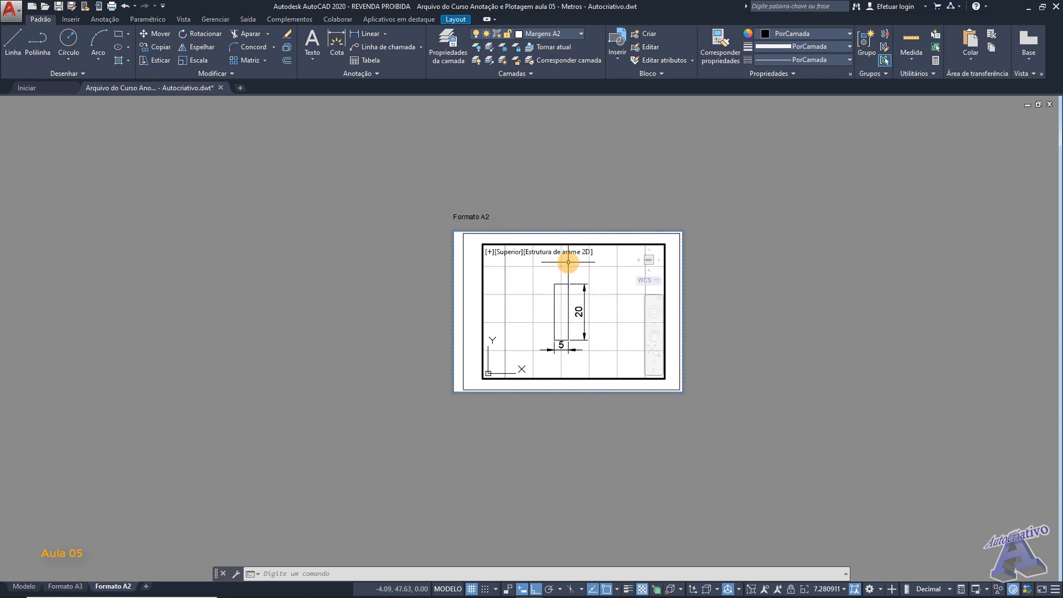
Set the active A2 viewport's scale to 1:50 Usuário Metros and return to paper space
click(826, 590)
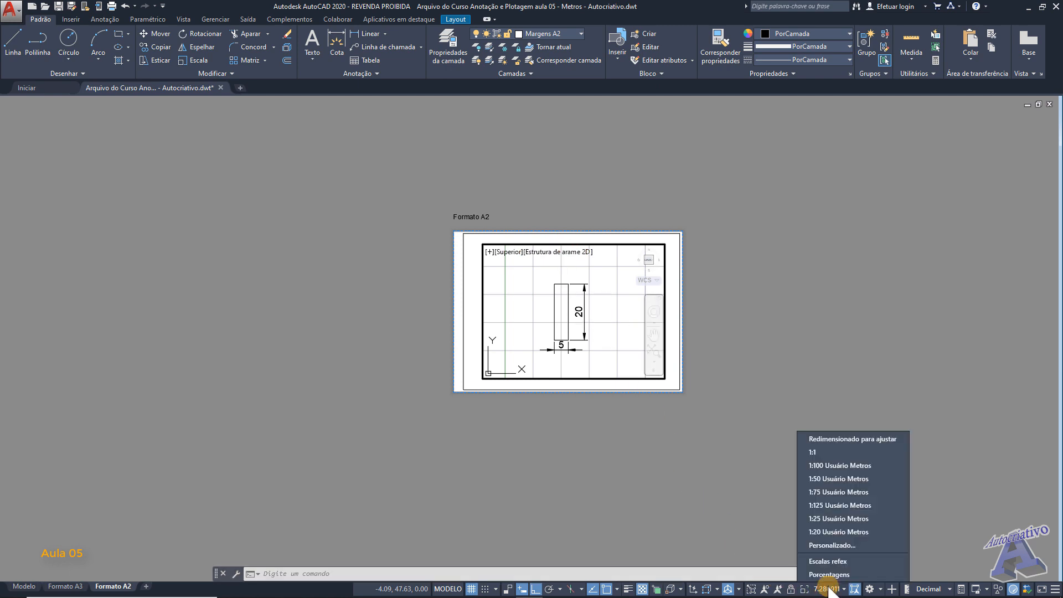
click(834, 480)
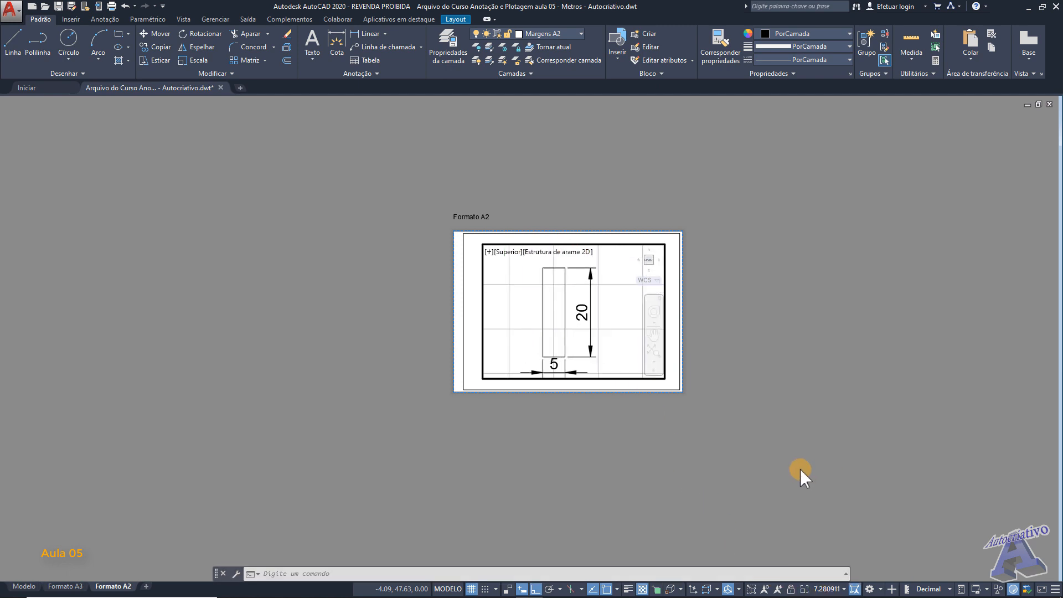
double_click(740, 371)
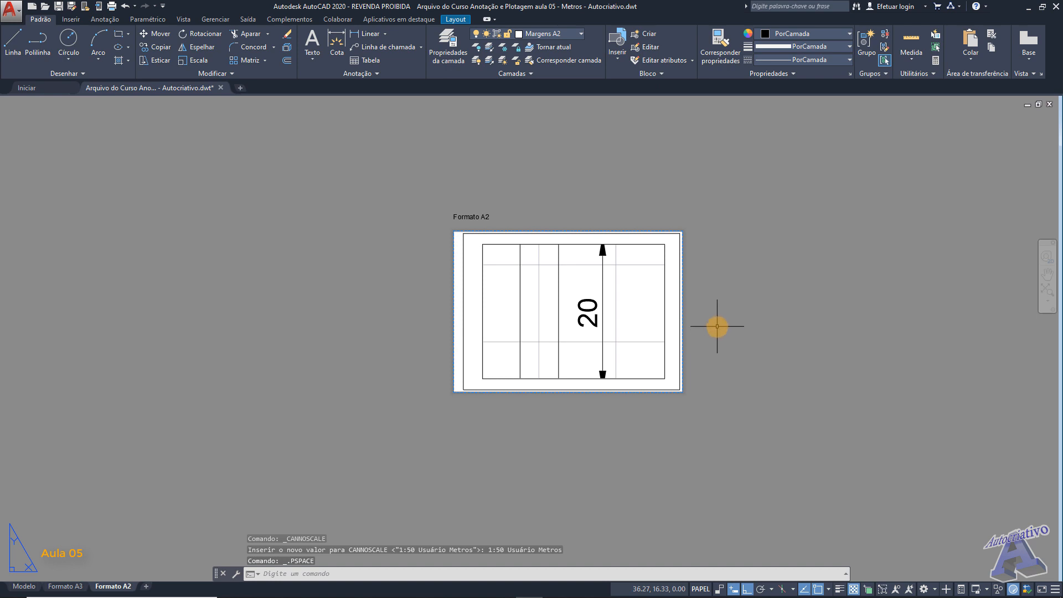
Select the A2 viewport frame and stretch its bottom edge downward past the sheet to include the rectangle's width dimension
click(663, 381)
click(660, 369)
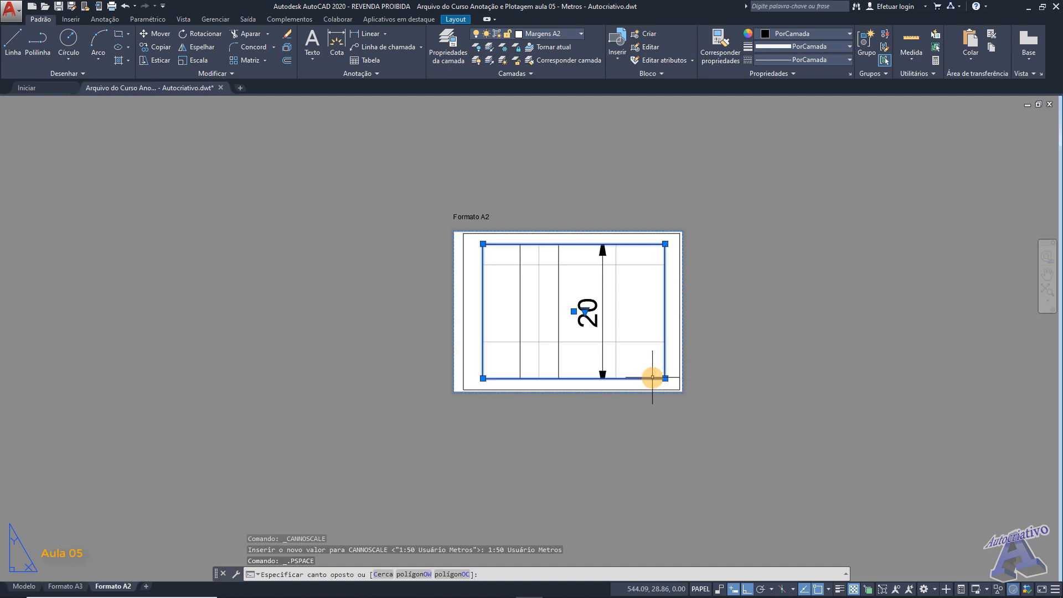
click(665, 379)
click(662, 413)
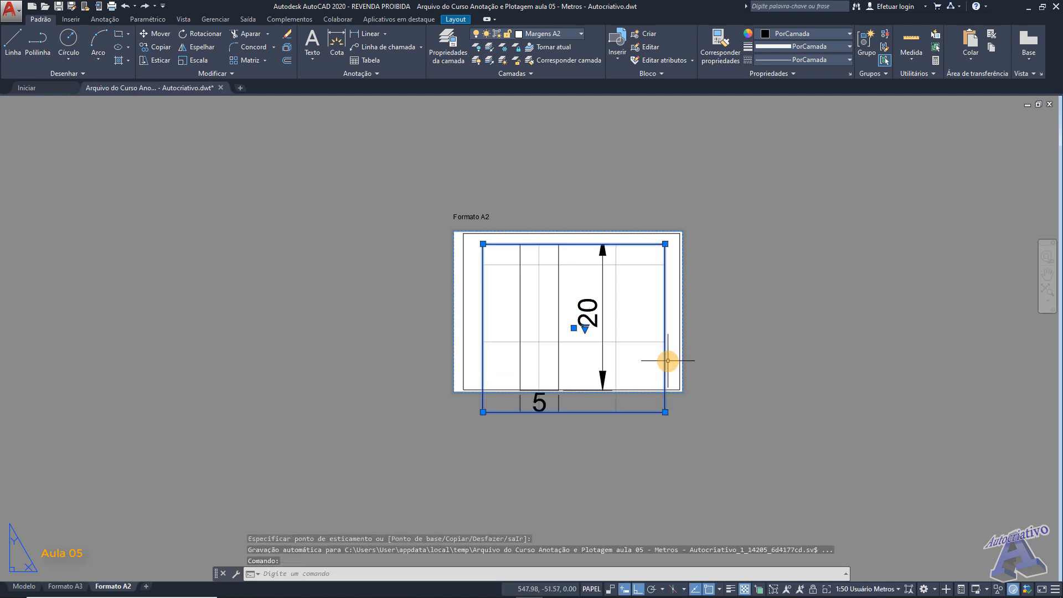
Stretch the A2 viewport's top edge upward past the sheet to include the rectangle's upper edge, then clear the selection
click(665, 244)
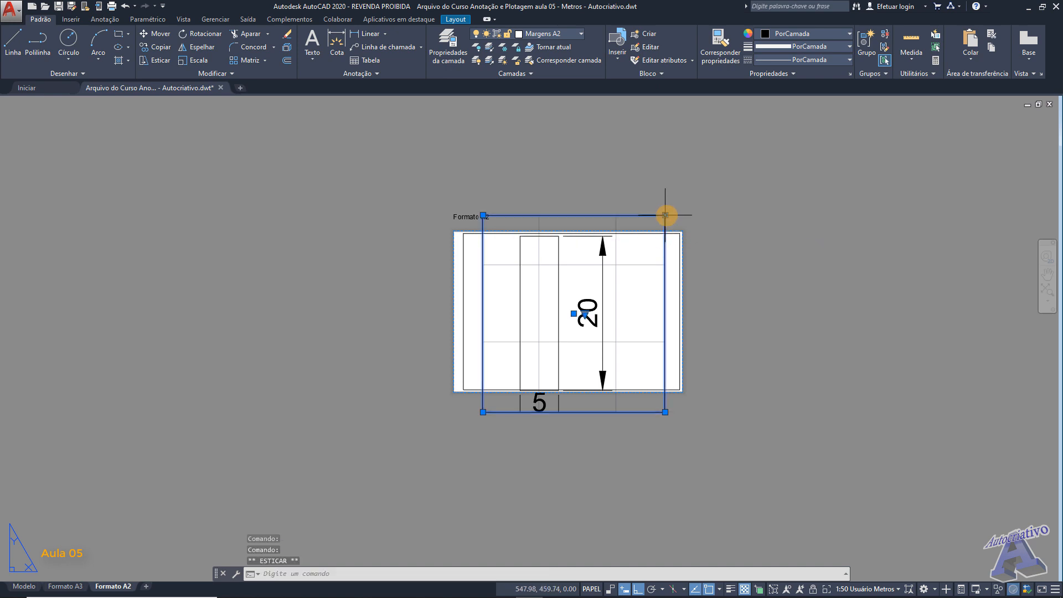
click(665, 215)
click(700, 295)
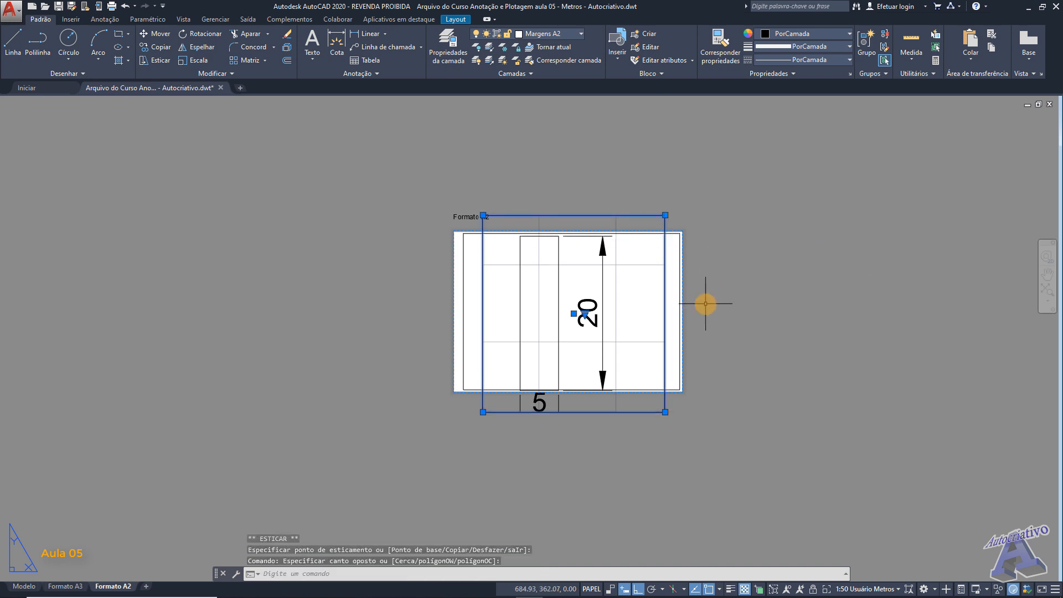
key(Escape)
Activate the A2 viewport and highlight the test rectangle's long edge beside the vertical dimension to inspect it
scroll(563, 312, up, 2)
middle_drag(534, 286, 553, 292)
double_click(591, 269)
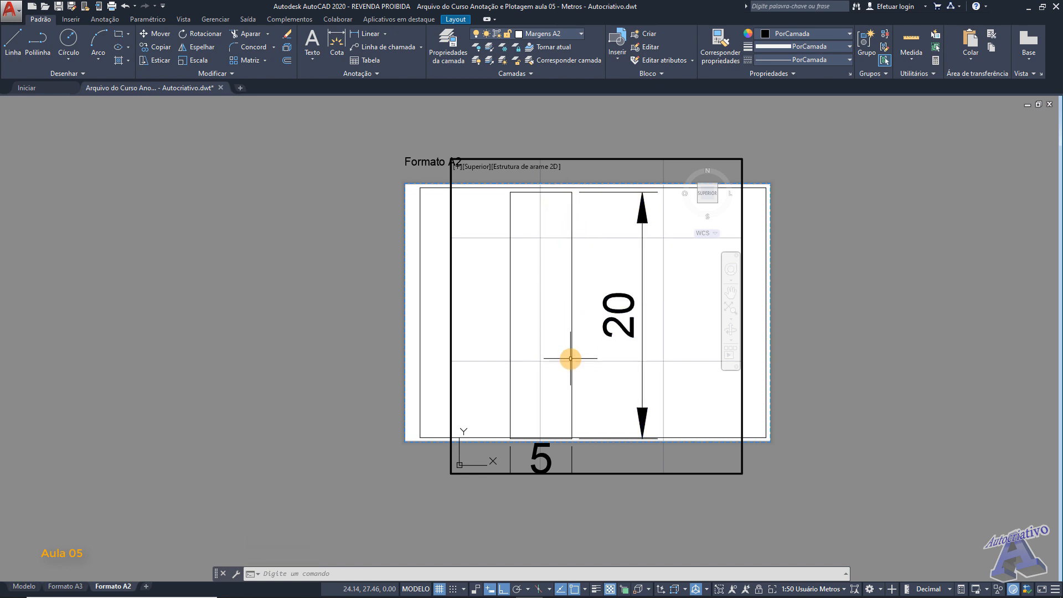
click(572, 243)
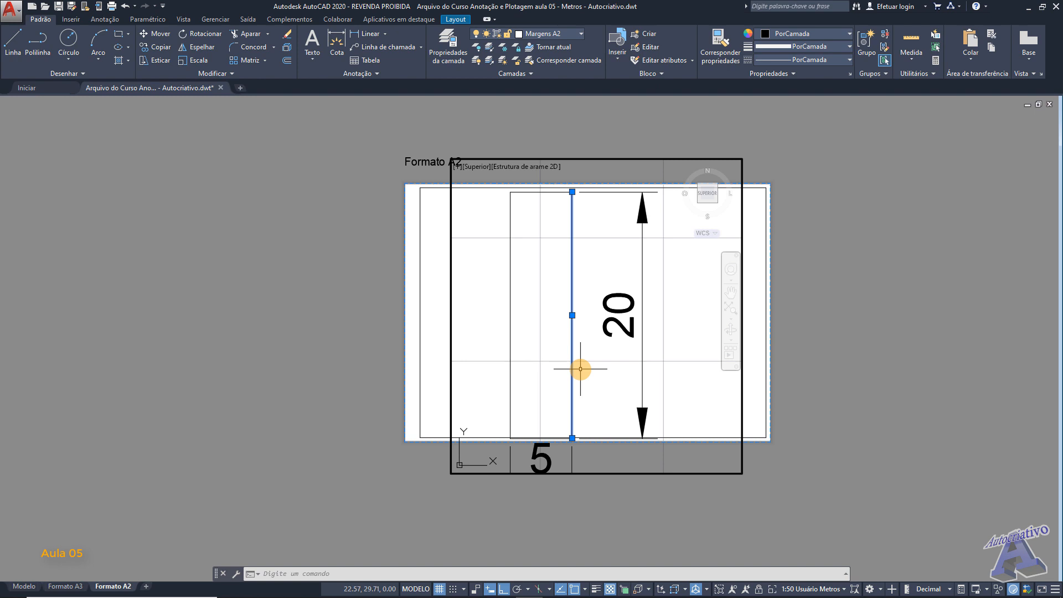
key(Escape)
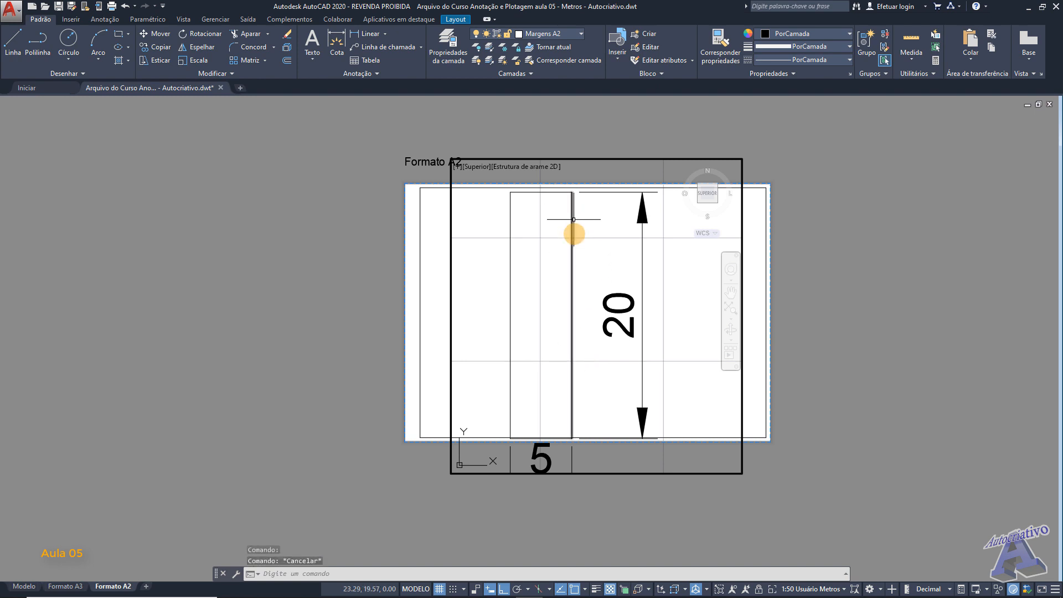
click(572, 285)
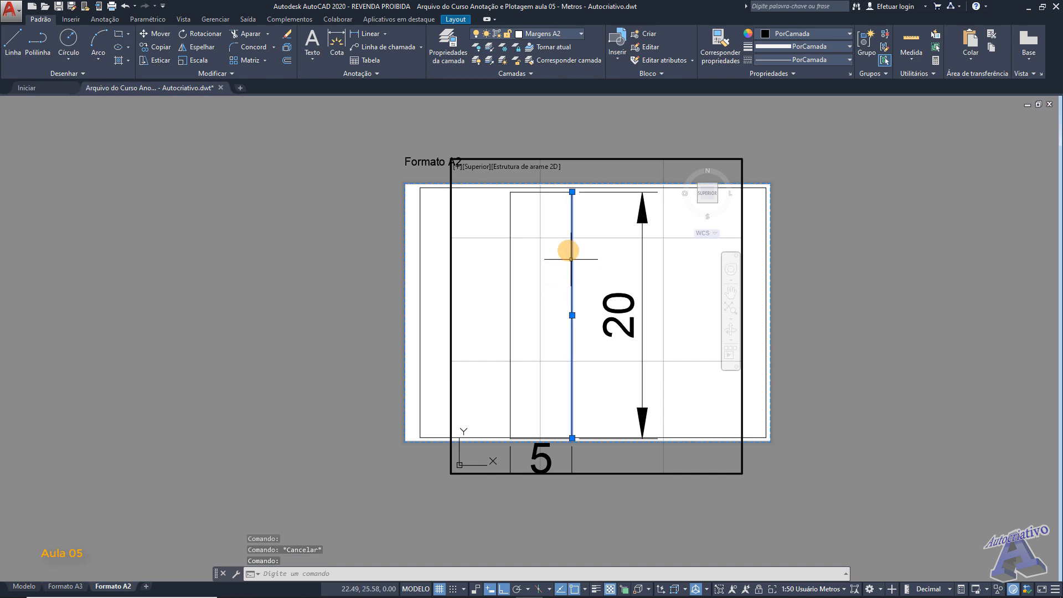
key(Escape)
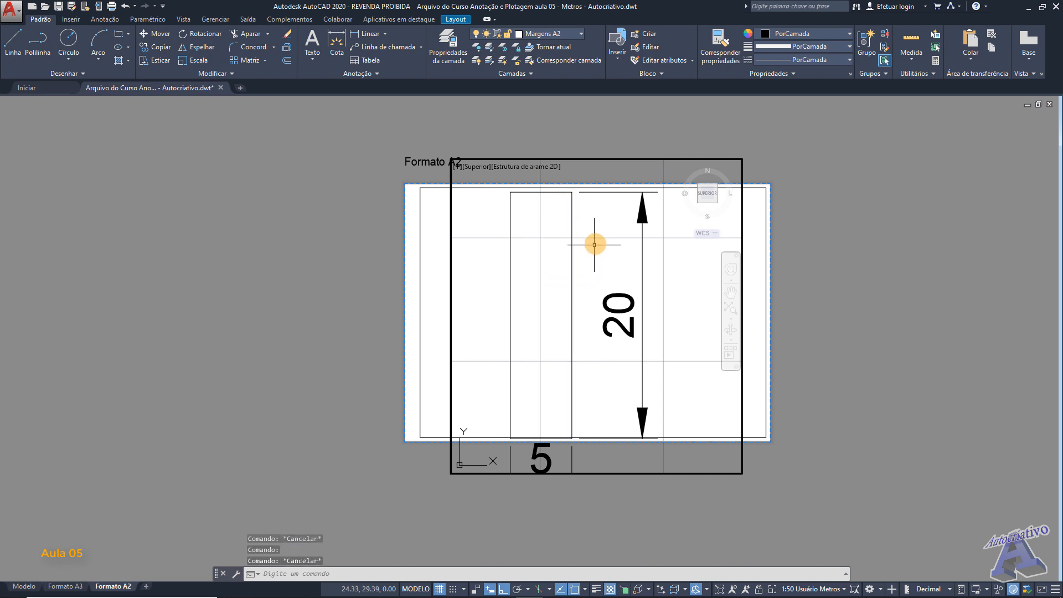
text(l)
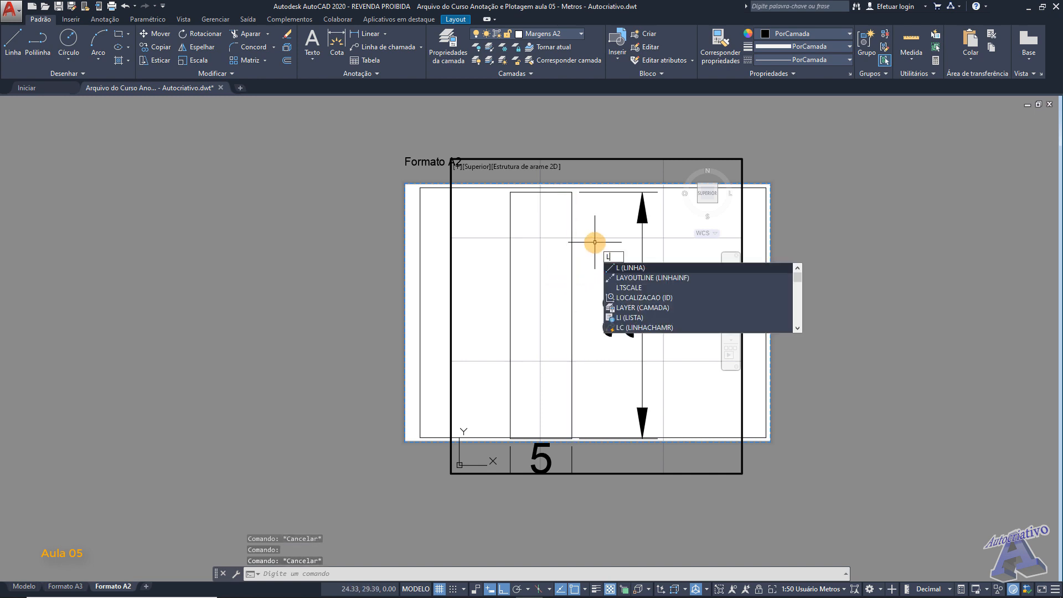
key(Return)
scroll(586, 207, up, 2)
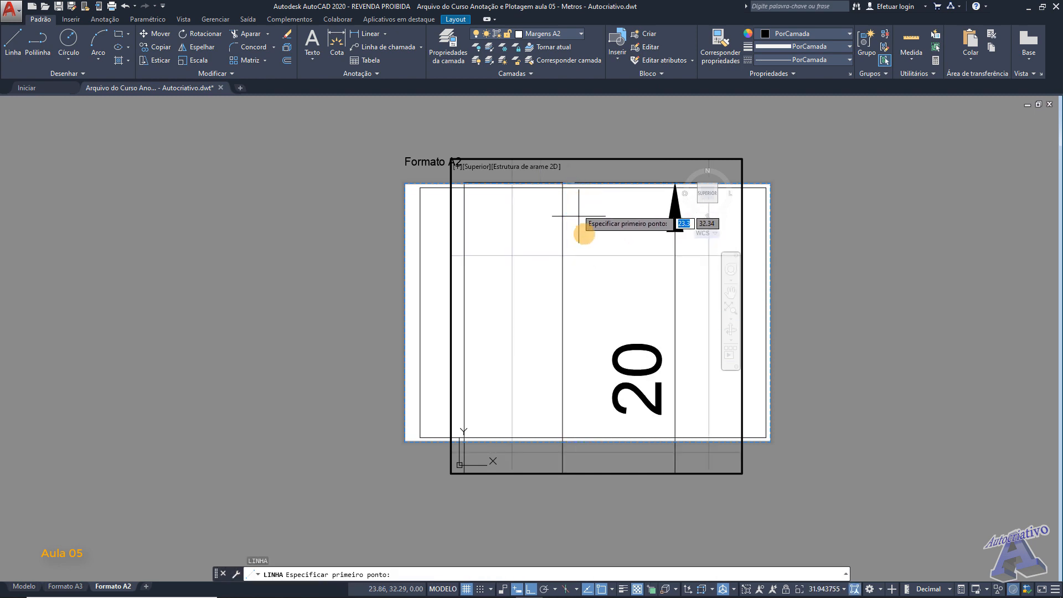
click(615, 284)
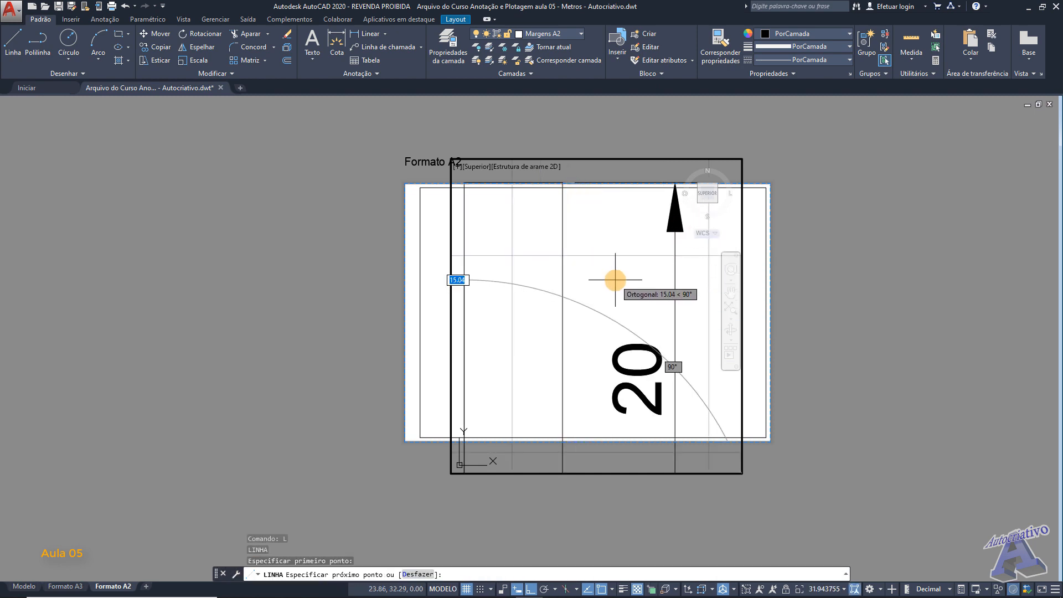
key(Escape)
scroll(615, 281, down, 4)
middle_drag(614, 283, 612, 272)
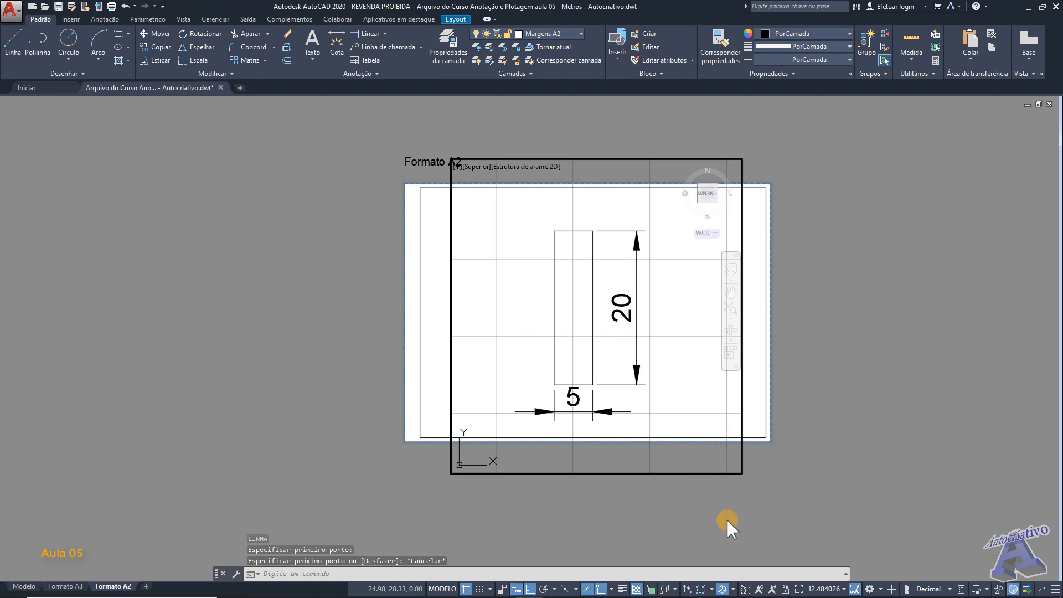
Restore the A2 viewport's scale to 1:50 Usuário Metros and return to paper space
click(836, 592)
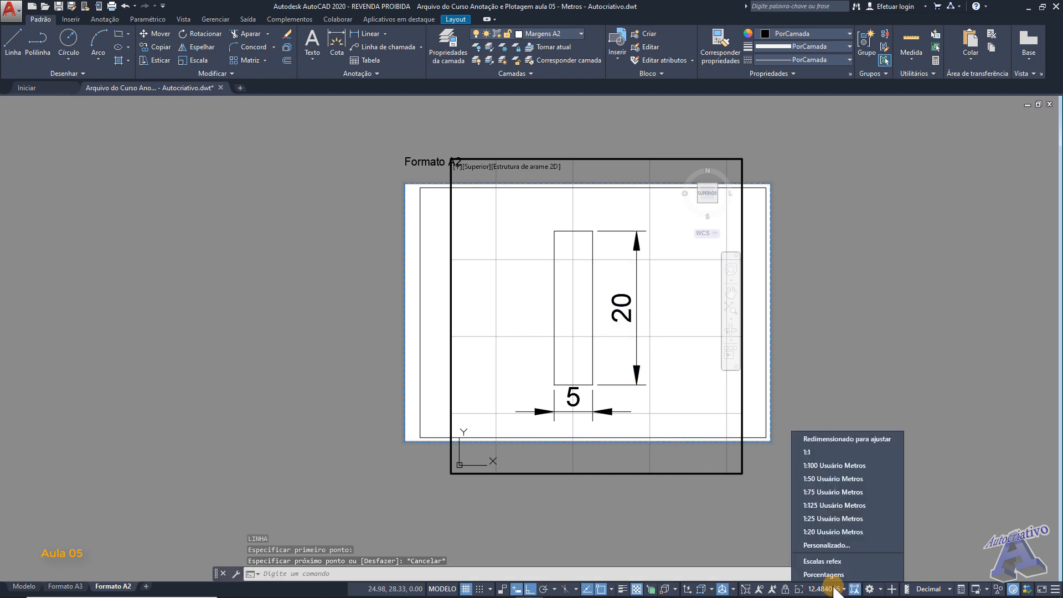
click(826, 480)
double_click(826, 377)
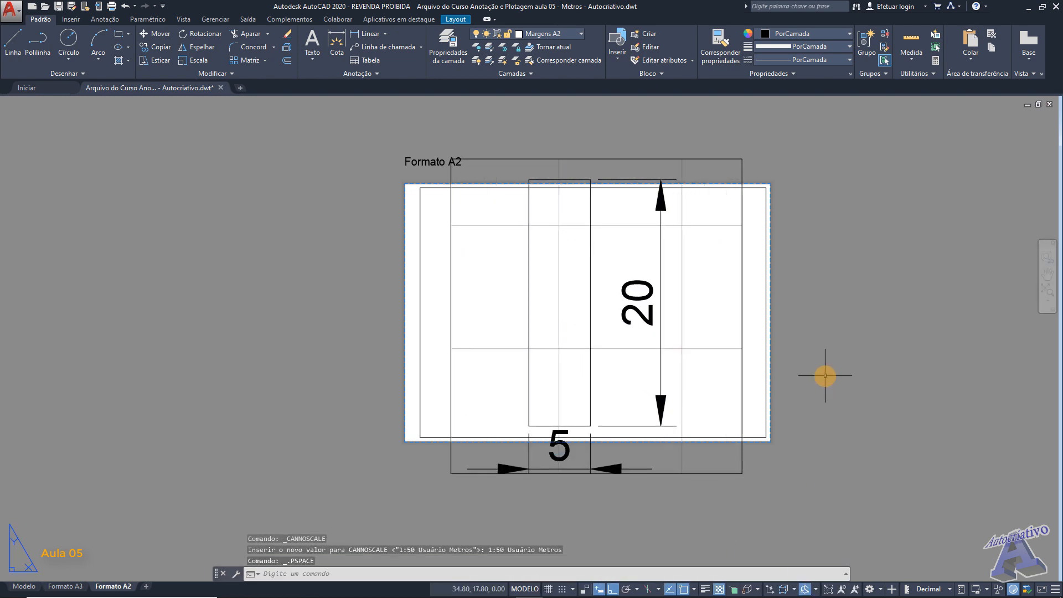
Activate the A2 viewport and lock its view so zooming and panning keep the 1:50 scale
double_click(682, 342)
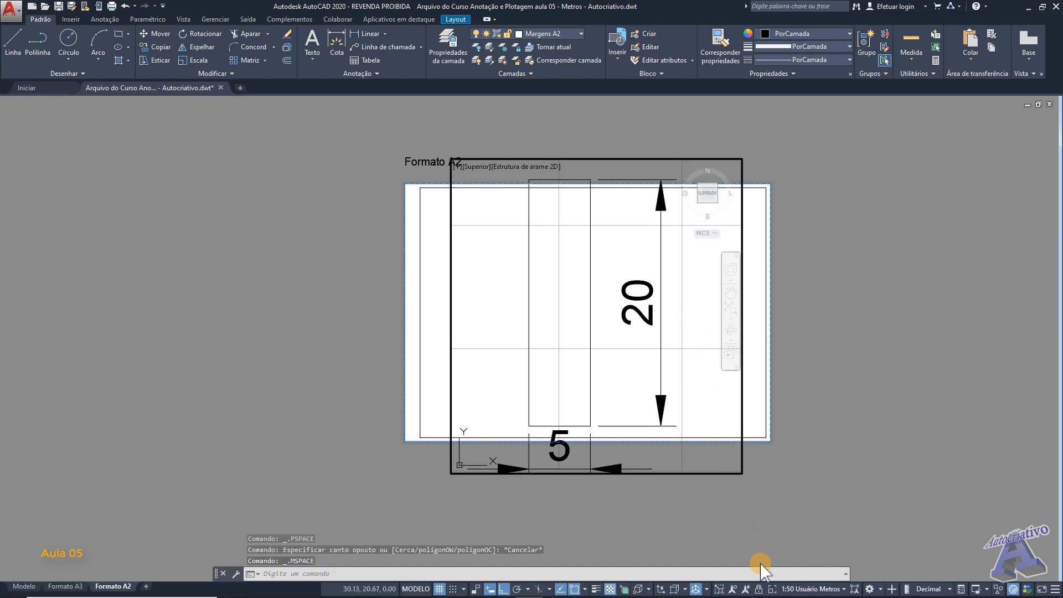
click(759, 590)
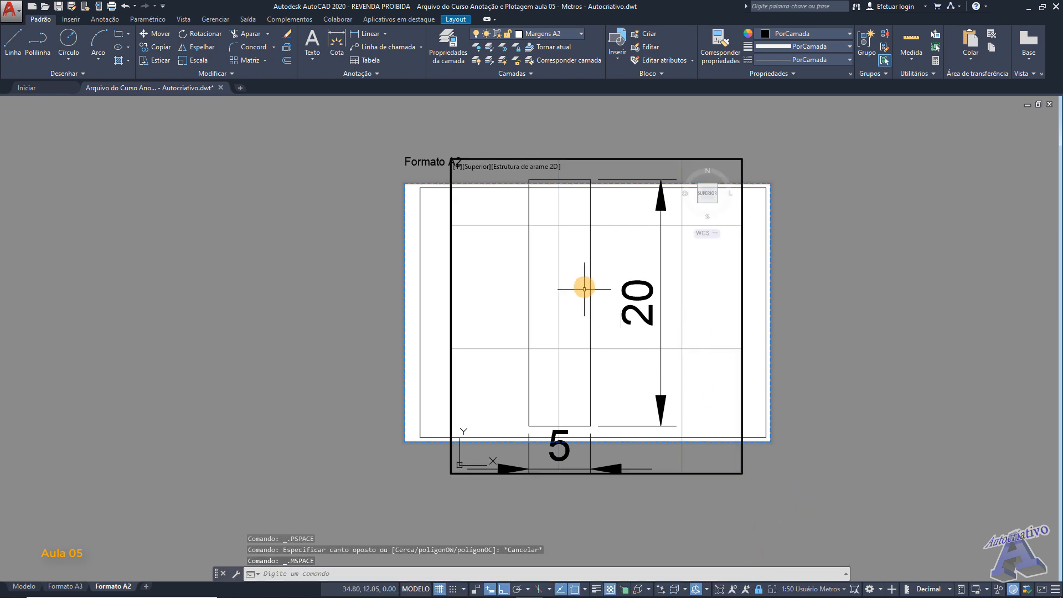
scroll(586, 285, up, 3)
scroll(584, 286, up, 2)
scroll(584, 286, down, 4)
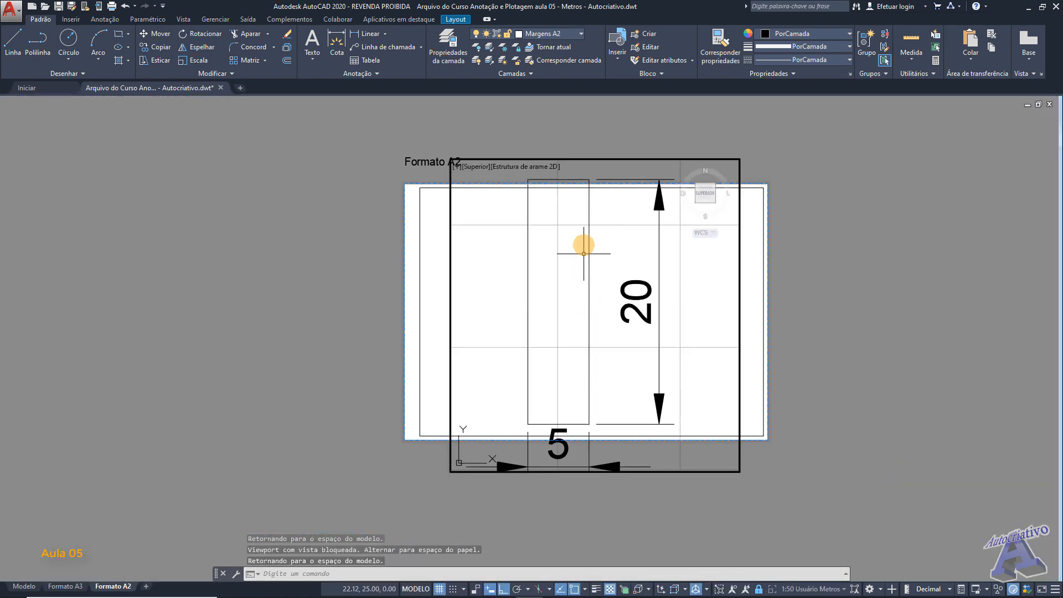
middle_drag(584, 226, 555, 273)
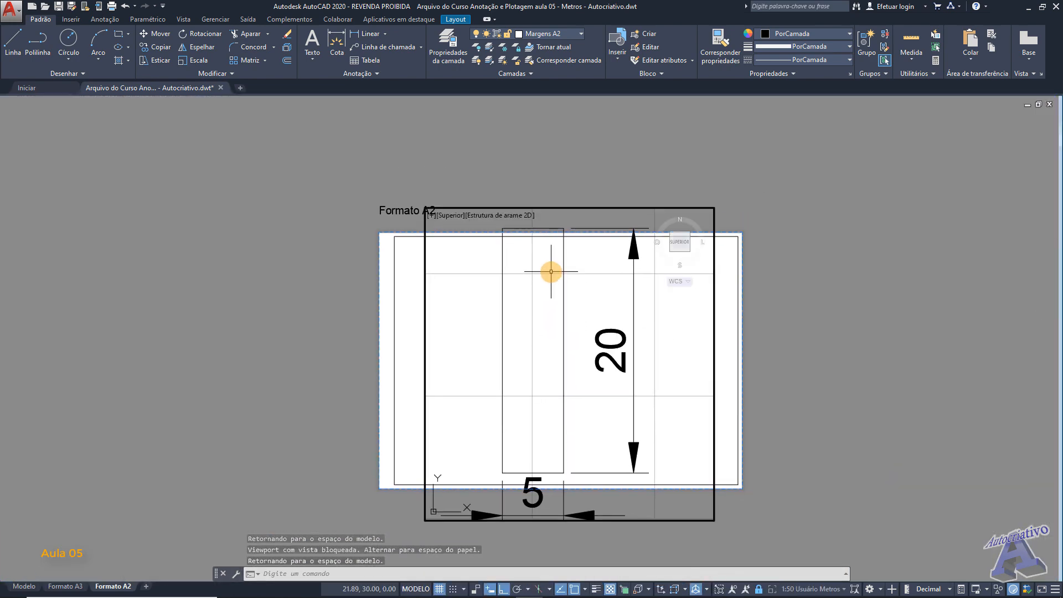
text(l)
key(Return)
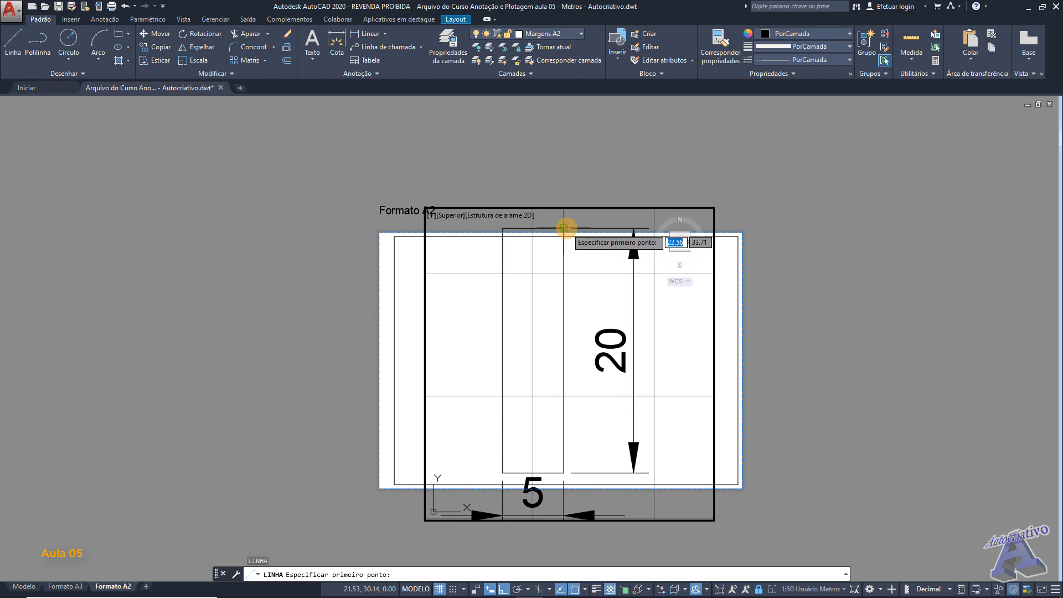
scroll(565, 229, up, 5)
click(540, 219)
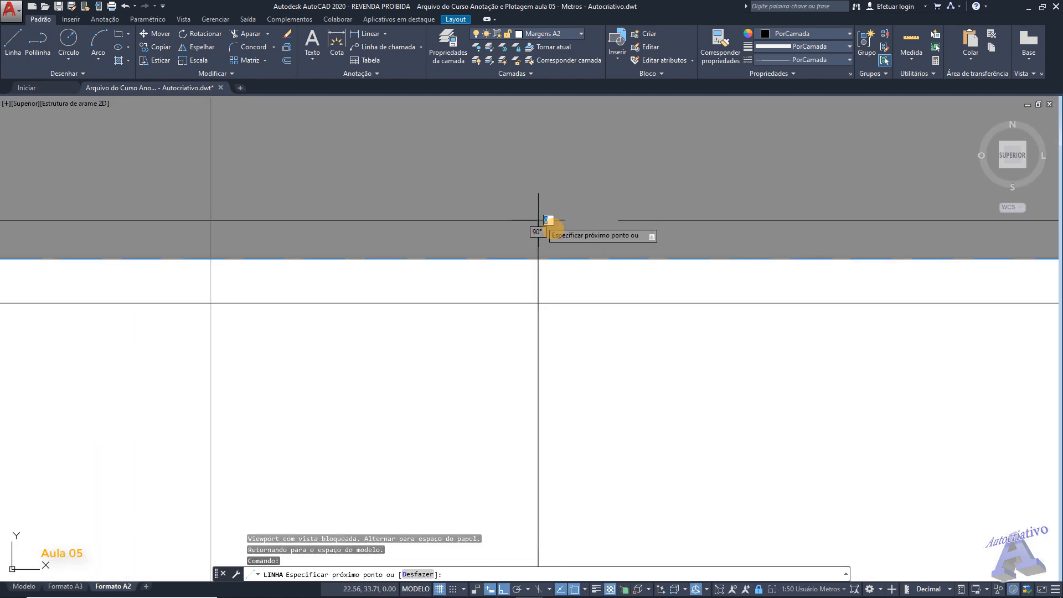
scroll(600, 242, down, 4)
scroll(601, 242, down, 4)
scroll(609, 239, up, 6)
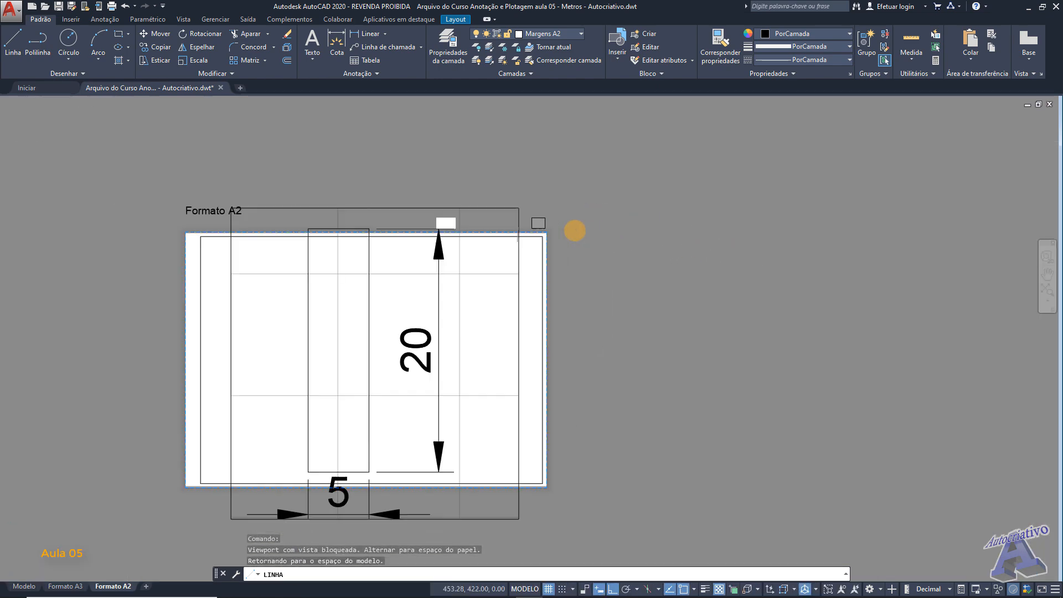
scroll(595, 244, down, 5)
scroll(531, 241, up, 4)
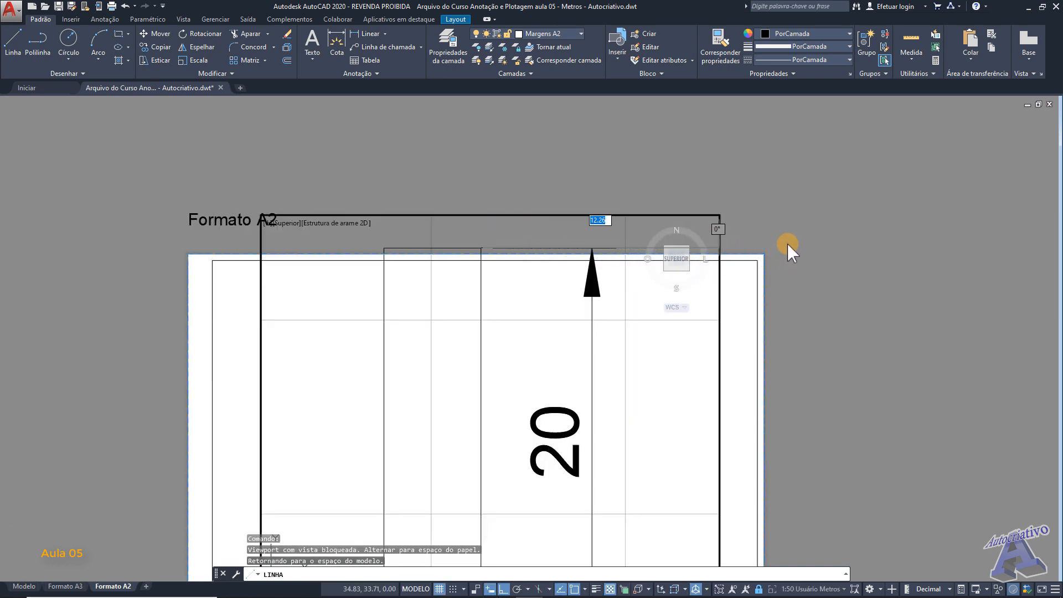
key(Escape)
Make layer 0 the current layer in the layer properties manager and close the manager
click(454, 49)
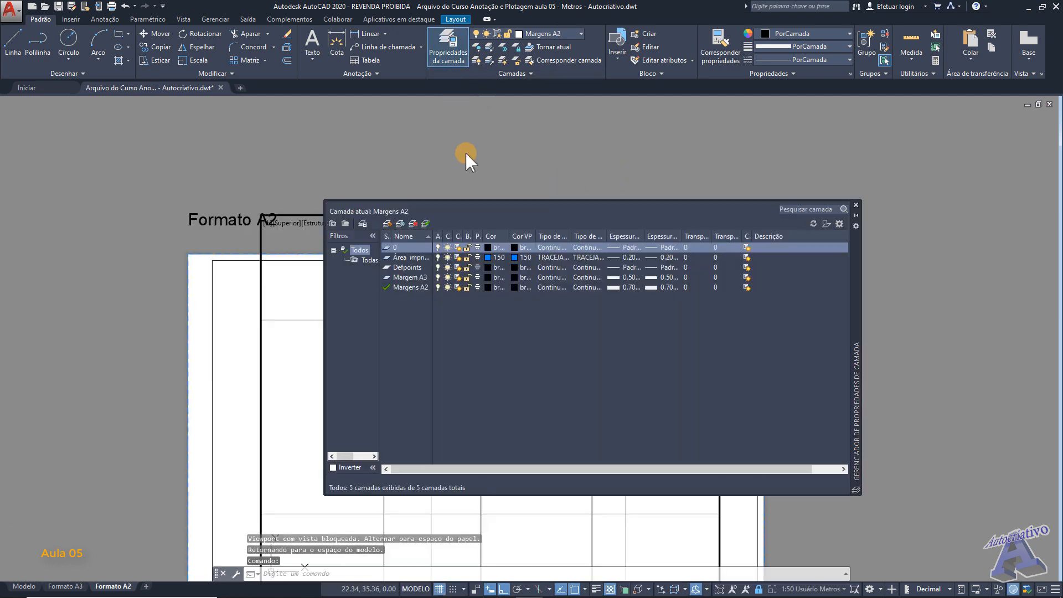
click(407, 245)
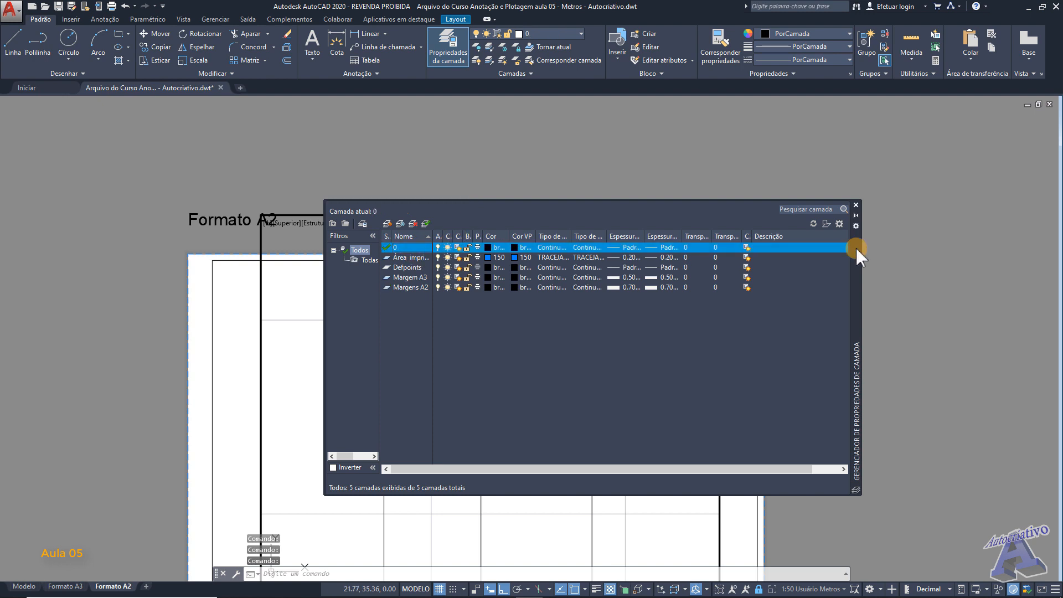
click(856, 206)
middle_drag(437, 254, 457, 244)
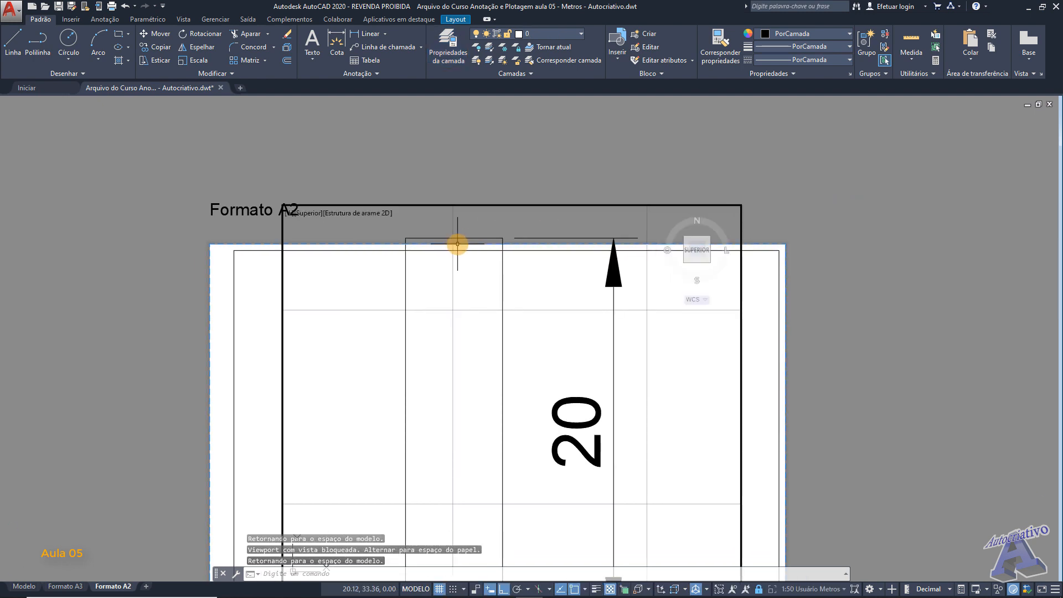
text(l)
key(Return)
click(503, 238)
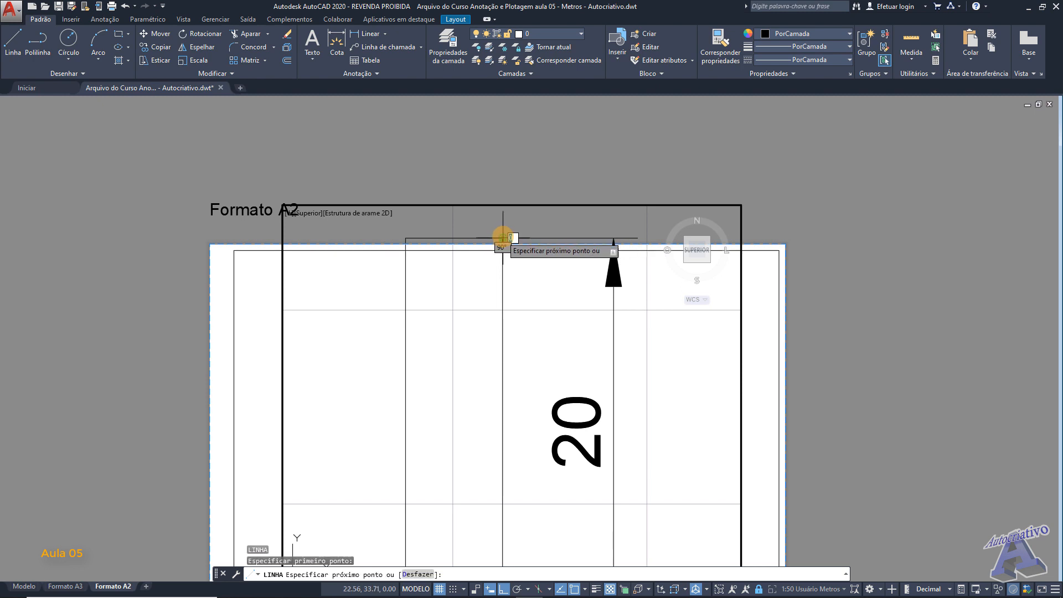
middle_drag(711, 230, 523, 230)
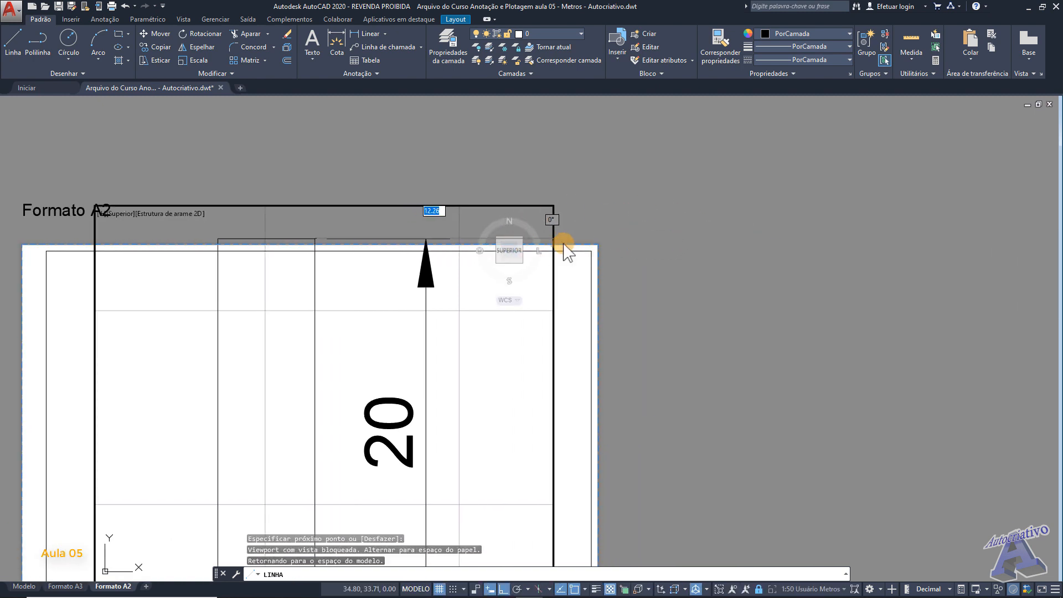
key(Escape)
Return to paper space and draw a horizontal line about 410 long from the rectangle's upper-right corner to beyond the sheet's right edge
double_click(593, 215)
middle_drag(576, 243, 640, 230)
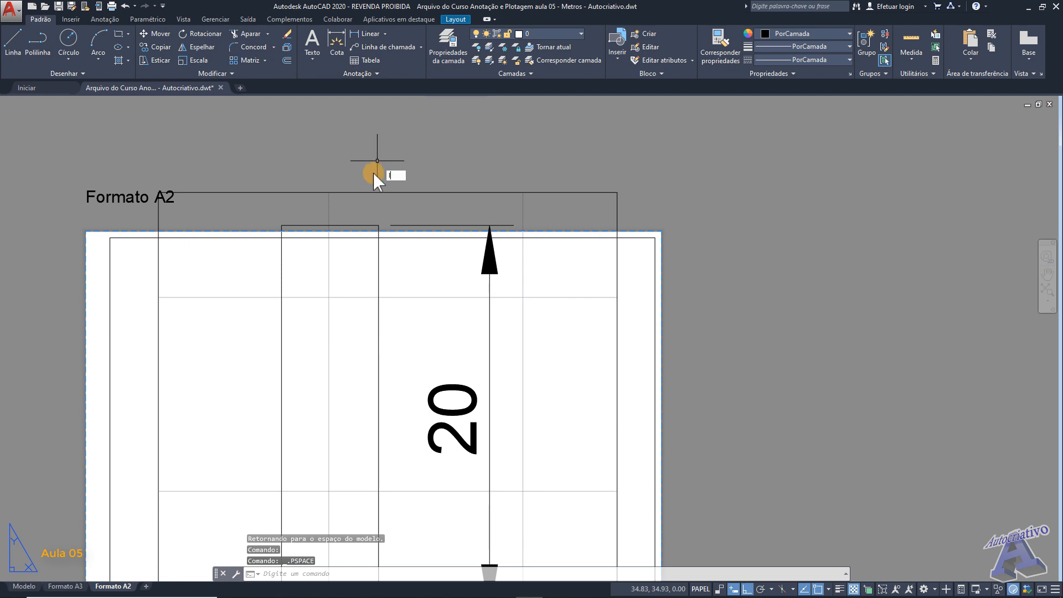
text(l)
click(418, 187)
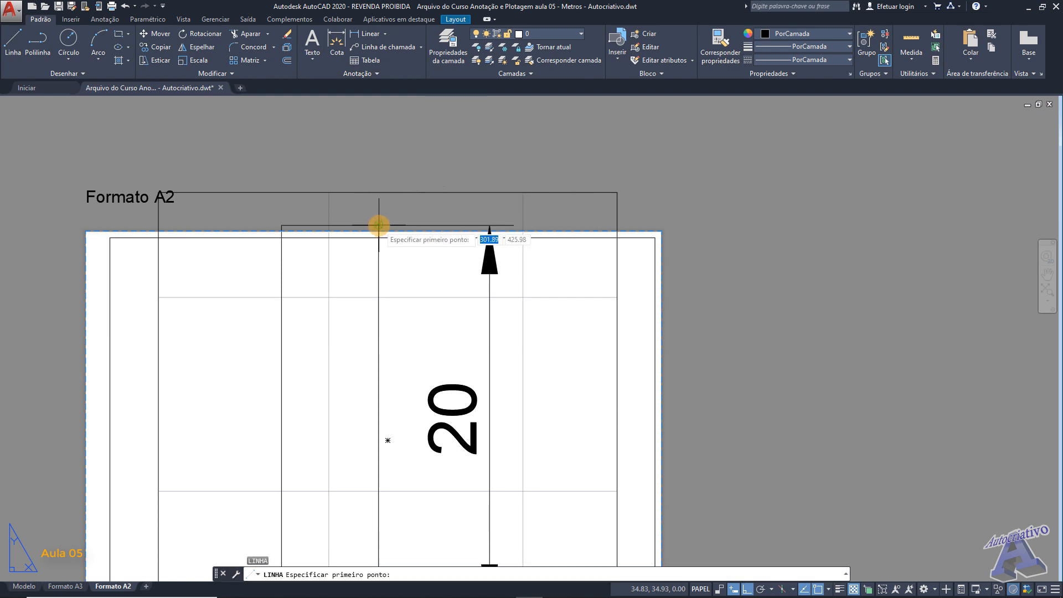
click(379, 226)
middle_drag(704, 231, 589, 231)
click(662, 226)
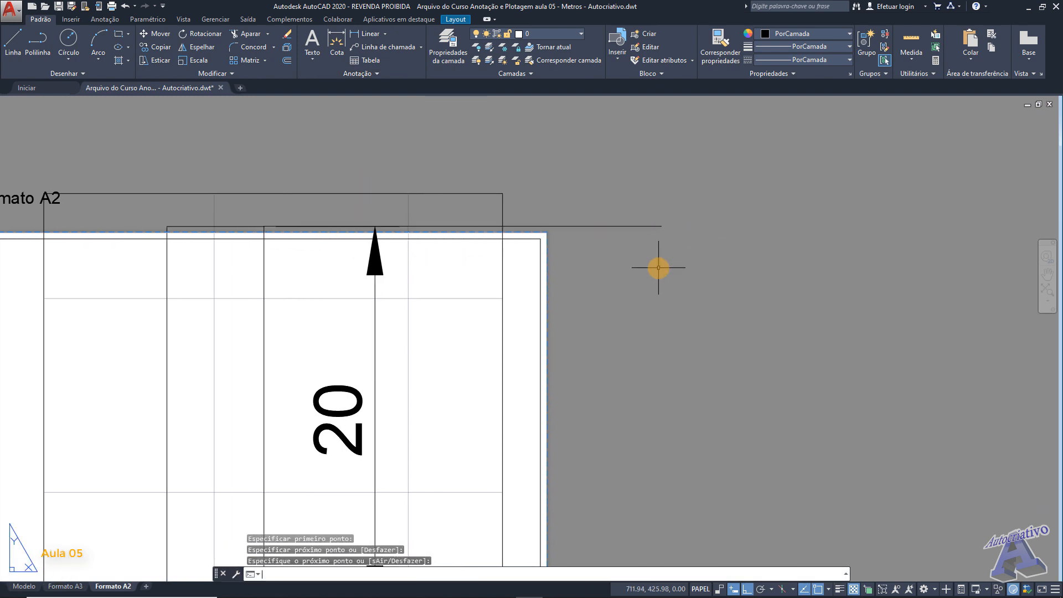
key(Escape)
Draw a matching horizontal line about 410 long from the rectangle's lower-right corner, ending in line with the upper line's end
scroll(648, 288, down, 4)
scroll(517, 282, up, 2)
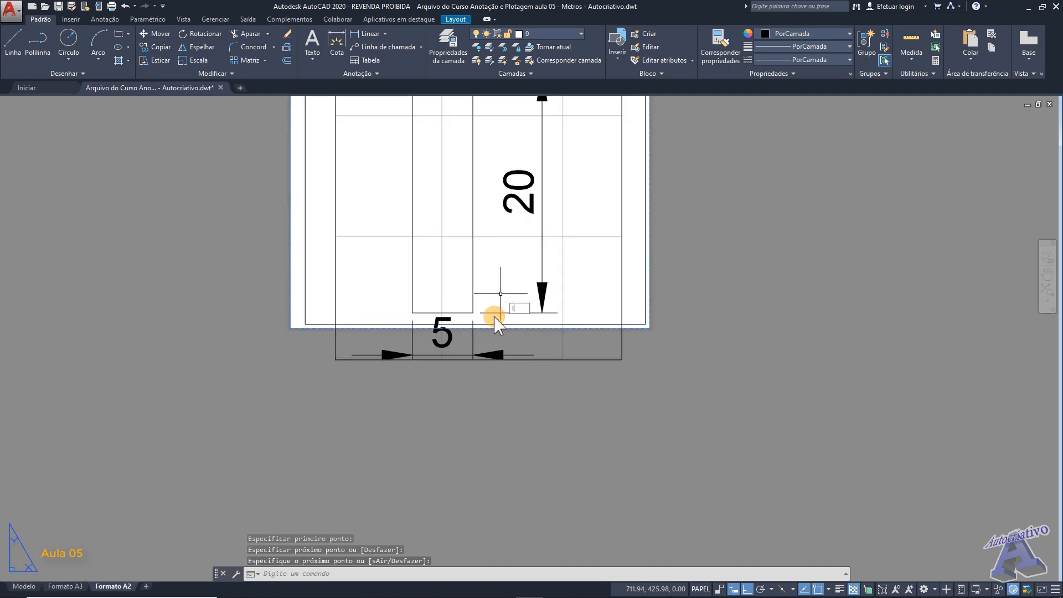
text(l)
click(550, 320)
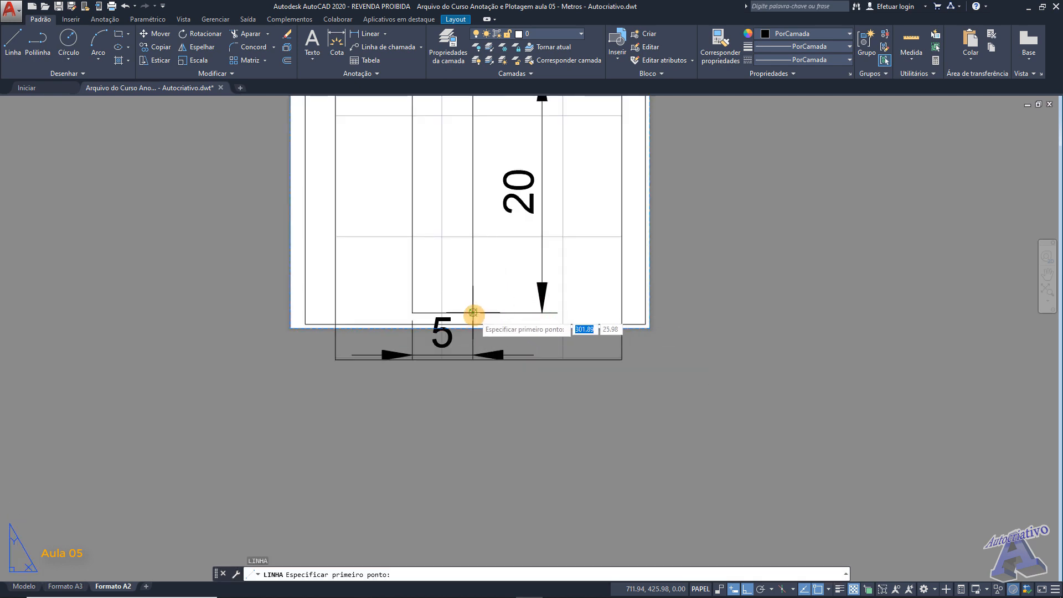
click(473, 313)
middle_drag(708, 319, 622, 332)
scroll(649, 332, down, 4)
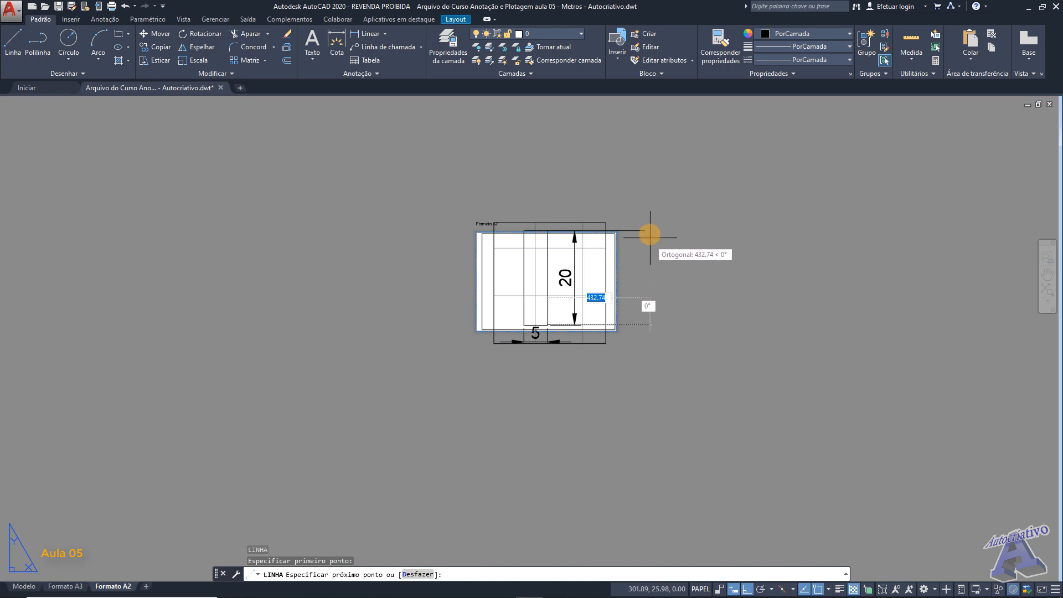
click(646, 325)
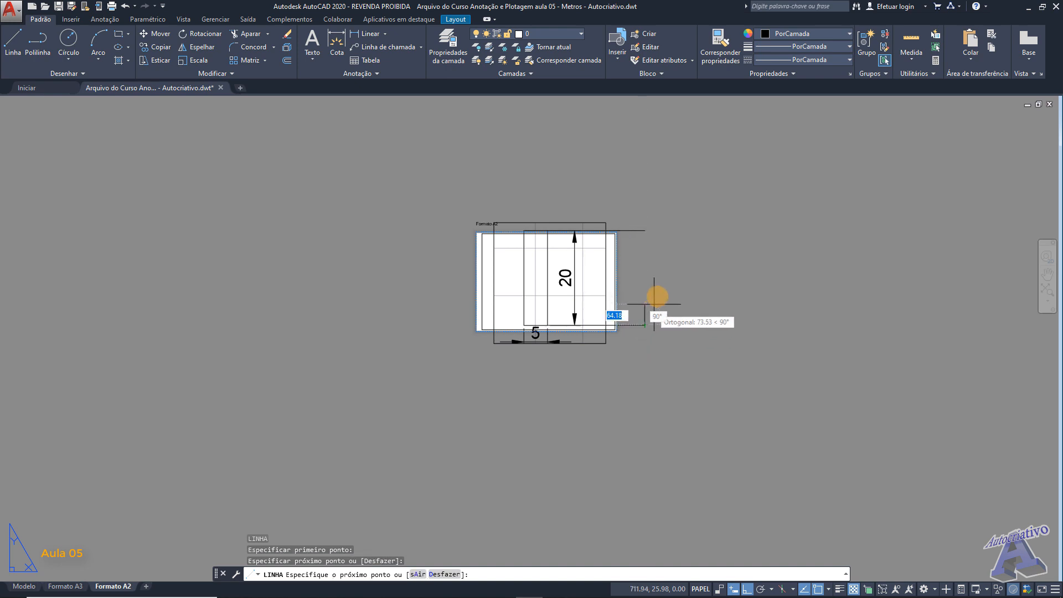
key(Return)
Add a vertical linear dimension in paper space between the outer ends of the two horizontal lines and inspect its text
click(371, 34)
scroll(653, 230, up, 5)
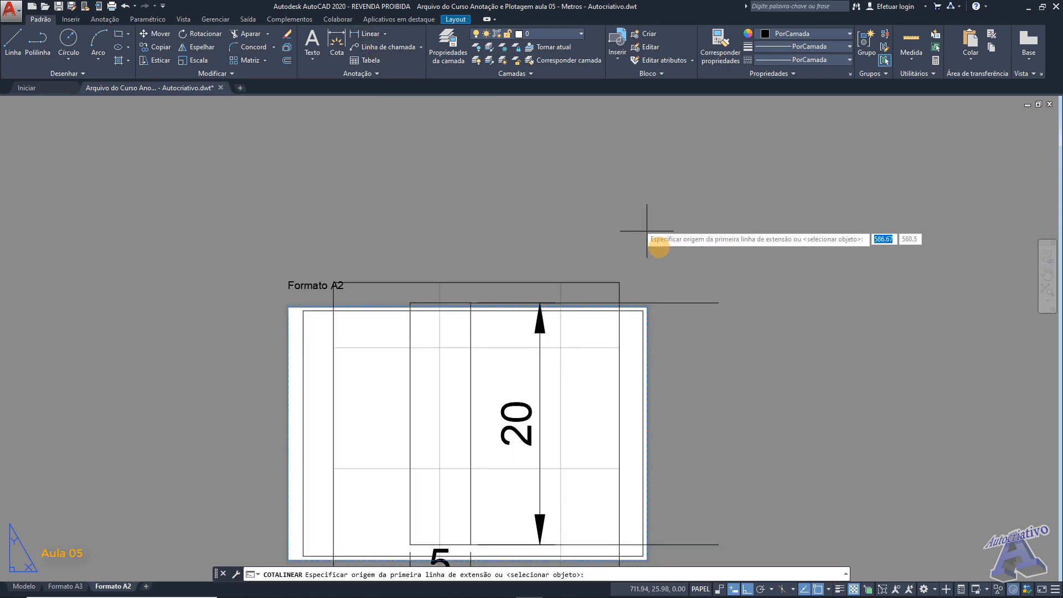
click(620, 187)
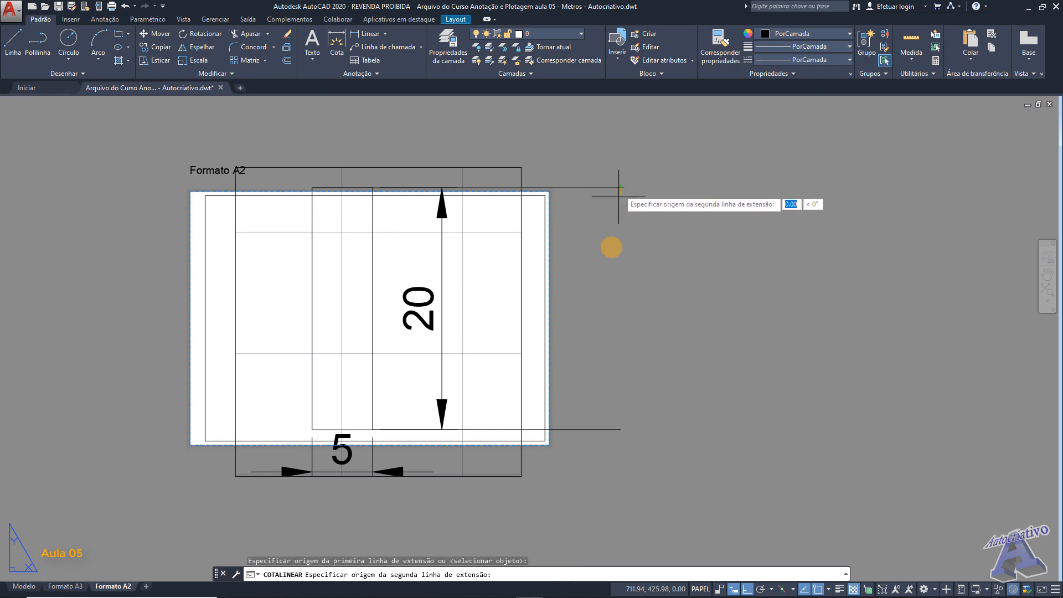
click(621, 429)
click(654, 412)
scroll(648, 304, up, 6)
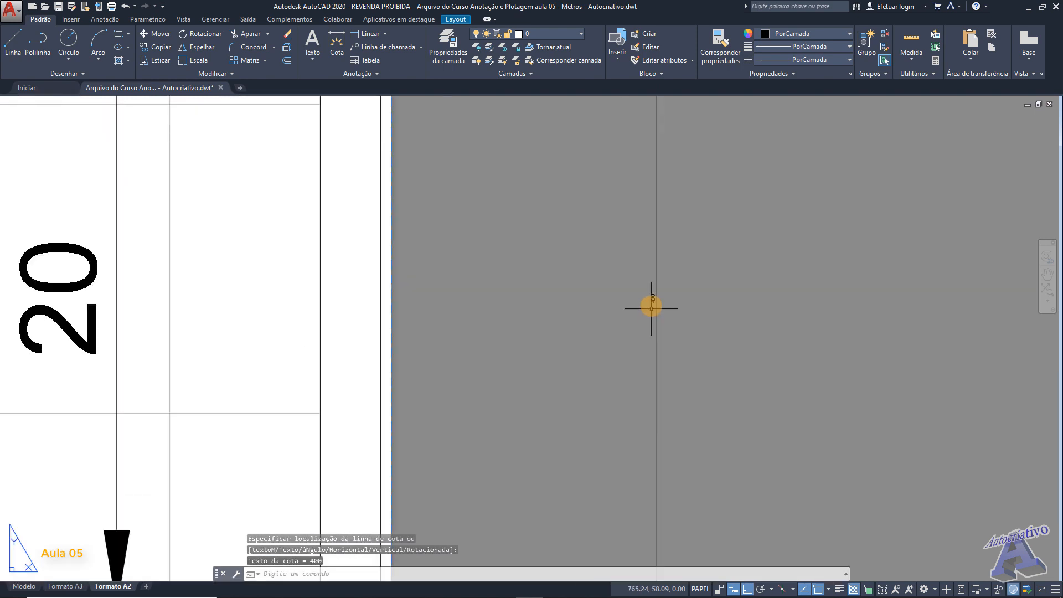
scroll(666, 278, down, 6)
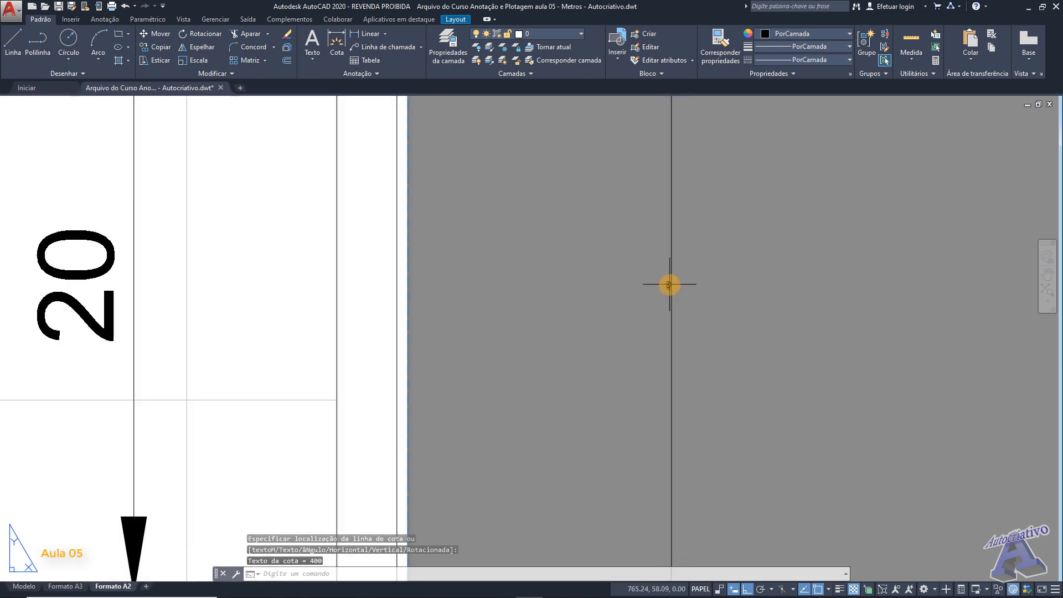
middle_drag(575, 302, 594, 302)
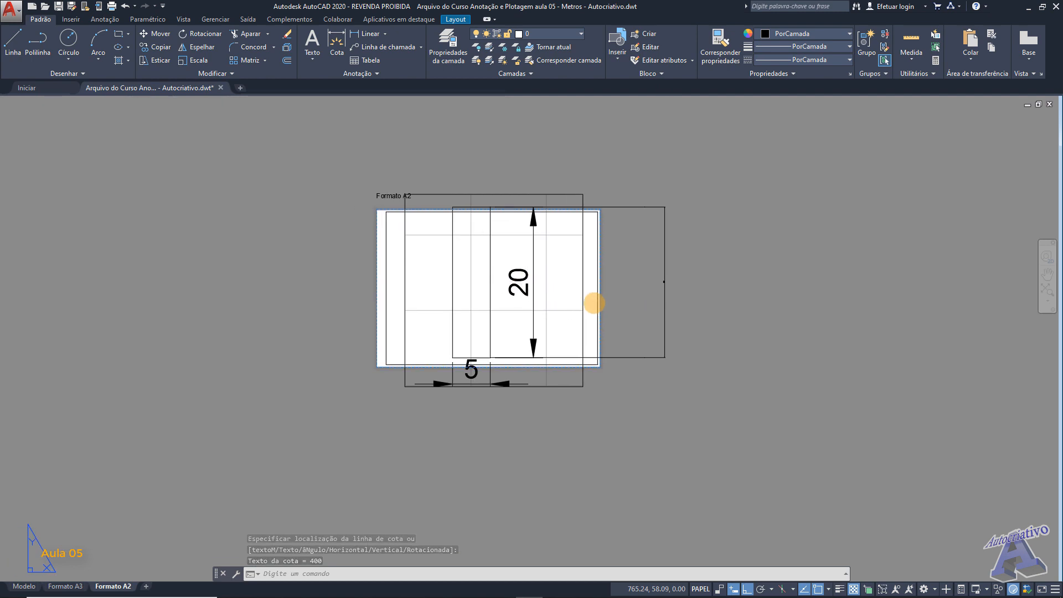
Delete the paper-space dimension and both horizontal lines beside the A2 sheet
click(703, 373)
click(659, 340)
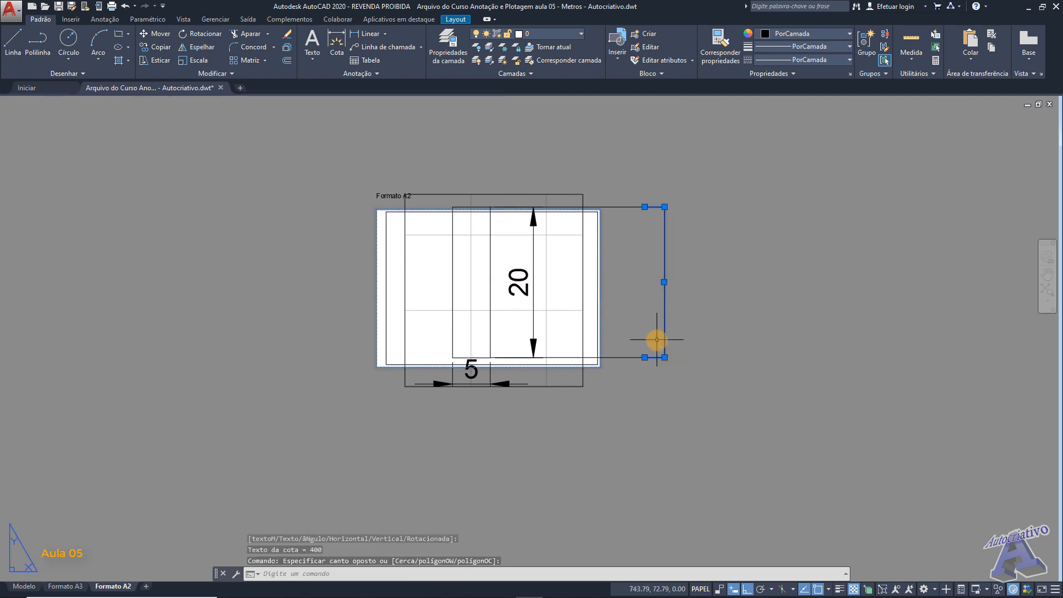
click(667, 378)
click(621, 217)
key(Delete)
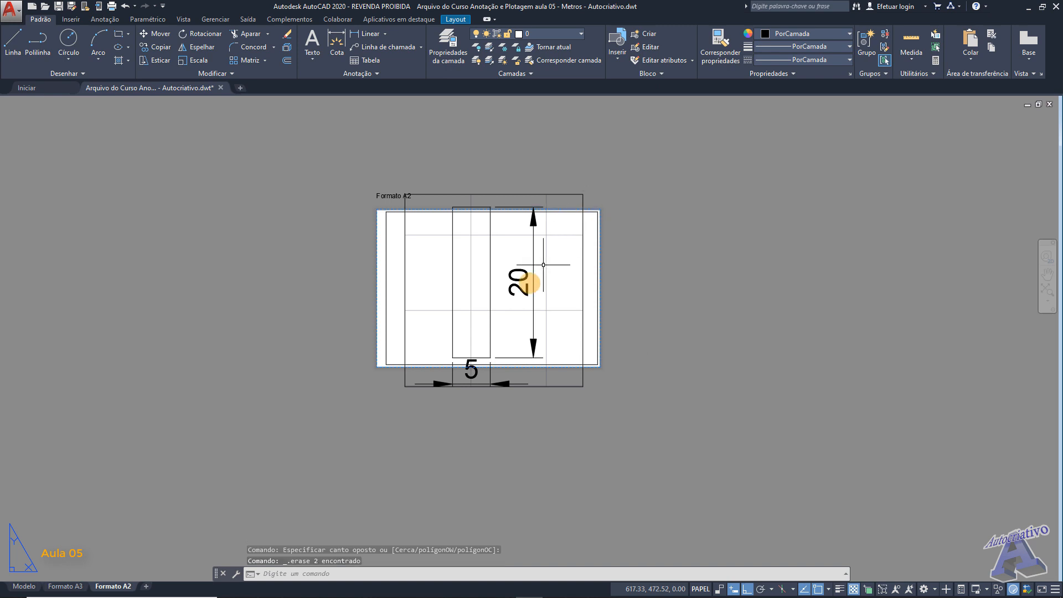
Activate the A2 viewport, unlock its view and look over the list of available viewport scales
middle_drag(507, 284, 537, 276)
double_click(531, 256)
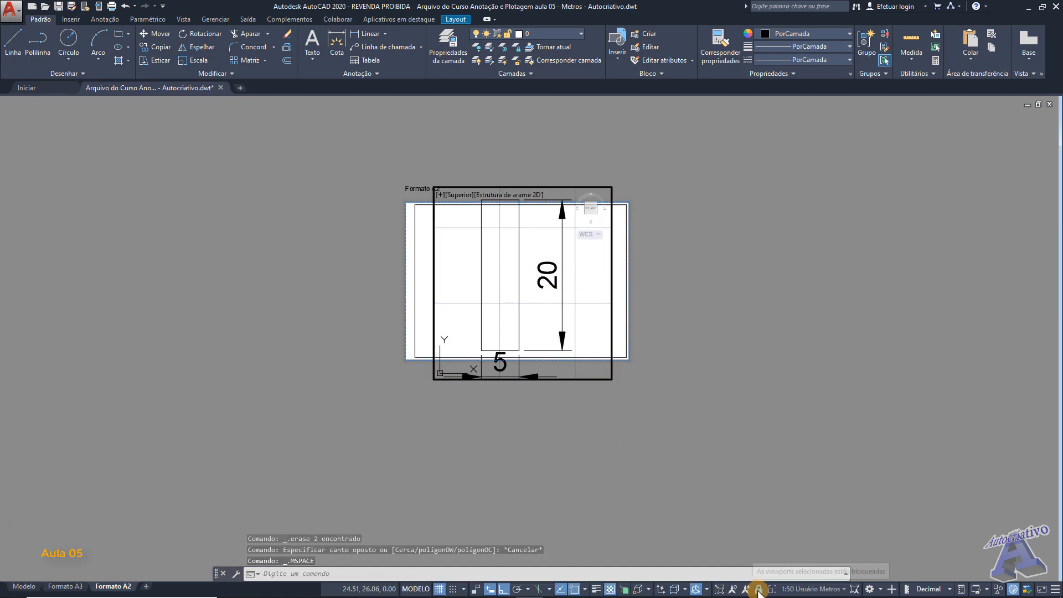
click(801, 589)
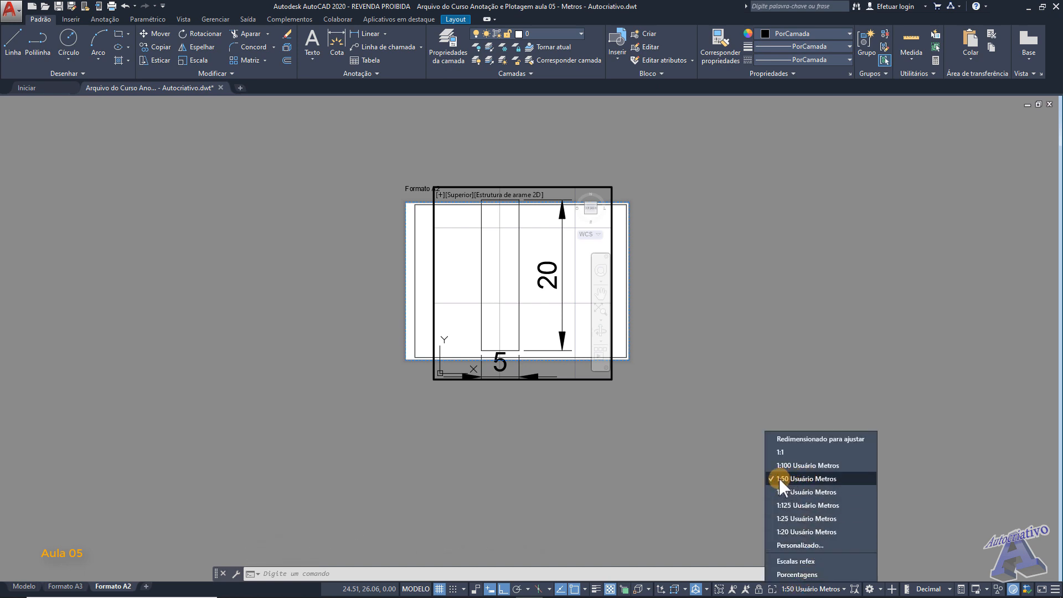
click(657, 397)
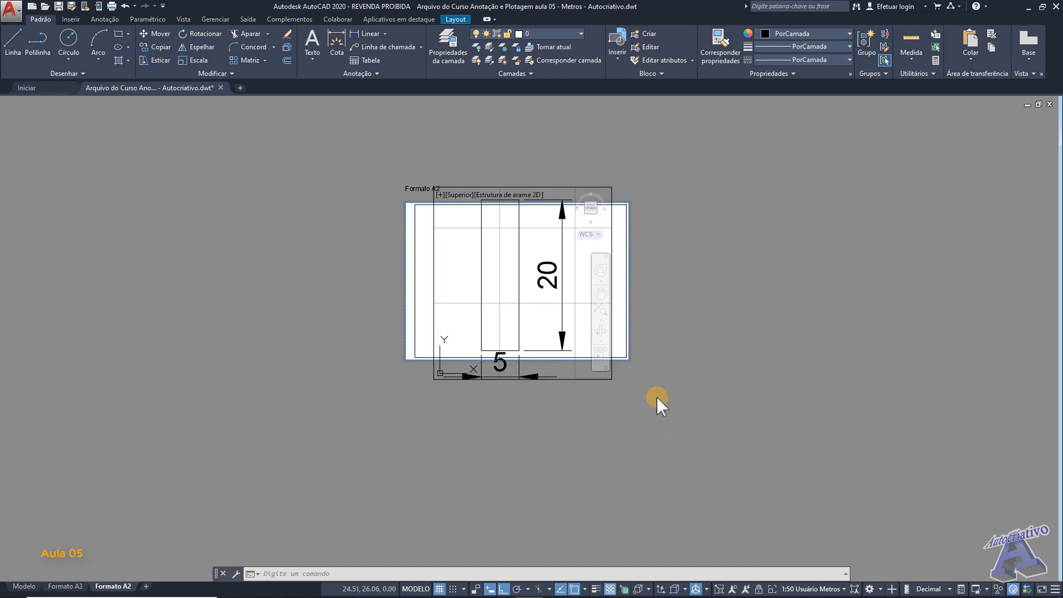
Zoom and pan inside the unlocked A2 viewport to move its view off the 1:50 scale
click(537, 302)
scroll(536, 301, down, 2)
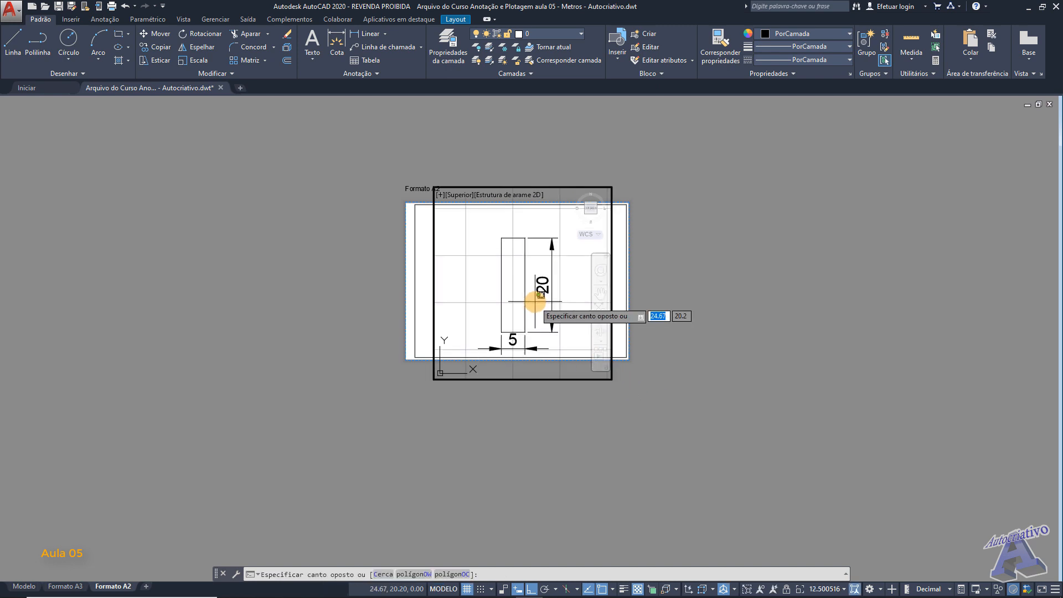
scroll(534, 306, up, 2)
middle_drag(534, 307, 544, 294)
scroll(543, 302, down, 2)
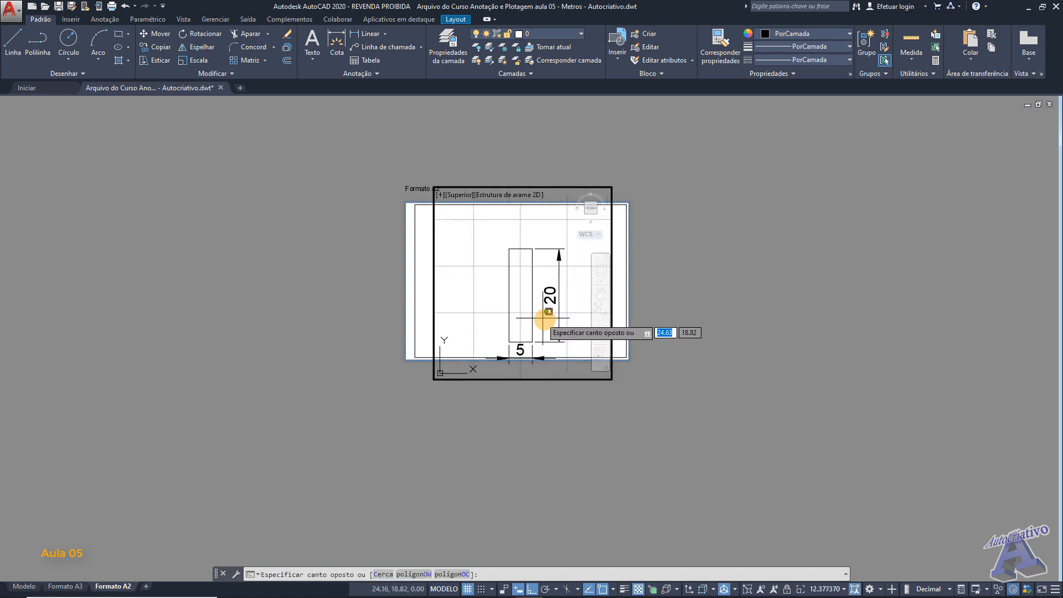
click(530, 305)
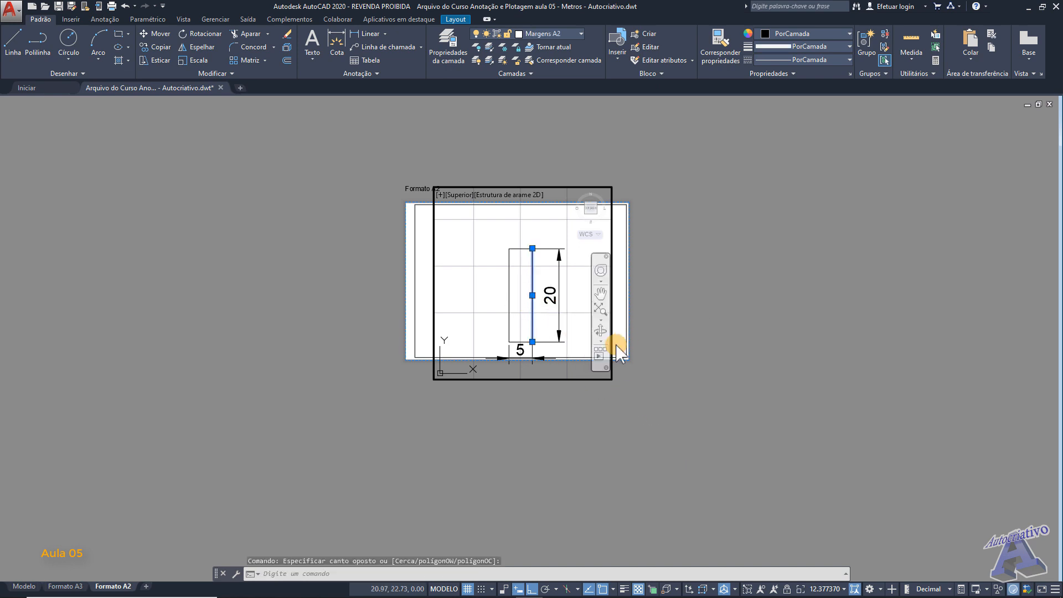
key(Escape)
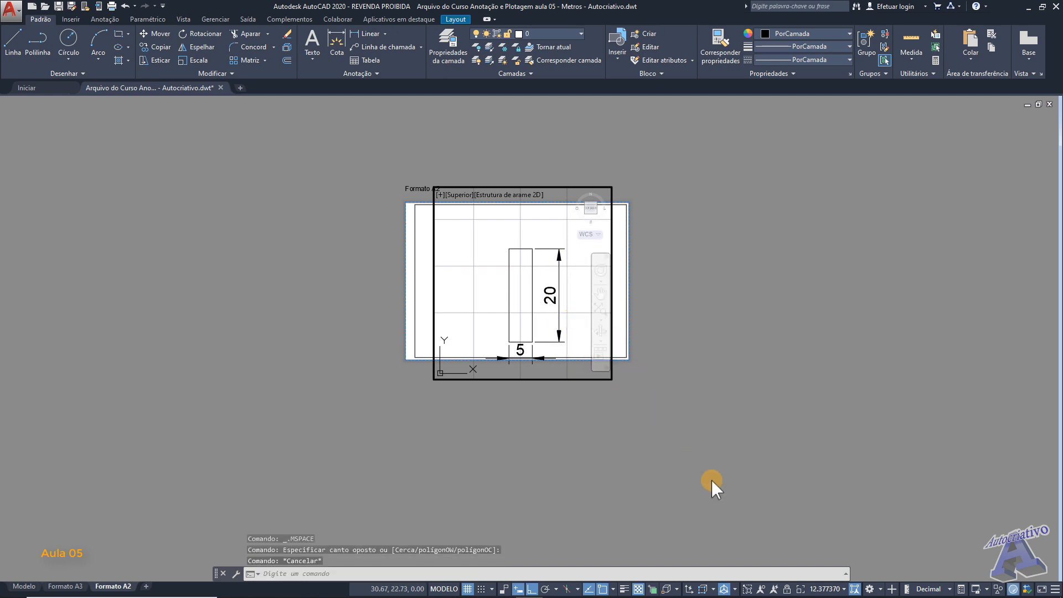
Try the viewport scales 1:100, 1:50 and 1:20 Usuário Metros in turn, ending with 1:100 Usuário Metros
click(831, 591)
click(828, 472)
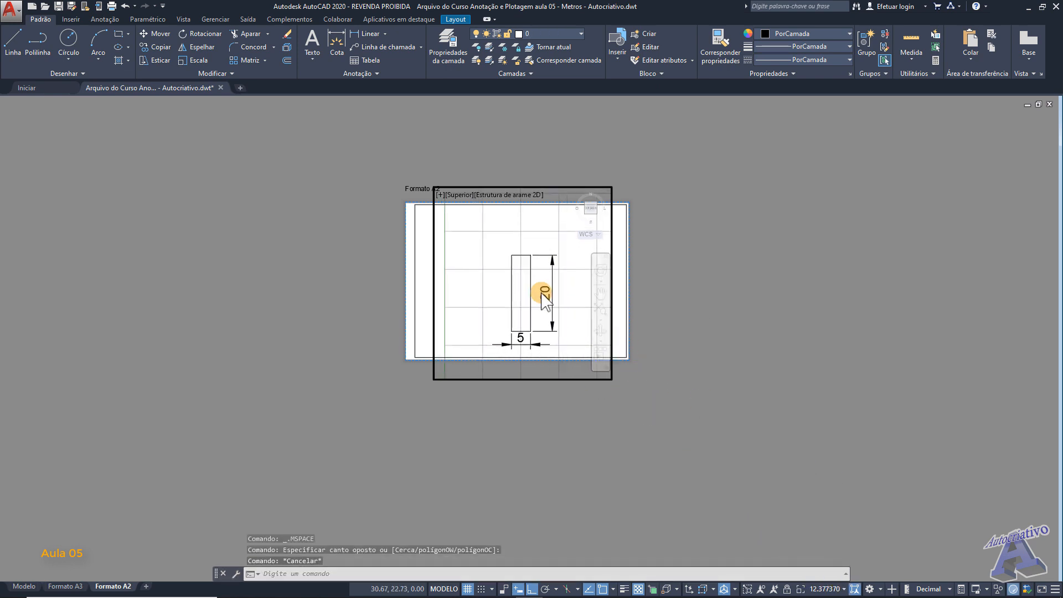
click(832, 590)
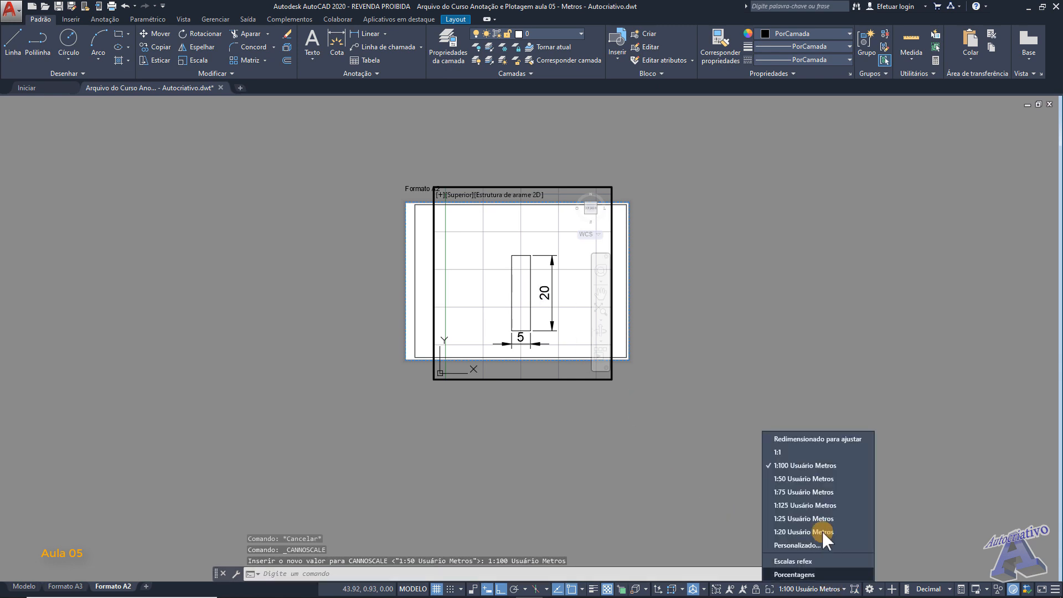
click(803, 478)
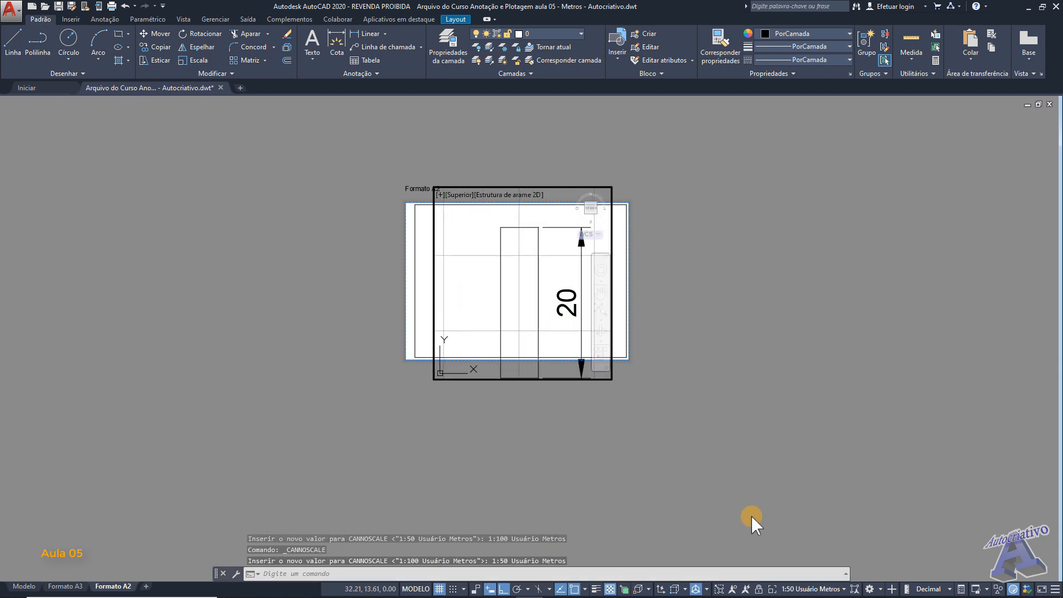
click(820, 589)
click(806, 530)
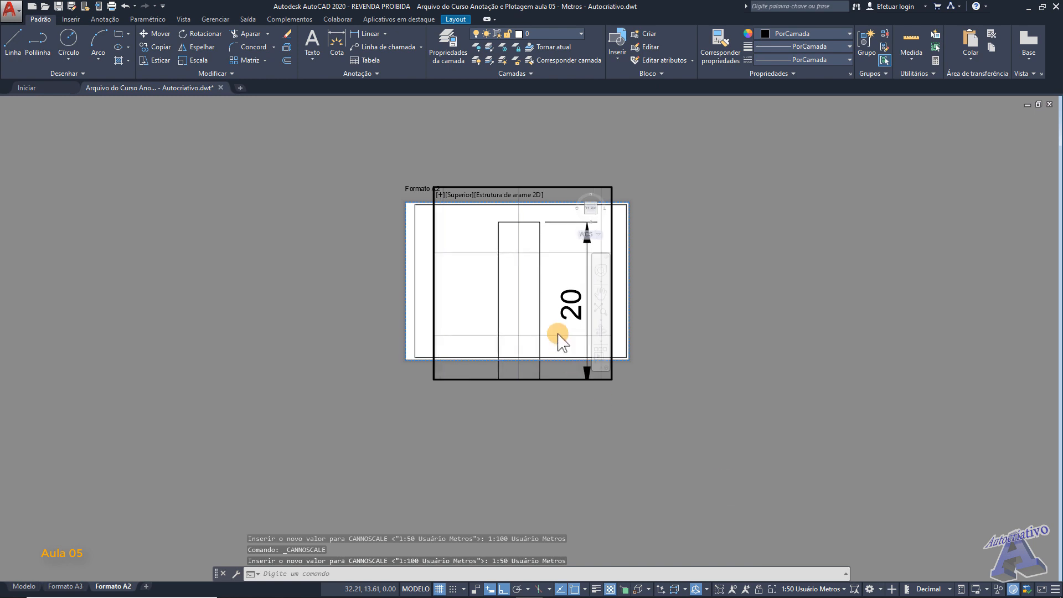
click(812, 589)
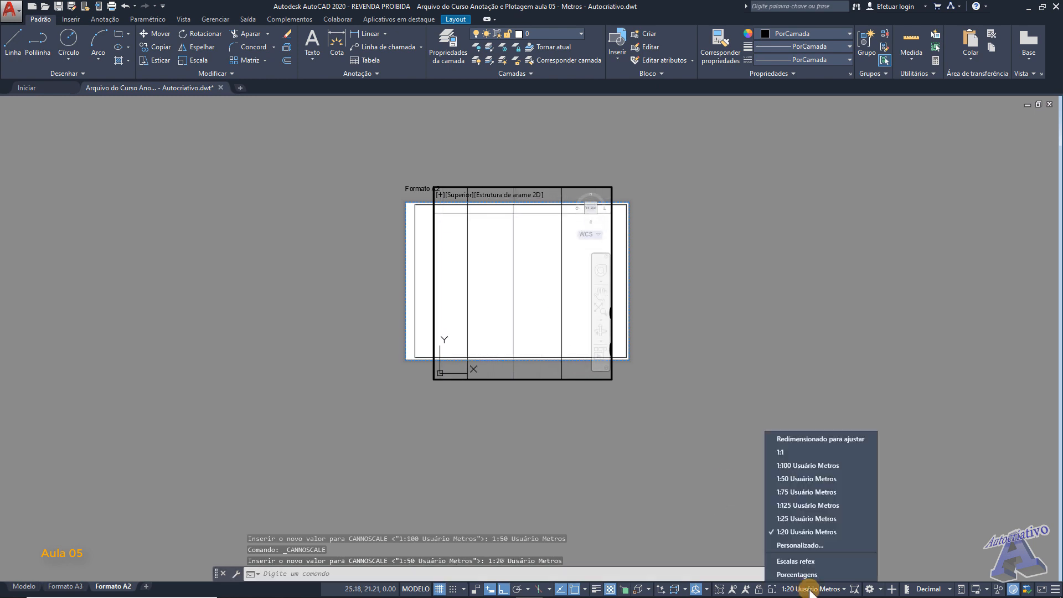
click(801, 466)
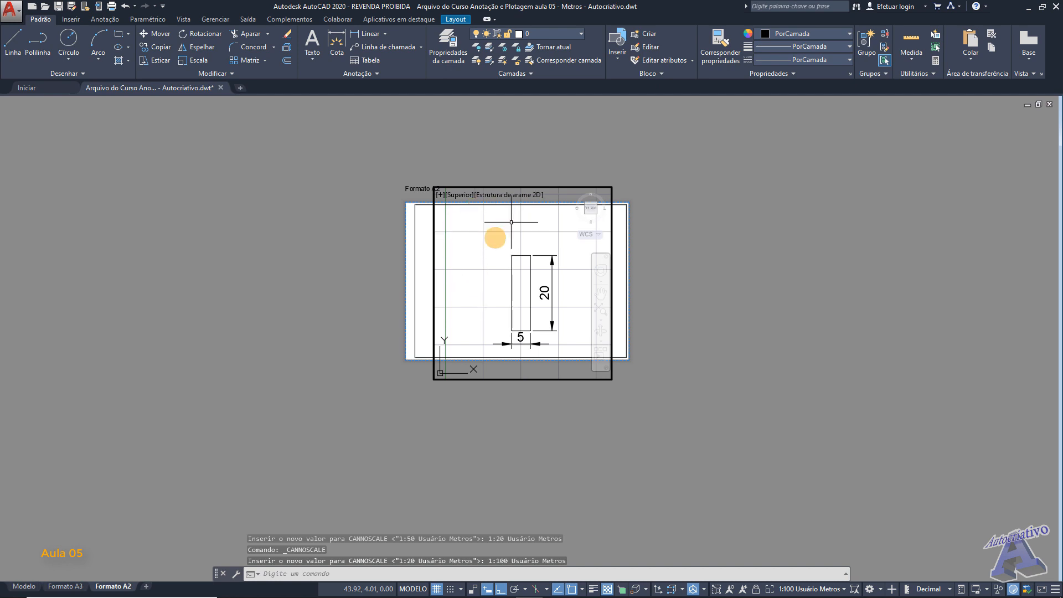
Return to paper space and enlarge the A2 sheet on screen
double_click(669, 300)
scroll(648, 294, up, 2)
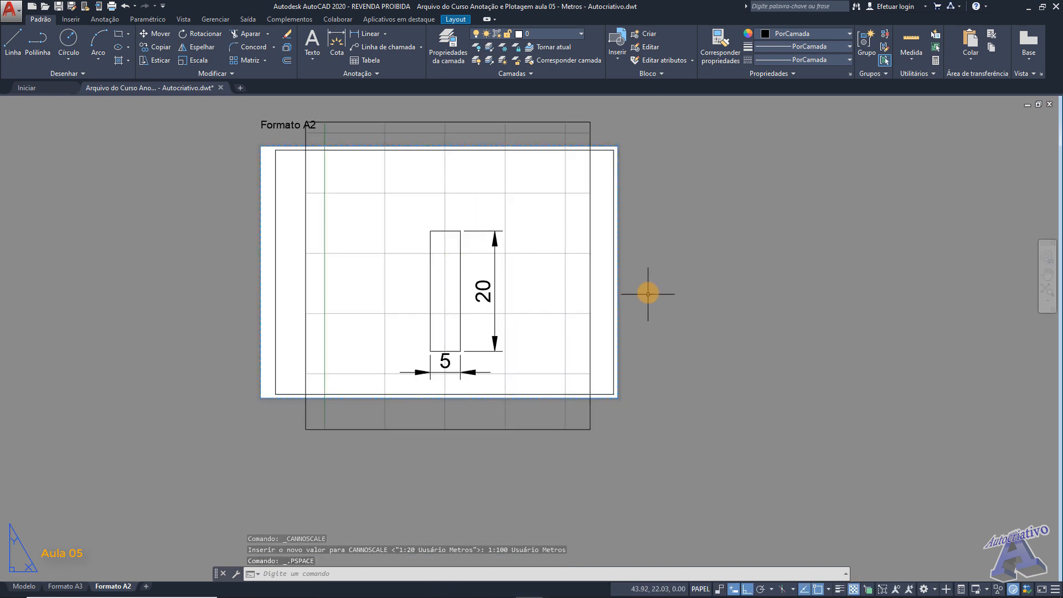
middle_drag(648, 294, 742, 336)
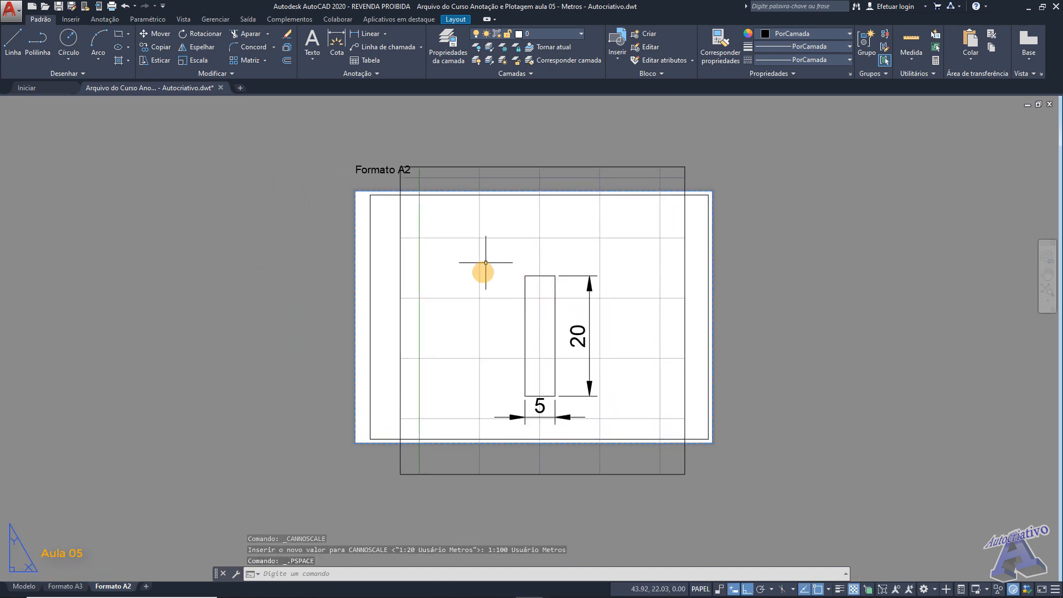
Reactivate the A2 viewport and scale its view to 1:100 using ZOOM with the Scale option and the factor 1000/100xp
double_click(504, 345)
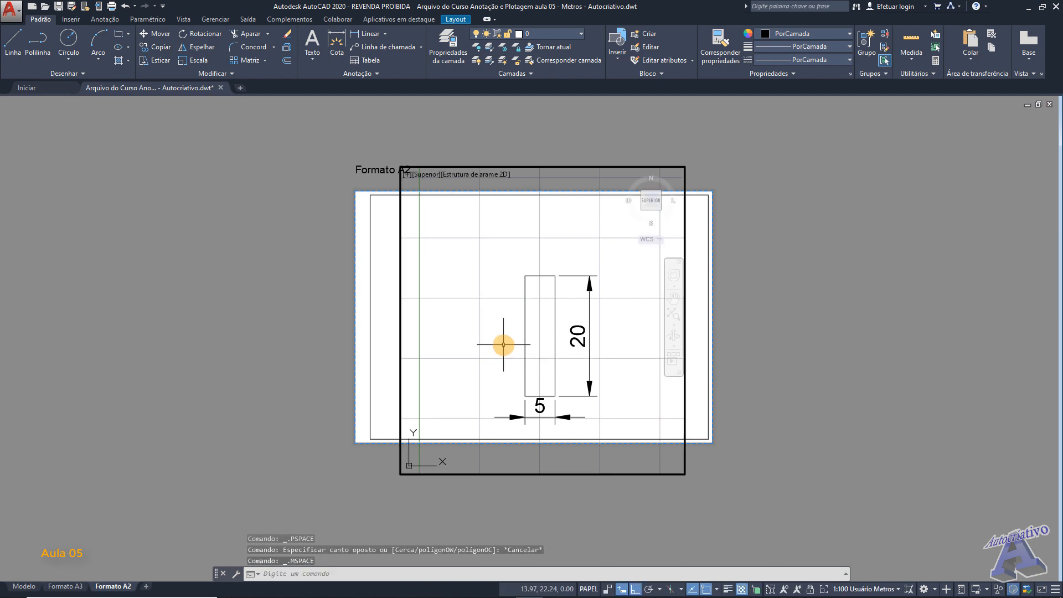
middle_drag(503, 345, 534, 349)
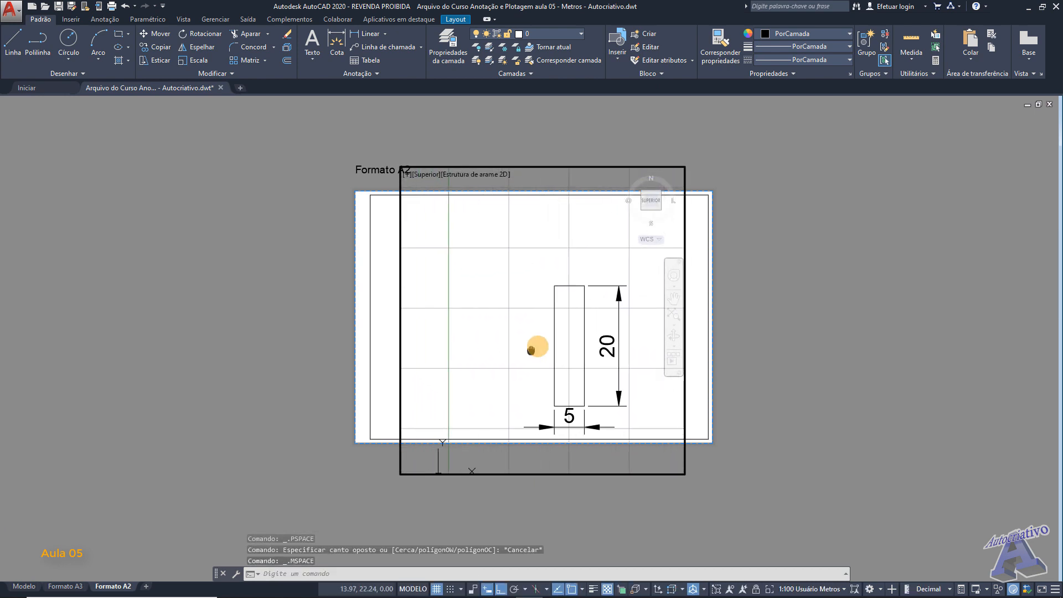
scroll(513, 285, down, 2)
middle_drag(512, 285, 487, 321)
scroll(501, 294, up, 2)
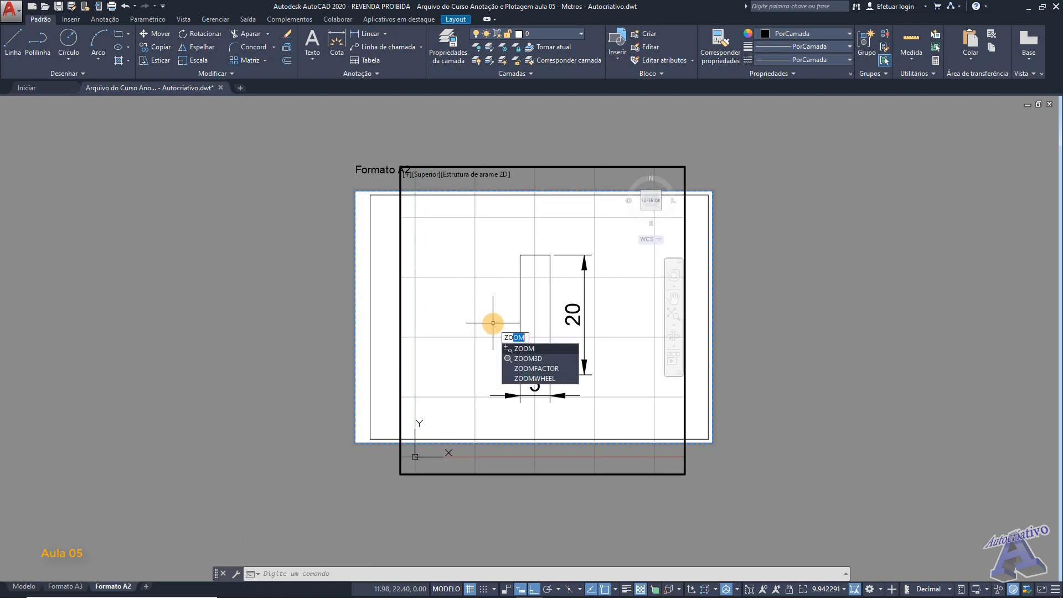
text(om)
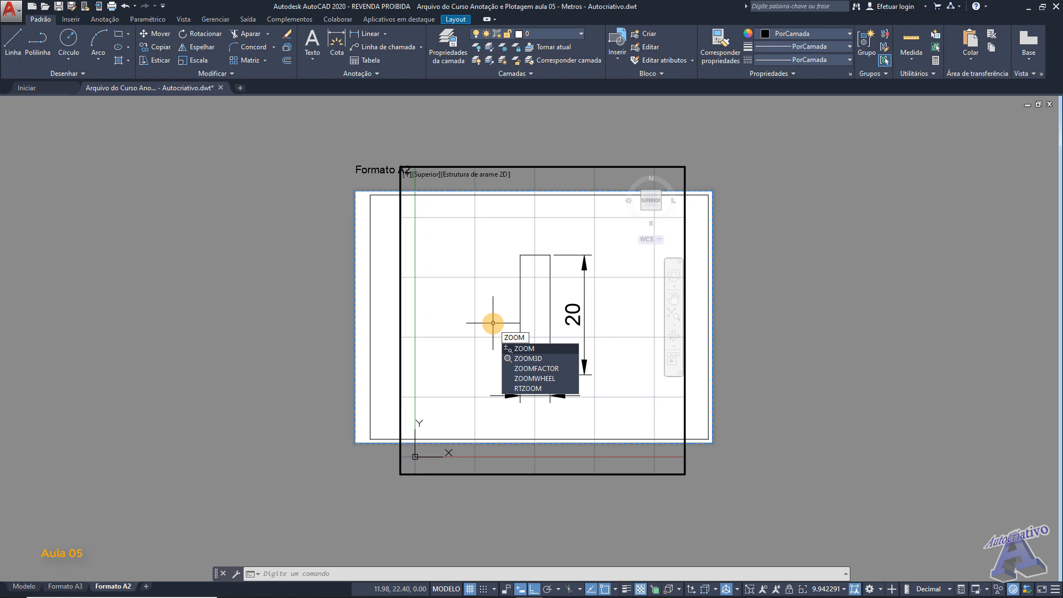
key(Return)
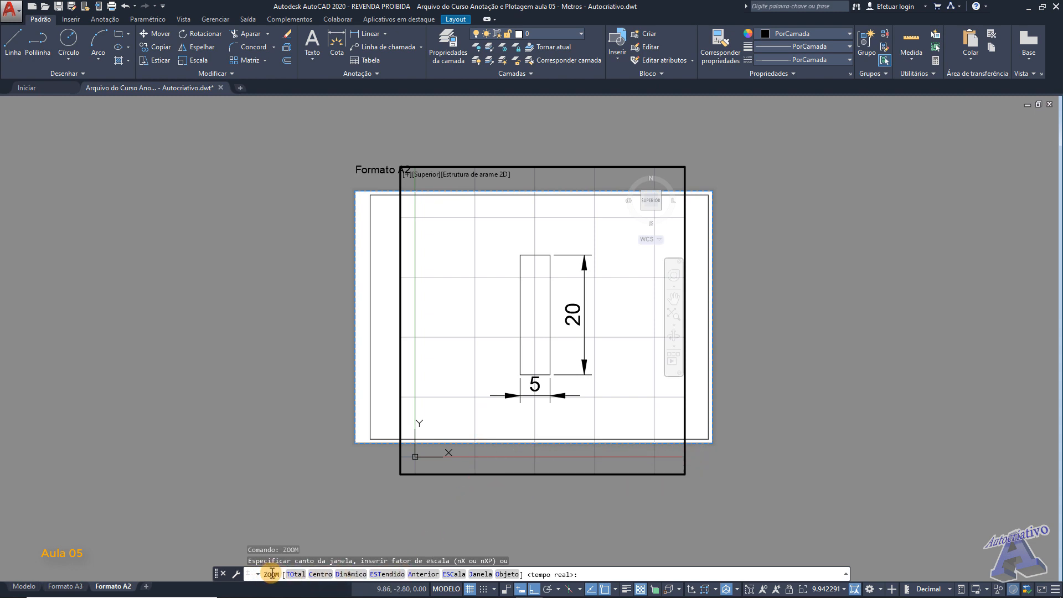
click(453, 575)
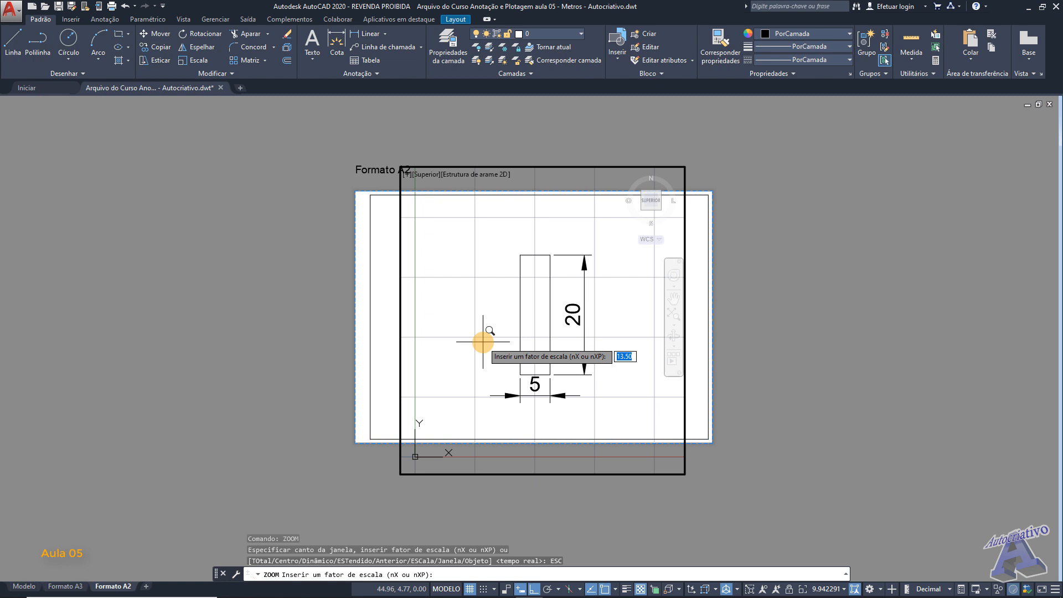
text(1000/)
text(100xp)
key(Return)
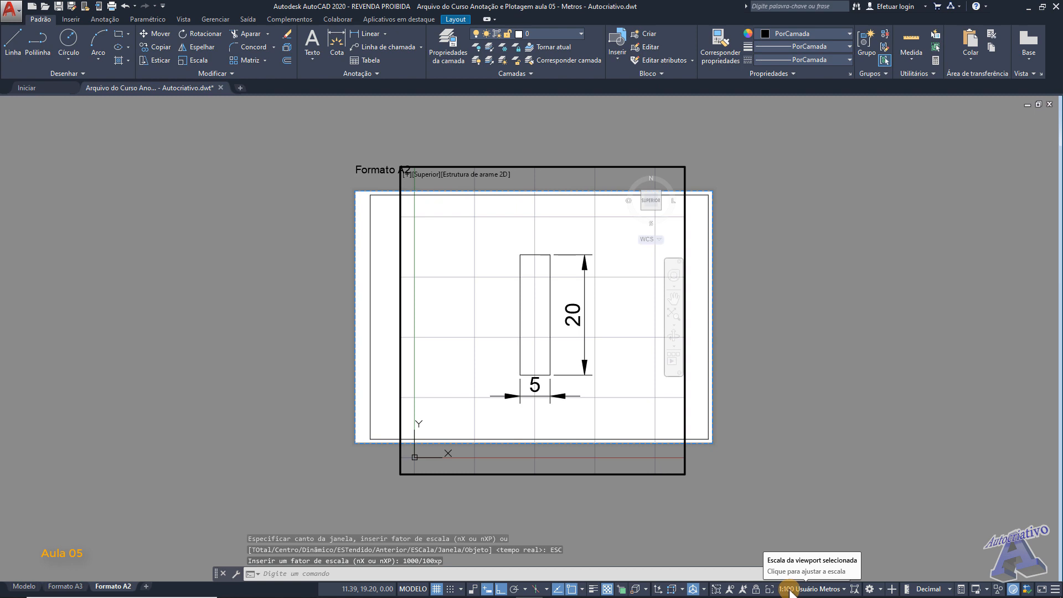
Set the A2 viewport's scale to 1:50 Usuário Metros and return to paper space
click(825, 589)
click(802, 480)
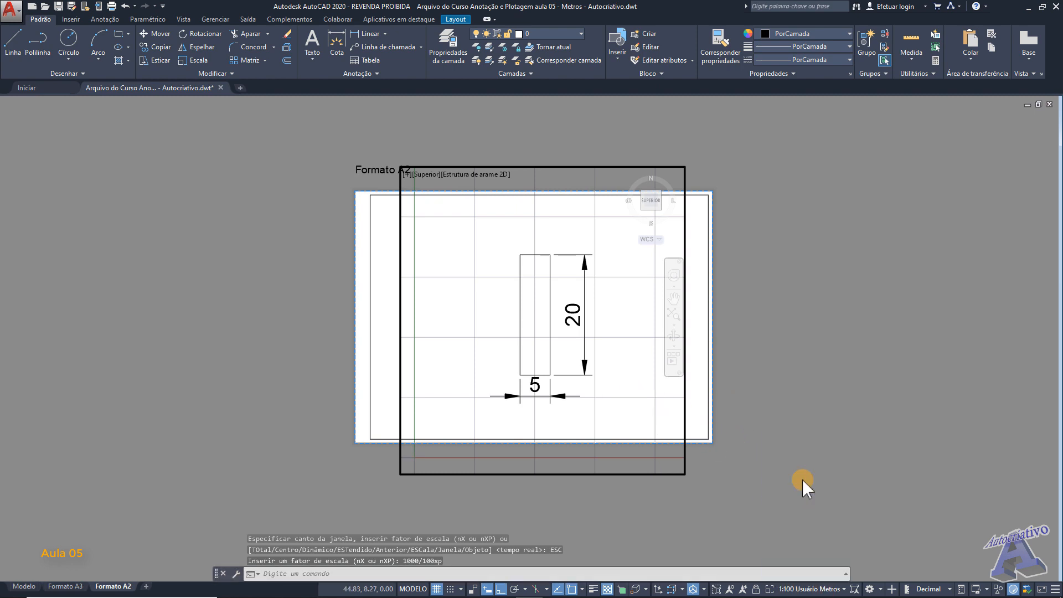
double_click(764, 339)
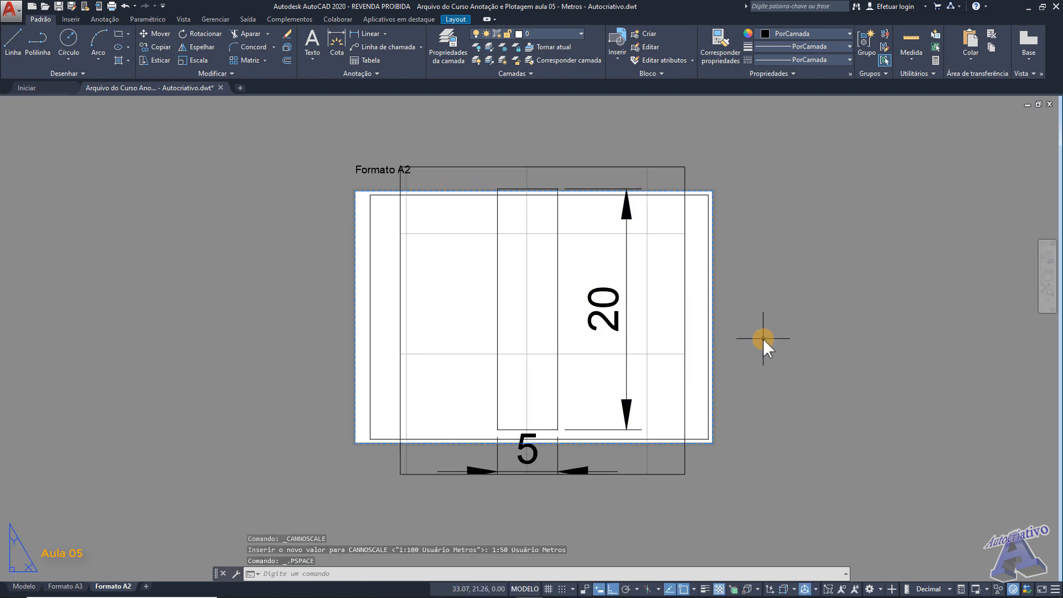
Reactivate the A2 viewport, rescale its view with ZOOM Scale and the factor 1000/100xp, and return to paper space
double_click(438, 315)
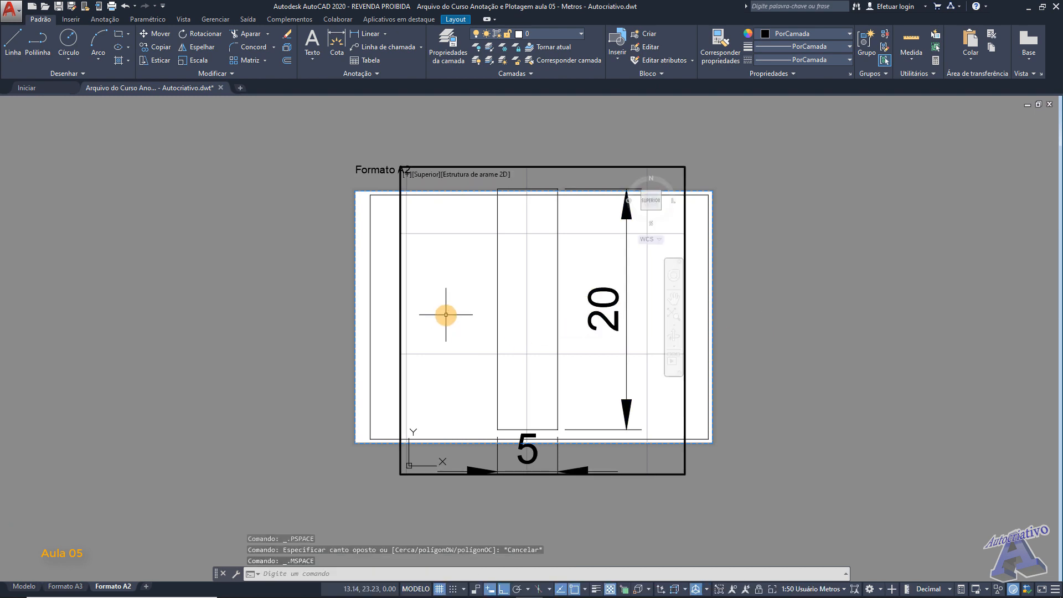
text(Zoom)
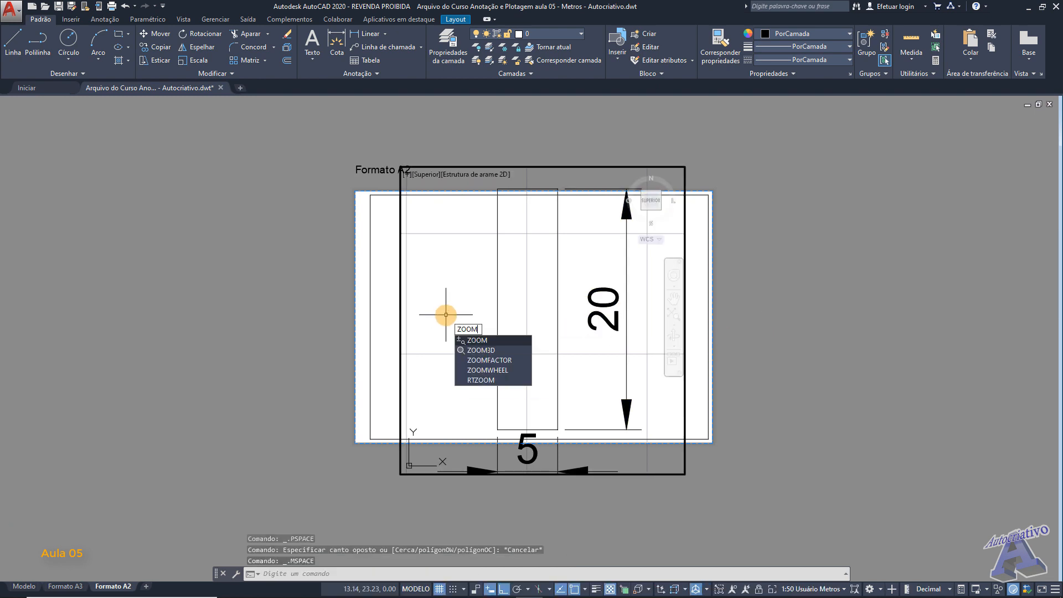
key(Return)
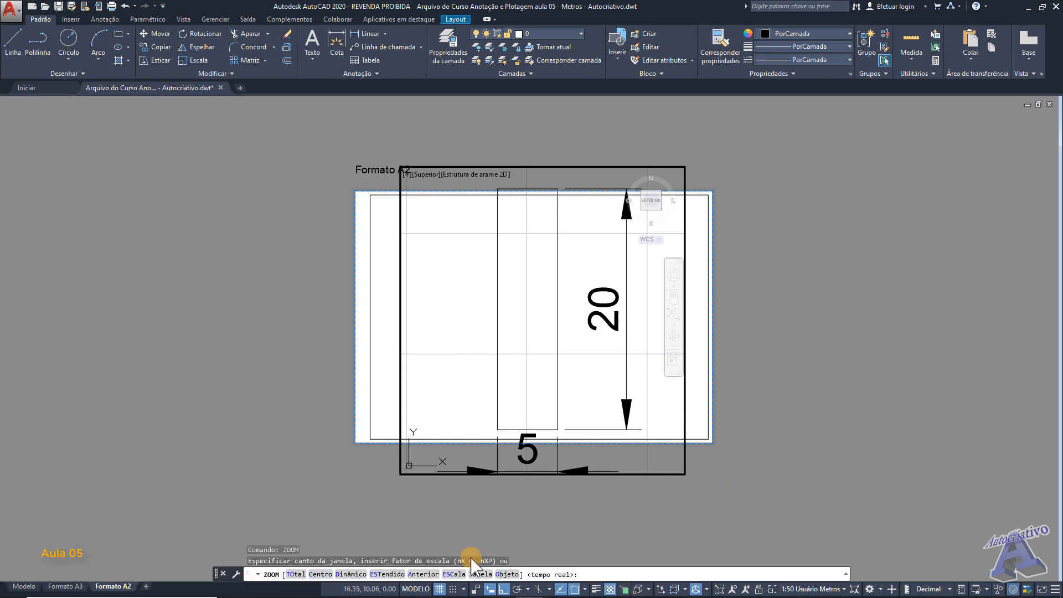
click(453, 575)
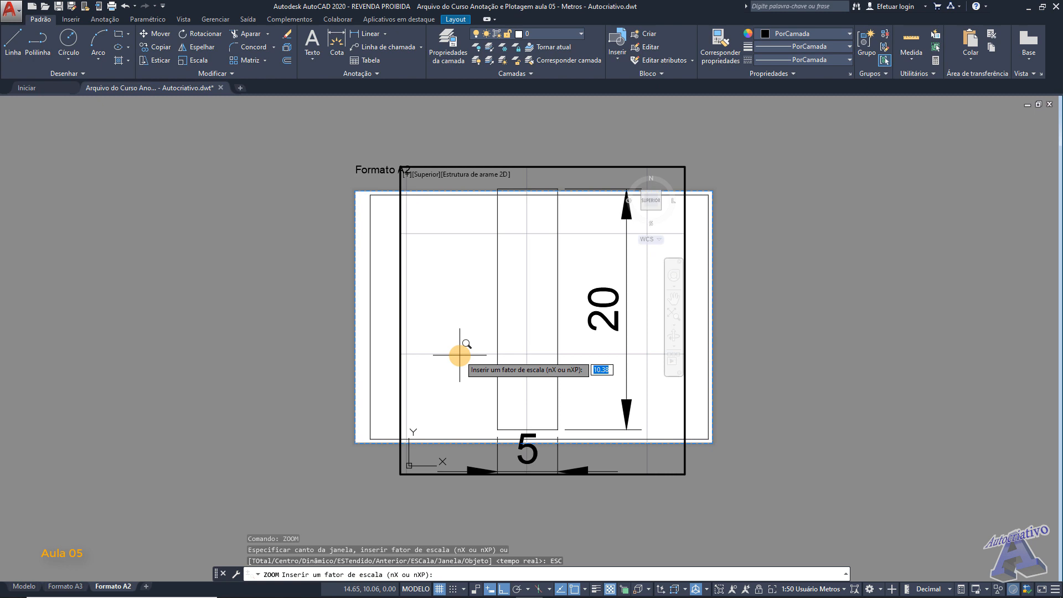
text(1000/100xp)
key(Return)
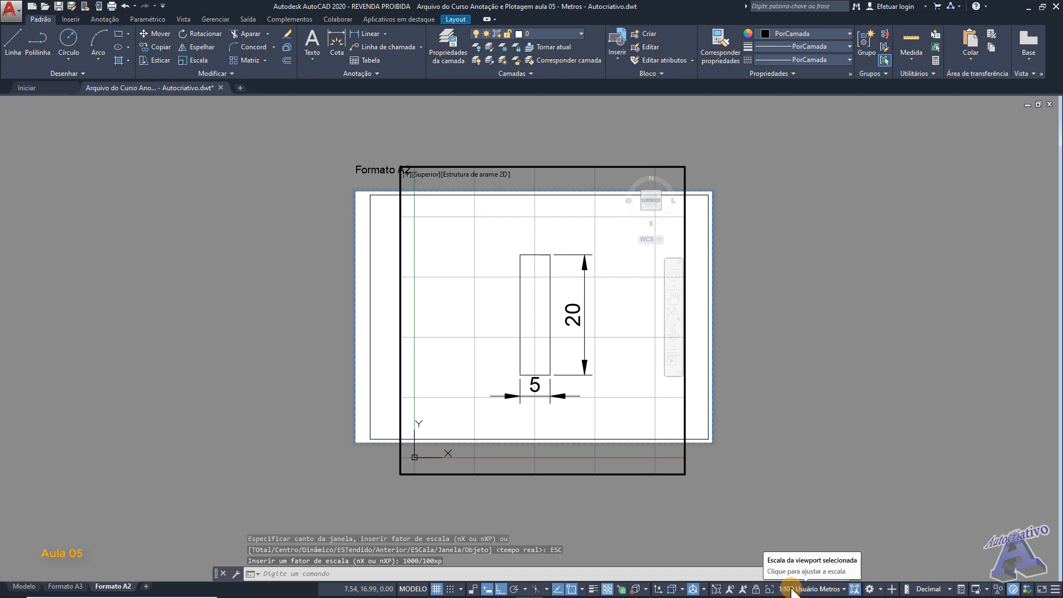
double_click(741, 447)
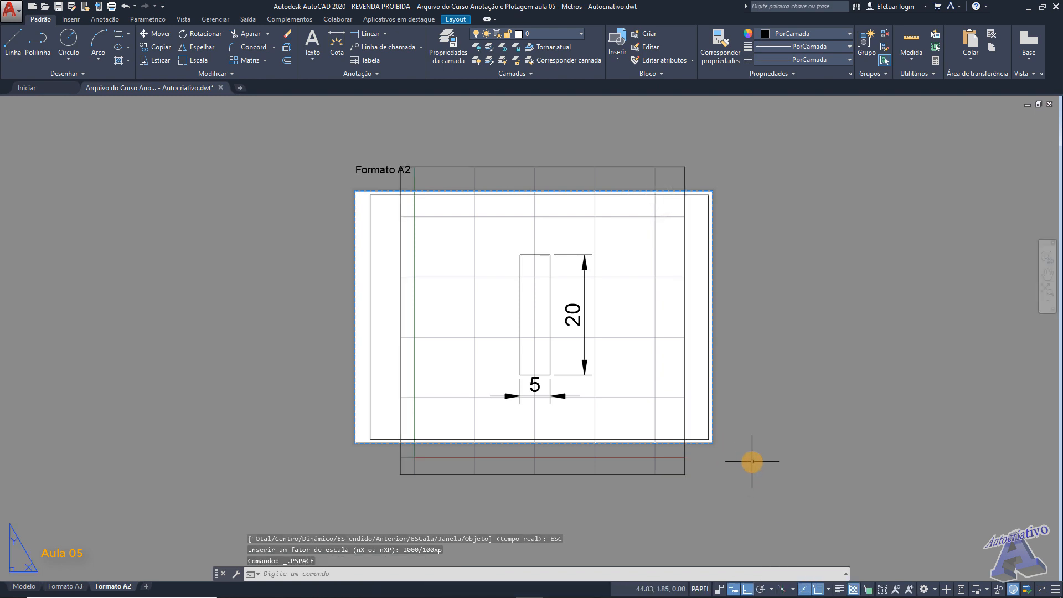
click(606, 376)
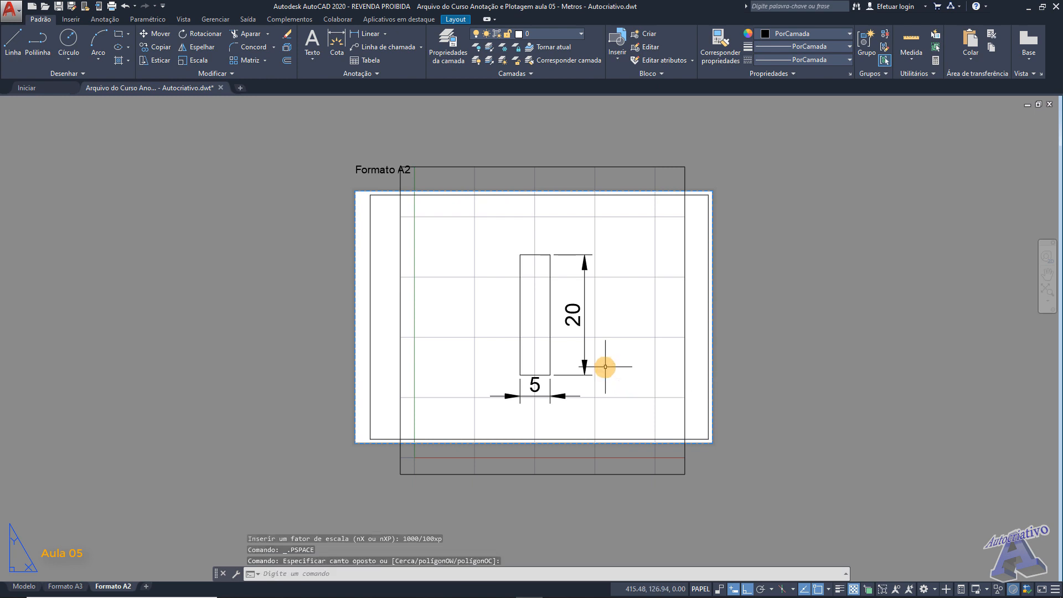
Activate the A2 viewport again, choose the 1:50 Usuário Metros scale for it, and go back to paper space
double_click(625, 354)
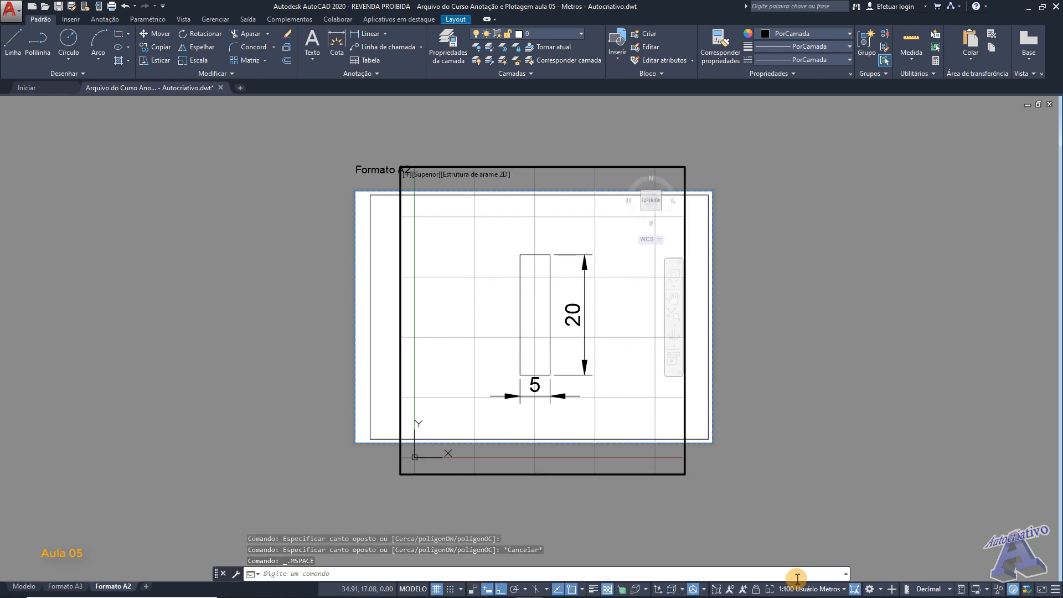
click(811, 589)
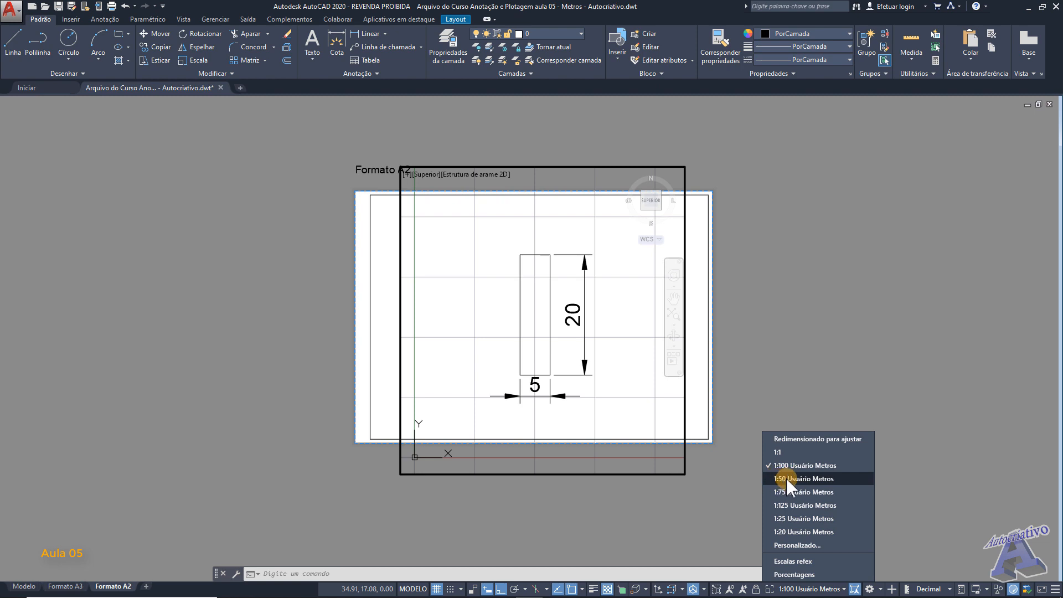
click(785, 479)
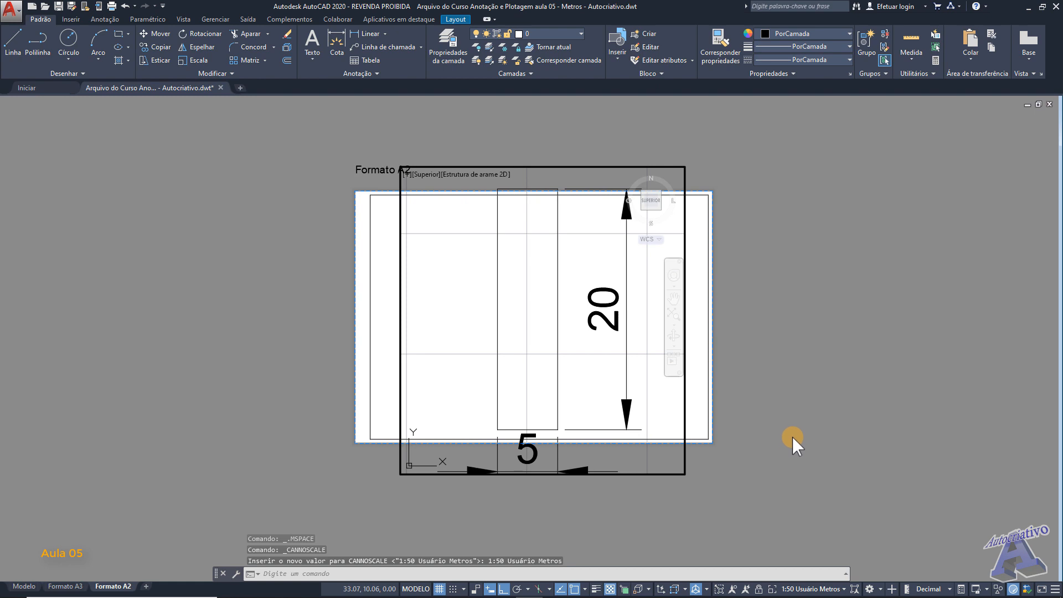
double_click(776, 418)
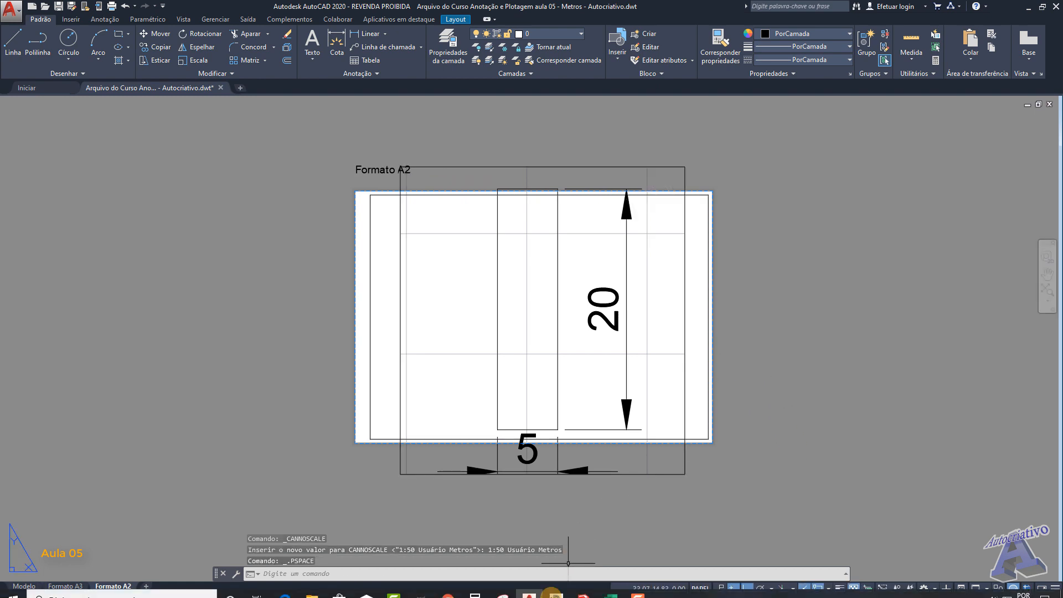
Switch to the font-size table in Excel and review the Escalas row, cell by cell, through 1:1000
click(613, 588)
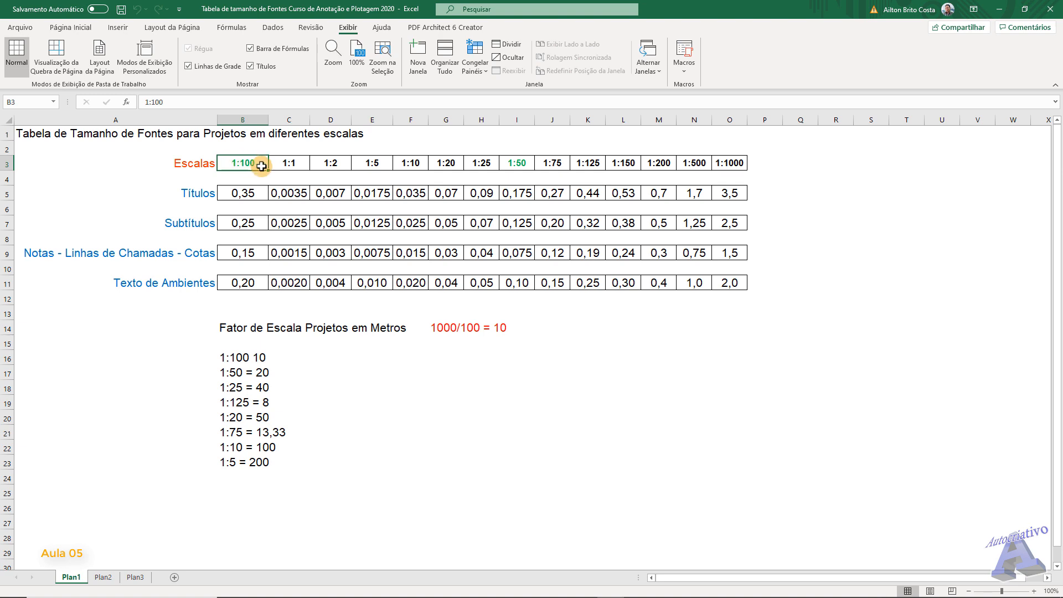
click(290, 163)
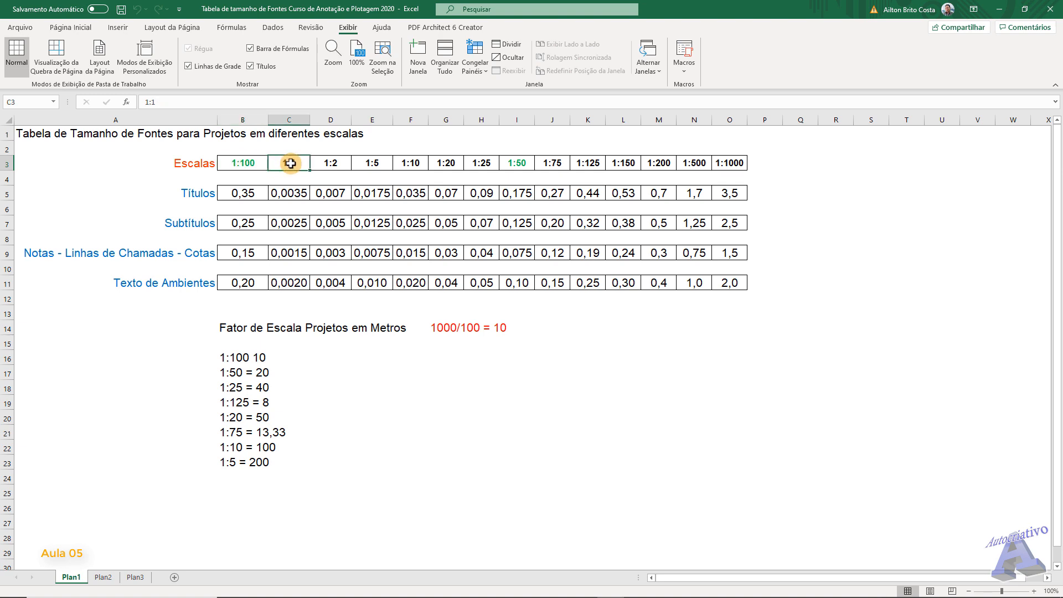
drag(331, 163, 380, 164)
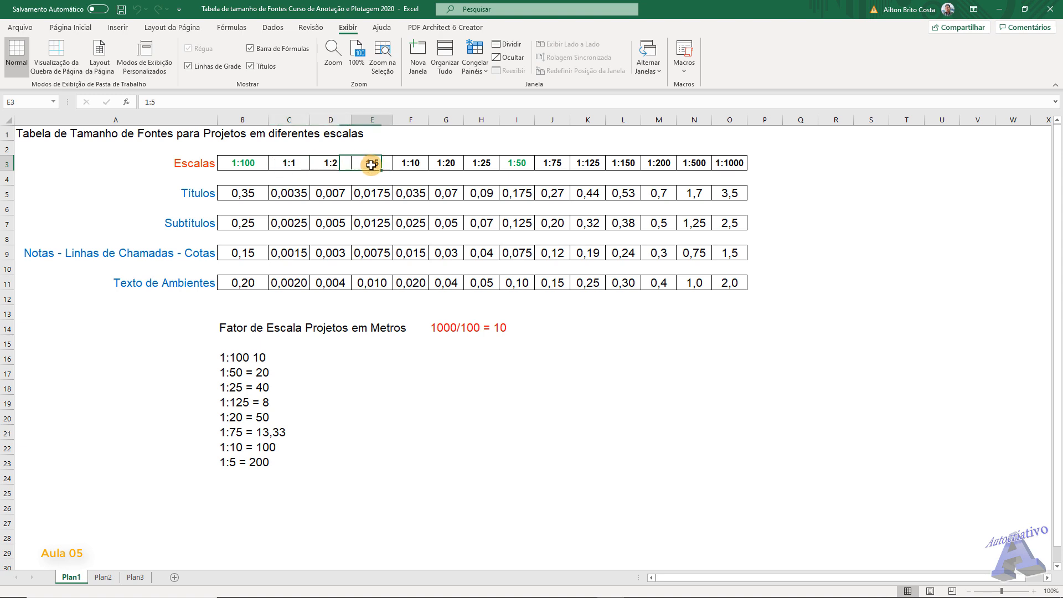
click(388, 167)
click(411, 163)
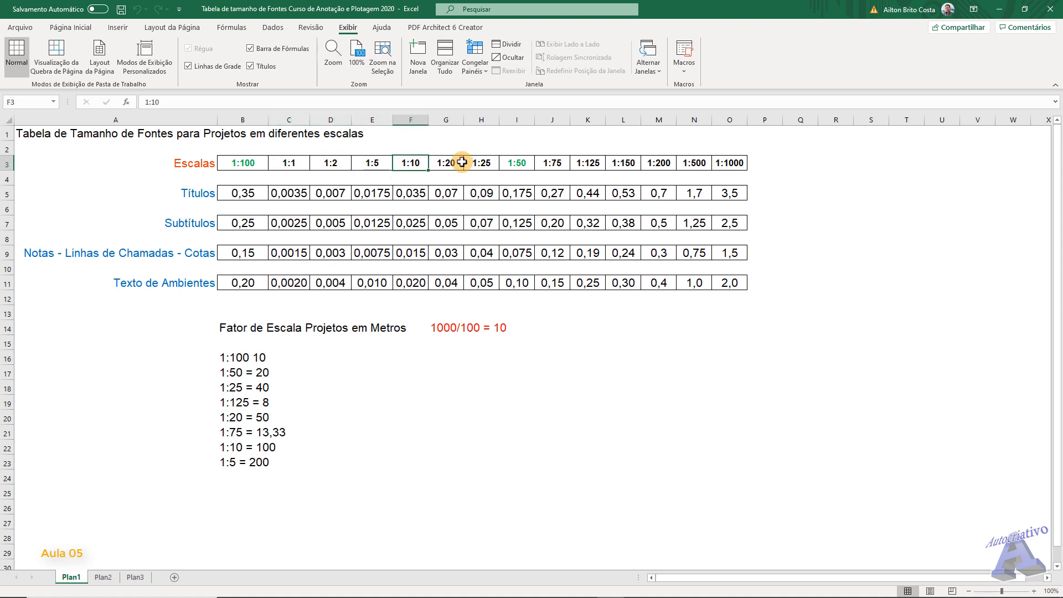
click(443, 162)
click(485, 163)
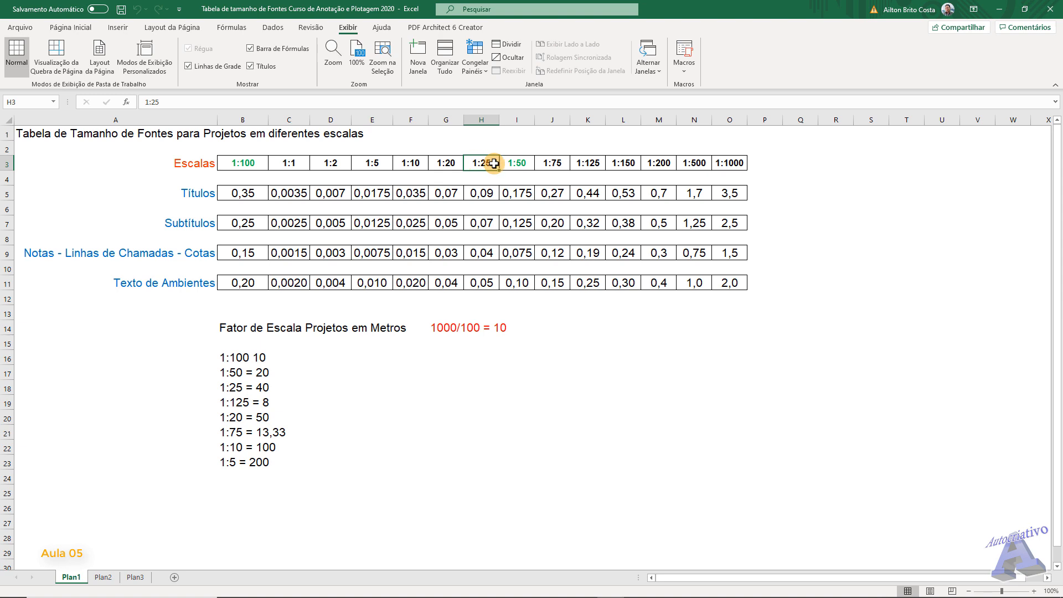
click(514, 163)
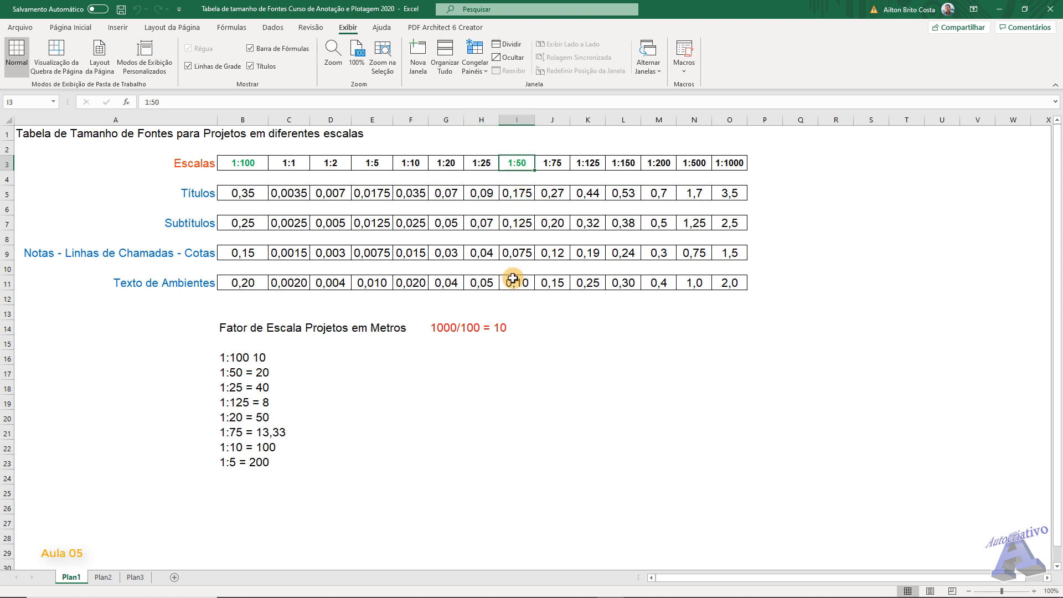
click(551, 163)
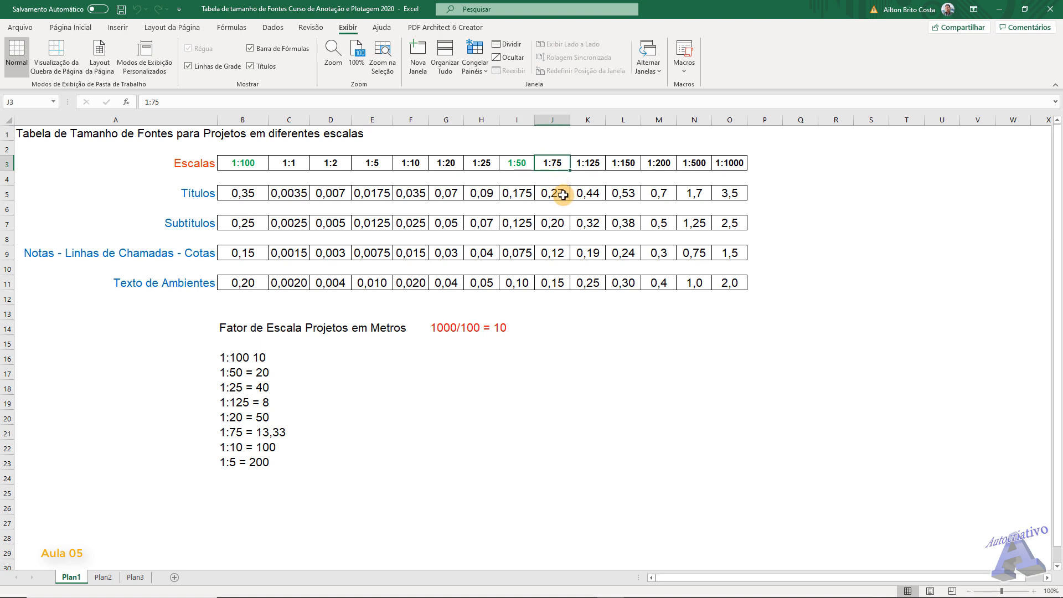
click(588, 162)
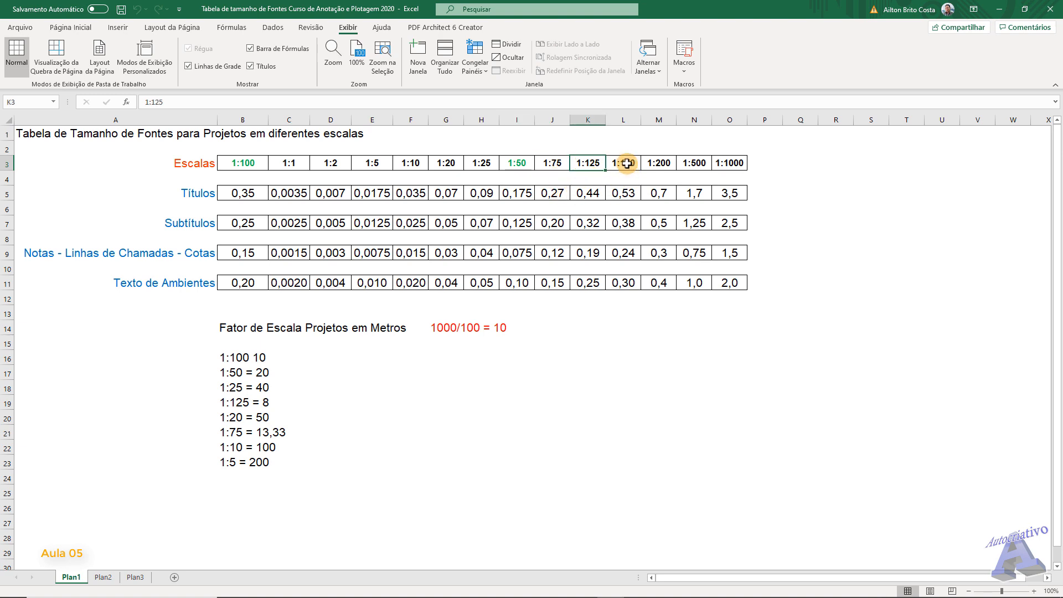
click(626, 163)
click(658, 165)
click(701, 164)
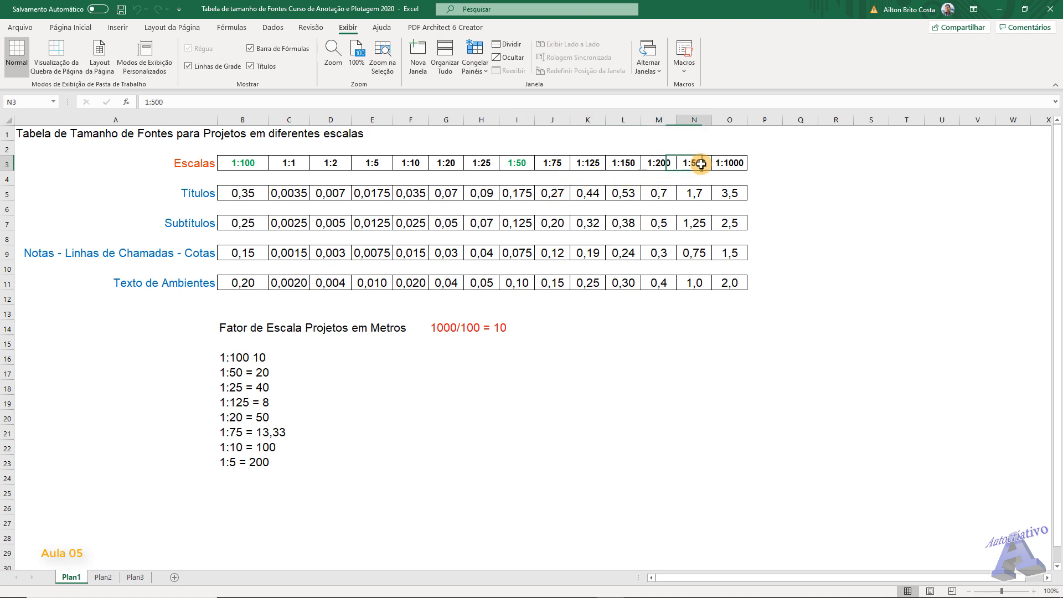
click(725, 163)
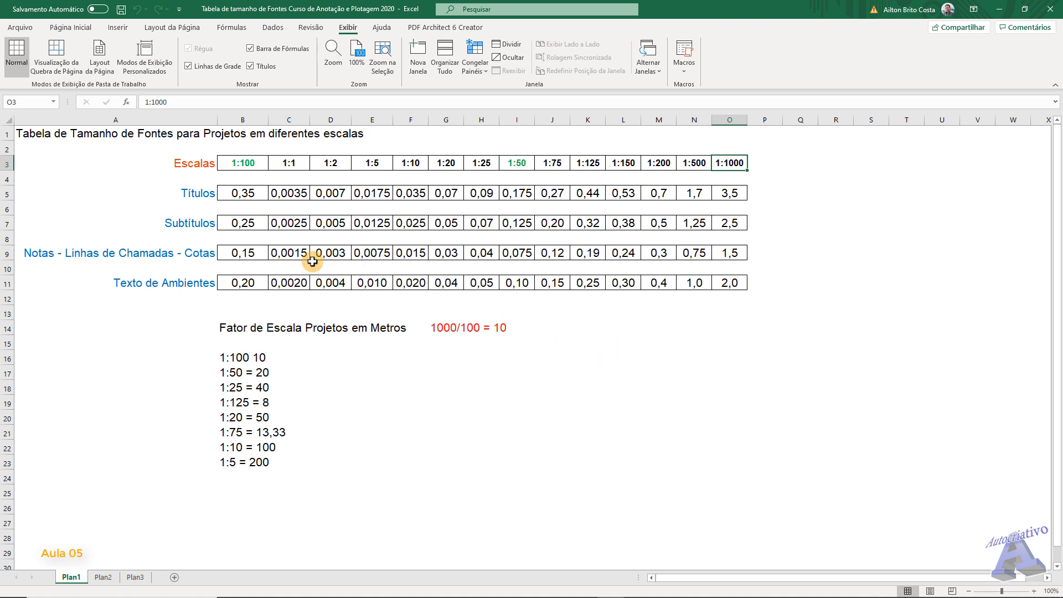
Review the table's text categories and compare the Texto de Ambientes height for the 1:100 and 1:50 scales
click(196, 193)
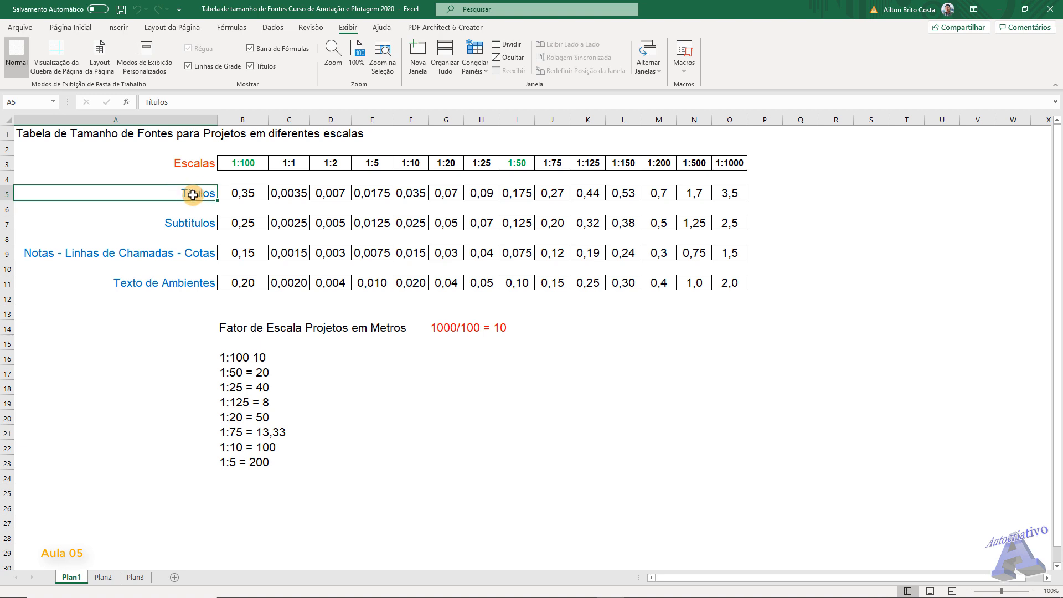
click(201, 224)
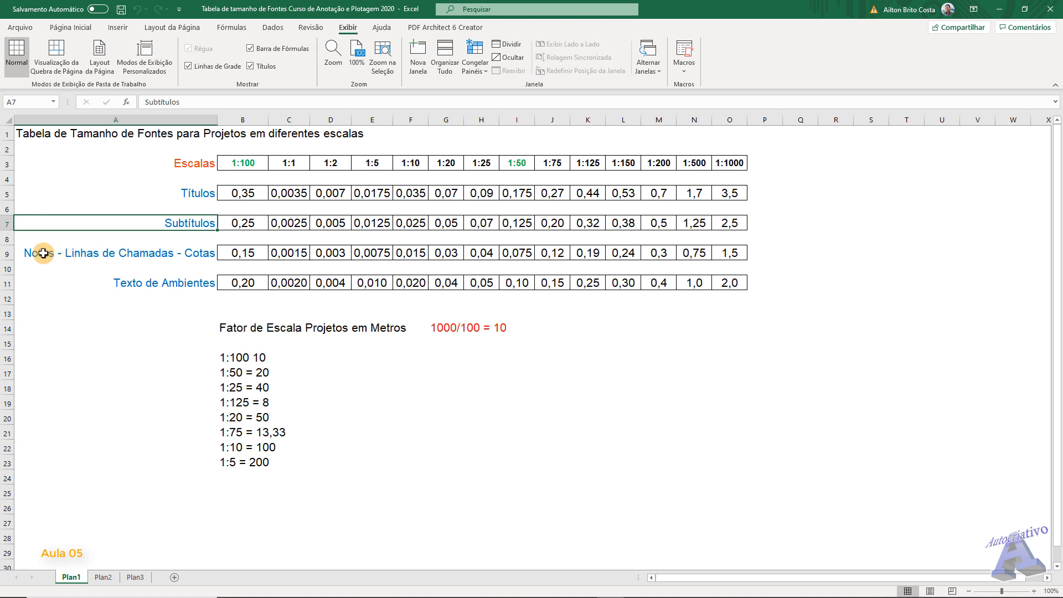
click(177, 283)
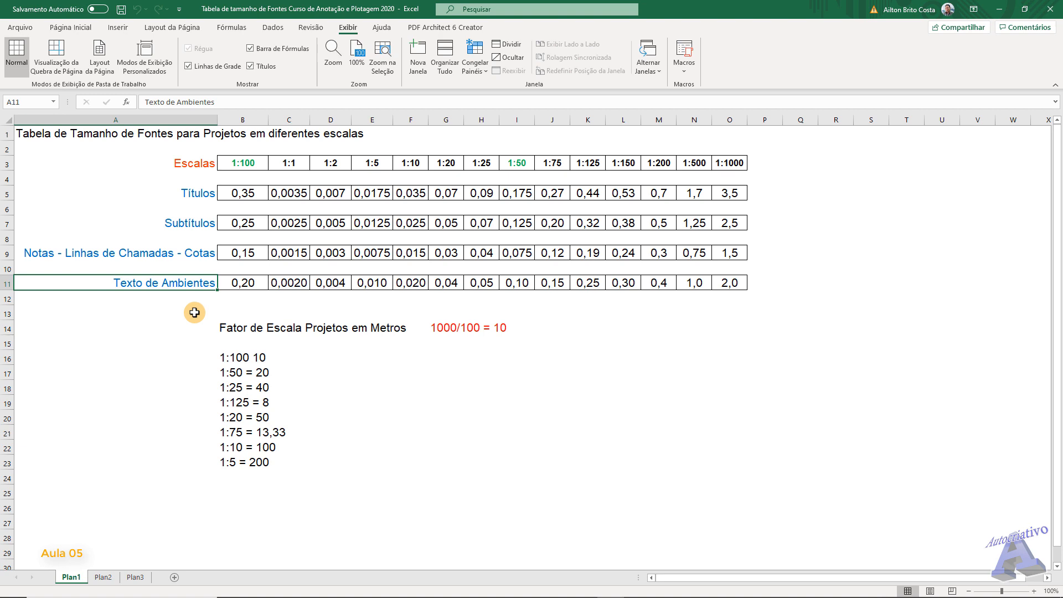
click(247, 162)
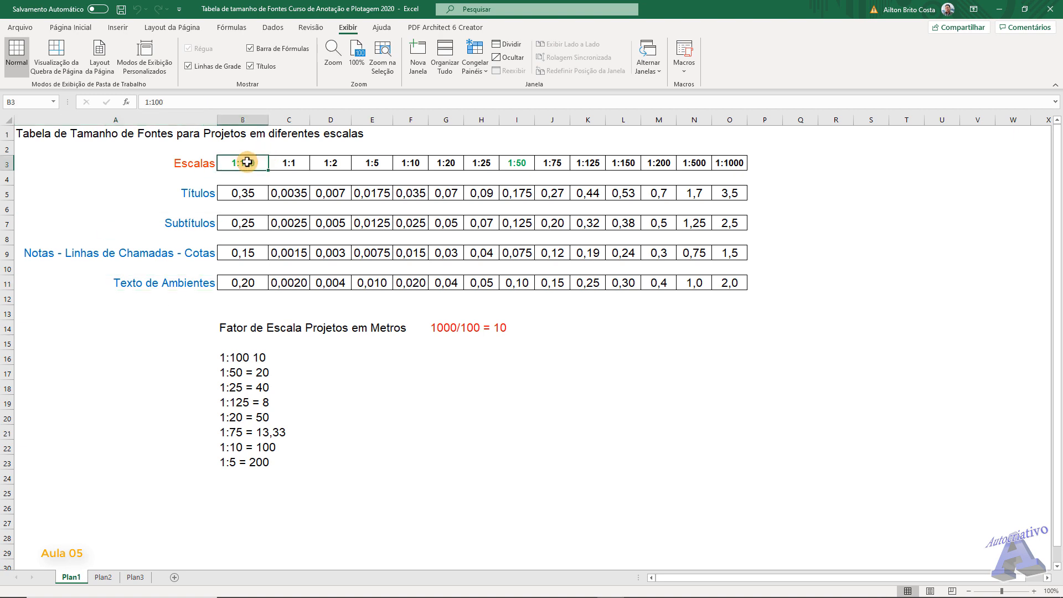
click(173, 281)
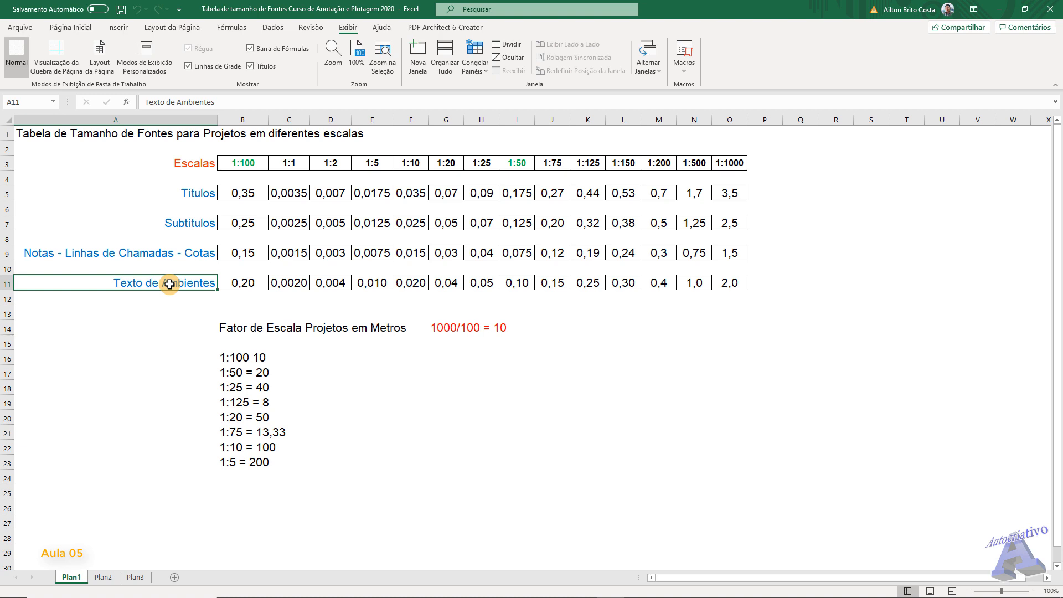
click(239, 283)
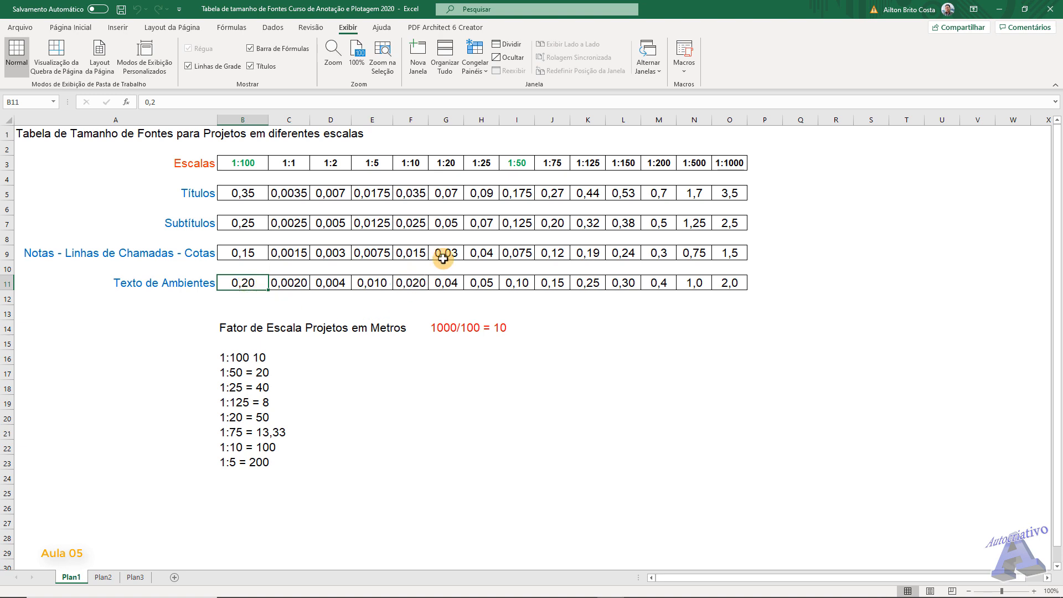
click(510, 165)
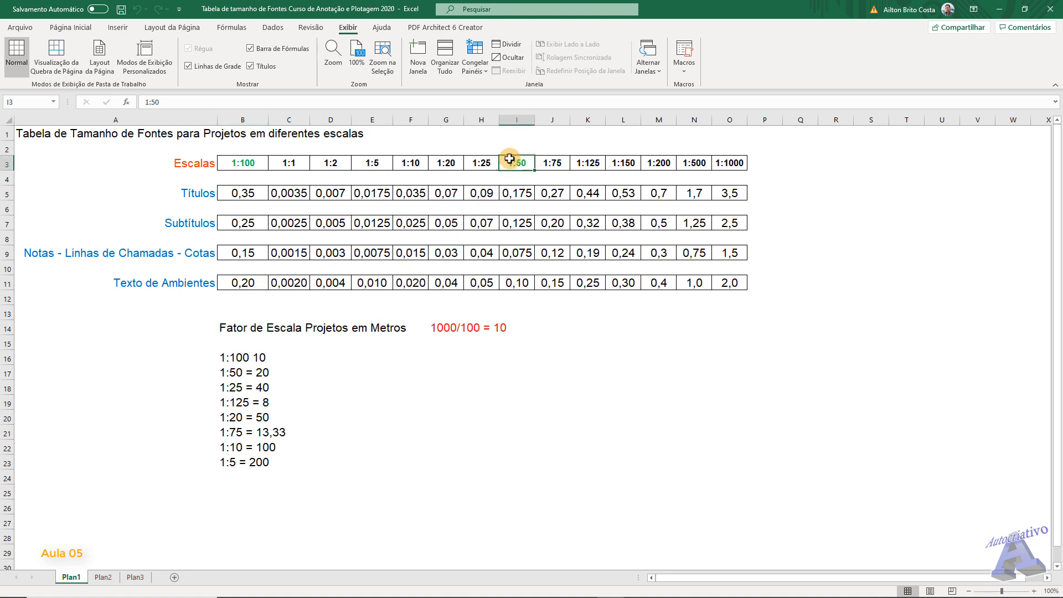
click(520, 286)
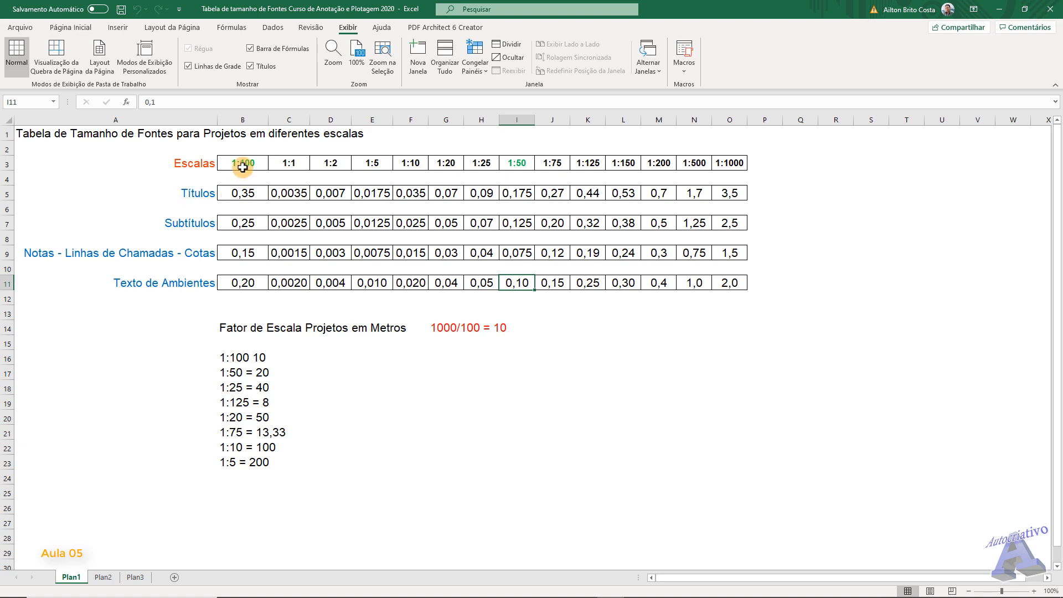
Examine the Títulos text heights across the scales from 1:100 and 1:1 through 1:75
click(238, 199)
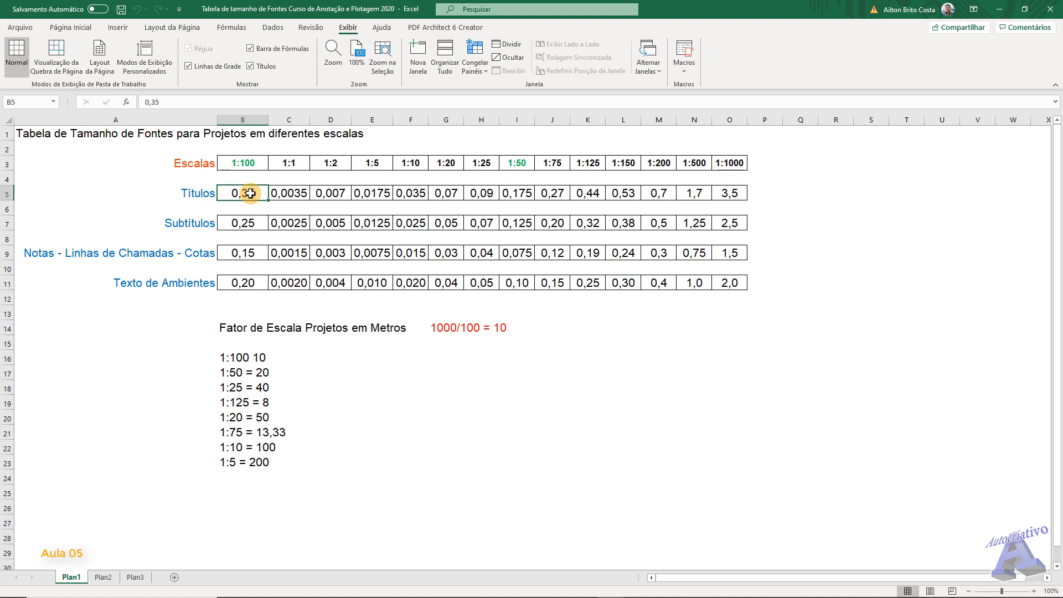
click(289, 192)
click(331, 193)
click(372, 193)
click(411, 193)
click(453, 193)
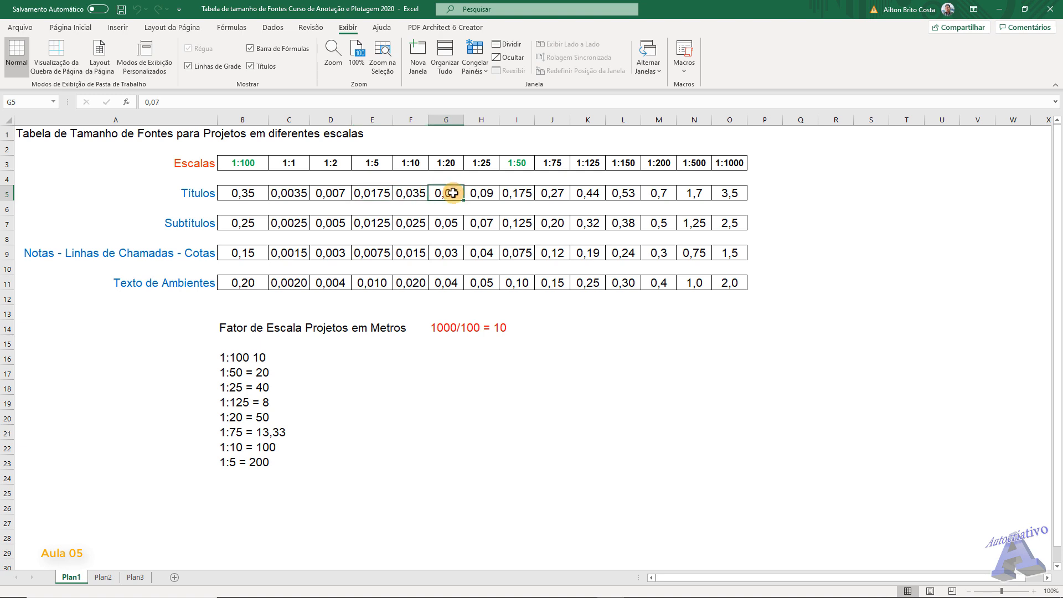
click(482, 193)
click(517, 193)
click(559, 191)
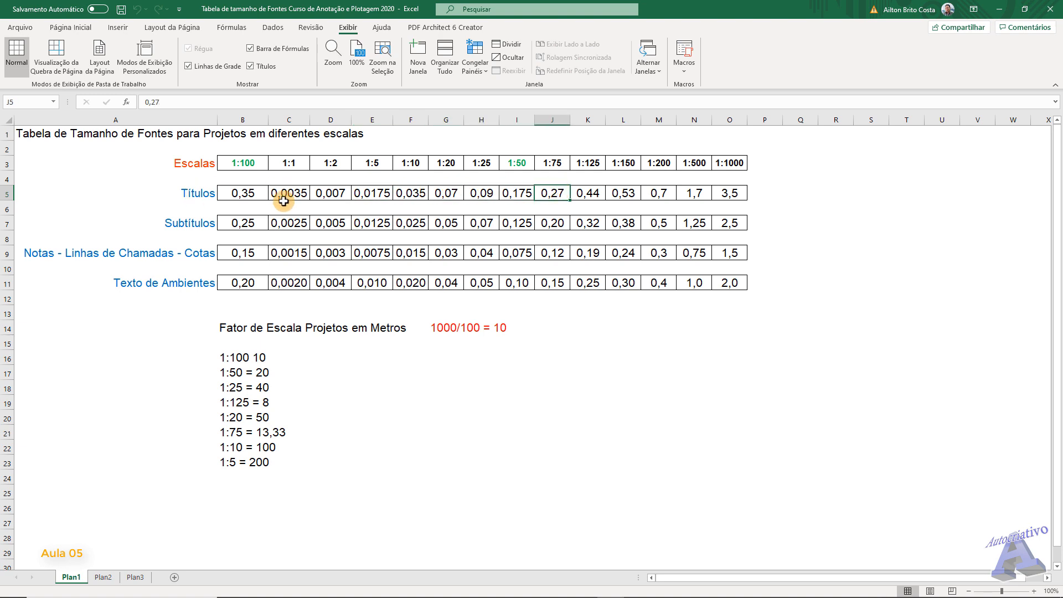
Check the 1:50 column's text heights for titles, subtitles, and notes, leader lines and dimensions
click(505, 194)
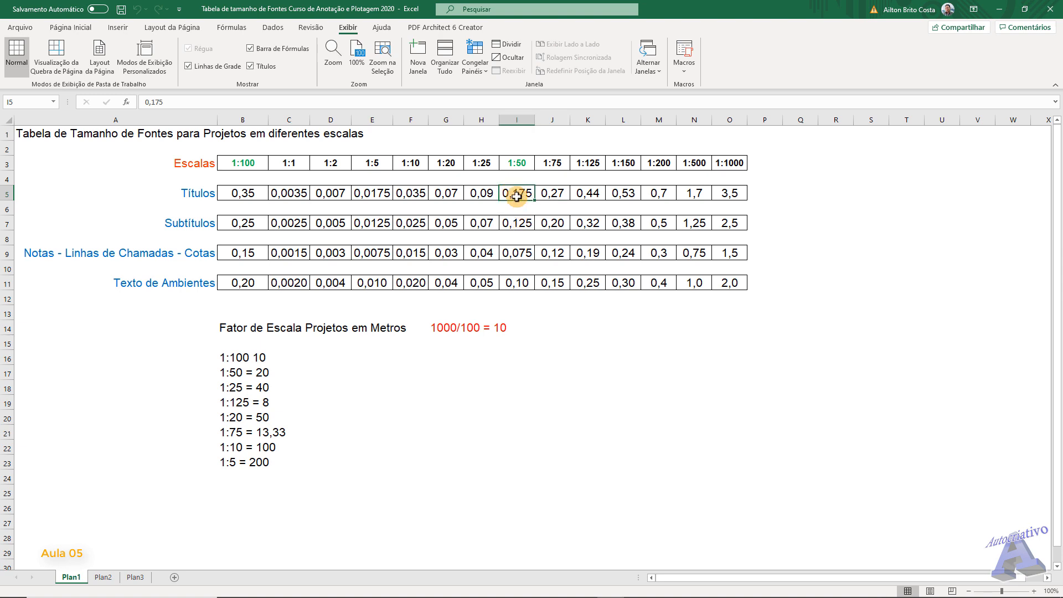
click(521, 223)
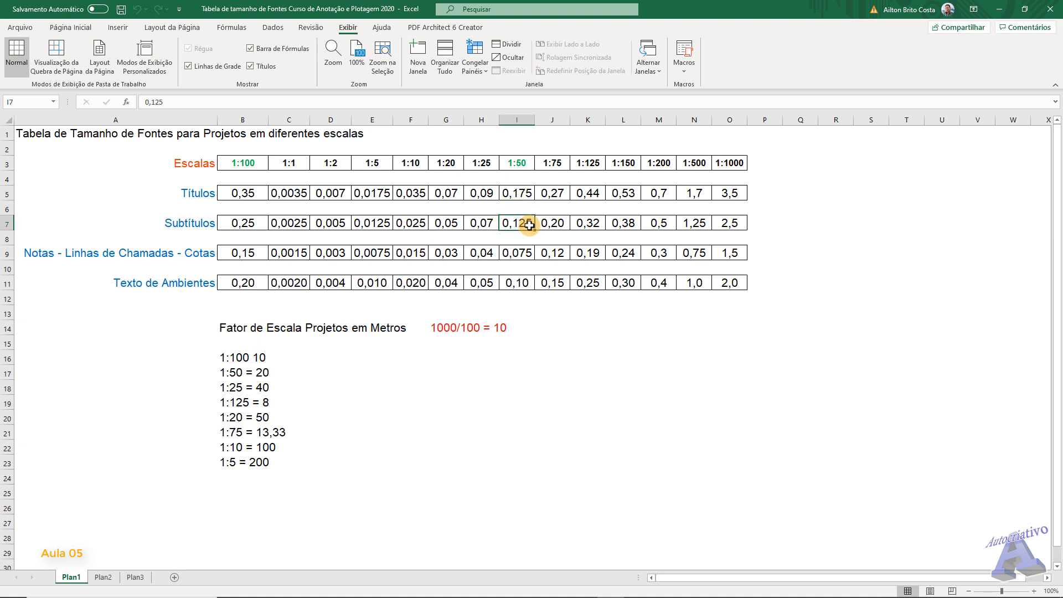
click(517, 254)
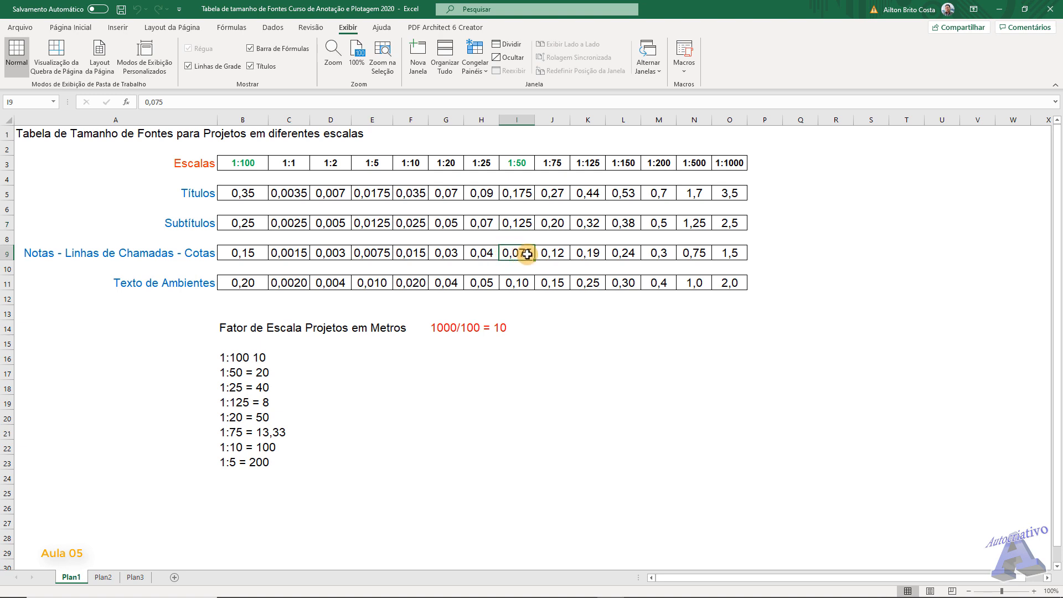
Check the full 1:50 column of text heights and compare it with the 1:75 column
drag(519, 161, 518, 283)
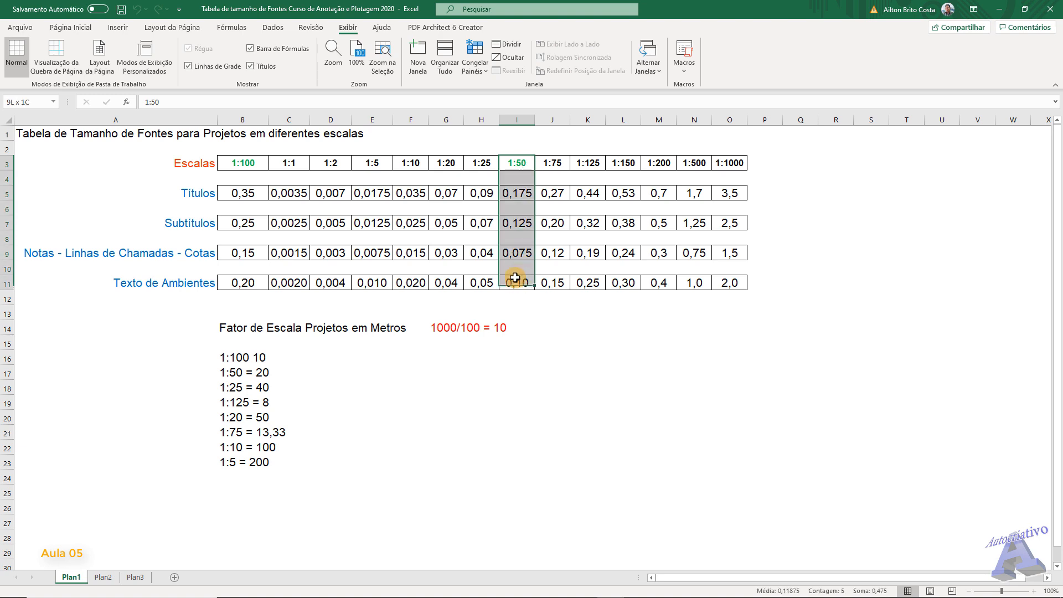
click(556, 163)
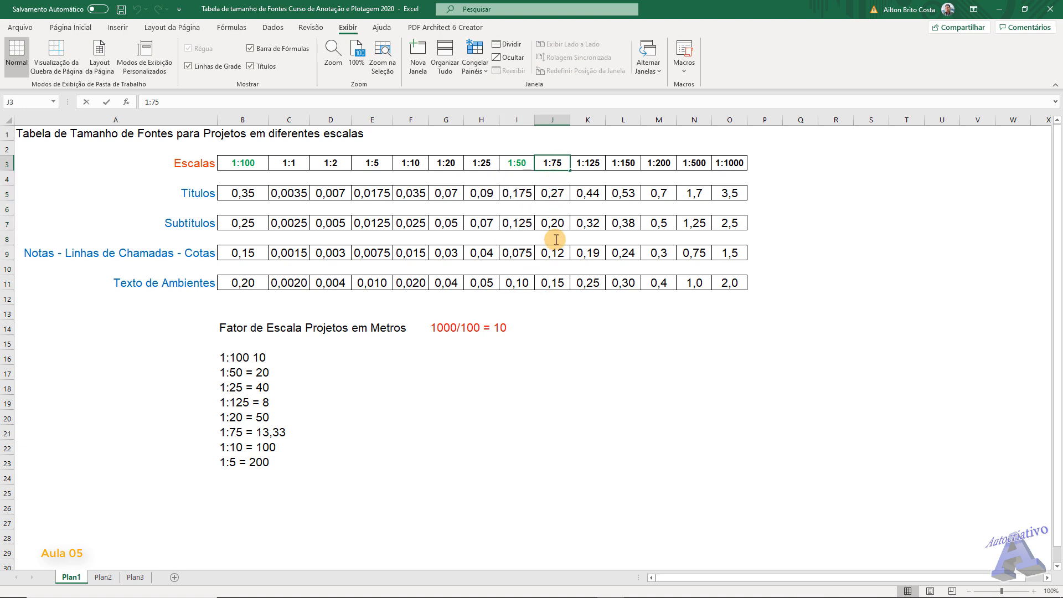
click(558, 179)
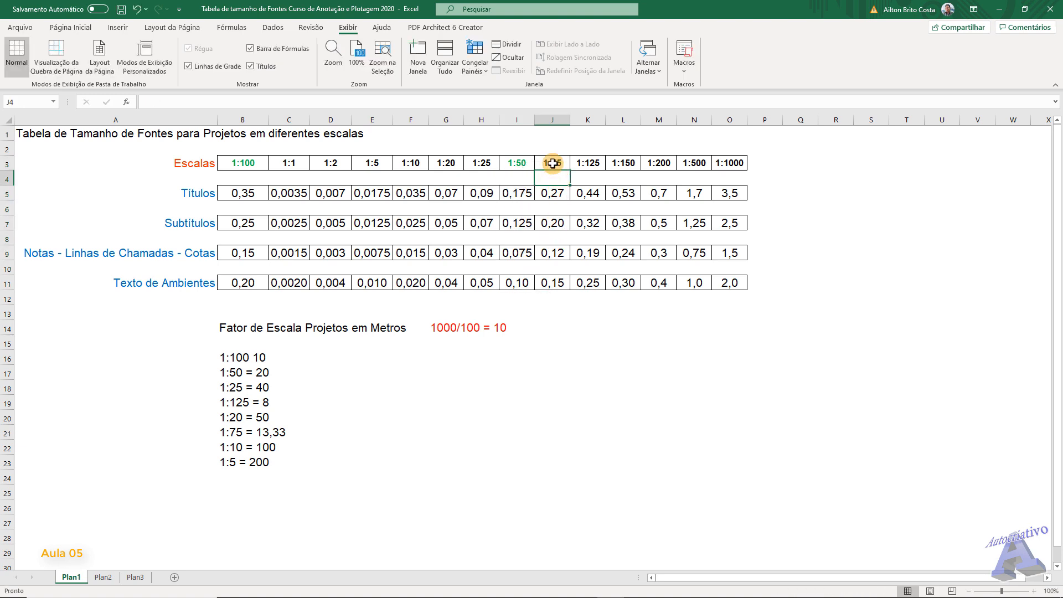
mouse_move(554, 160)
mouse_down()
mouse_move(558, 280)
mouse_move(561, 164)
mouse_up()
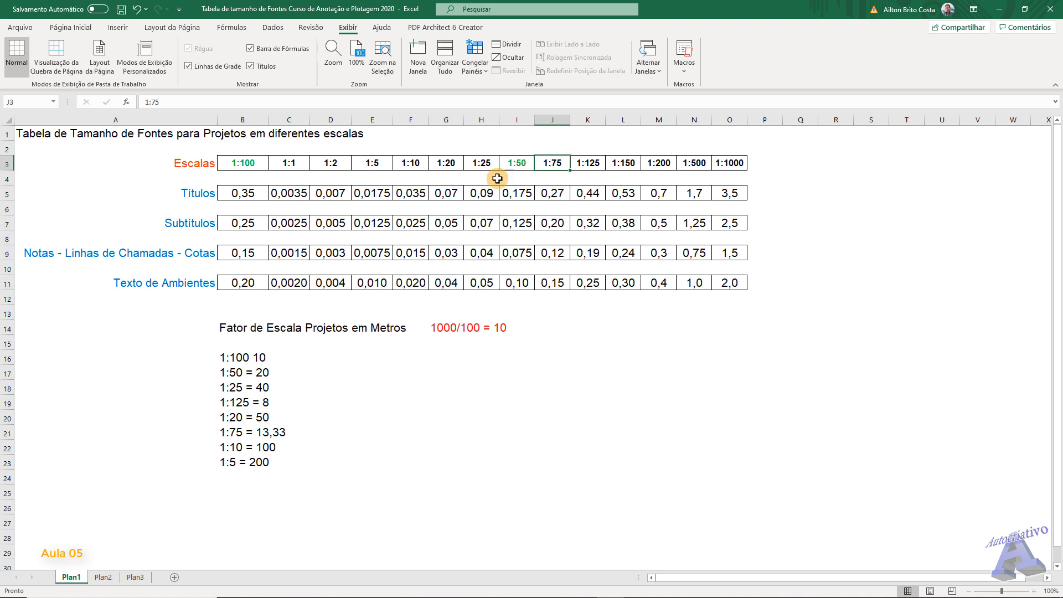
click(516, 163)
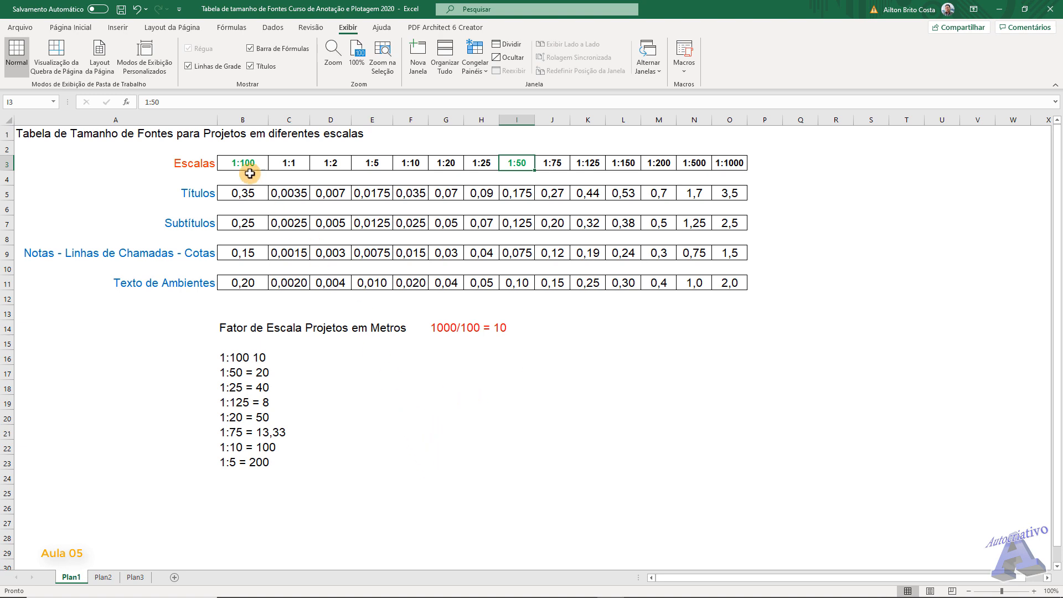
Review the whole text-height table from 1:100 to 1:1000, including the 1:100, 1:1 and 1:2 scale headings
drag(246, 163, 735, 282)
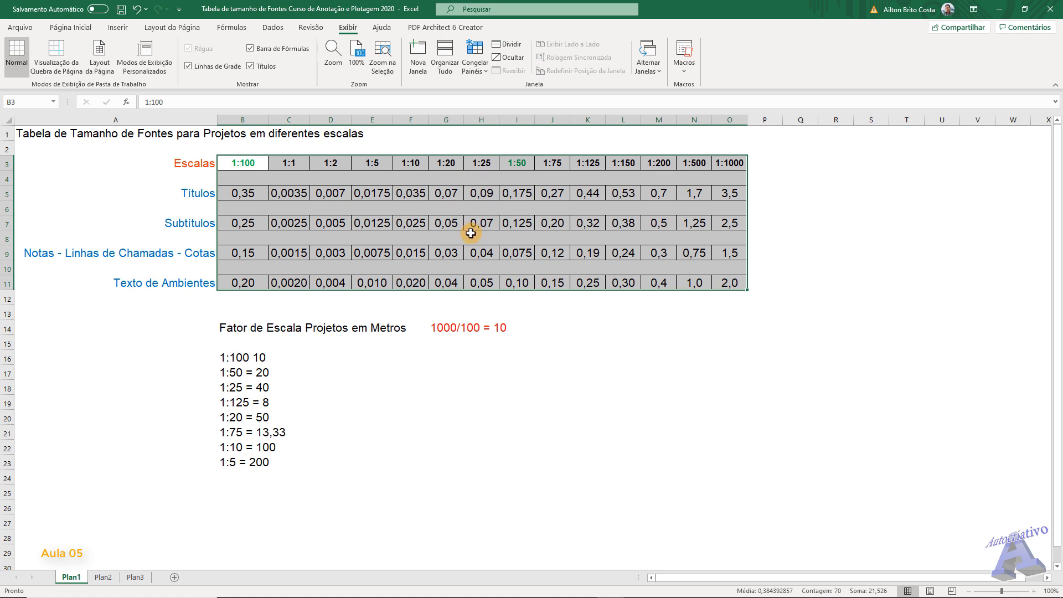
click(624, 334)
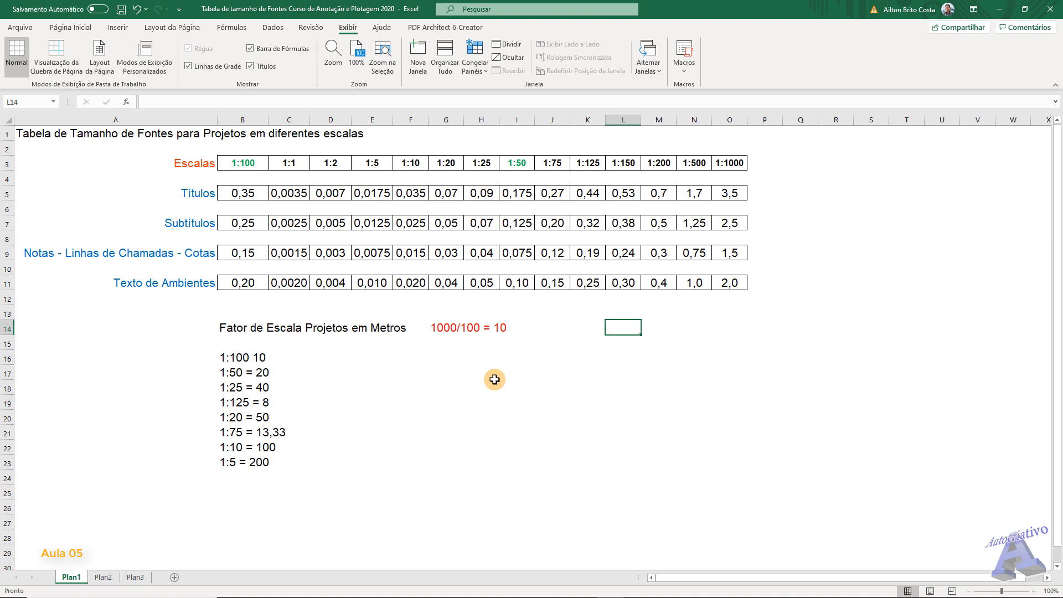
click(250, 168)
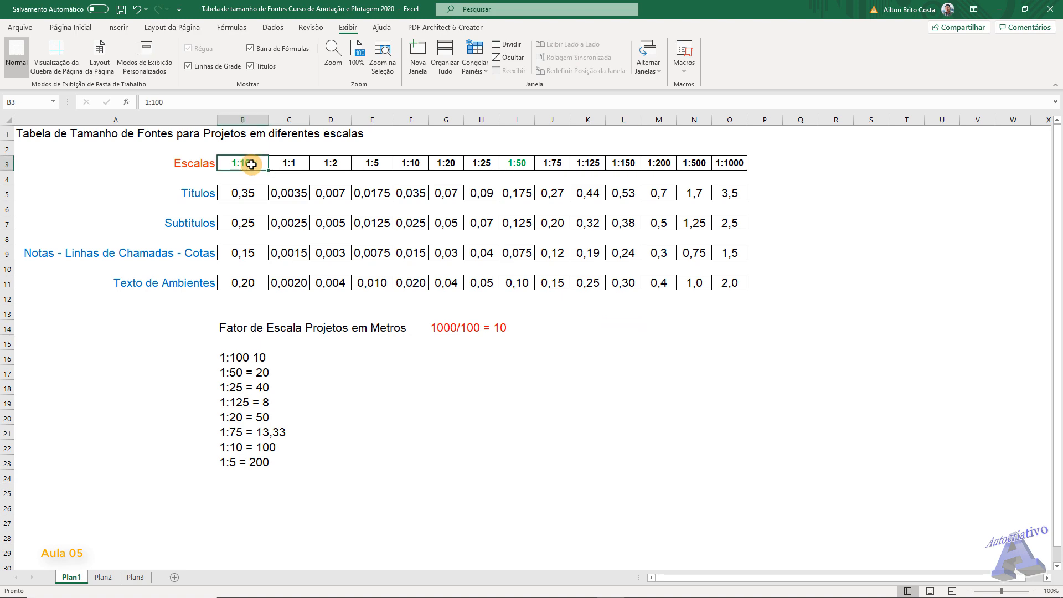
click(284, 165)
click(336, 164)
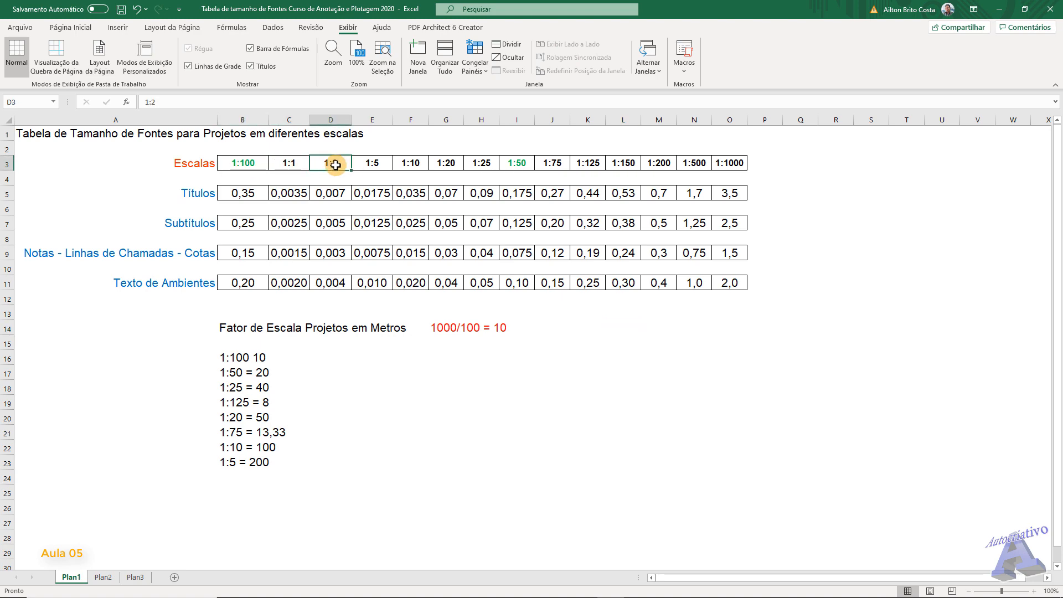
Switch to AutoCAD, go to model space and inspect the list of available annotation scales
mouse_move(608, 593)
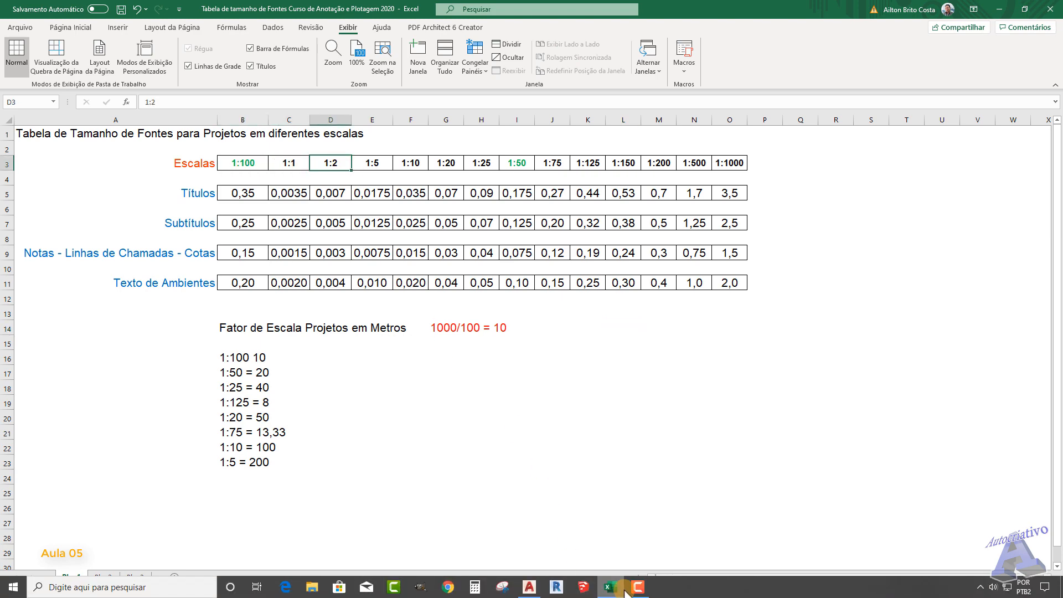
click(530, 587)
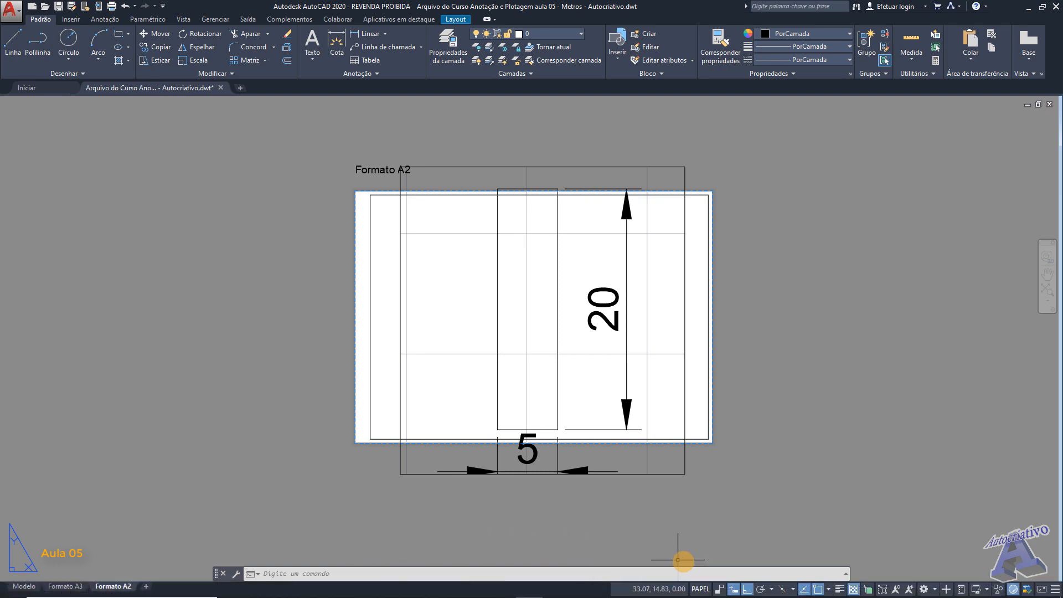
click(22, 588)
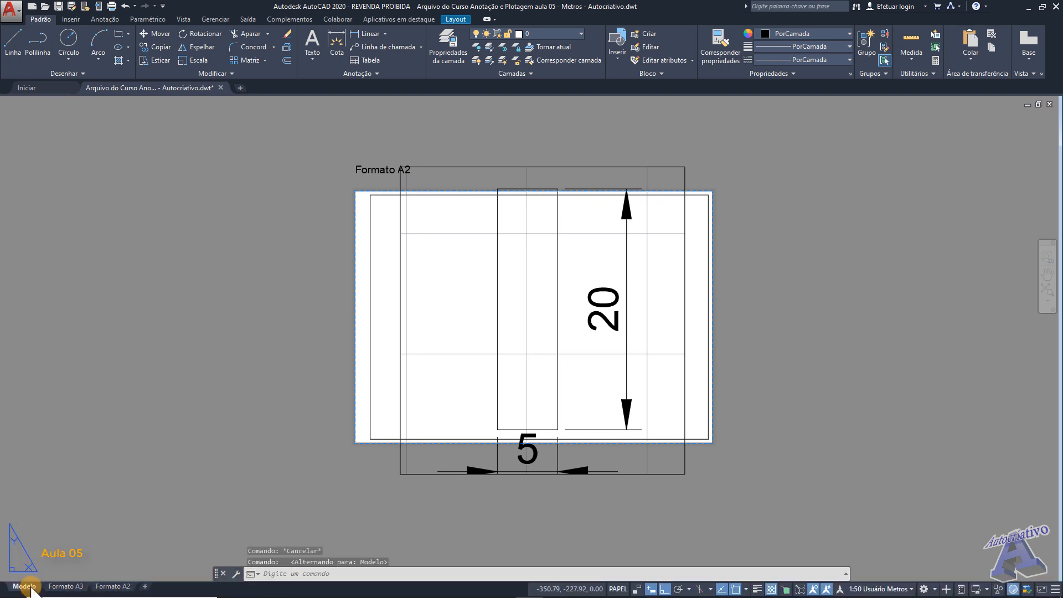
click(829, 590)
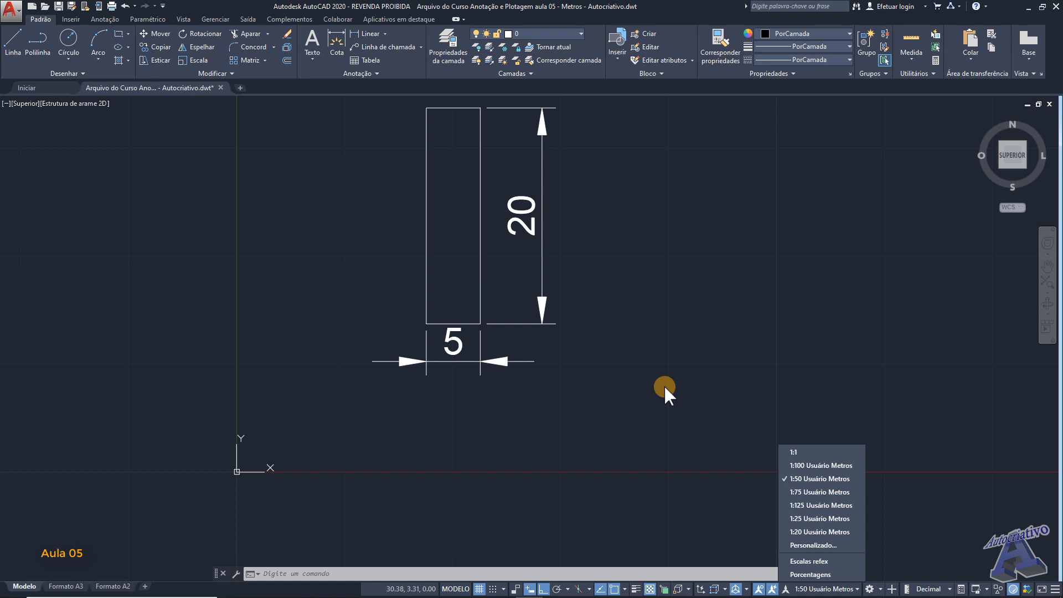
click(630, 416)
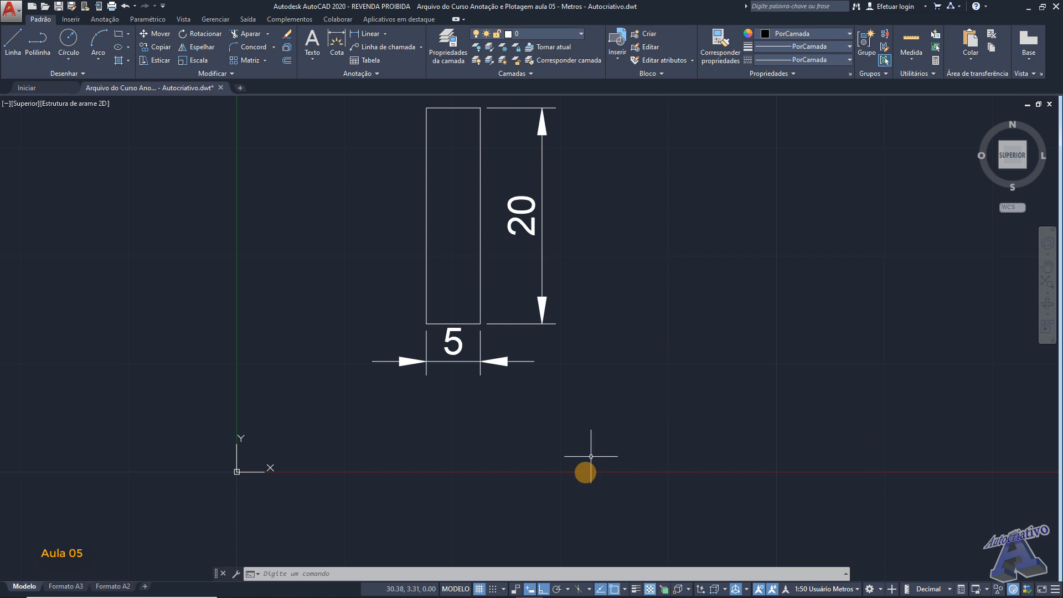
Switch back to Excel and fill the 1:100, 1:25 and 1:50 cells of the Escalas row with yellow
click(611, 587)
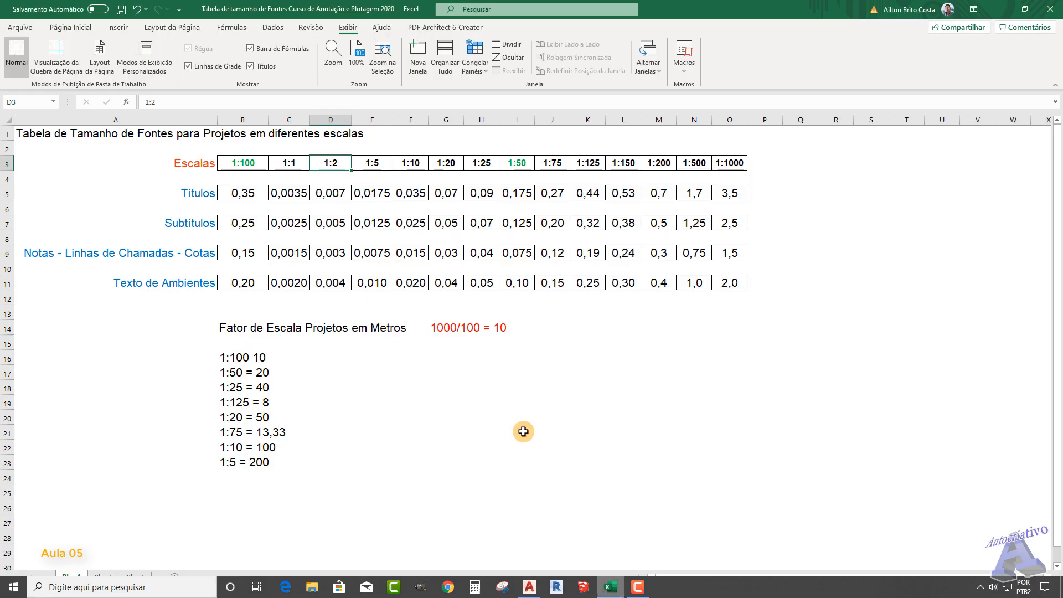
click(249, 162)
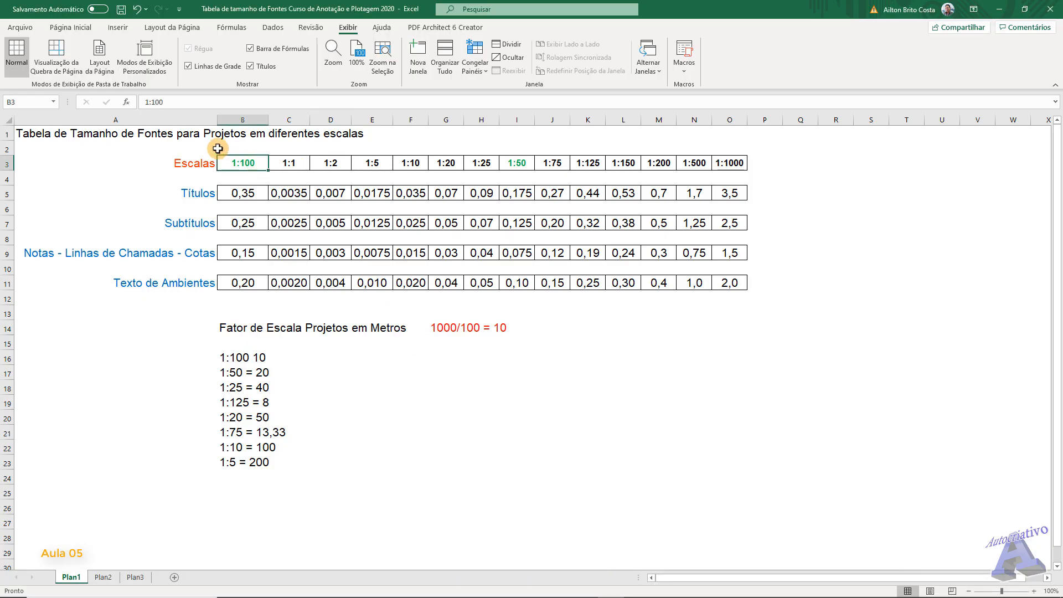
click(63, 27)
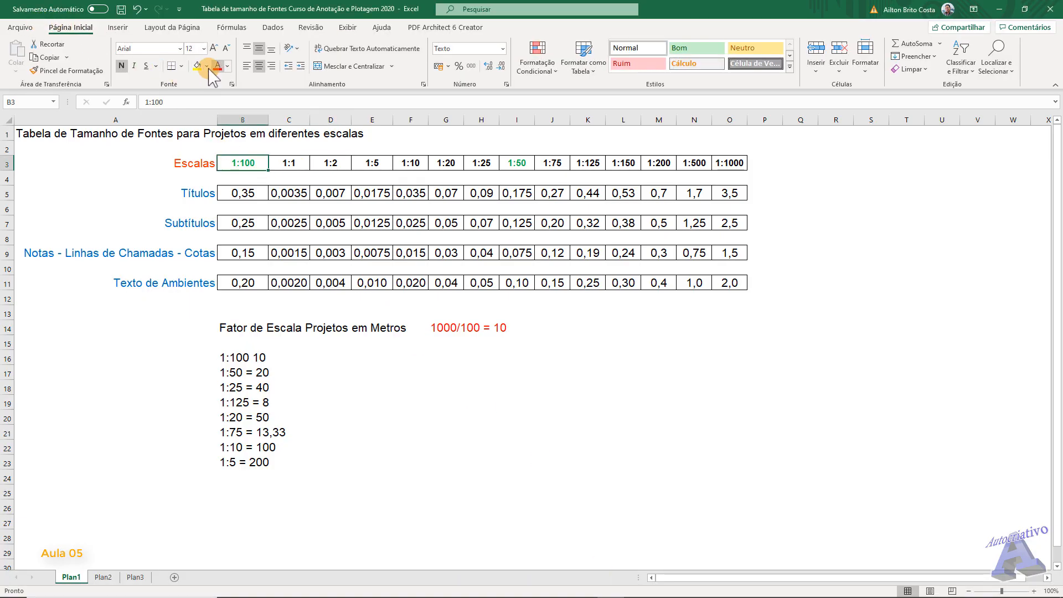
click(198, 66)
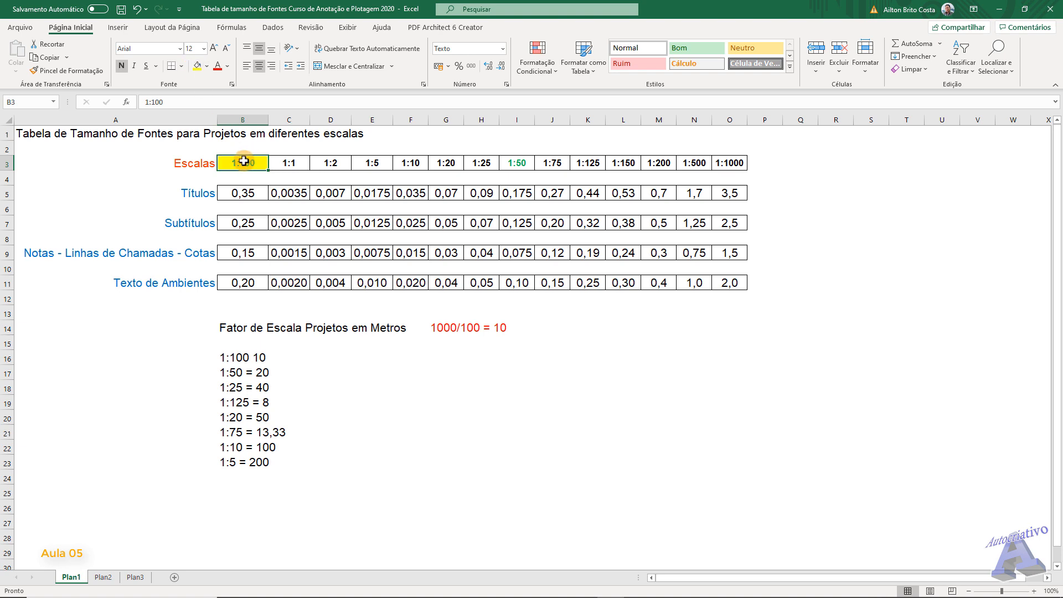
click(481, 162)
click(197, 66)
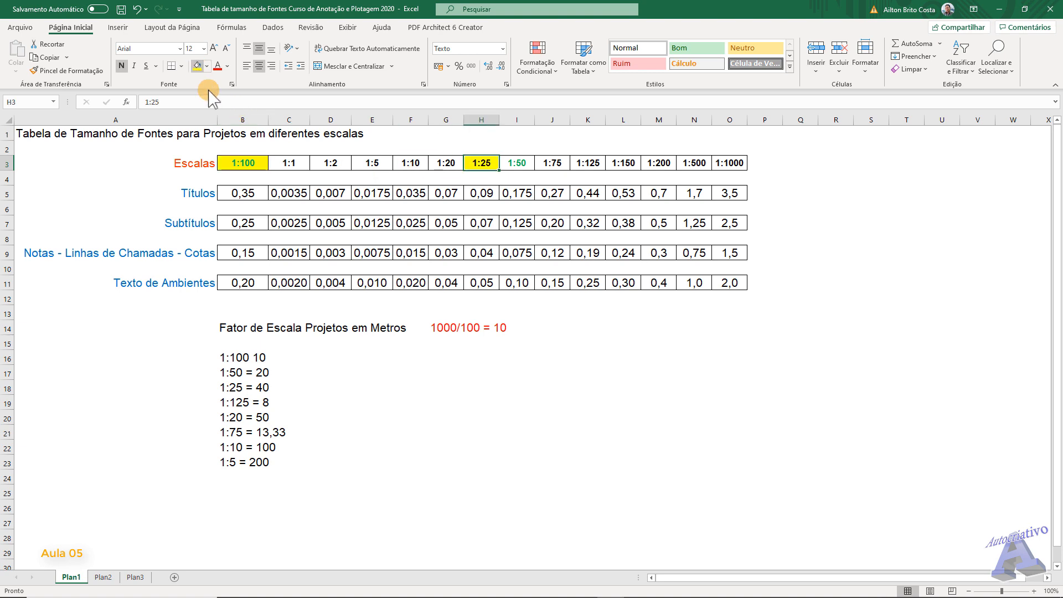
click(515, 164)
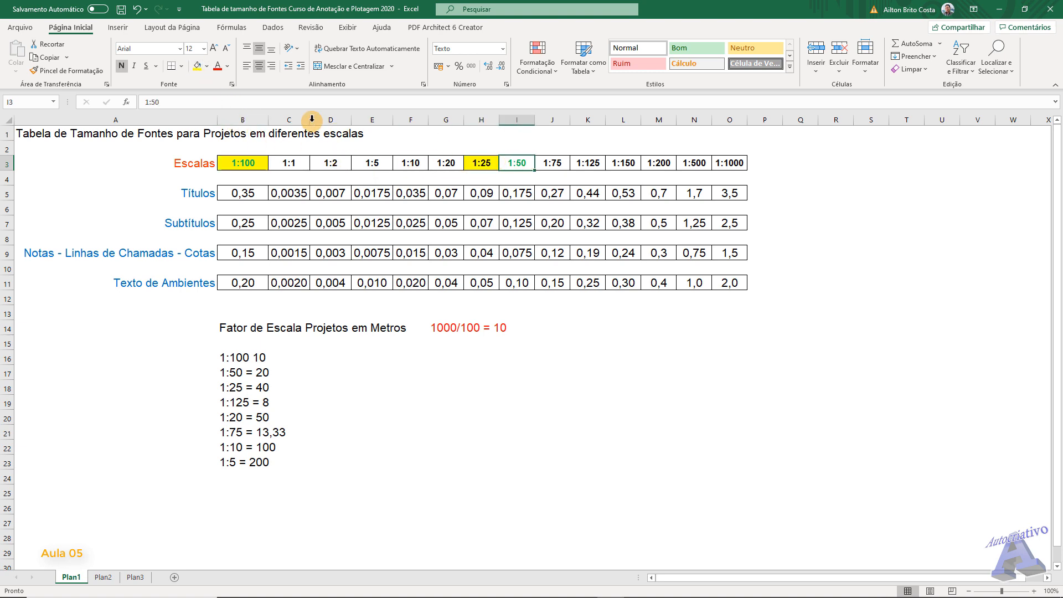
click(198, 66)
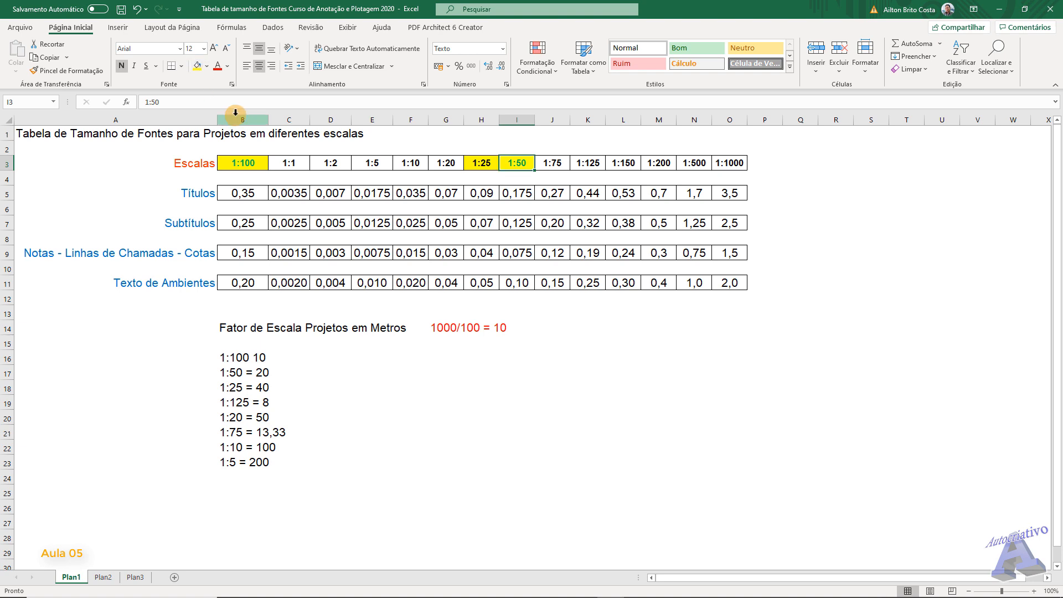
Highlight the 1:125, 1:20 and 1:75 cells of the Escalas row in yellow
click(587, 163)
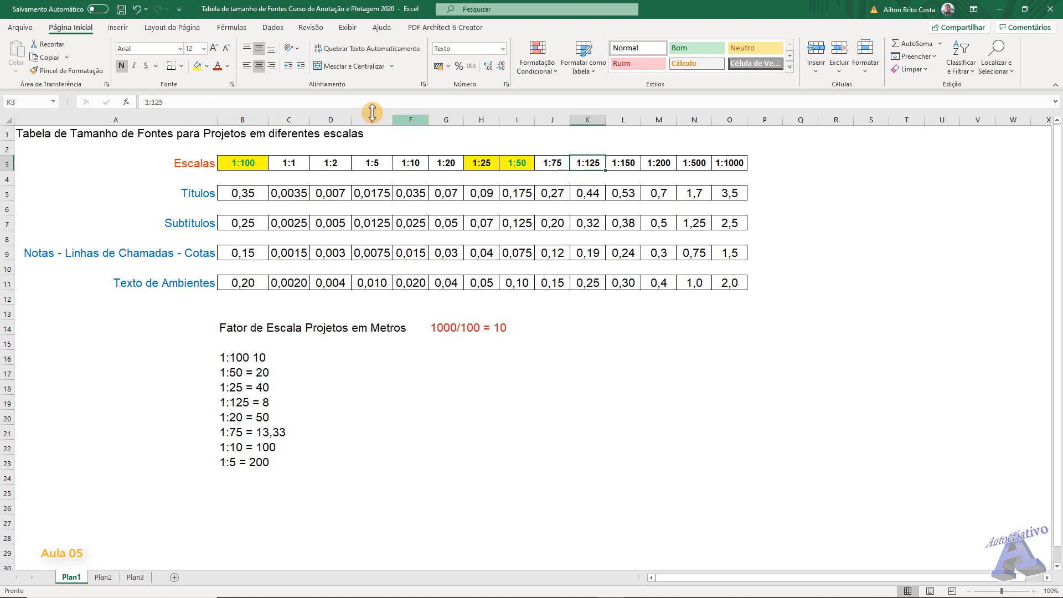
click(204, 67)
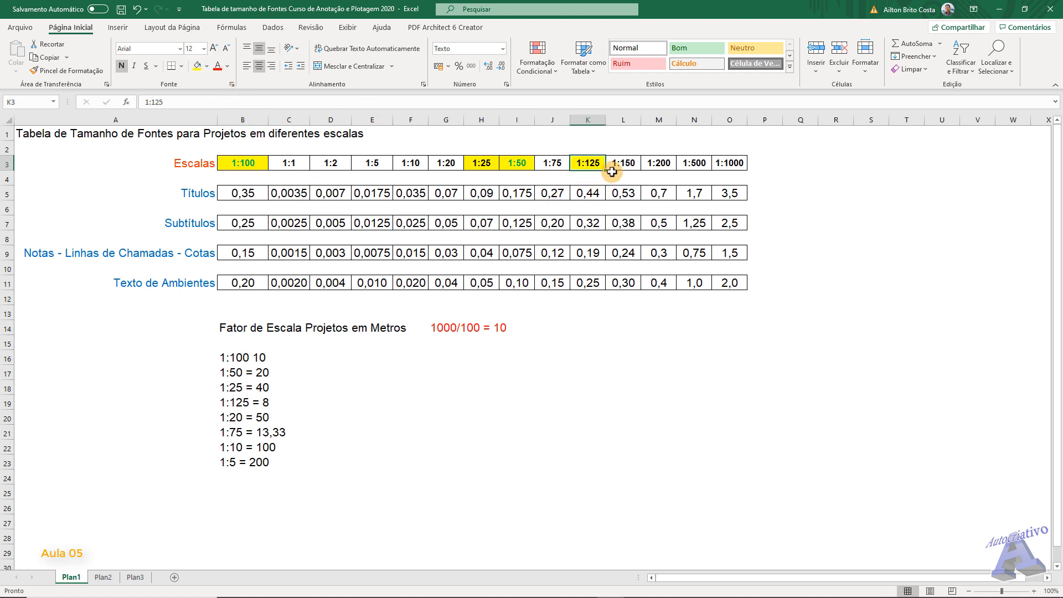
click(437, 162)
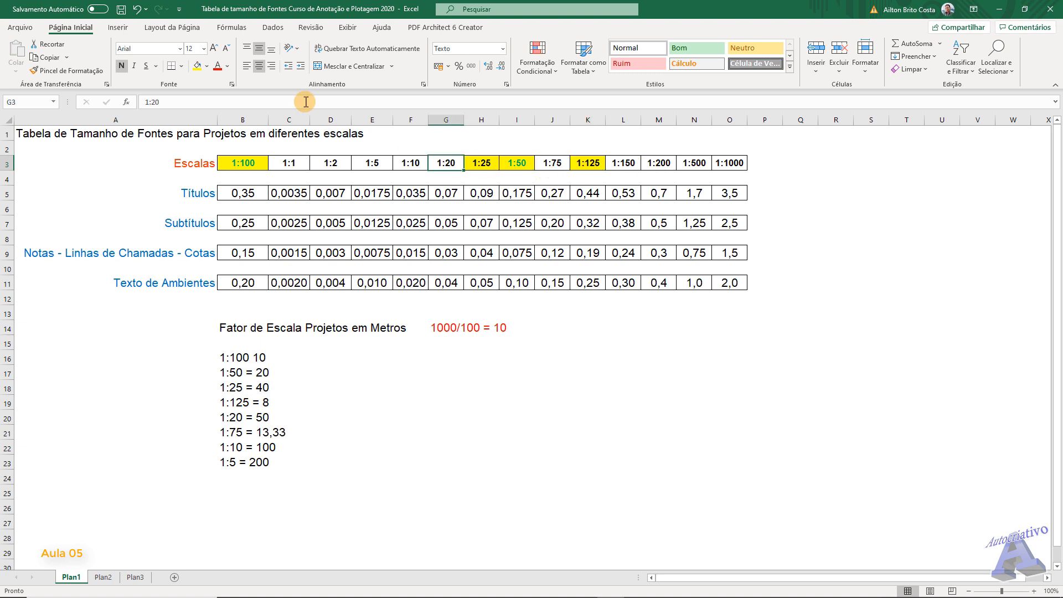
click(198, 67)
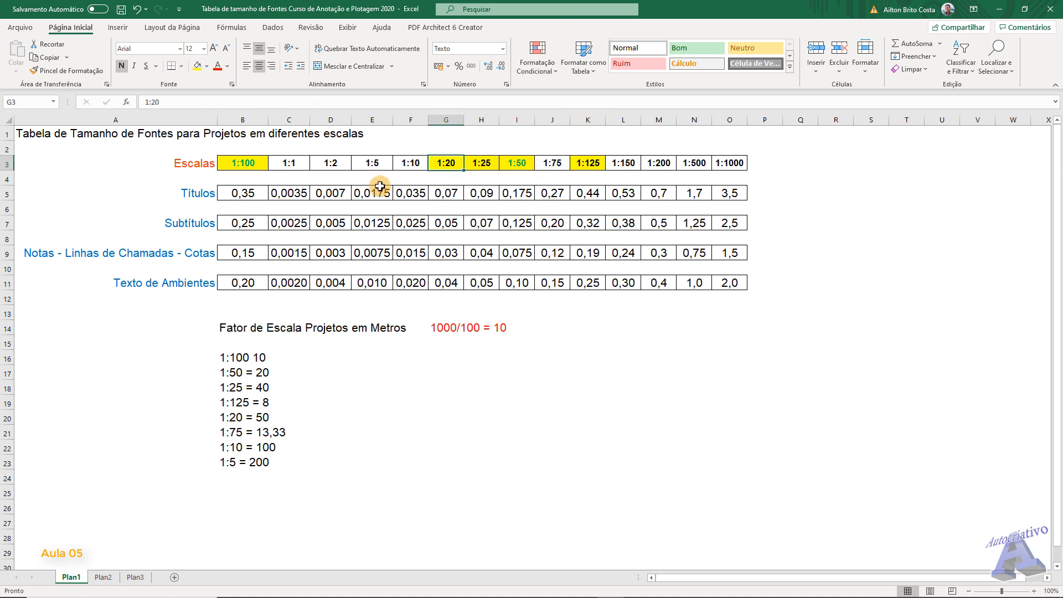
click(553, 163)
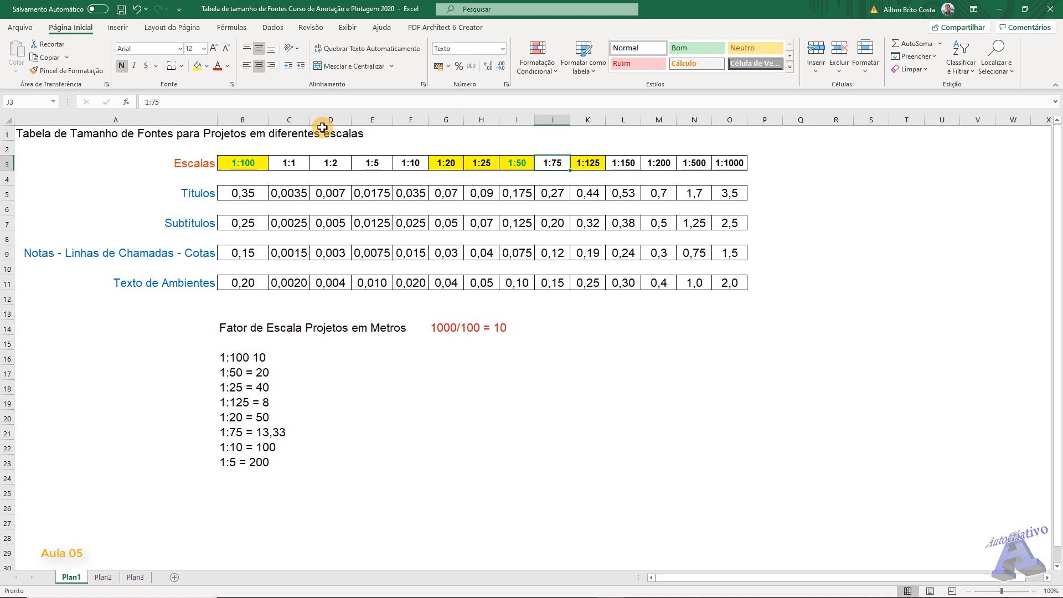
click(197, 66)
Review the unhighlighted scales, 1:1 through 1:10 and 1:150 through 1:1000
click(310, 163)
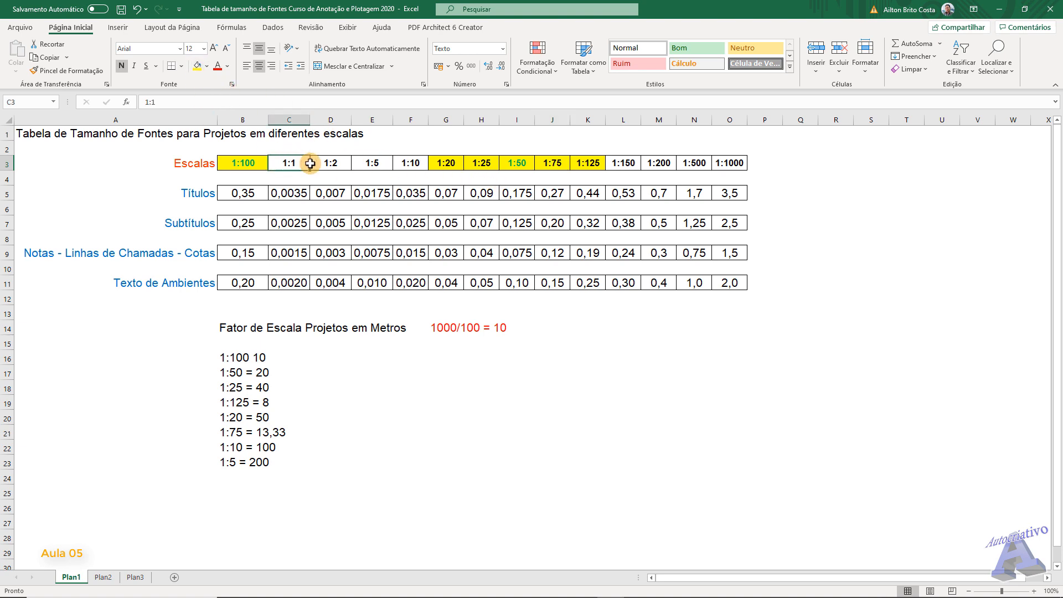
drag(310, 163, 403, 163)
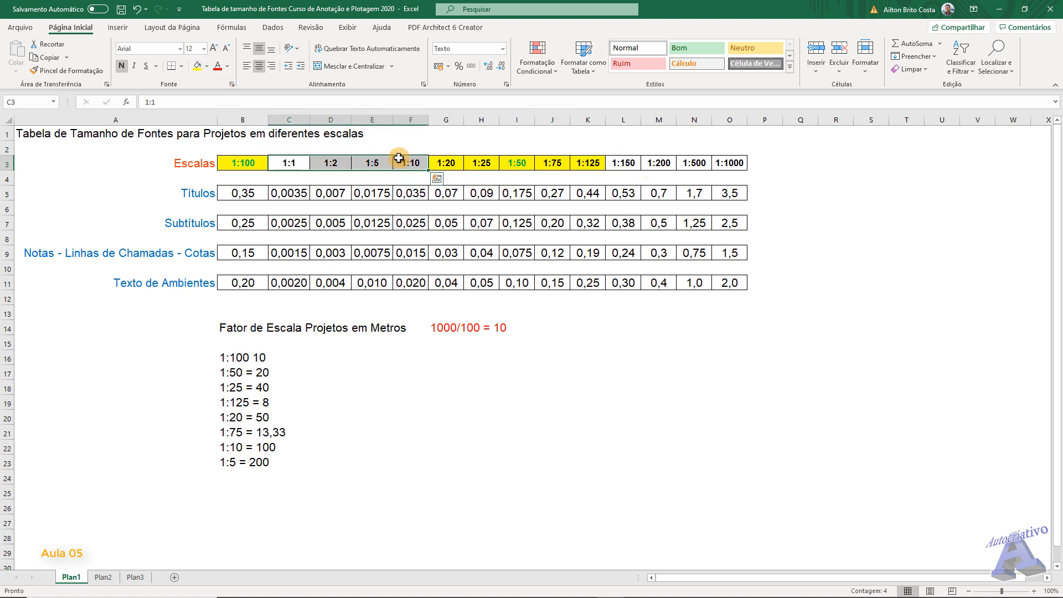
click(618, 162)
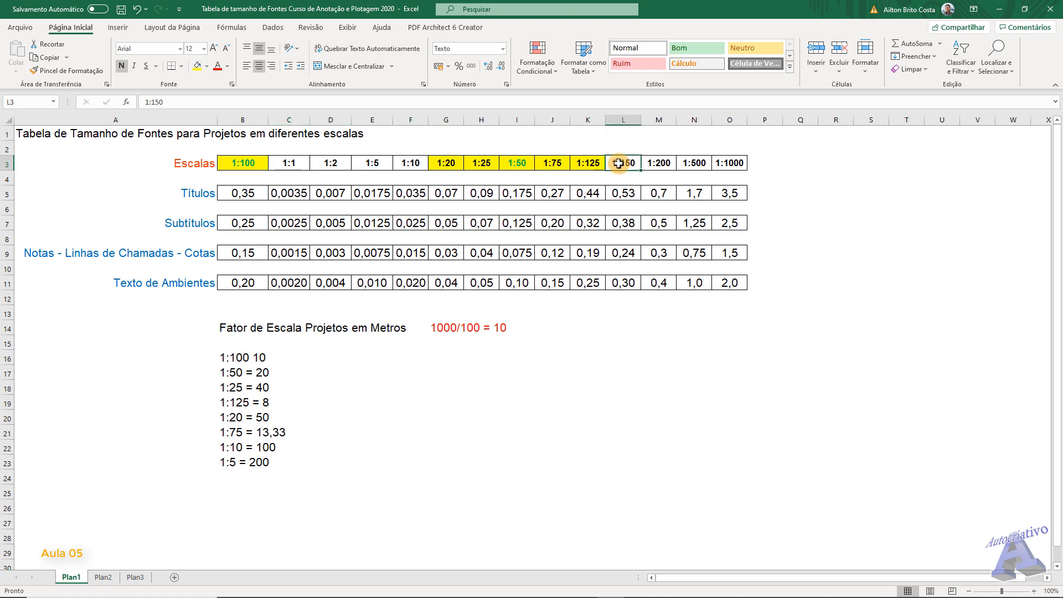
drag(618, 163, 727, 164)
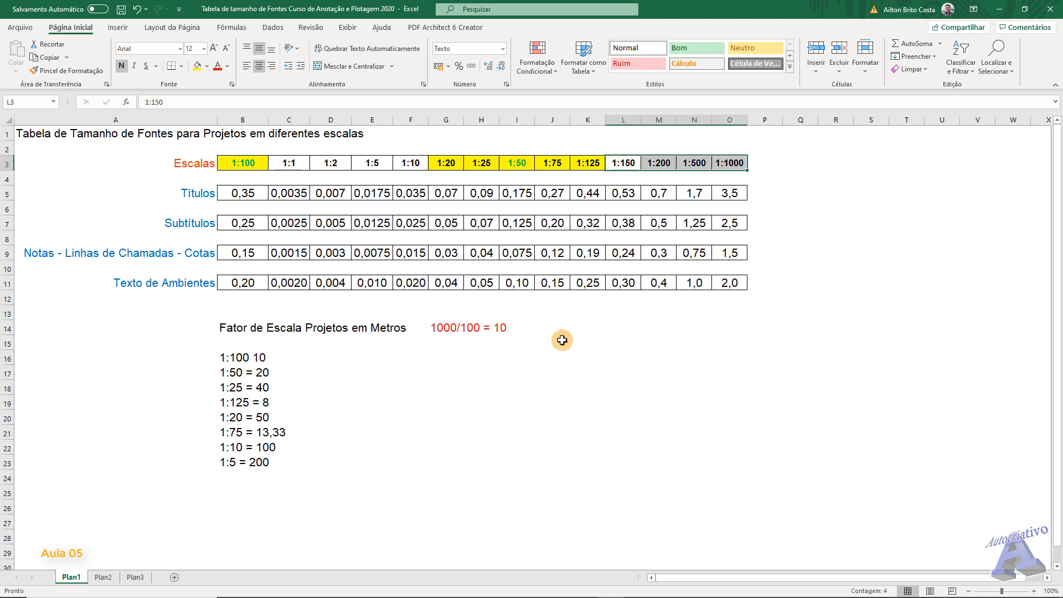
click(596, 339)
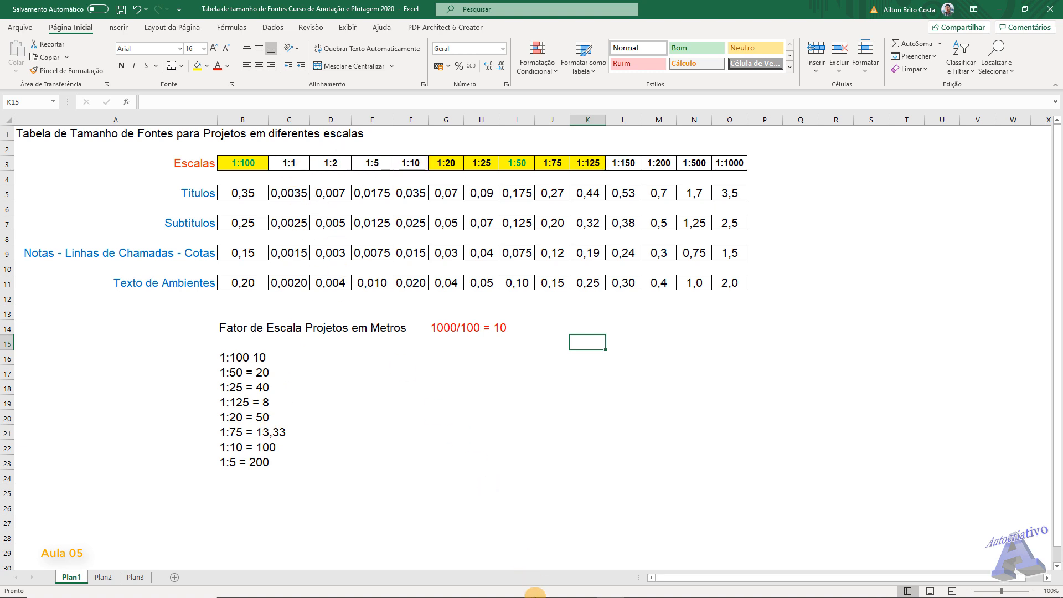
Switch to AutoCAD and delete the 5 by 20 rectangle together with its two dimensions from model space
mouse_move(535, 594)
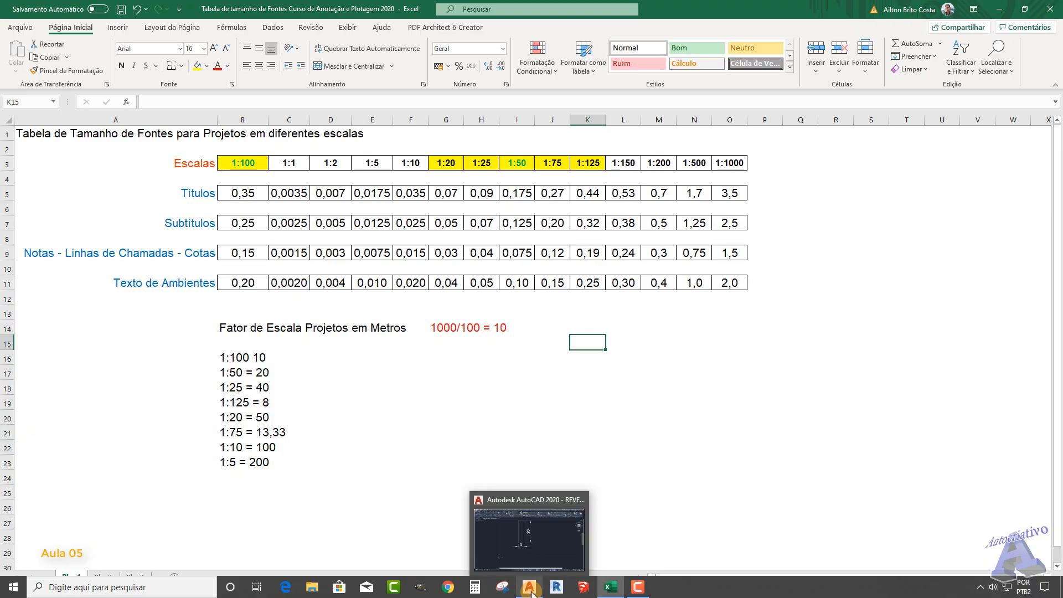
click(530, 592)
scroll(573, 364, down, 1)
middle_drag(572, 363, 554, 408)
click(604, 433)
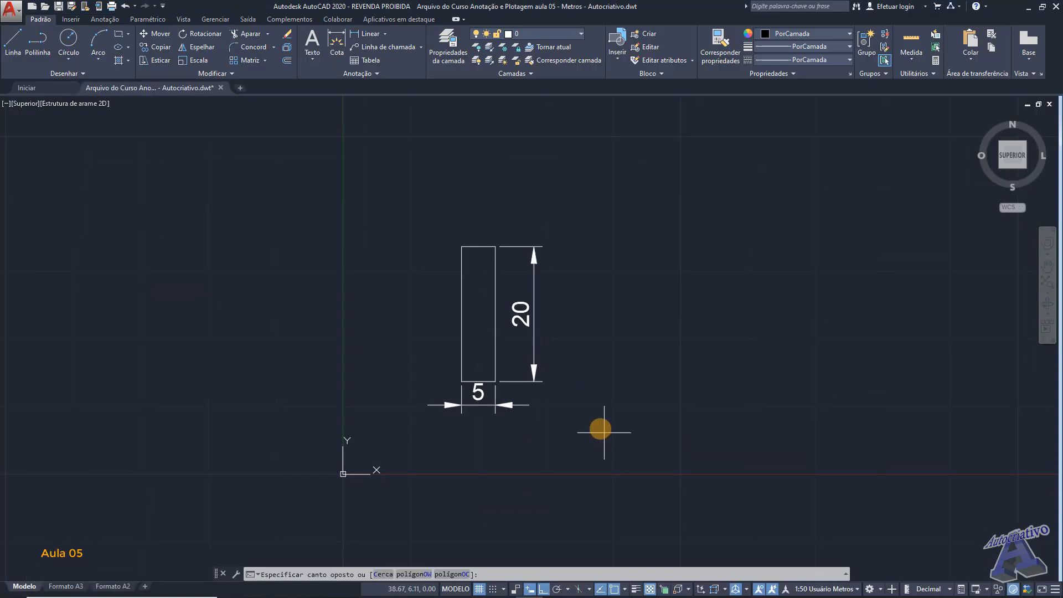
click(444, 234)
key(Delete)
Draw a horizontal line 2 m long in the empty model space
middle_drag(464, 261, 472, 274)
text(l)
key(Return)
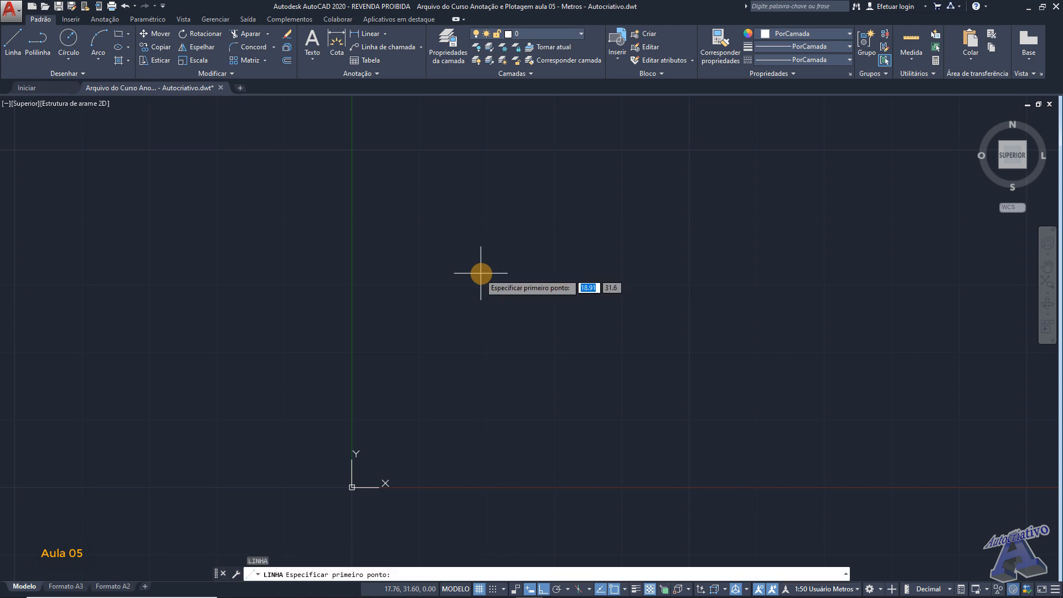
click(477, 286)
middle_drag(620, 286, 498, 285)
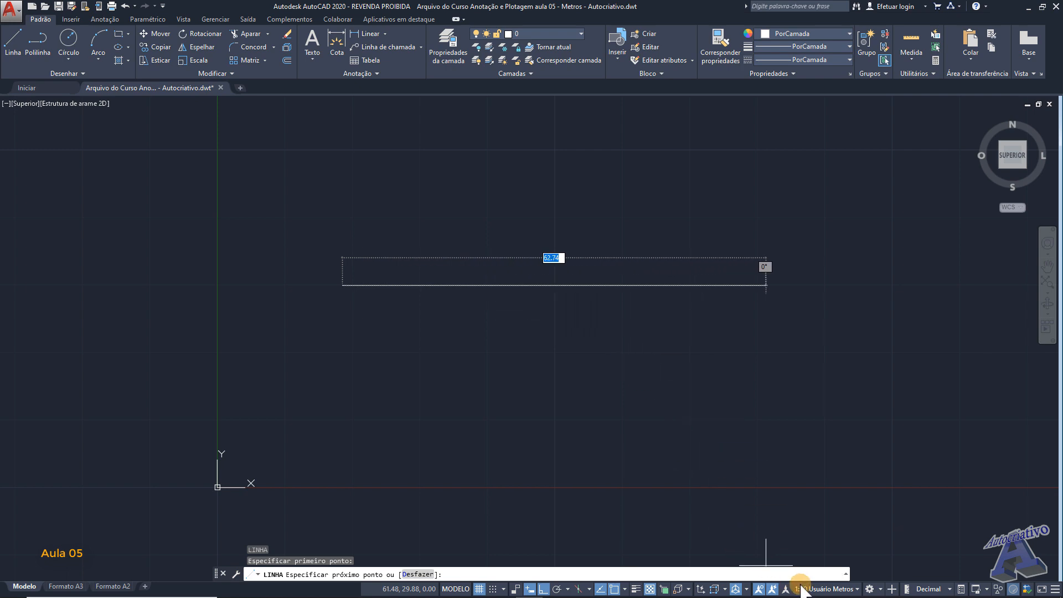
text(2)
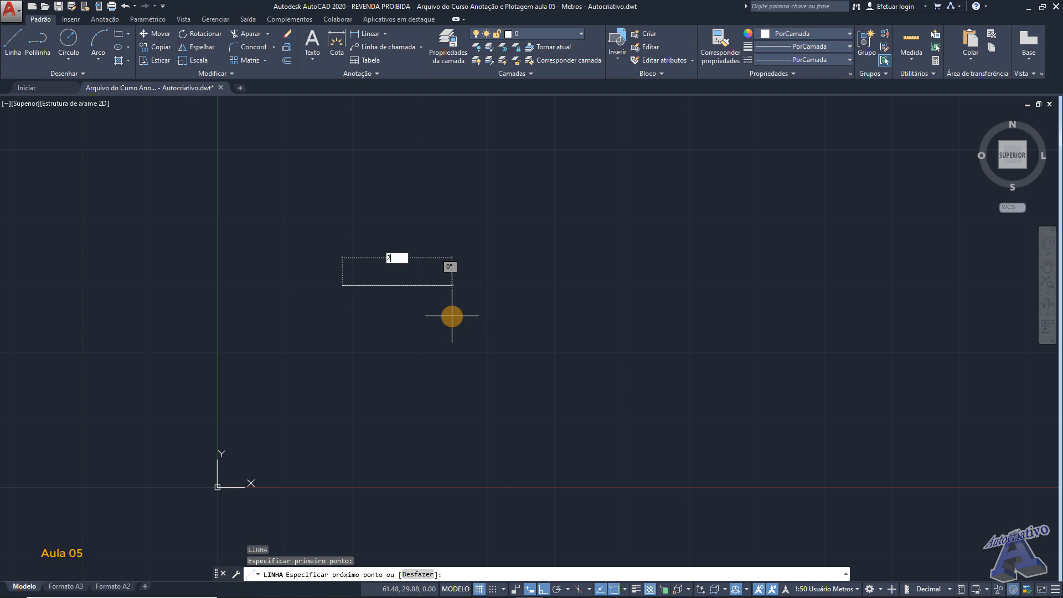
key(Return)
key(Return)
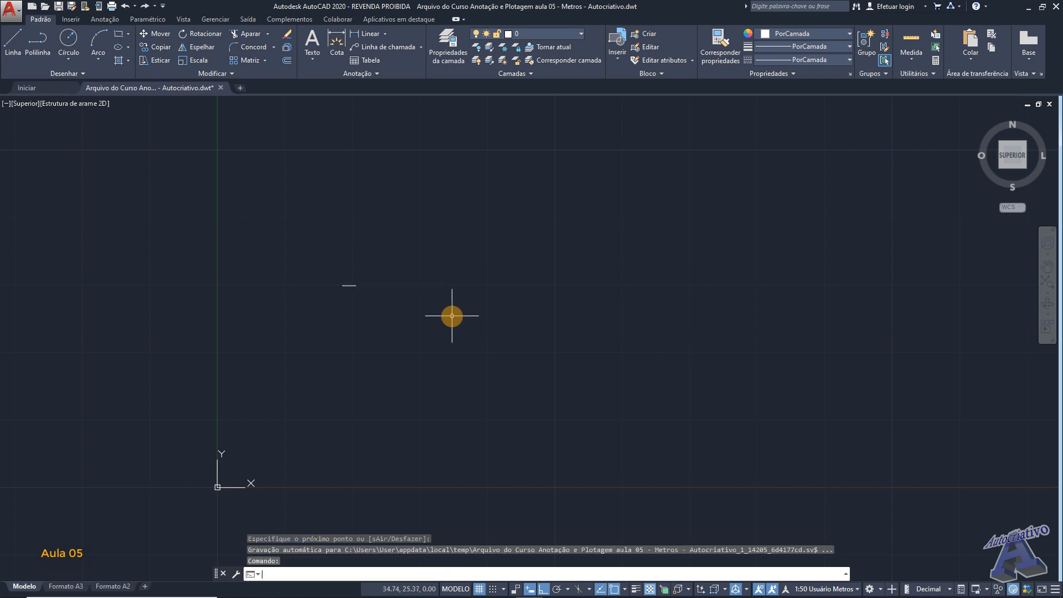
Draw a vertical line 0.2 m upward from the right end of the 2 m line
scroll(387, 307, up, 8)
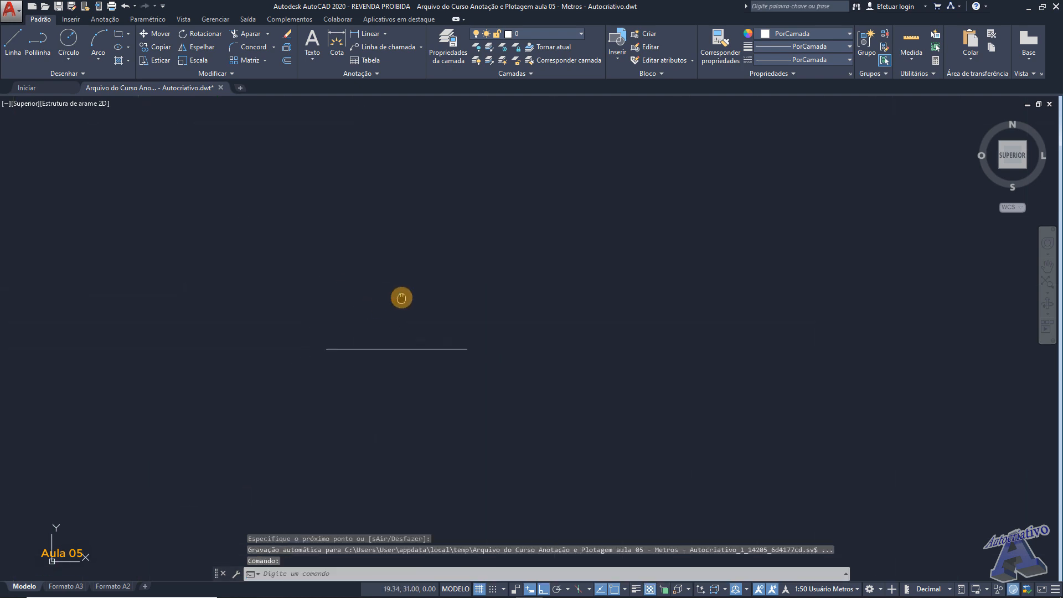
text(l)
key(Return)
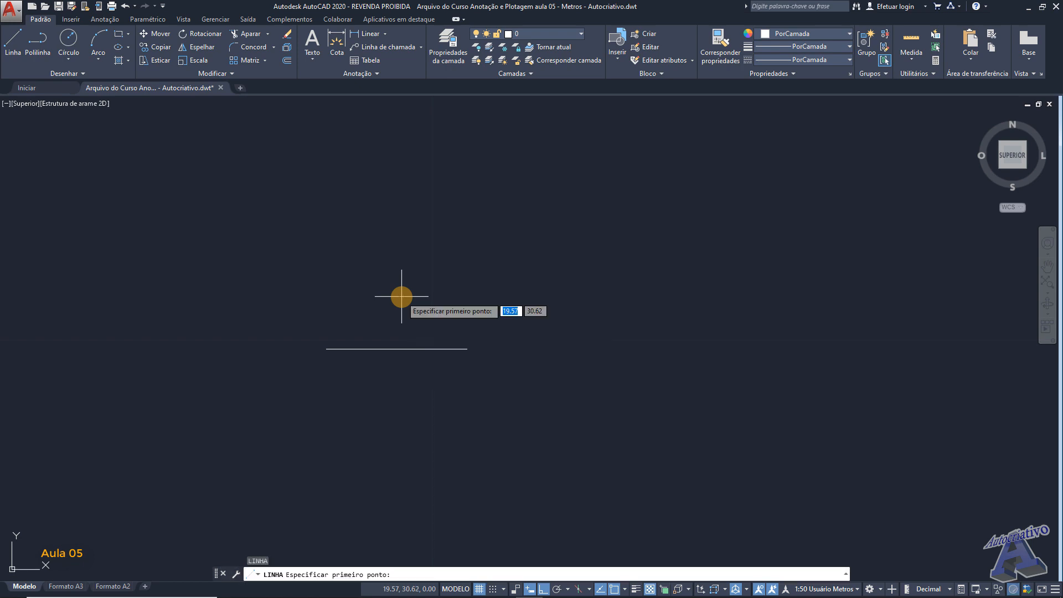
click(468, 349)
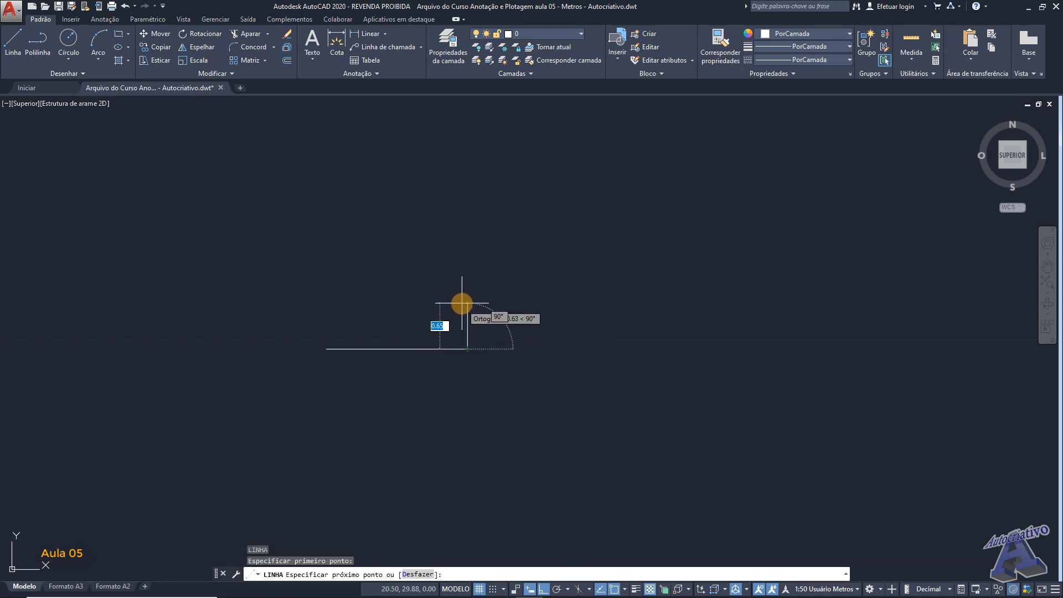
scroll(463, 304, up, 4)
key(BackSpace)
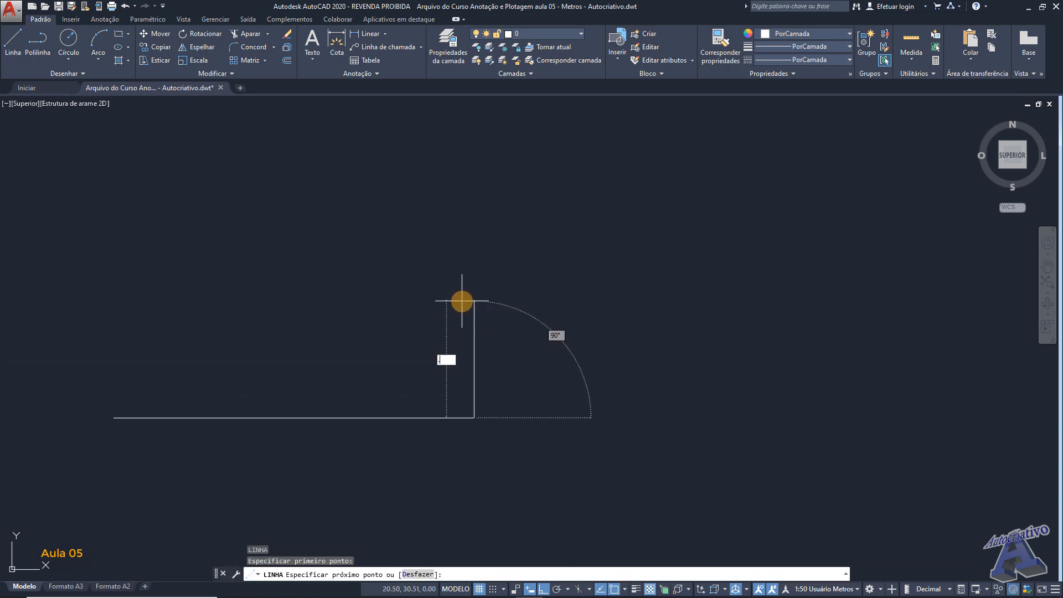
text(.2)
key(Return)
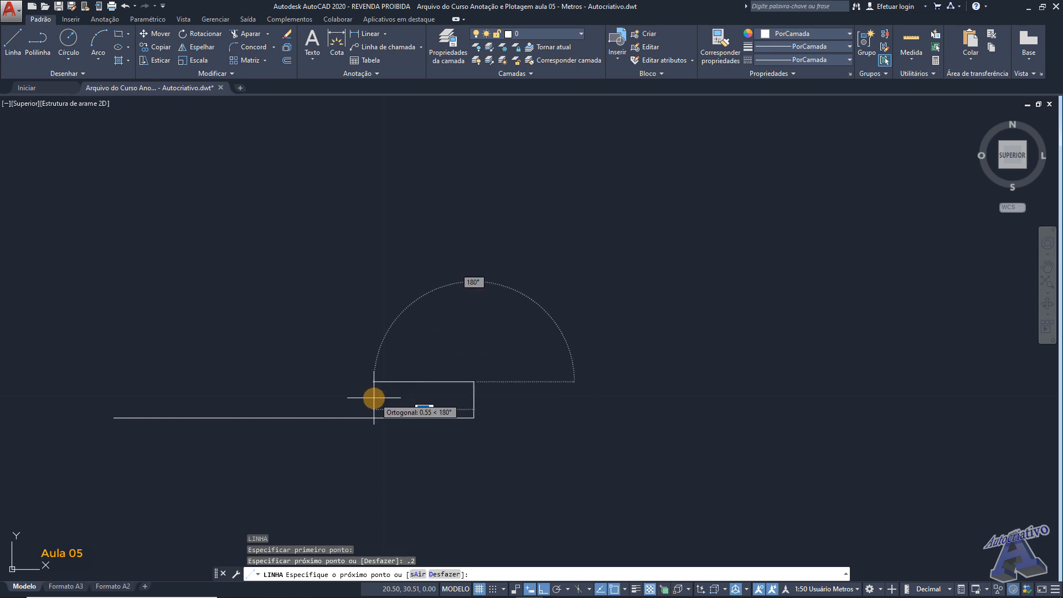
Continue the line with a top edge back above the baseline's left end and close the rectangle down to that endpoint
middle_drag(374, 398, 464, 338)
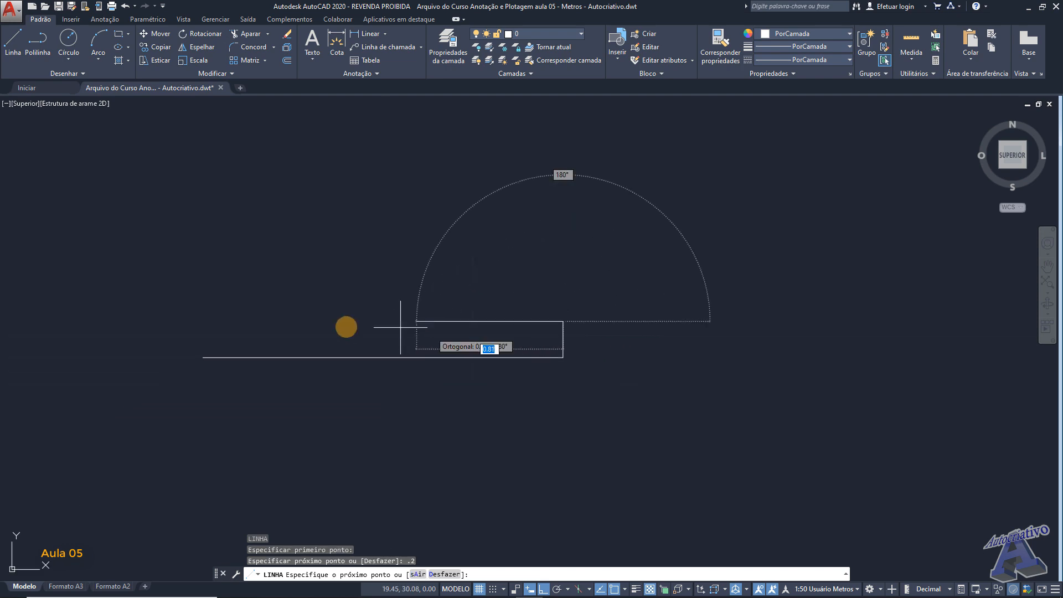
click(202, 332)
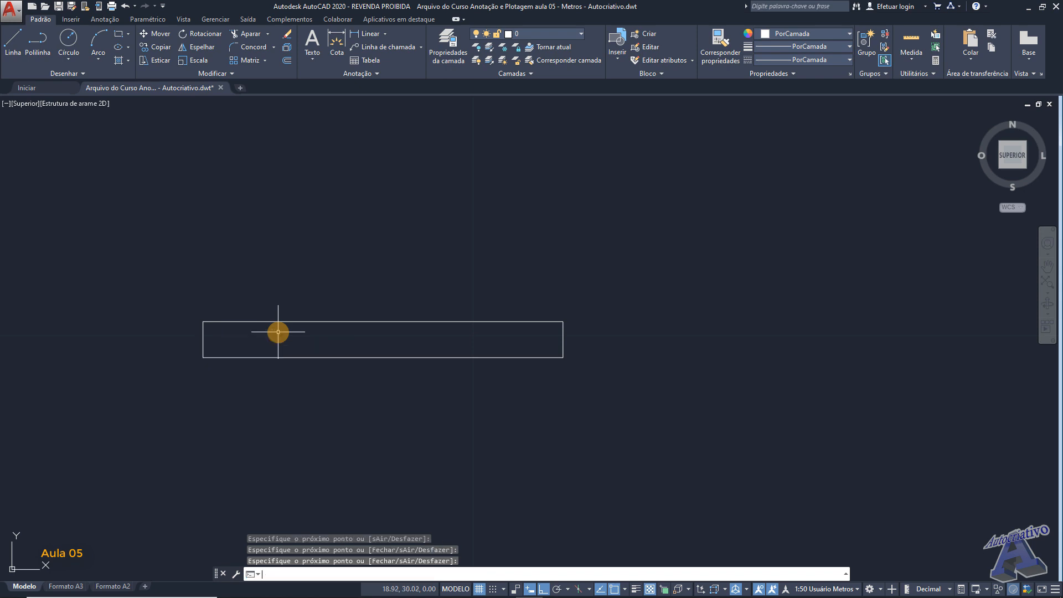
key(Return)
middle_drag(277, 333, 397, 338)
scroll(491, 327, down, 2)
scroll(470, 332, up, 2)
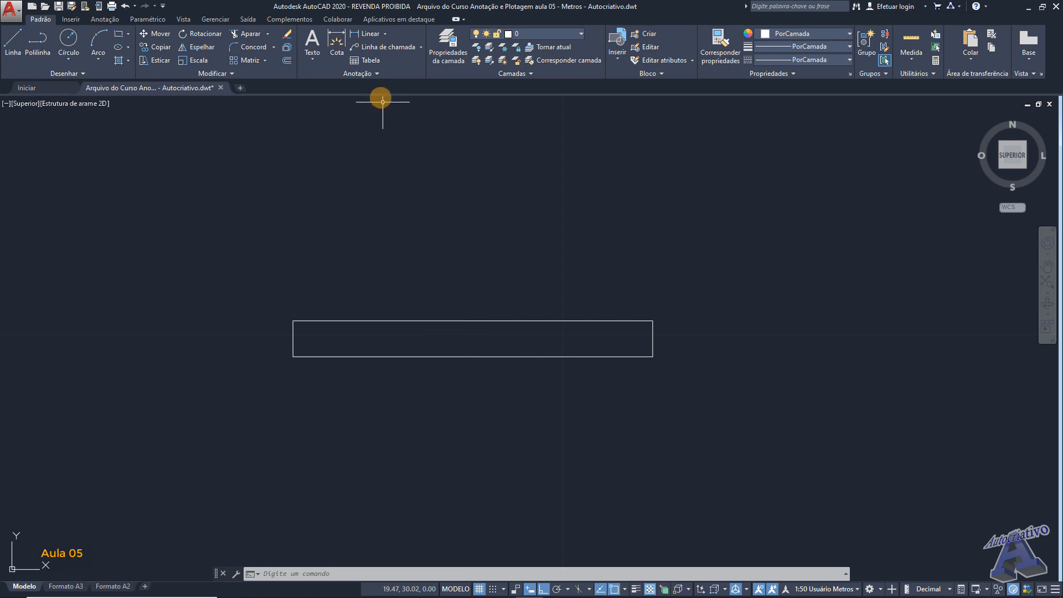
Open the text style manager and compare the settings of the Standard, Esc 1-50 usuário Metros and Esc 1-100 Usuário Metros styles
click(371, 72)
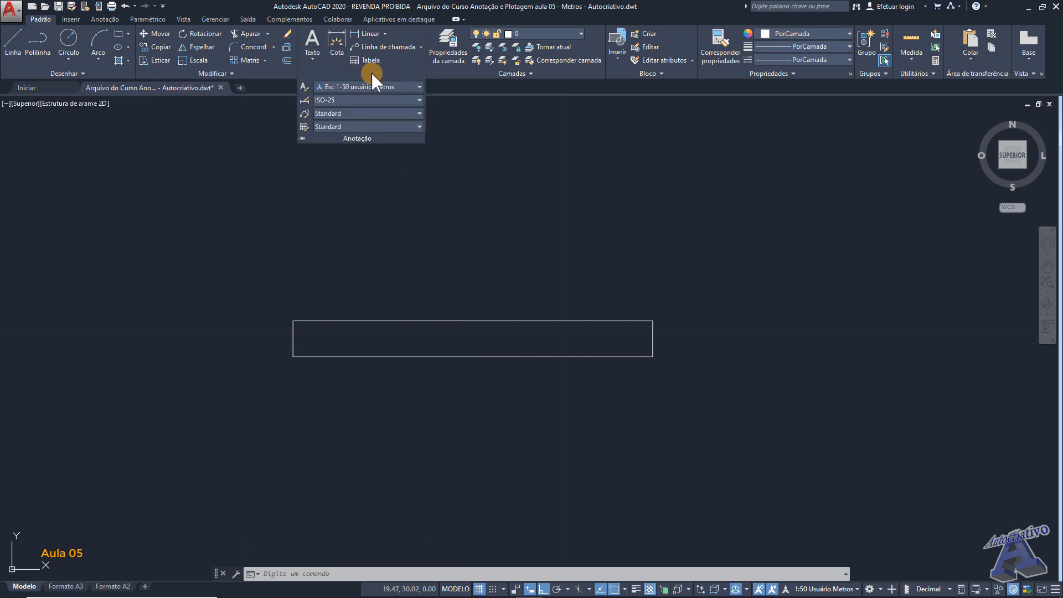
click(304, 87)
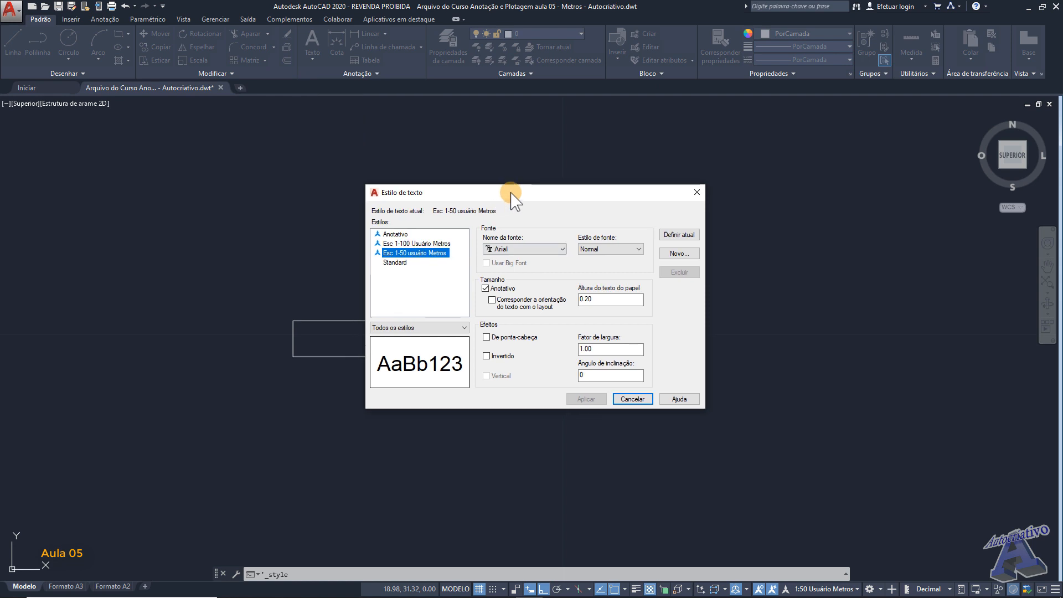
drag(511, 193, 506, 186)
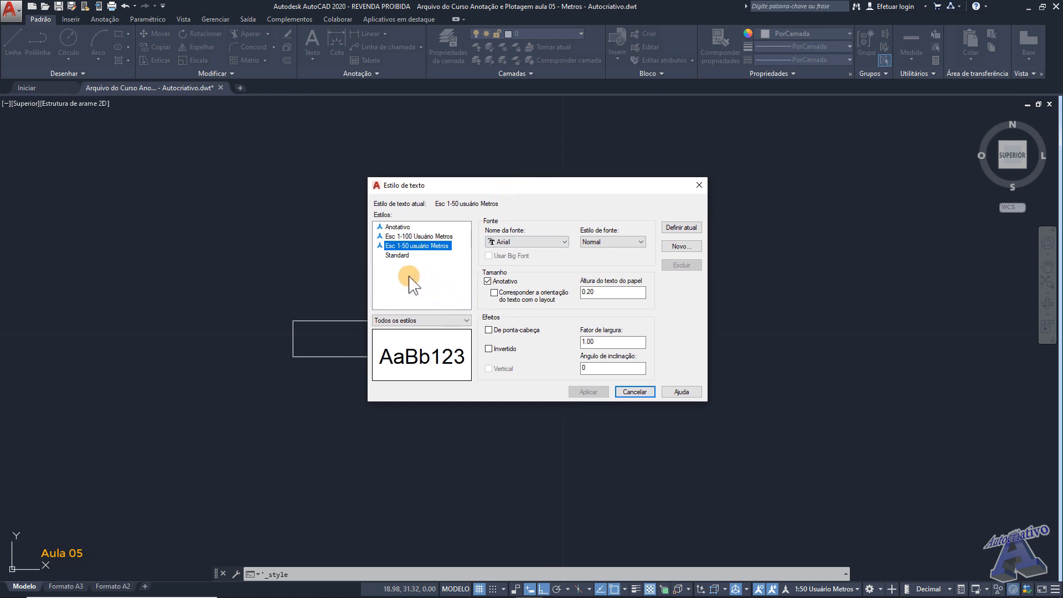
click(399, 255)
click(409, 247)
click(410, 237)
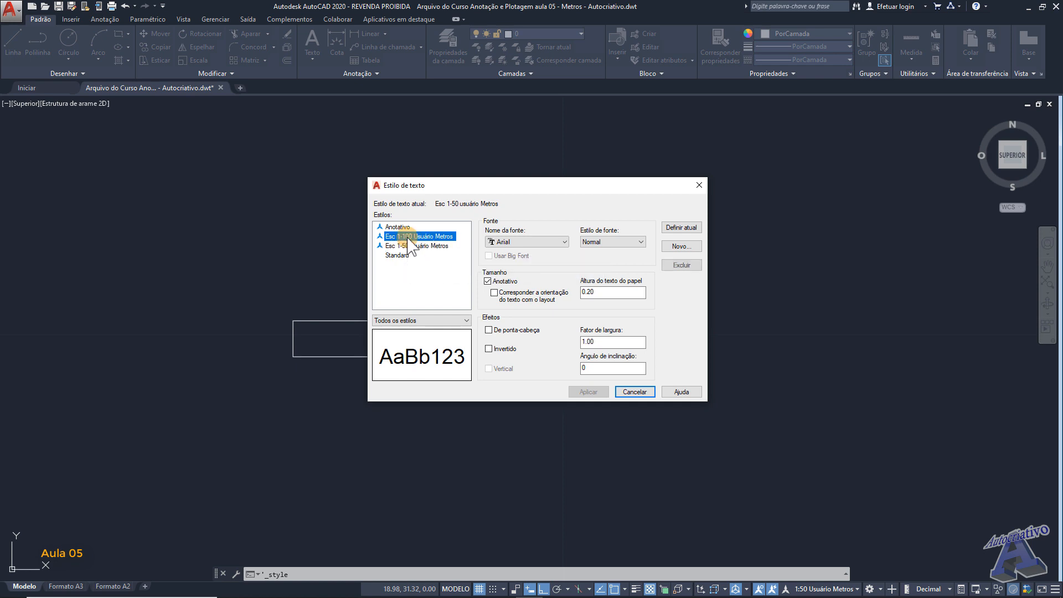
click(412, 245)
click(416, 239)
click(419, 246)
click(407, 238)
click(415, 248)
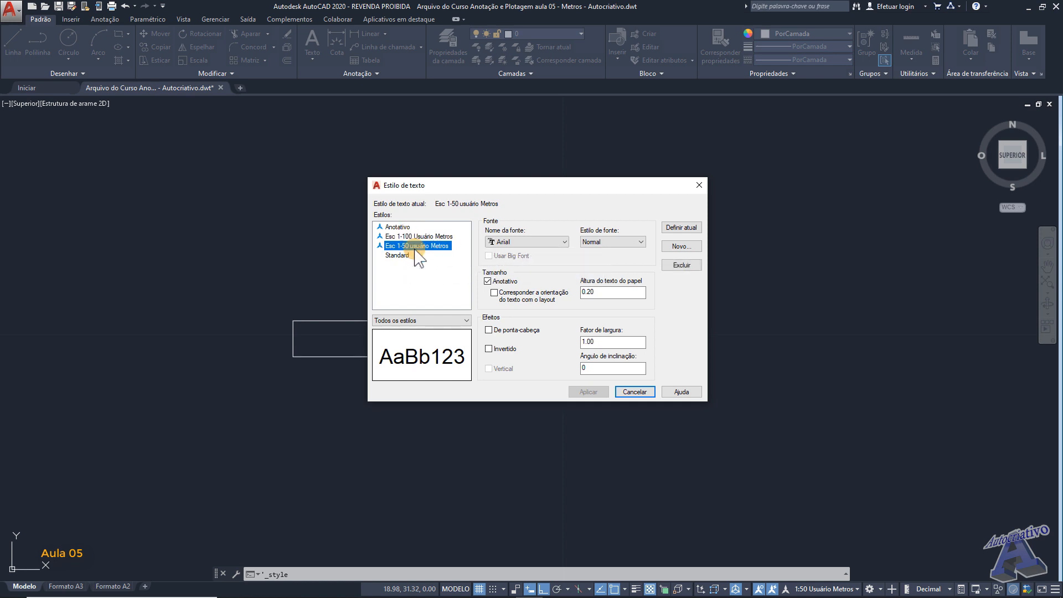
click(412, 237)
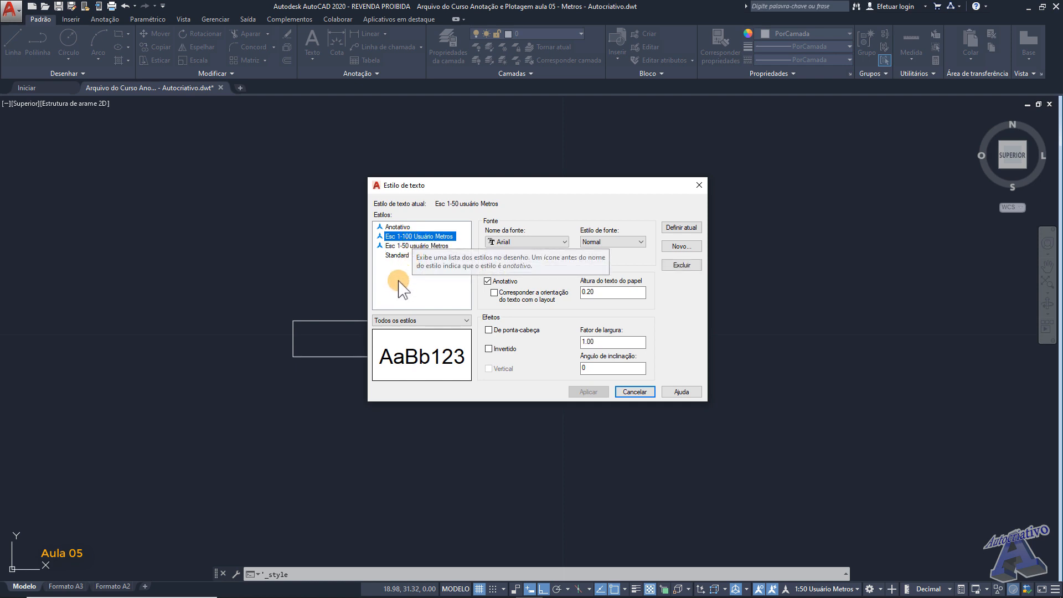
Create a new text style named Textos de Ambientes 1-100 based on the Standard style
click(397, 255)
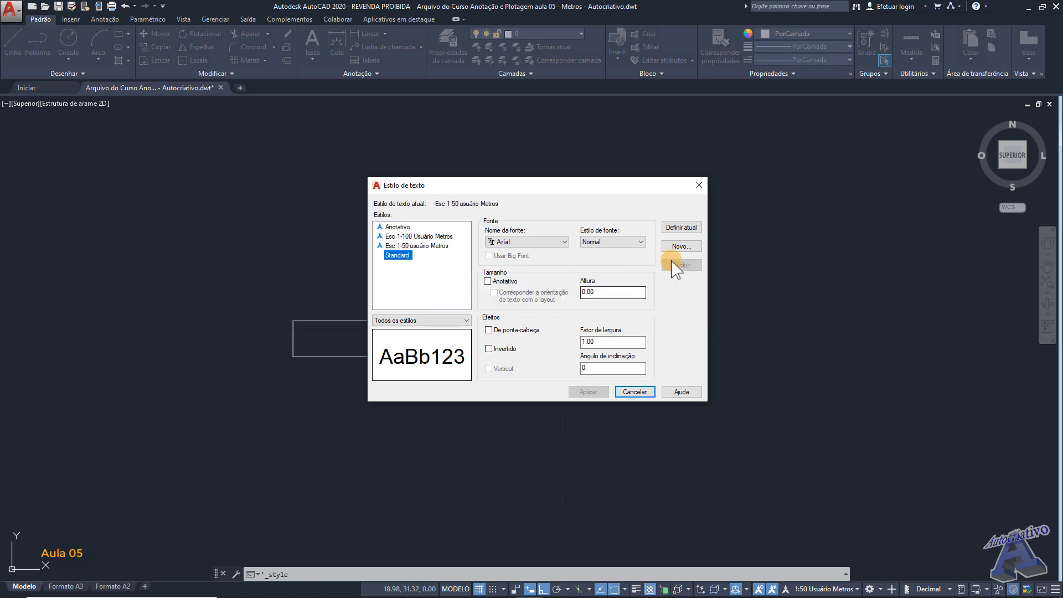
click(679, 247)
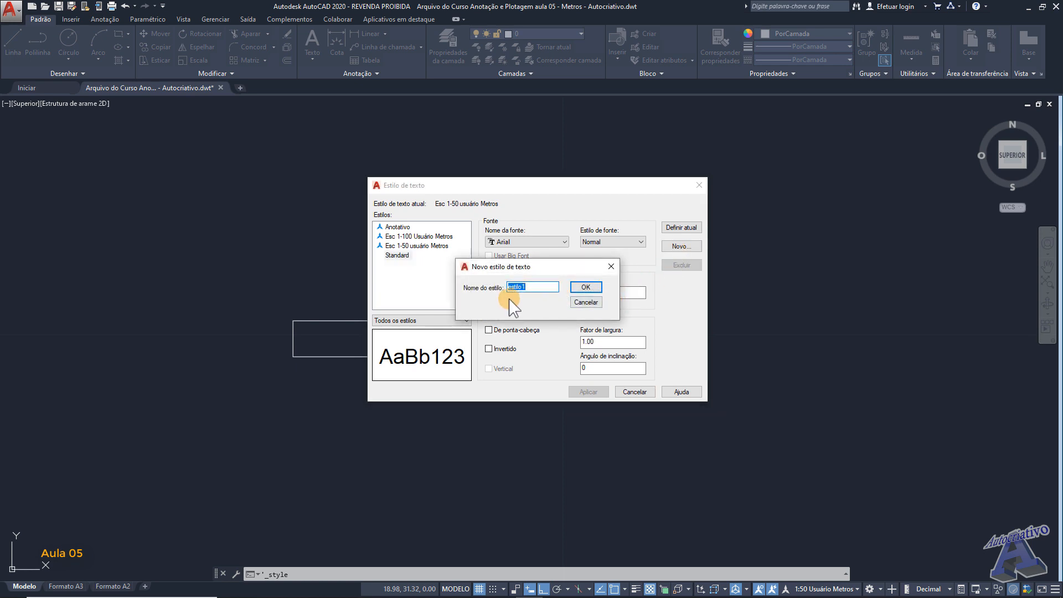
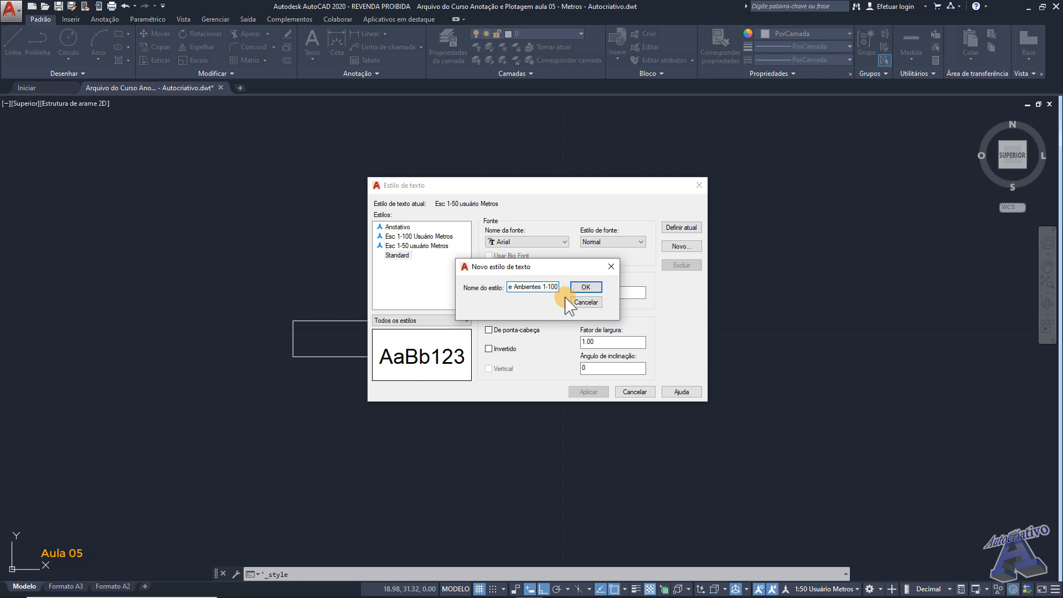
click(583, 288)
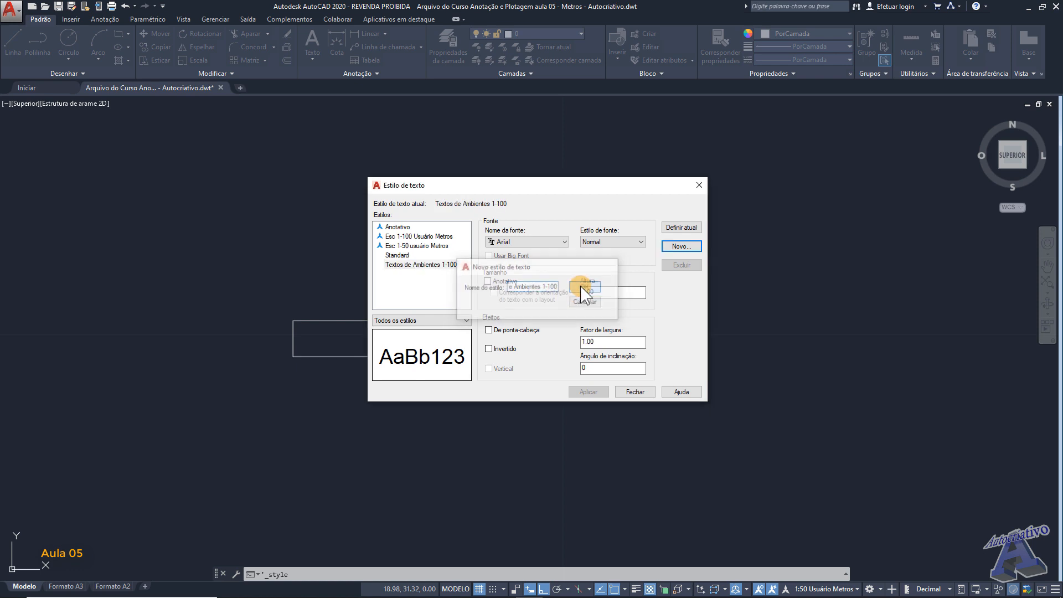
click(412, 264)
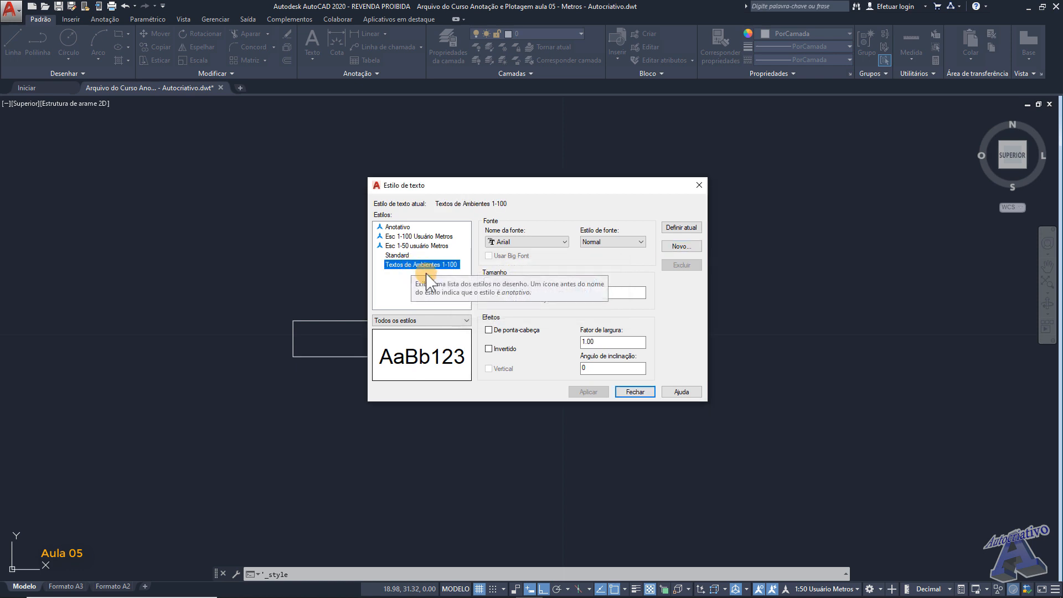
Switch to Excel and look up the Texto de Ambientes height for scale 1:100 in the font-size table
click(612, 589)
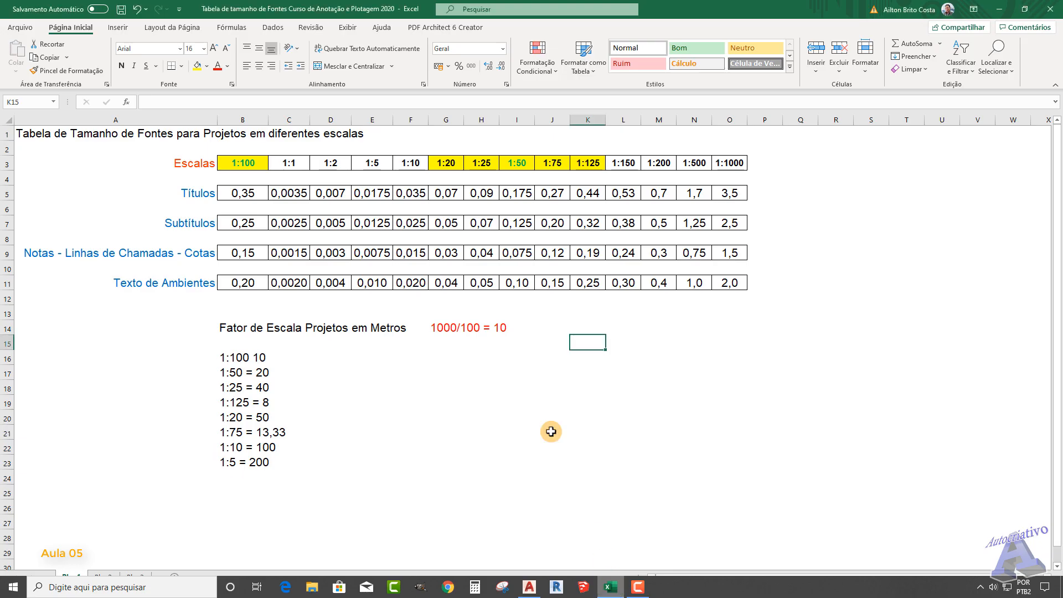
click(237, 161)
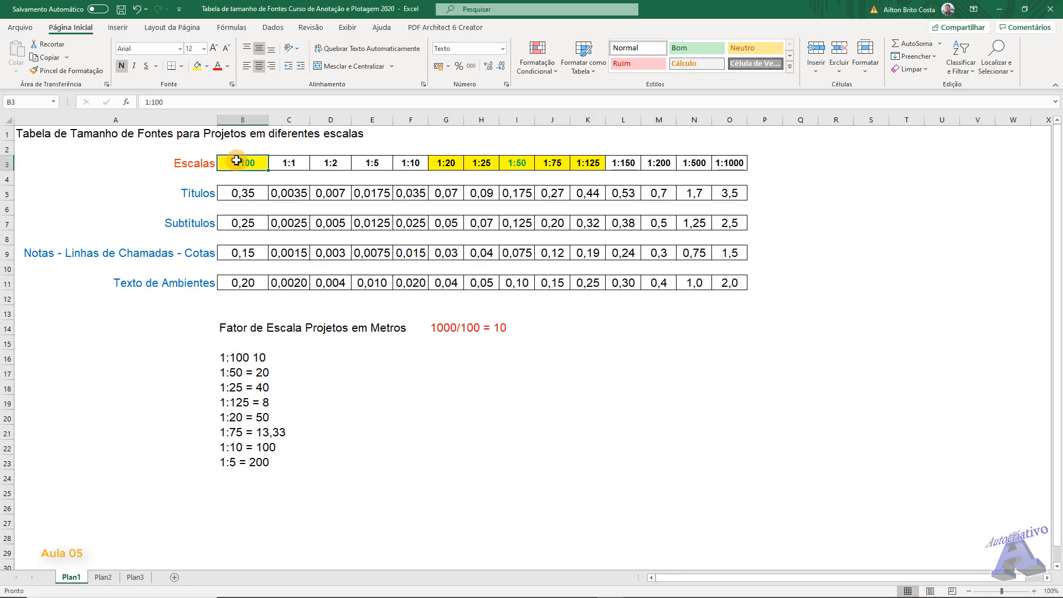
click(232, 285)
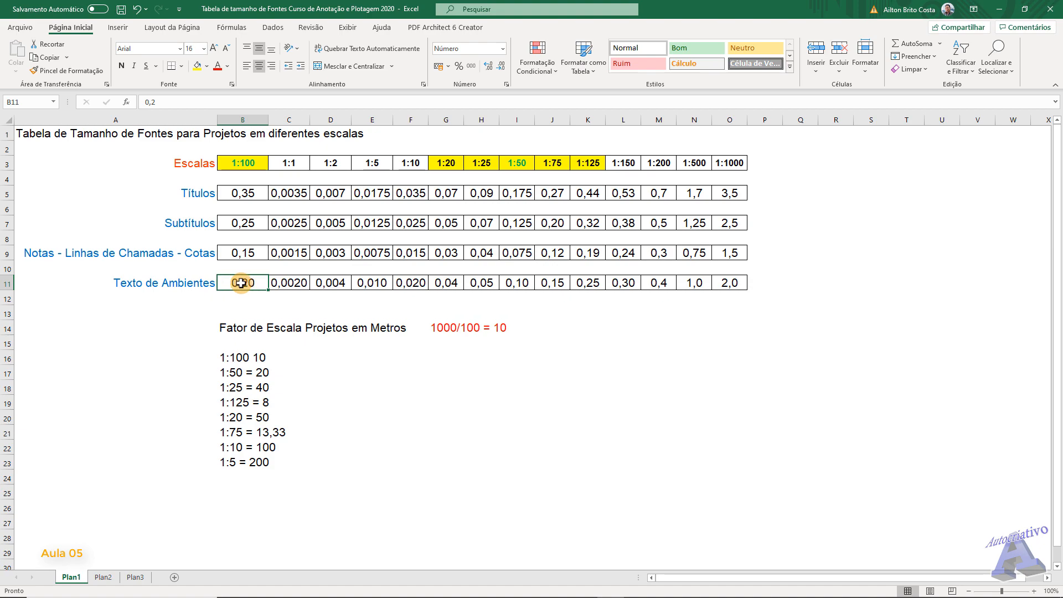
Switch to AutoCAD, set the Textos de Ambientes 1-100 style's height to 0.20 and apply the change
click(529, 587)
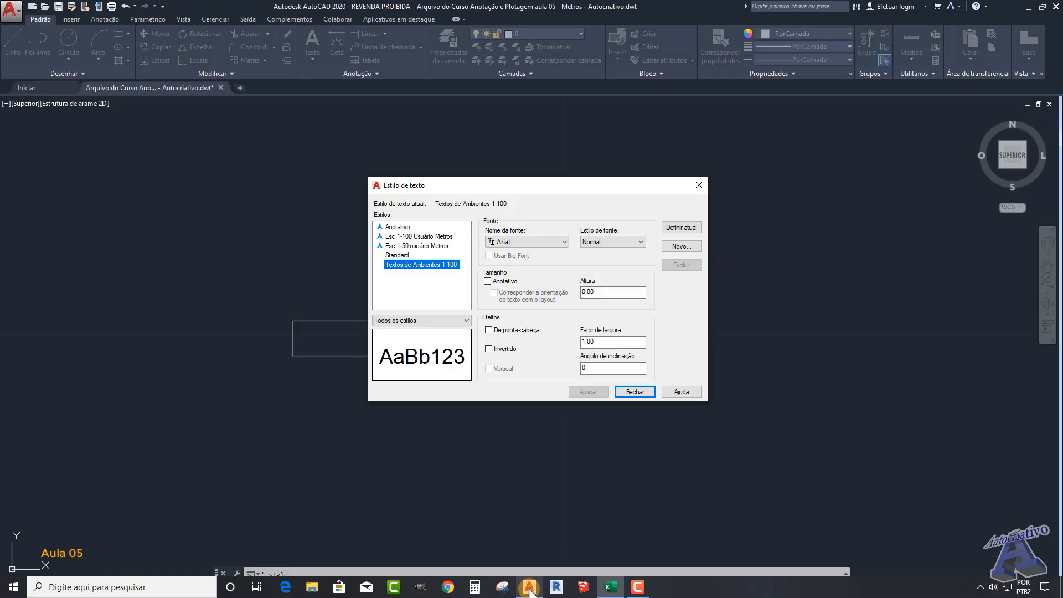
double_click(597, 290)
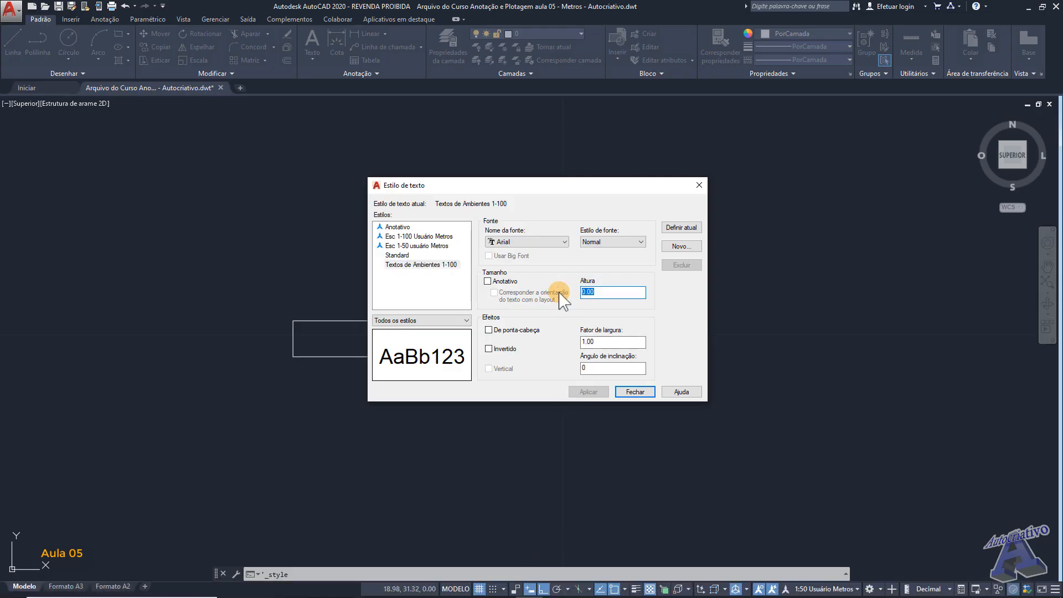
text(0.20)
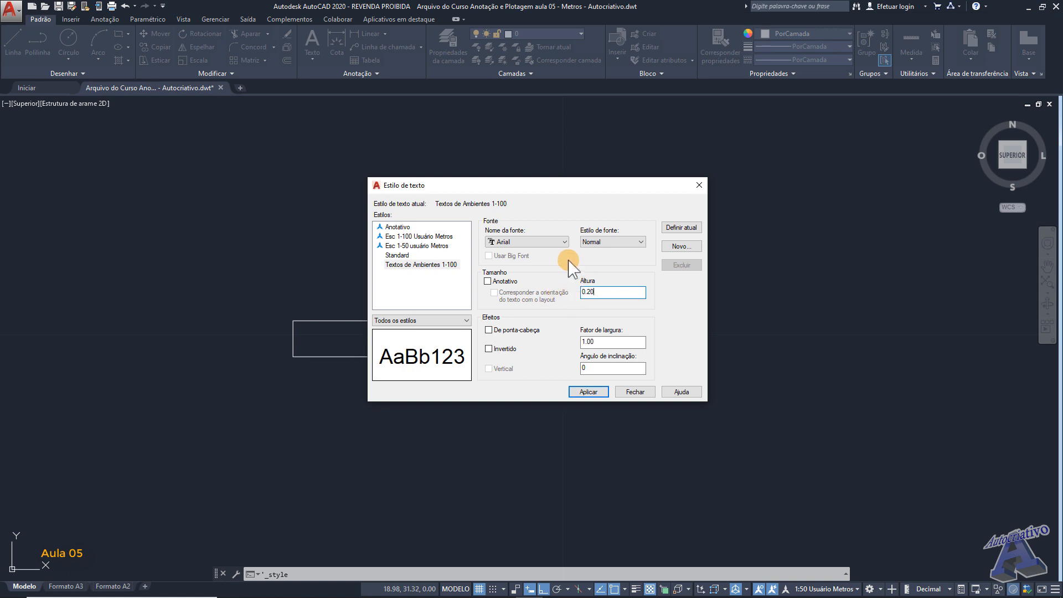
click(426, 265)
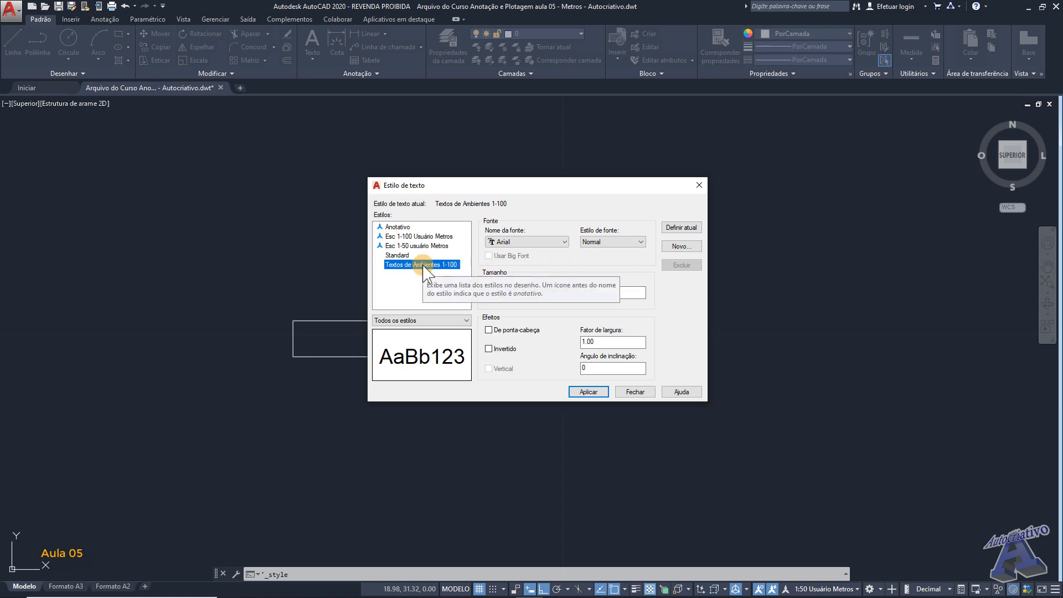
click(579, 393)
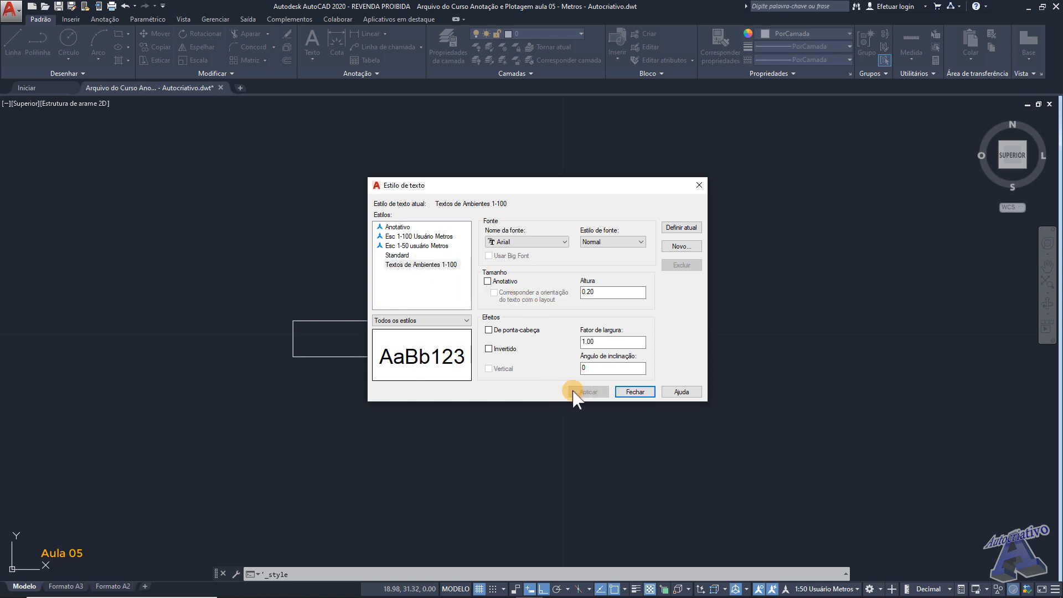
Compare the height settings of the Standard and Textos de Ambientes 1-100 text styles
click(427, 265)
click(409, 255)
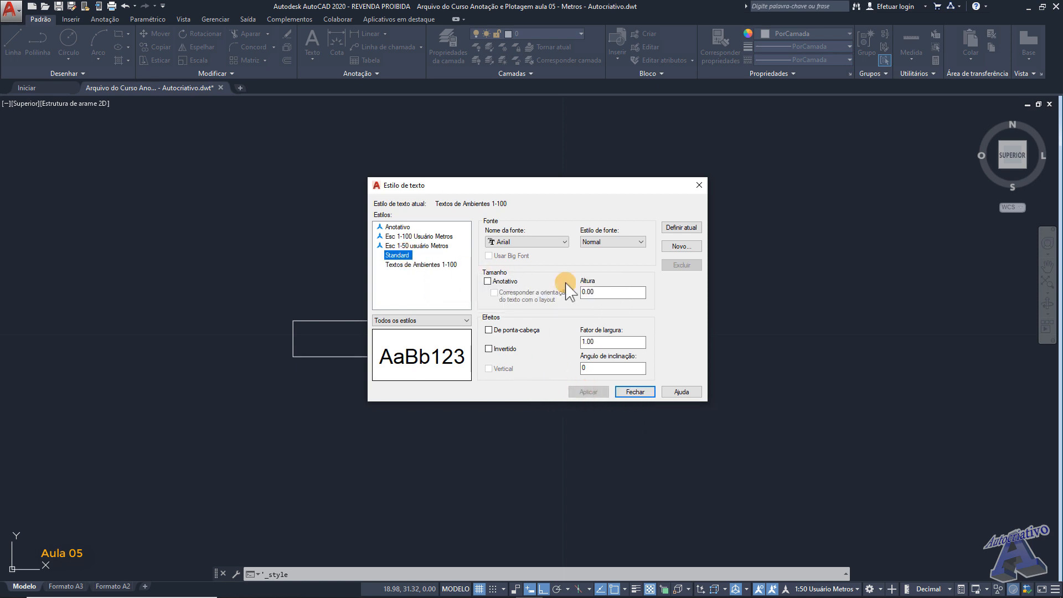
click(435, 266)
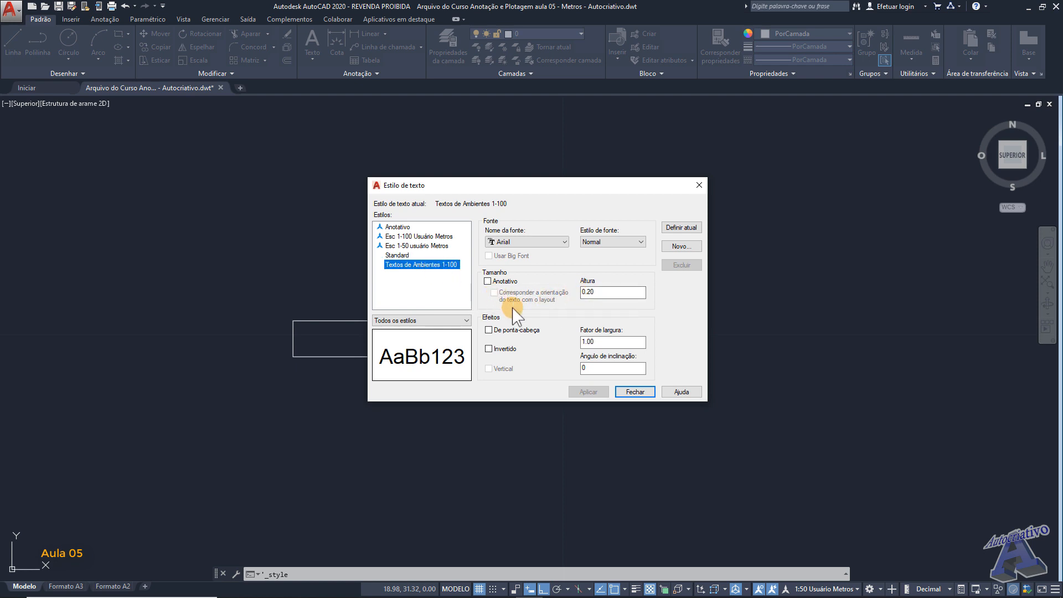
right_click(420, 270)
click(452, 285)
click(397, 256)
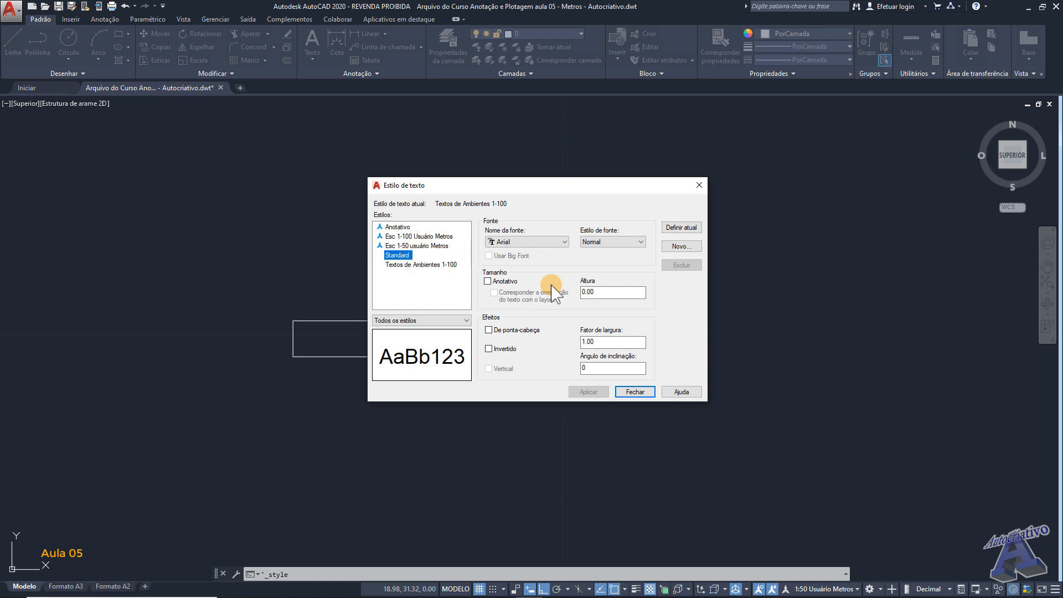
click(431, 265)
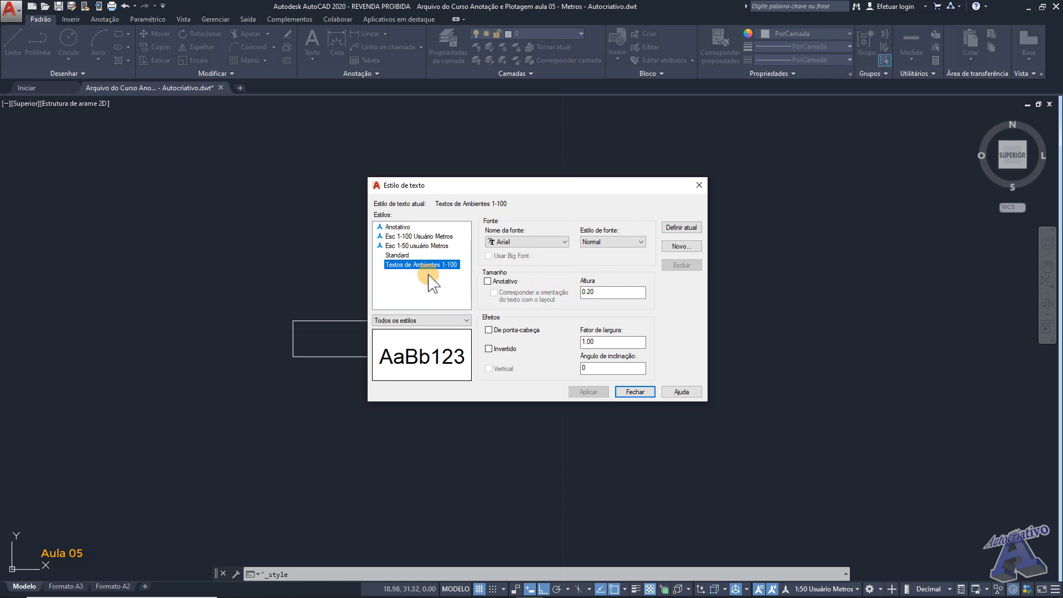
Create a new text style named Textos de Ambientes 1-25
click(682, 246)
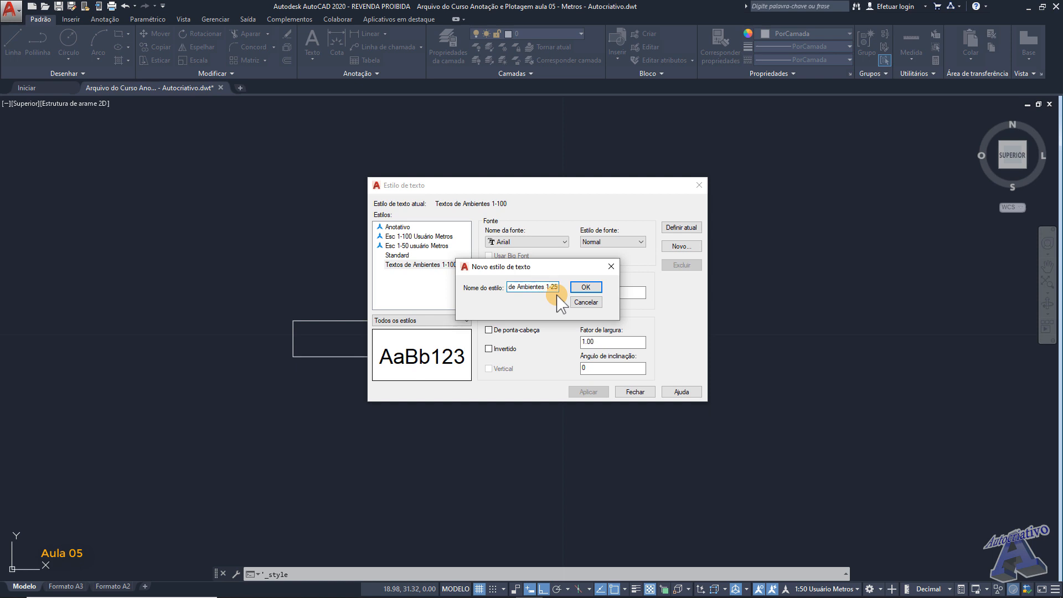
click(586, 286)
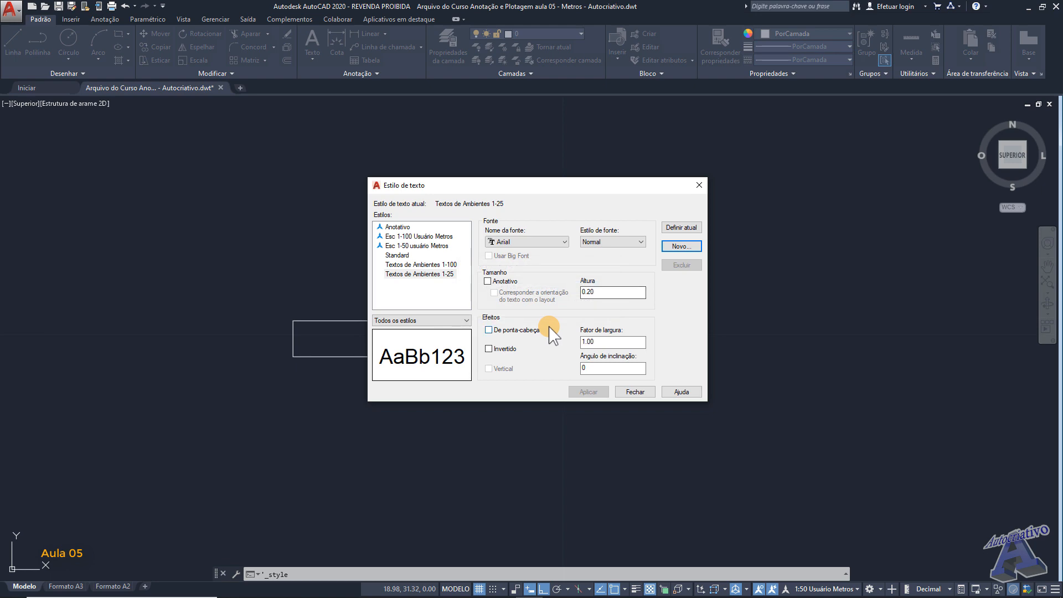
Switch to Excel and look up the Texto de Ambientes height for scale 1:25 in the font-size table
click(611, 593)
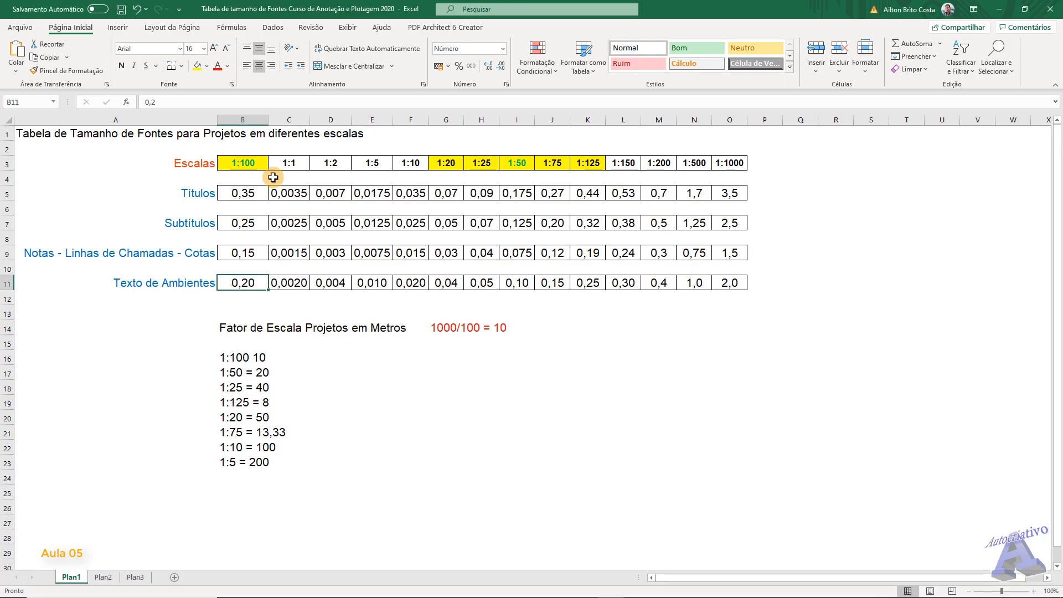
click(485, 164)
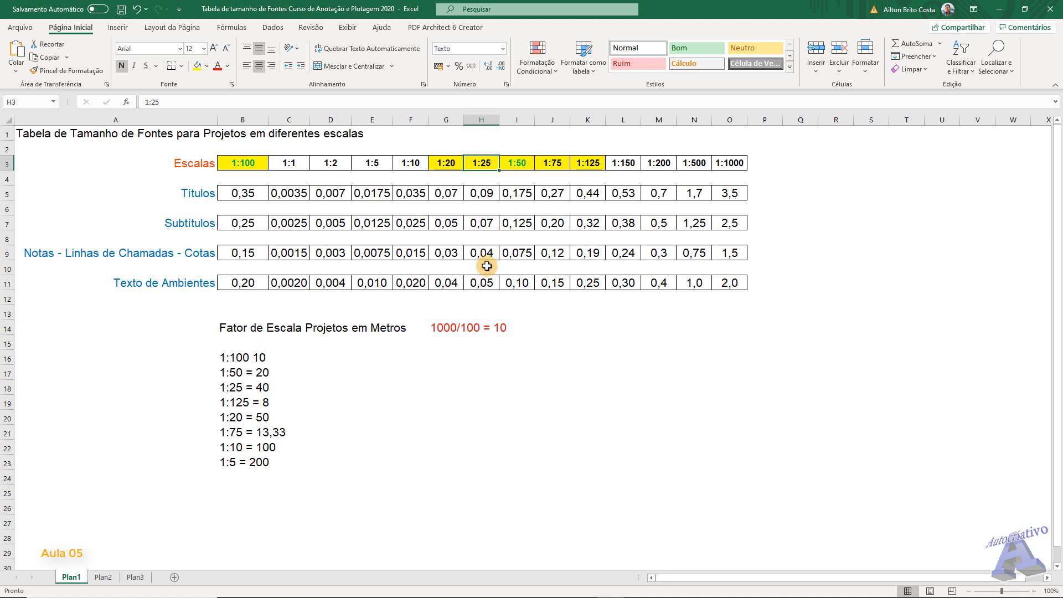
click(474, 283)
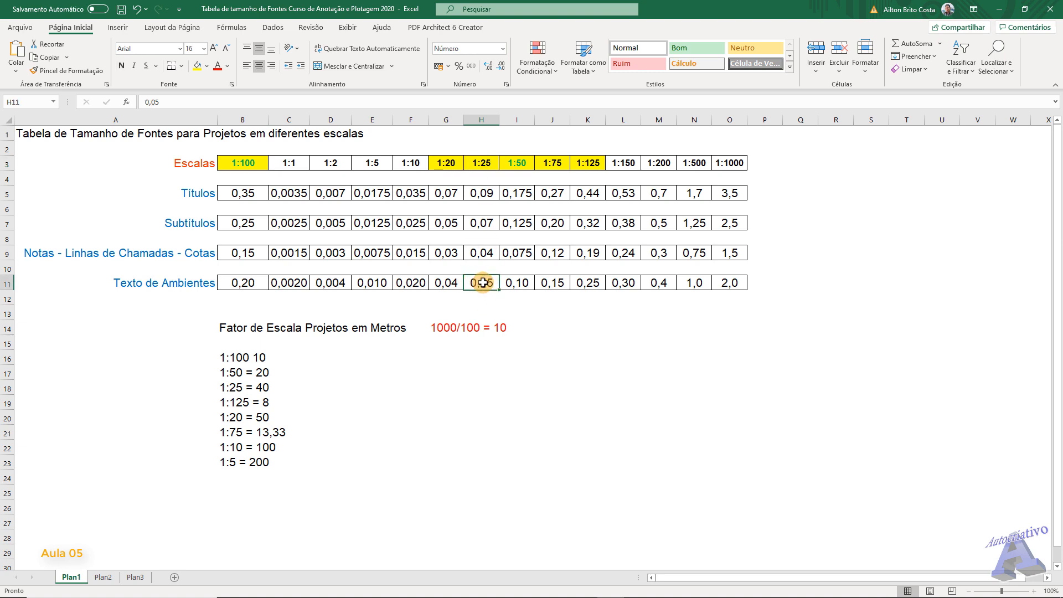
Switch to AutoCAD, set the Textos de Ambientes 1-25 style's height to 0.05 and apply the change
click(529, 587)
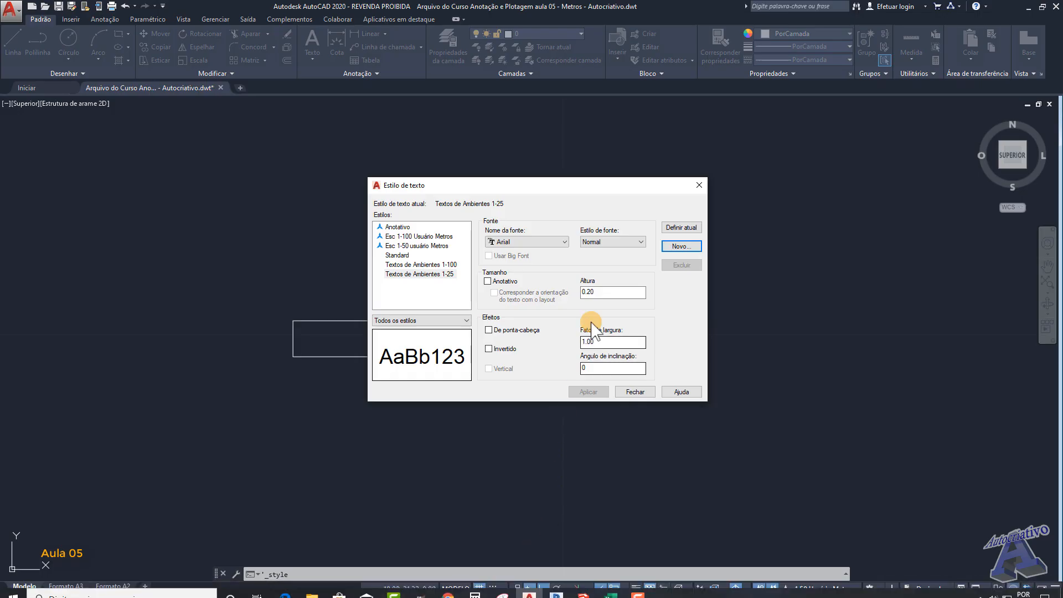
drag(605, 292, 566, 291)
text(0)
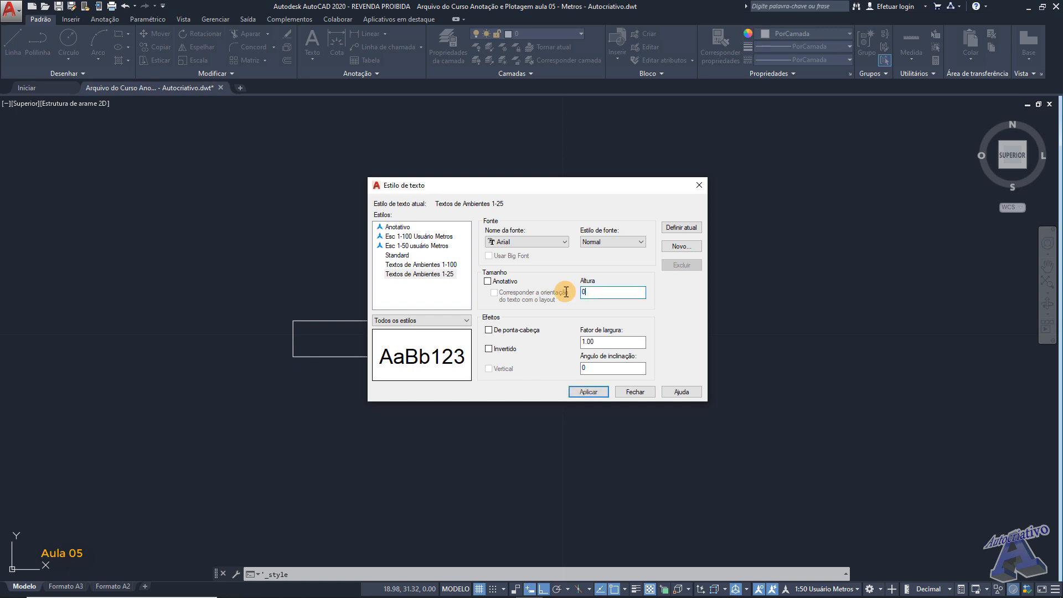
click(589, 392)
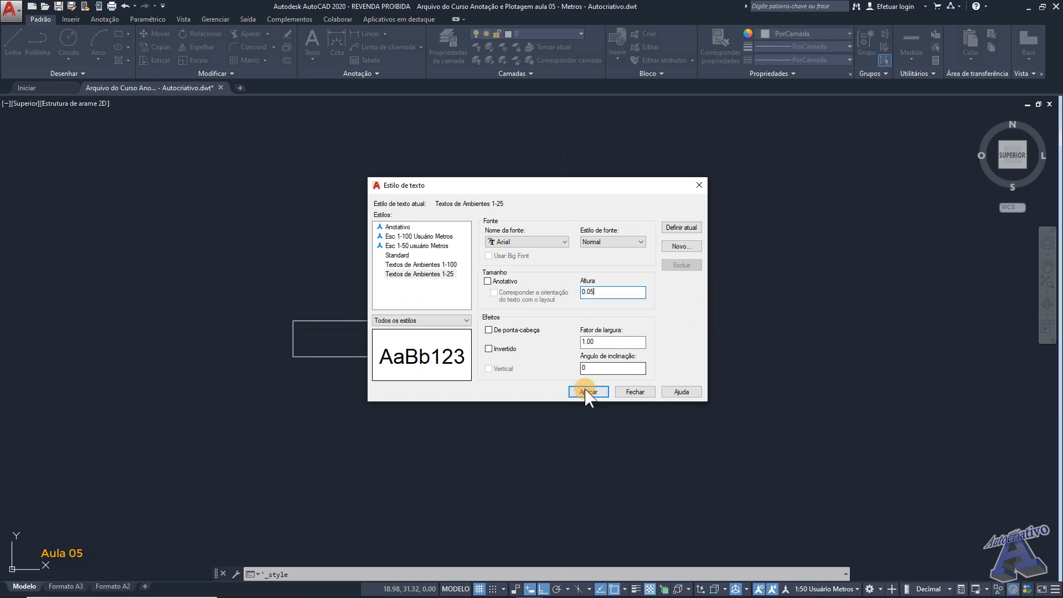
click(446, 275)
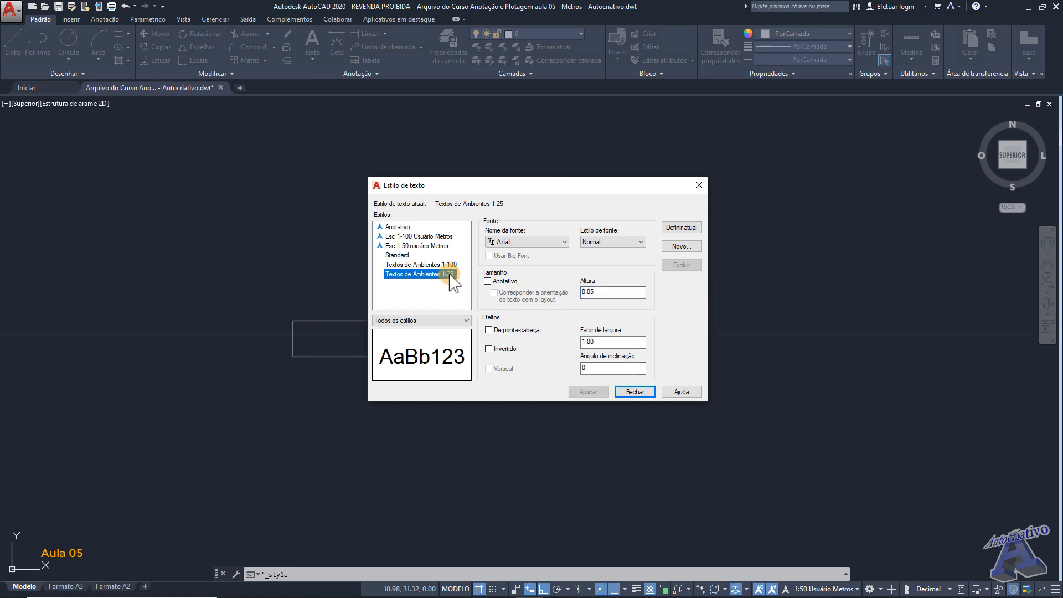
Create a new text style named Textos de Ambientes 1-50 and select it in the style list
click(681, 245)
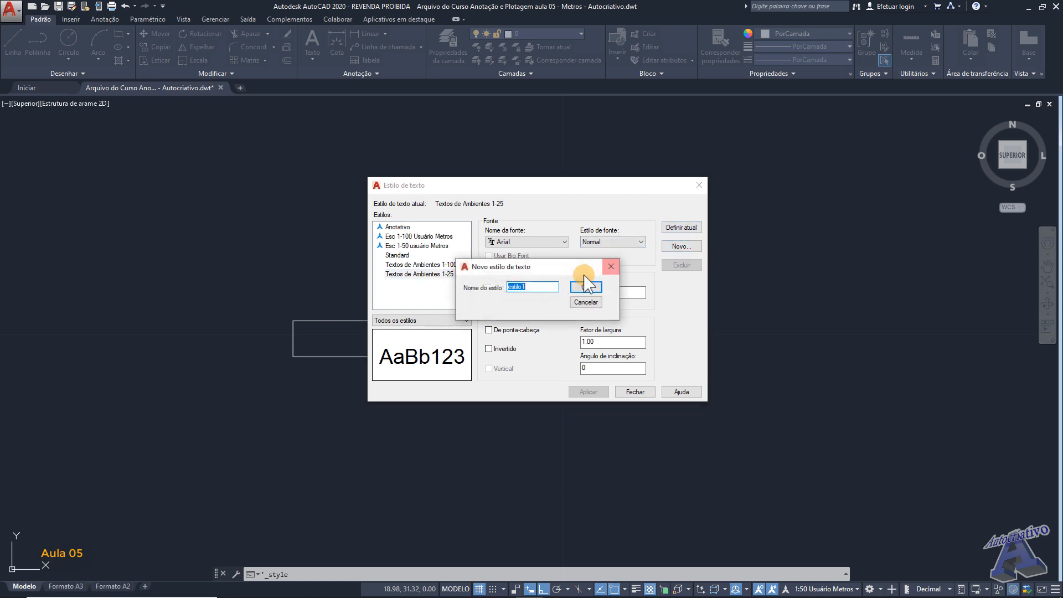
key(ctrl+v)
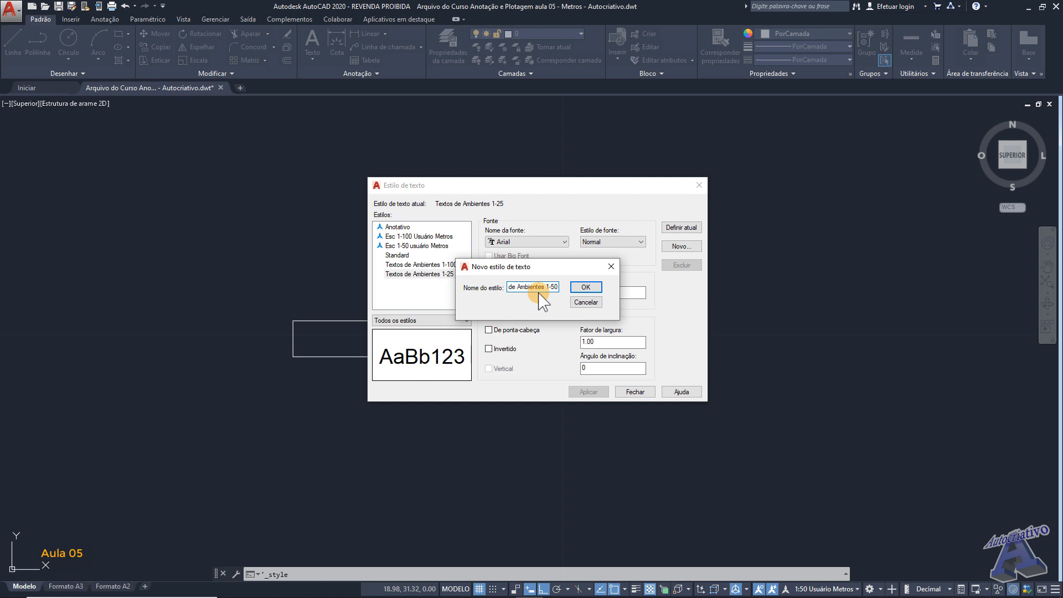
click(582, 289)
click(442, 284)
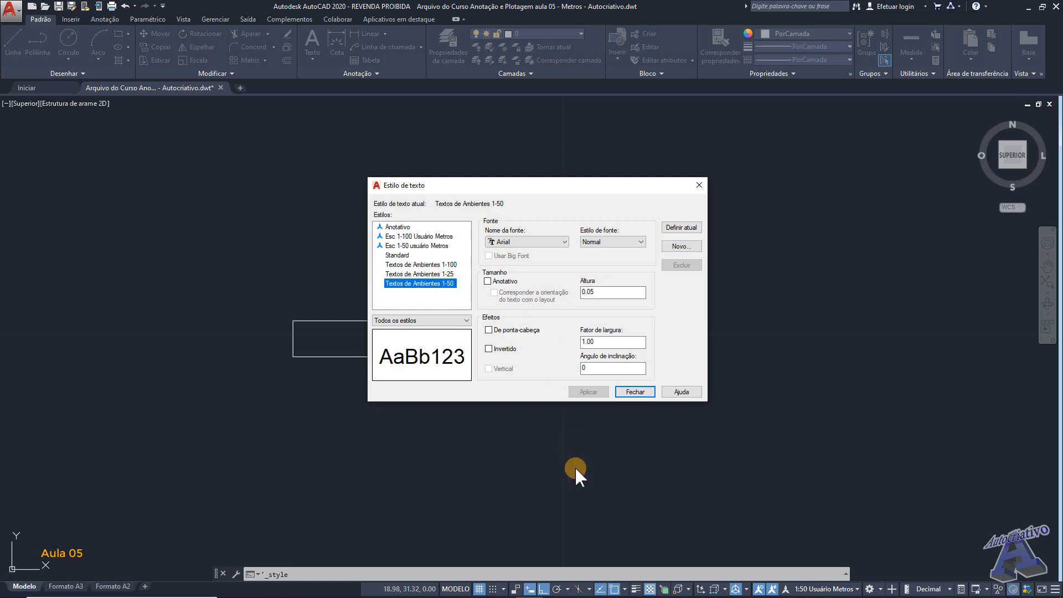
Switch to Excel and look up the Texto de Ambientes height for scale 1:50 in the font-size table
click(618, 589)
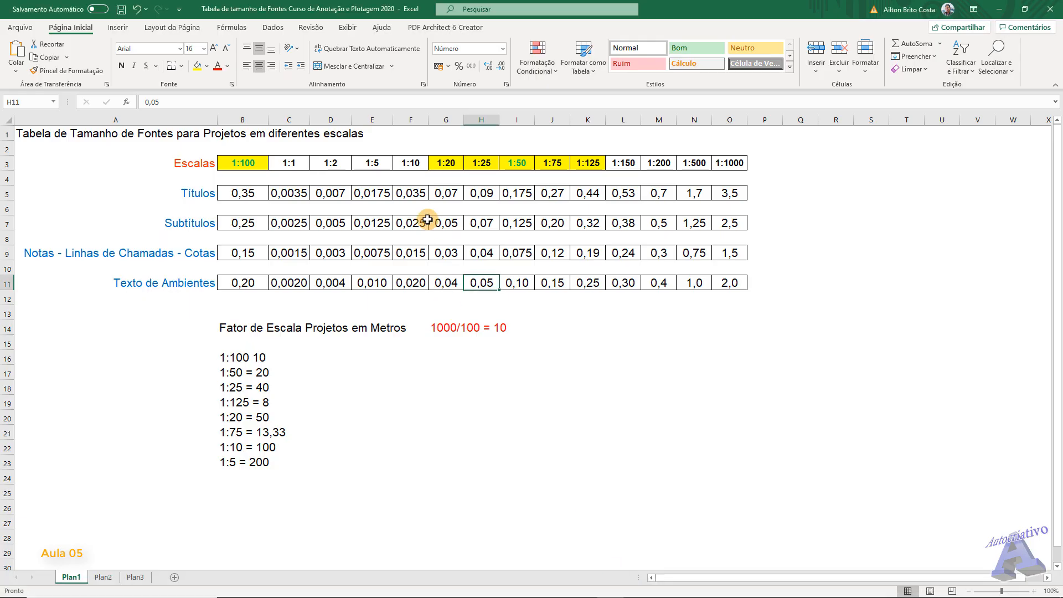
click(512, 165)
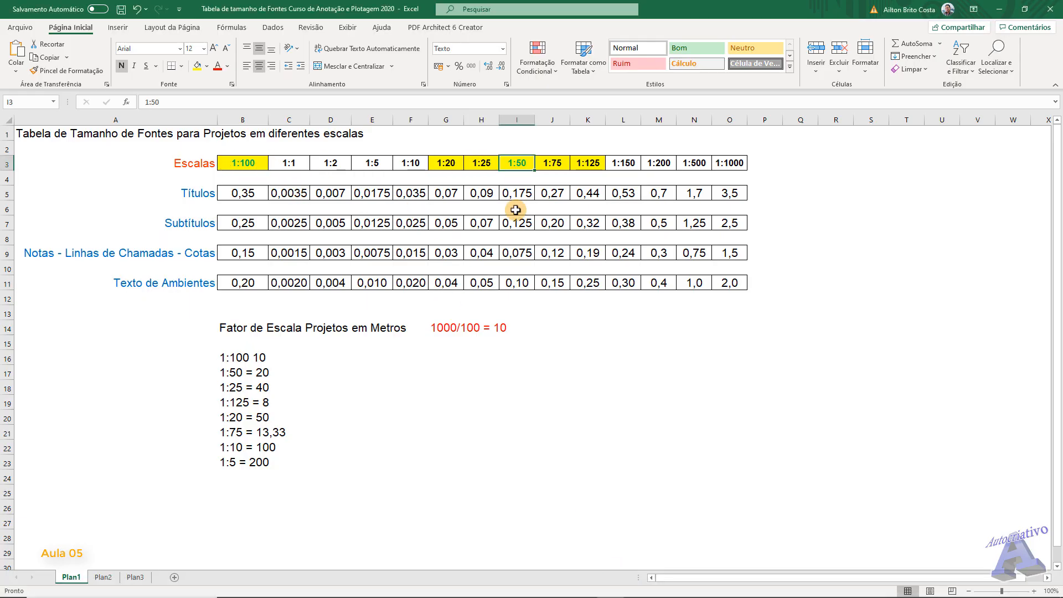
click(518, 283)
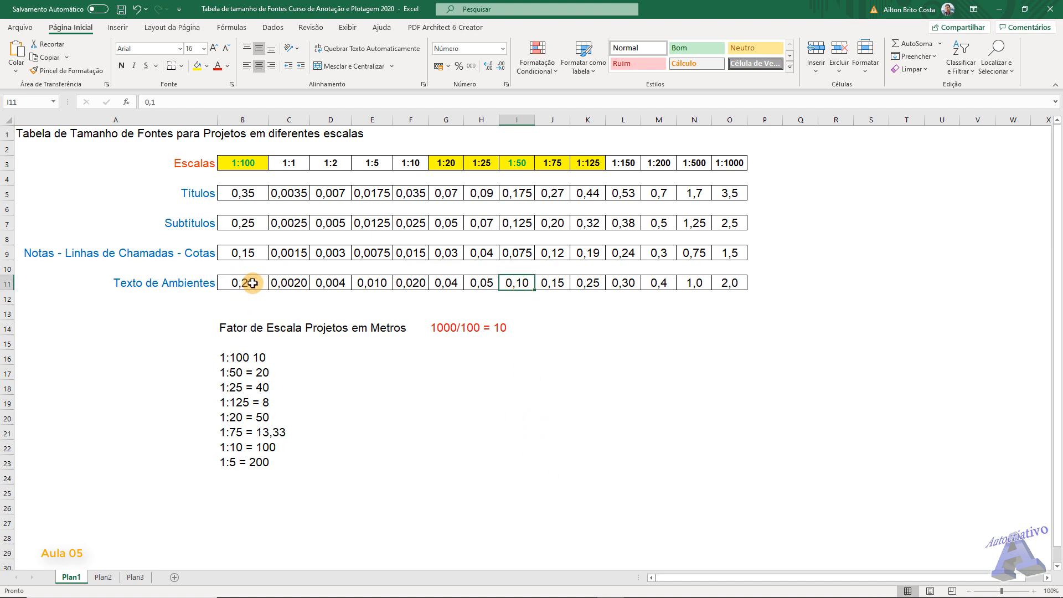
mouse_move(610, 591)
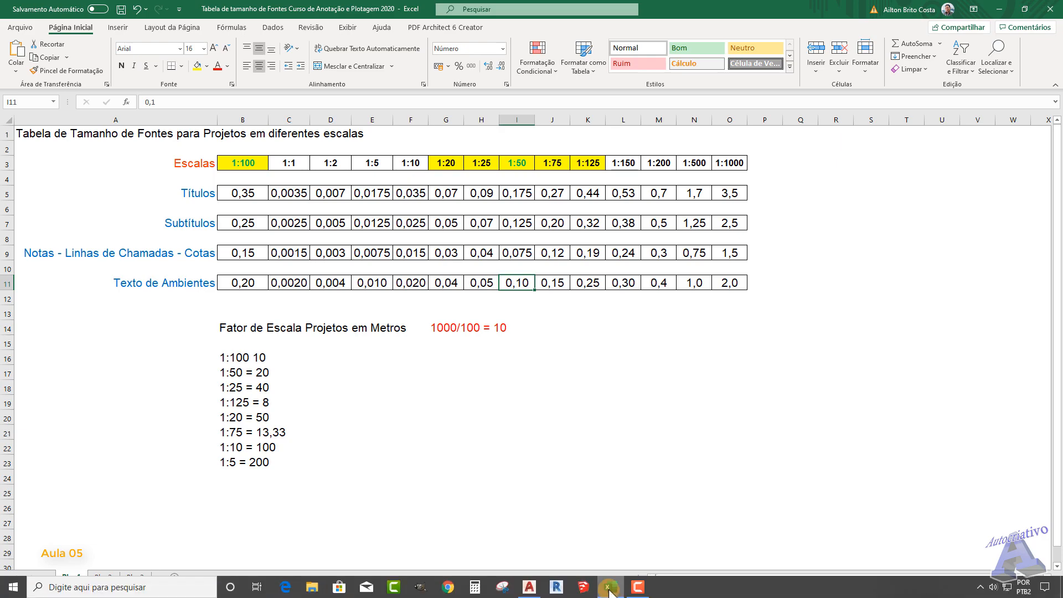
Switch to AutoCAD, set the Textos de Ambientes 1-50 style's height to 0.10 and apply the change
click(529, 588)
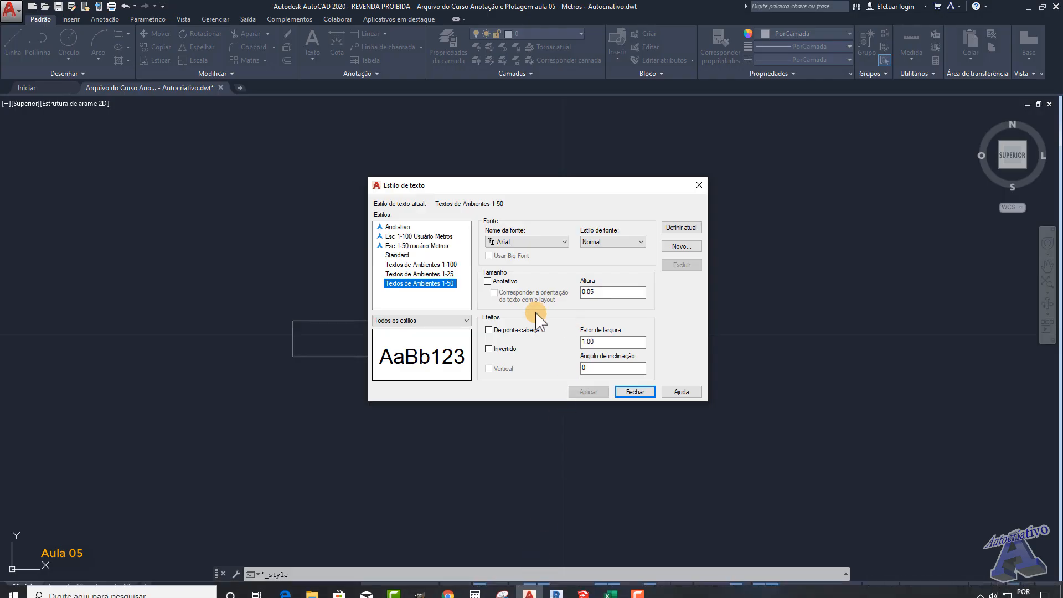
double_click(596, 291)
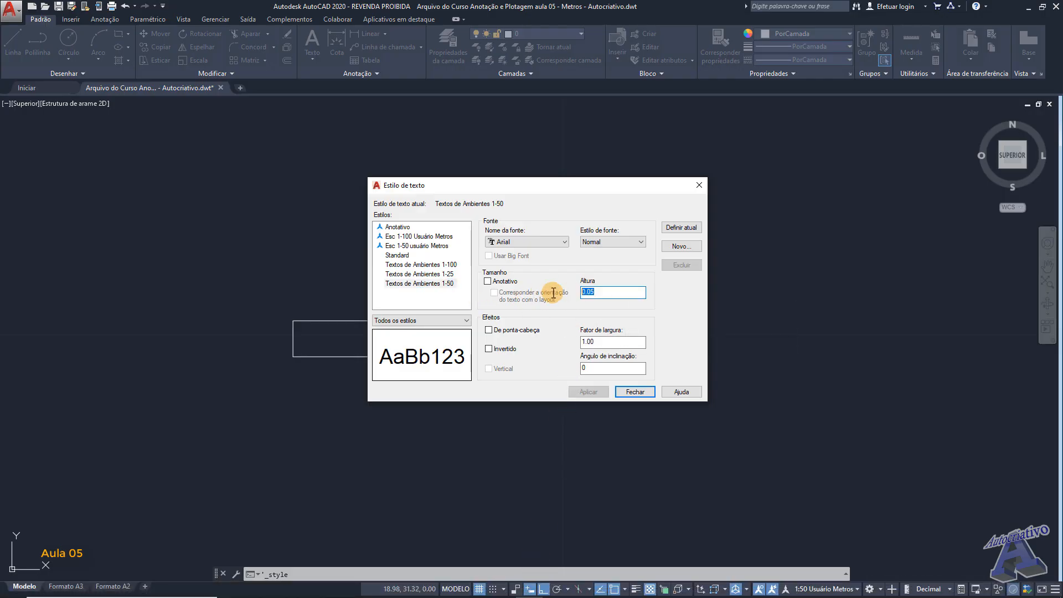
text(0.10)
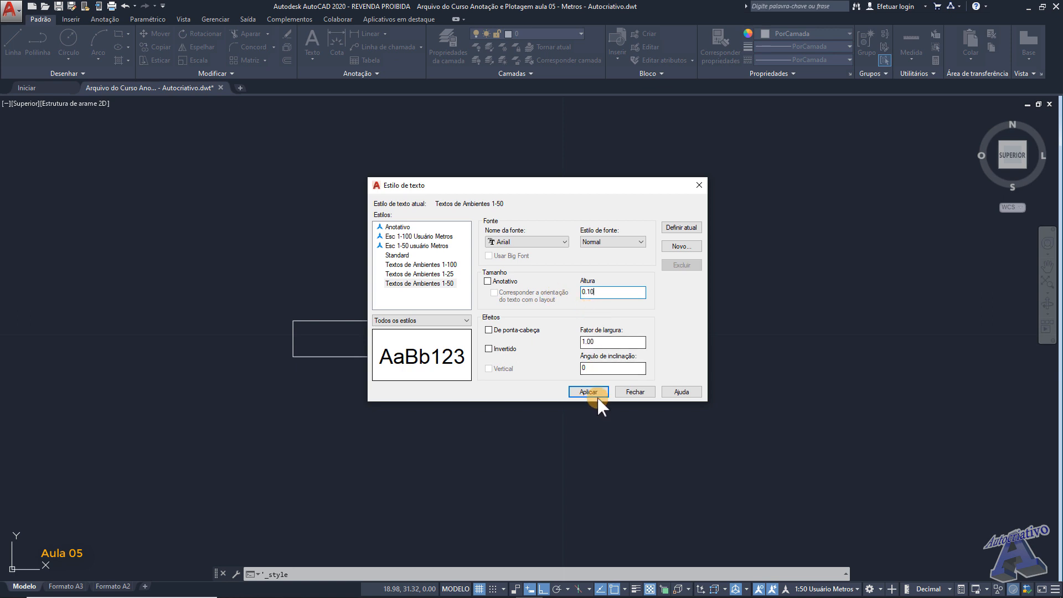
click(596, 395)
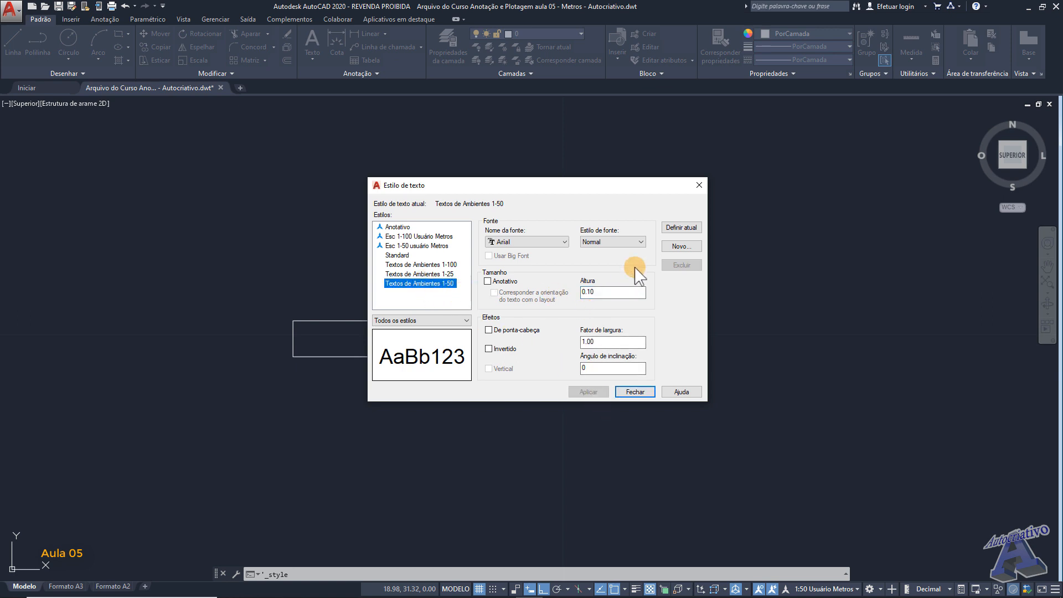
Create a new text style named Textos de Ambientes 1-125 and select it in the style list
click(677, 246)
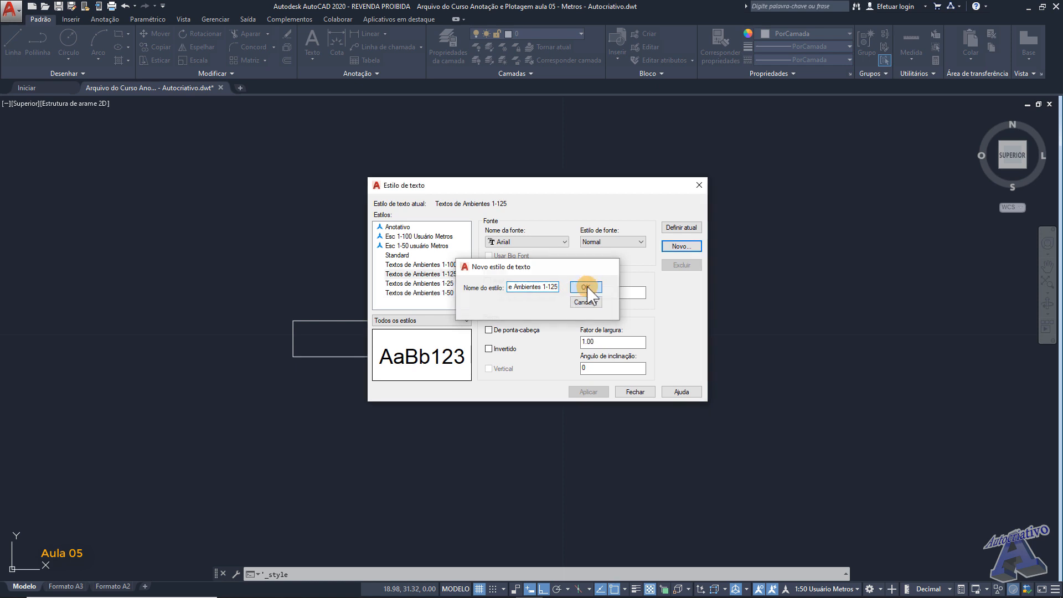
click(586, 287)
click(442, 274)
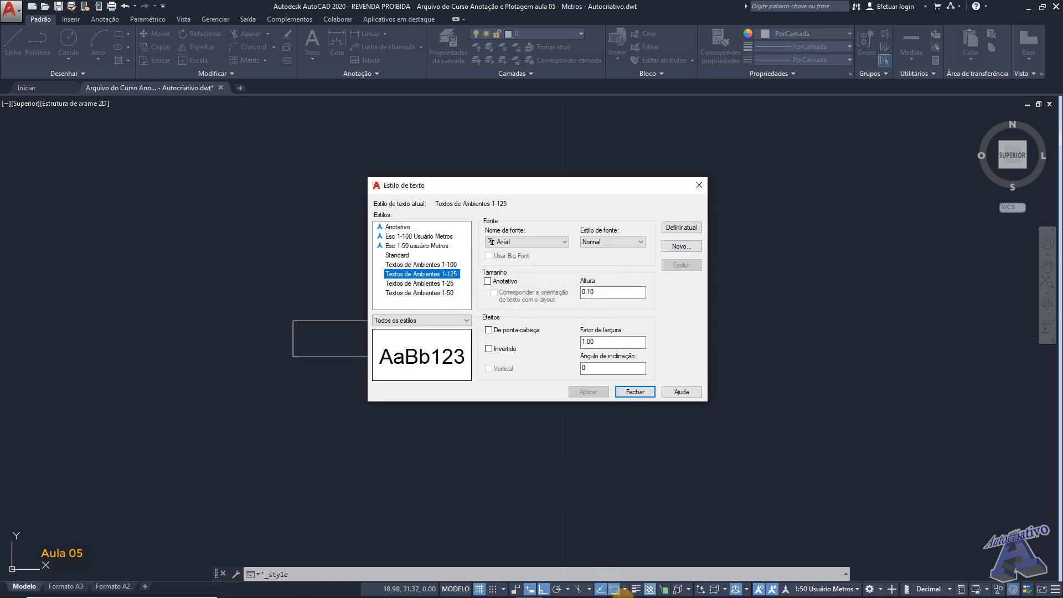
Look up the Texto de Ambientes height for scale 1:125 in the Excel font-size table and return to AutoCAD
click(610, 591)
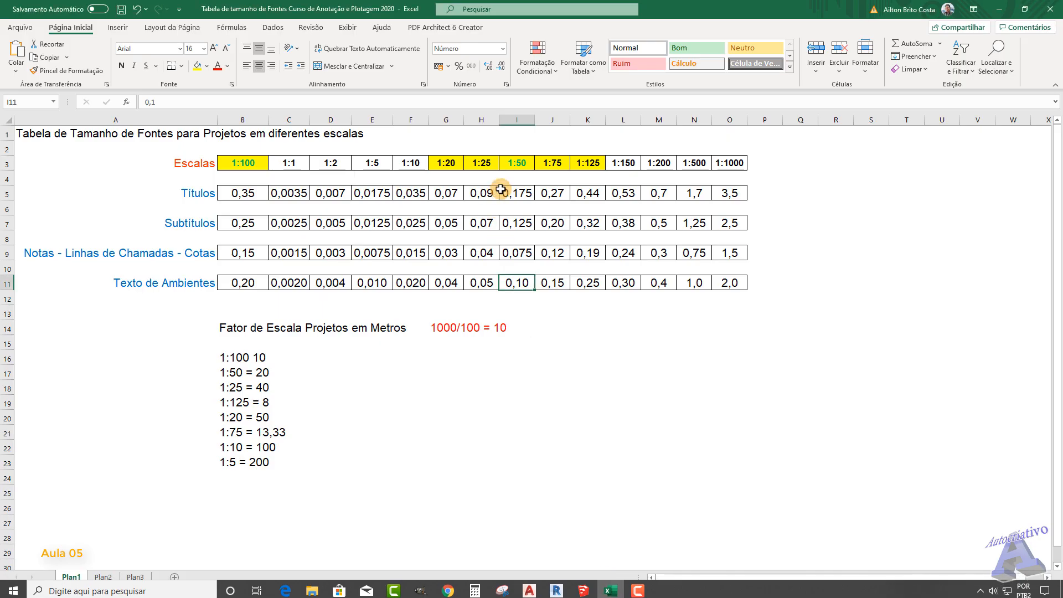
click(587, 162)
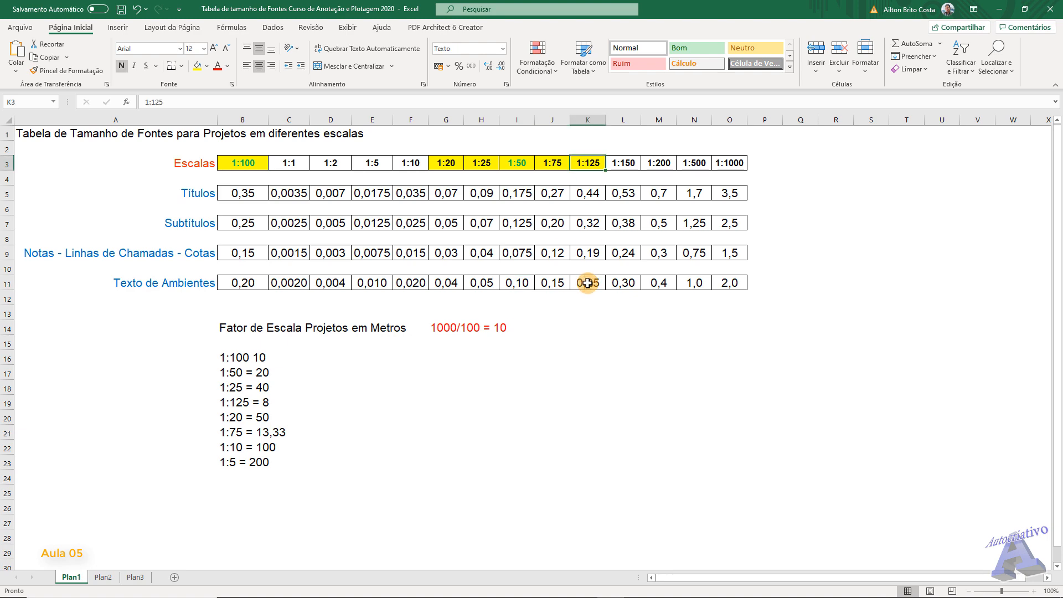
click(529, 587)
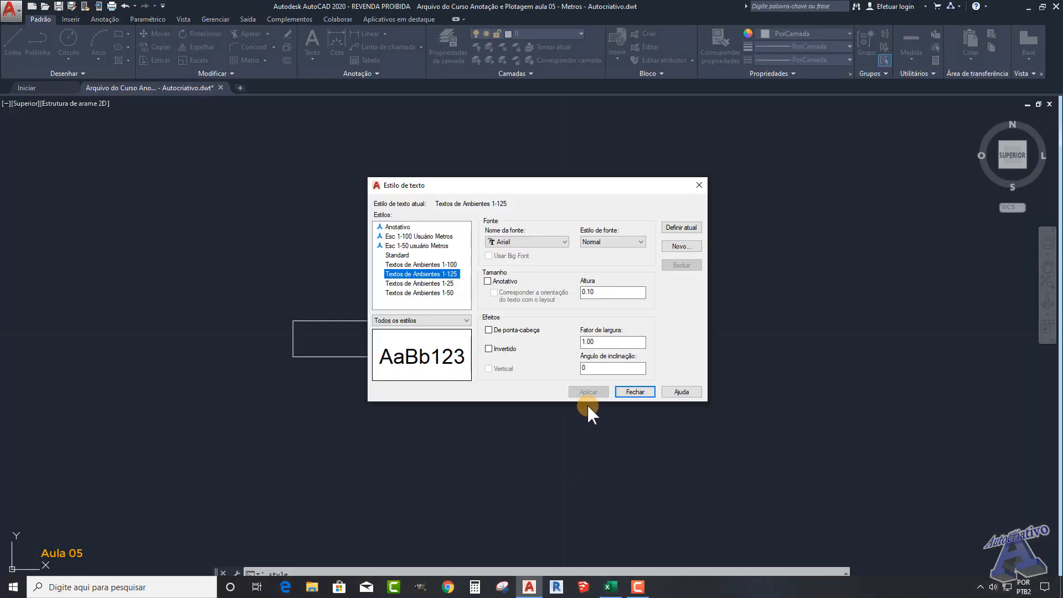
Set the text height of the Textos de Ambientes 1-125 style to 0.25 and apply it
double_click(588, 292)
text(0.25)
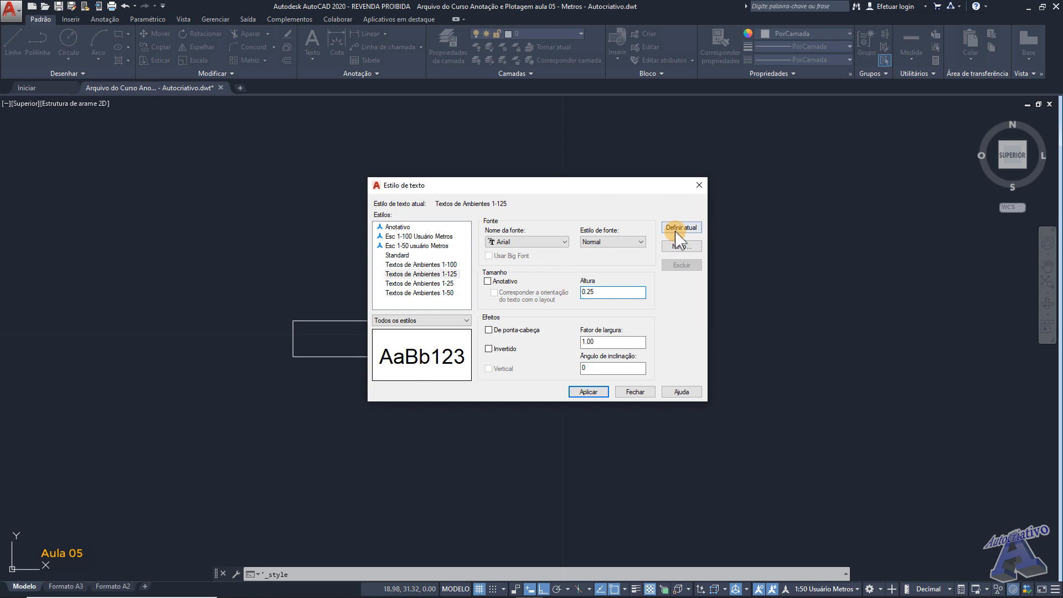
click(599, 393)
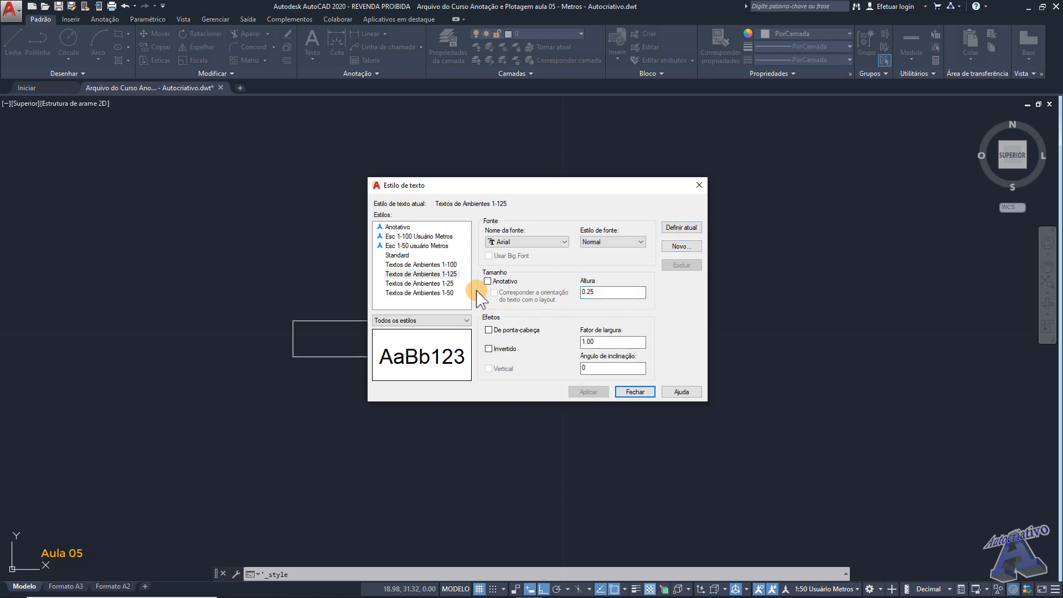
Create a new text style named Textos de Ambientes 1-20 based on the 1-125 style
click(447, 275)
click(677, 249)
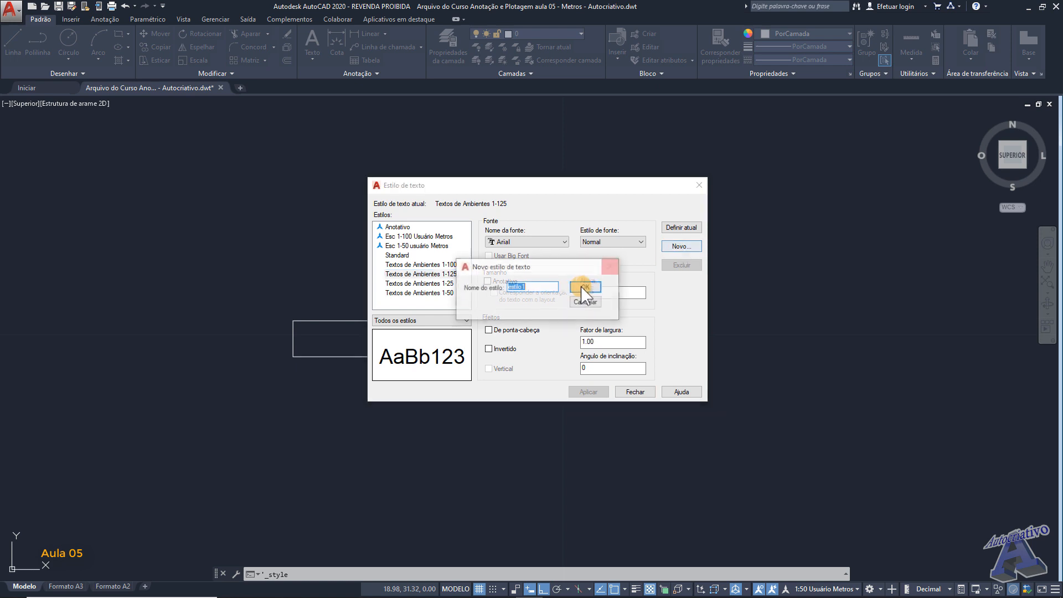
text(Textos de Ambientes 1-100)
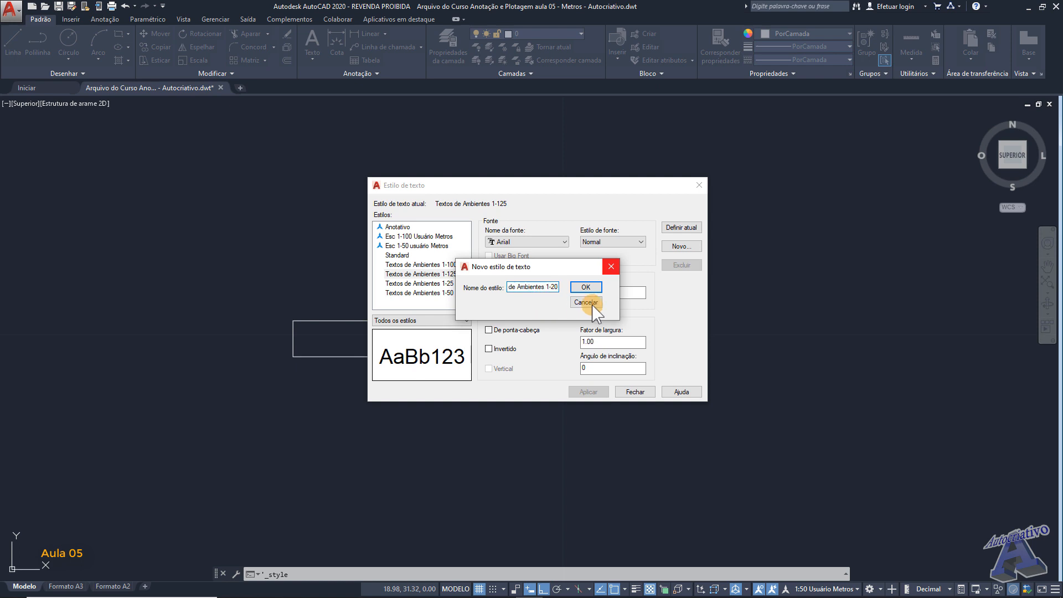
click(586, 287)
click(437, 283)
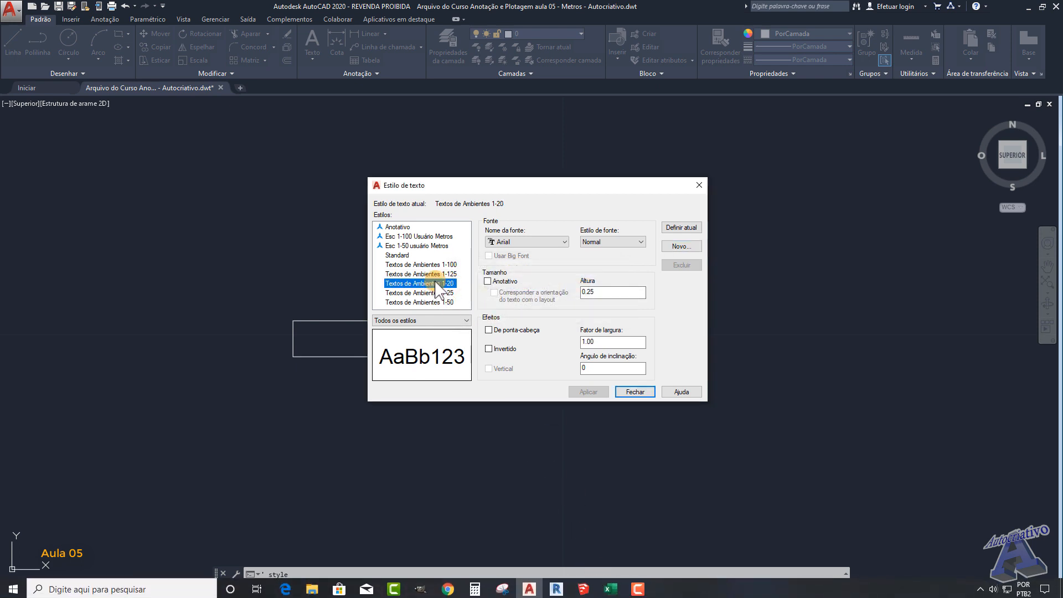
Look up scale 1:20 in the Excel font-size table, return to AutoCAD and apply a height of 0.04 to Textos de Ambientes 1-20
click(609, 588)
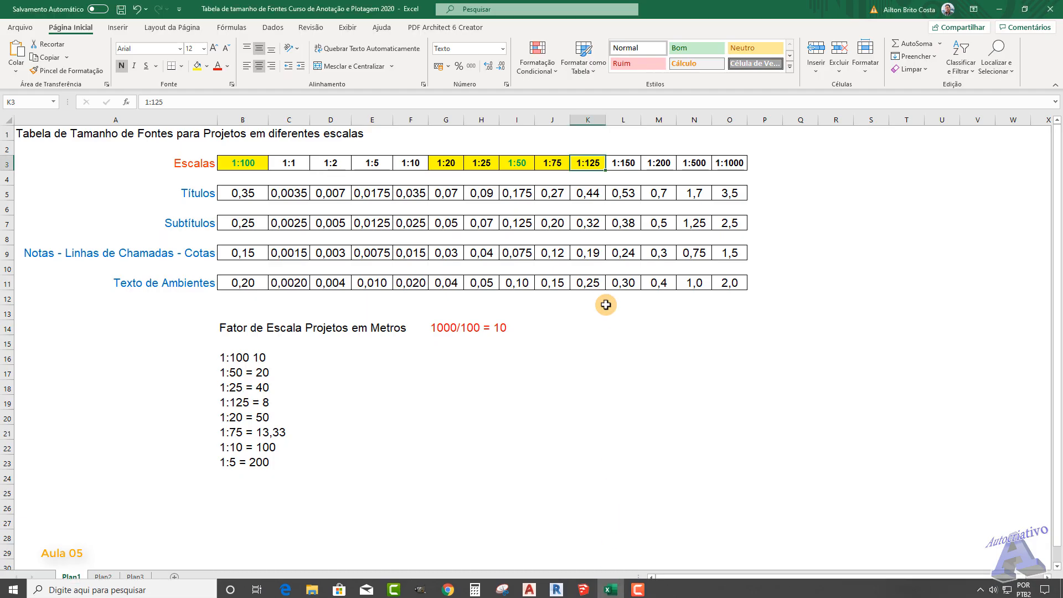
click(444, 164)
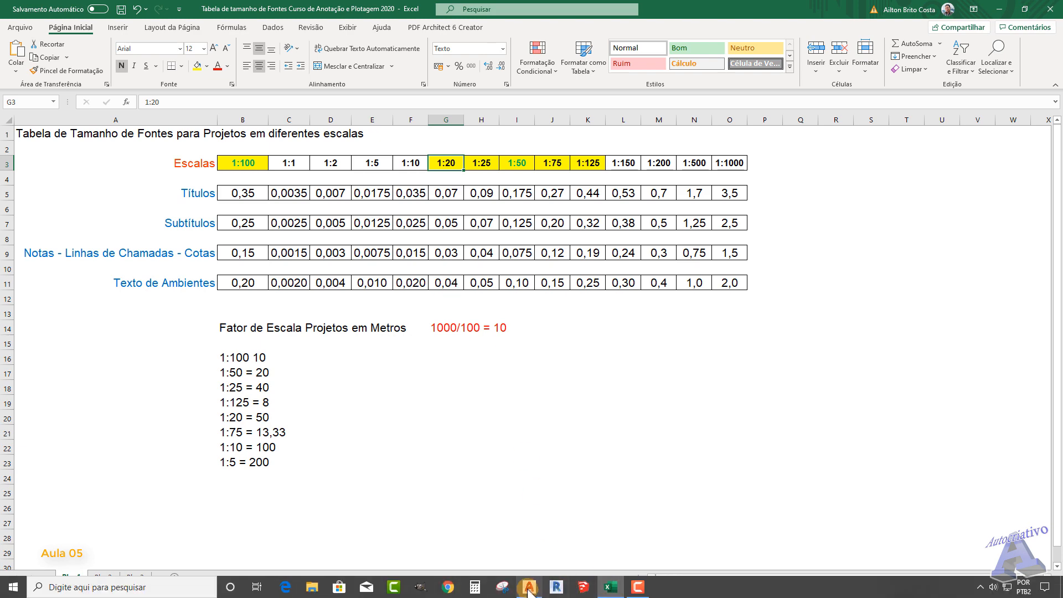
click(530, 587)
double_click(601, 292)
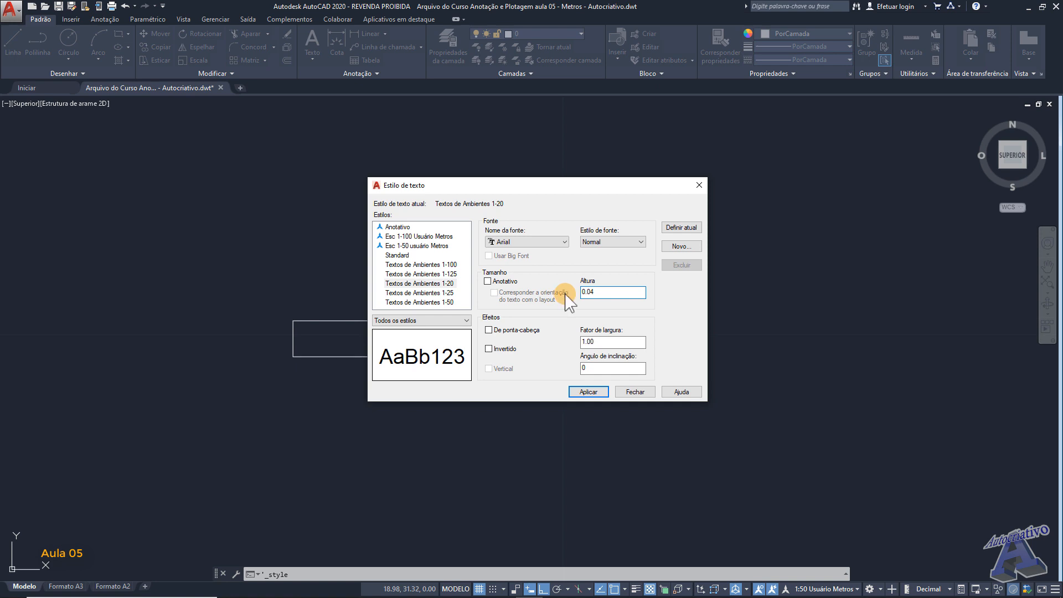
click(590, 392)
Create a new text style named Textos de Ambientes 1-75 and select it in the style list
click(677, 248)
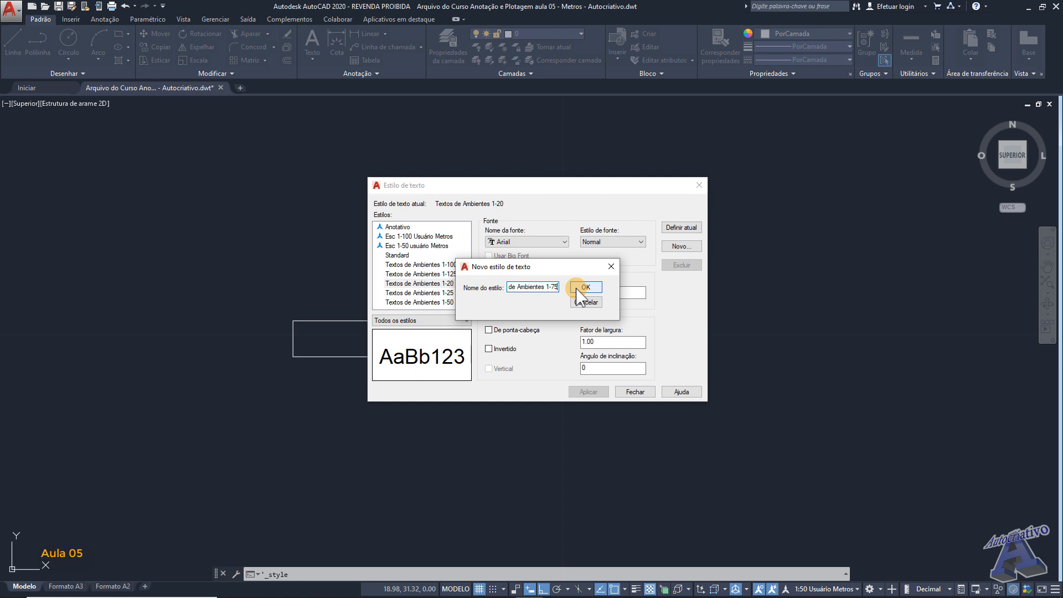
click(577, 289)
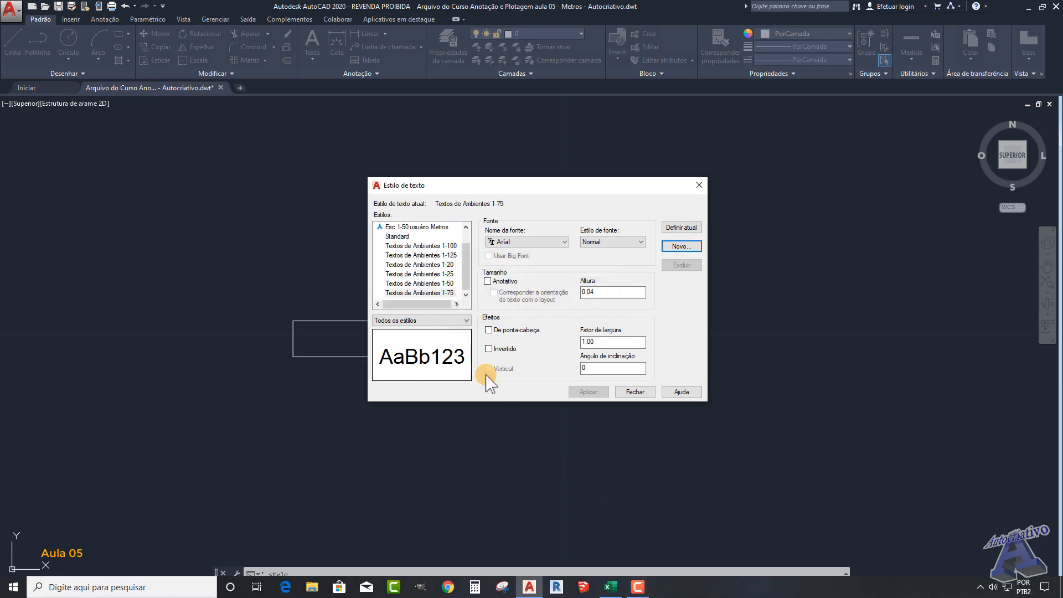
click(441, 293)
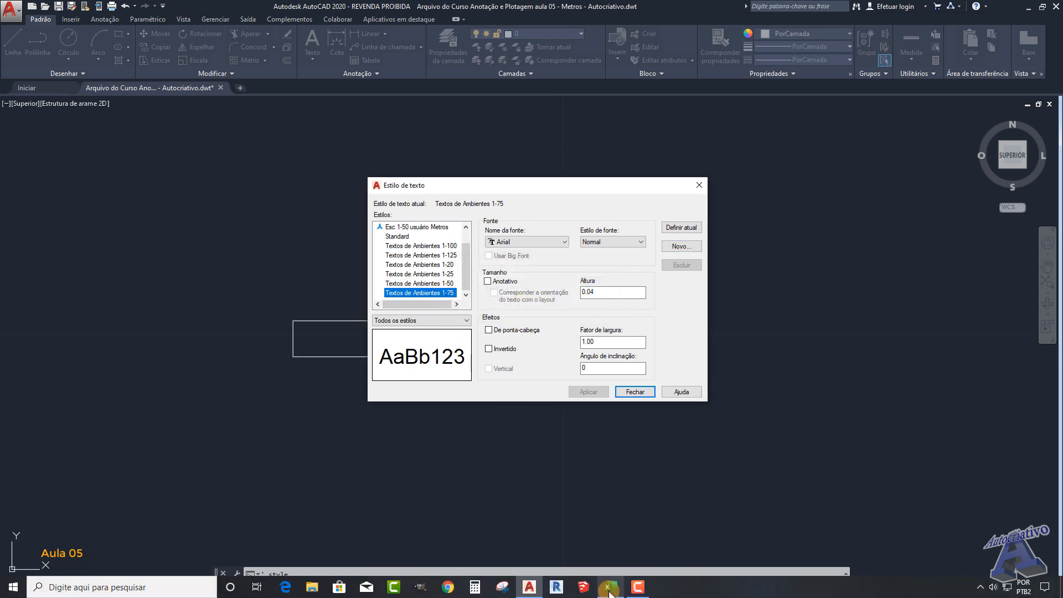
Look up scale 1:75 in the Excel font-size table, return to AutoCAD and apply a height of 0.15 to Textos de Ambientes 1-75
click(610, 589)
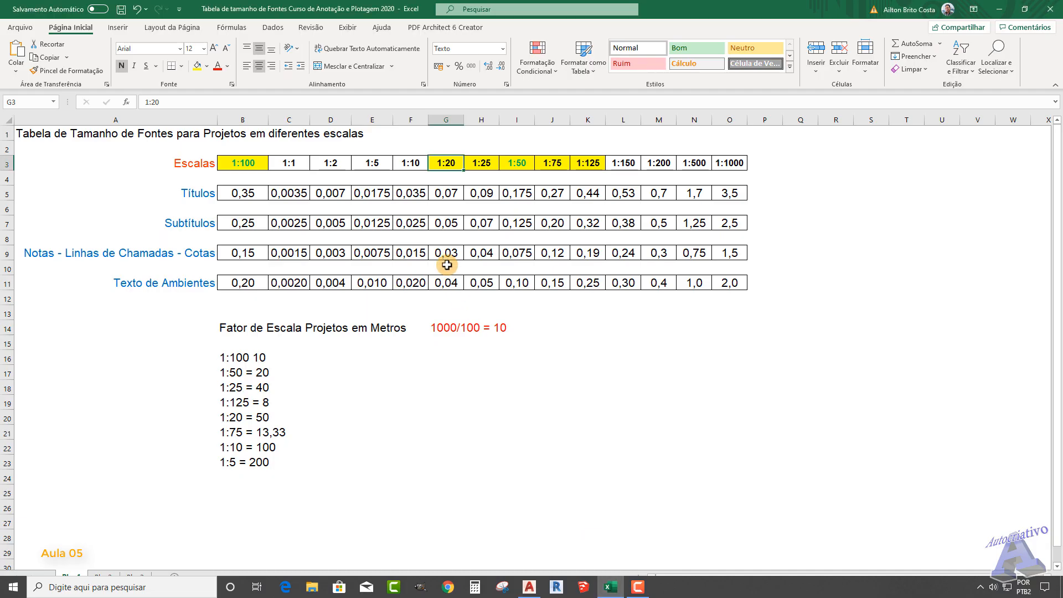
click(553, 166)
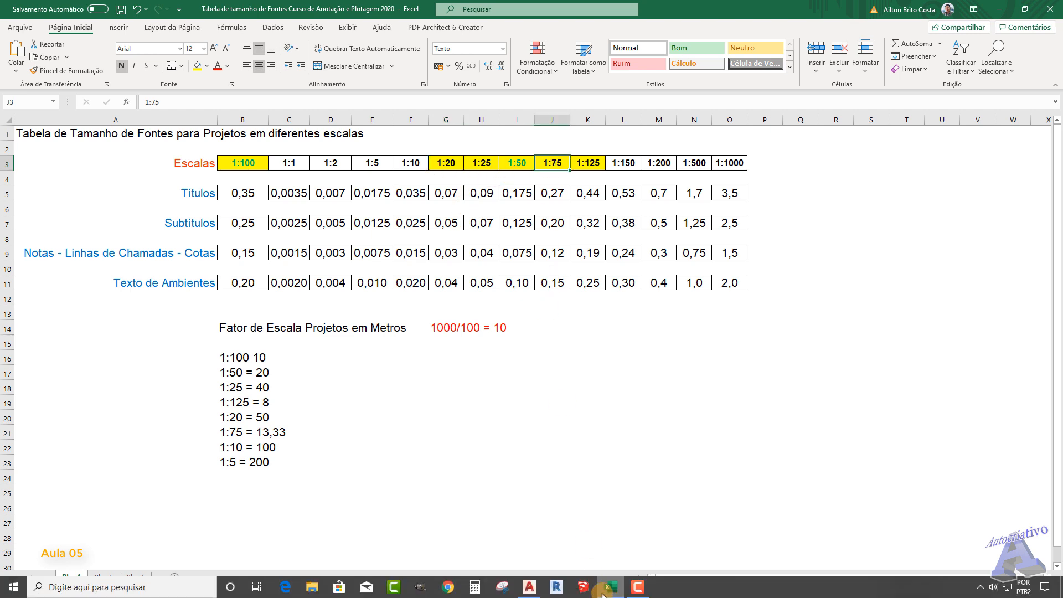
click(530, 591)
double_click(588, 292)
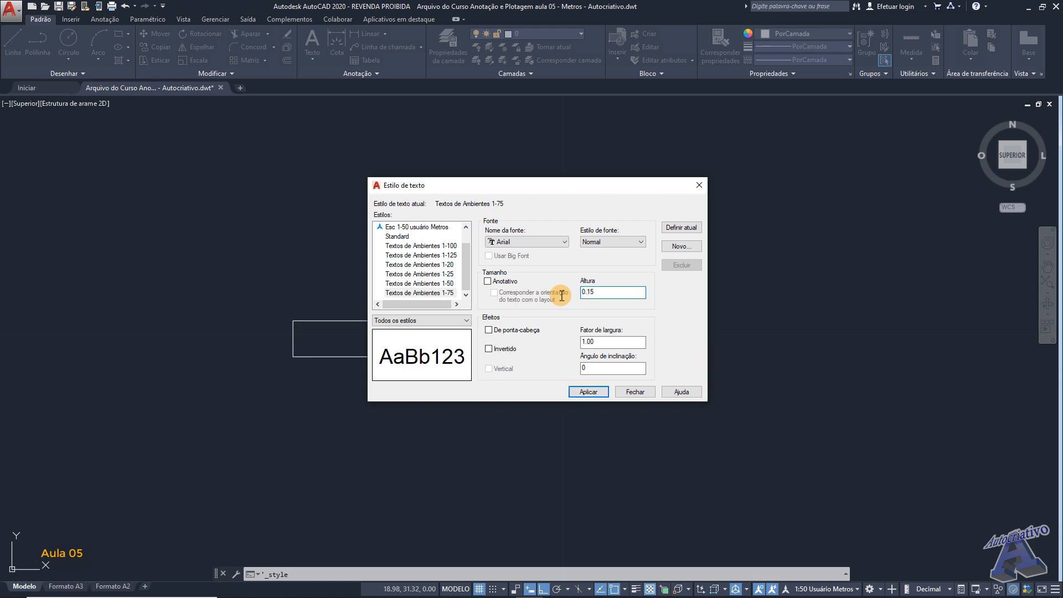
text(0.15)
click(591, 393)
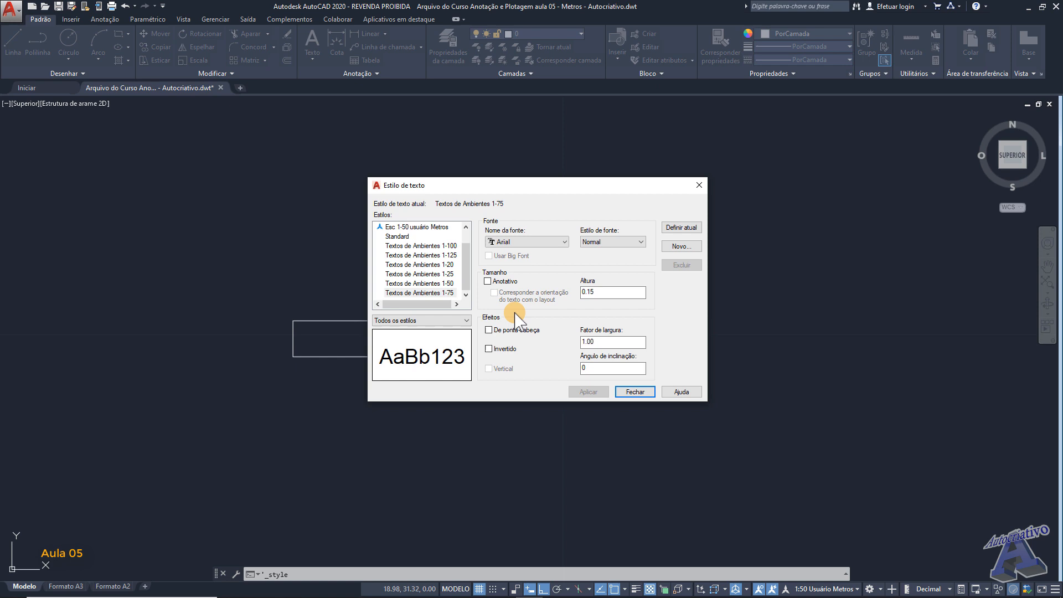
Review the text height of each Textos de Ambientes style, from 1-100 through 1-75
click(445, 247)
click(436, 256)
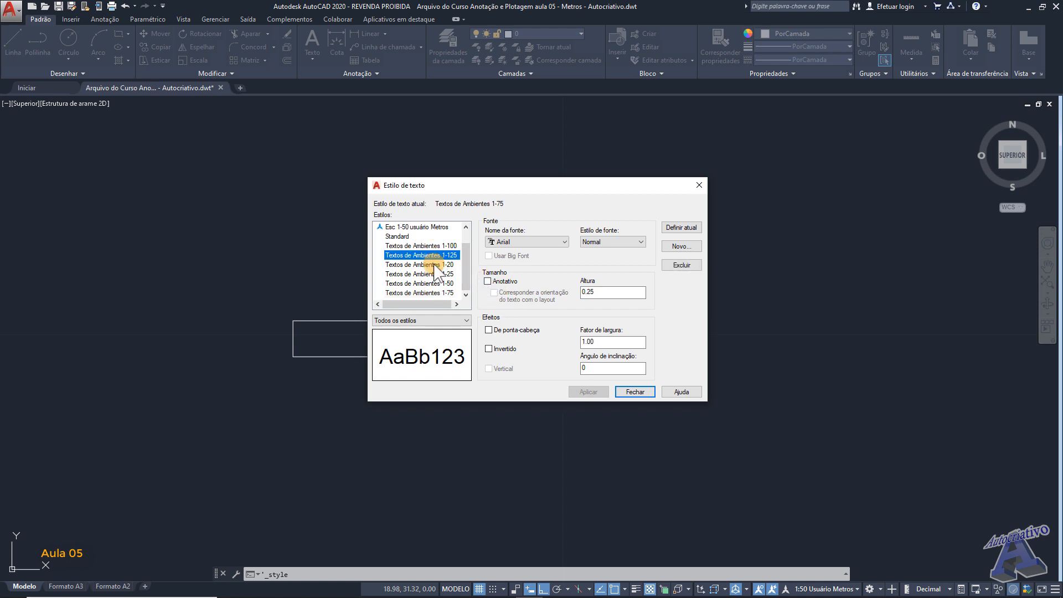
click(435, 265)
click(434, 274)
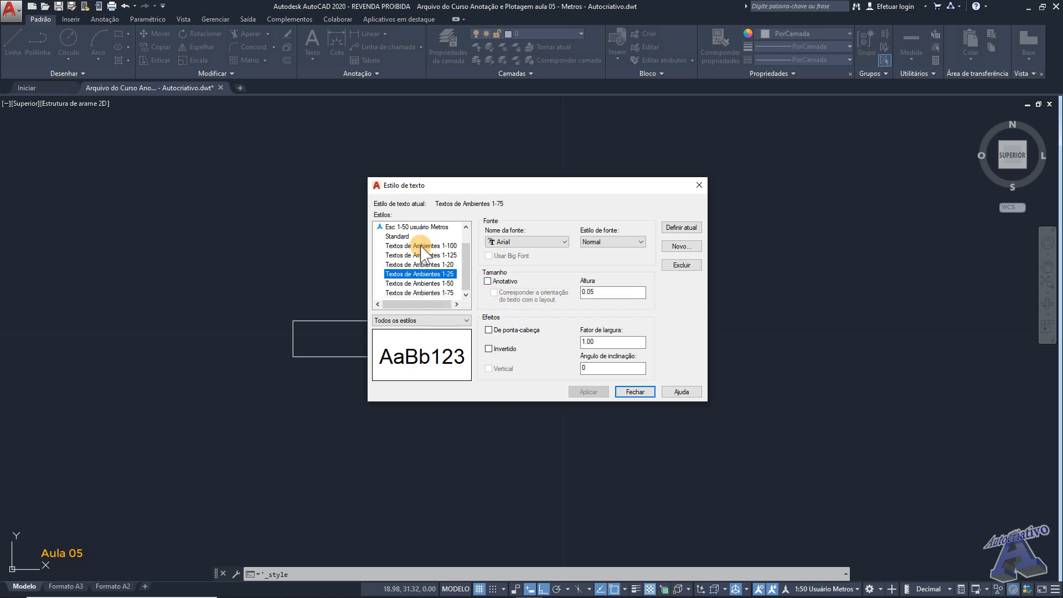
click(422, 246)
click(423, 256)
click(427, 266)
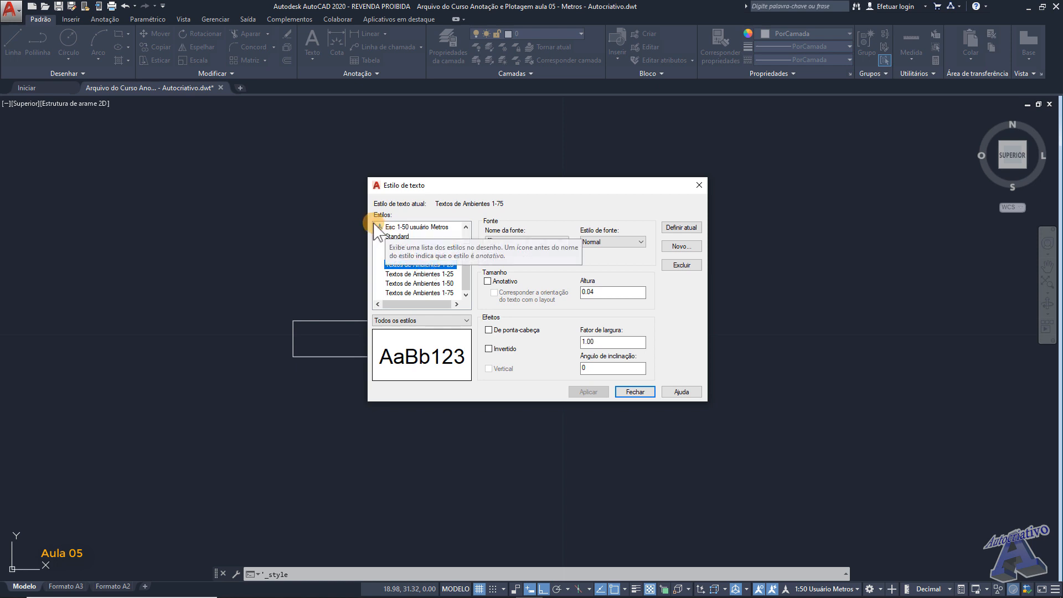
click(430, 274)
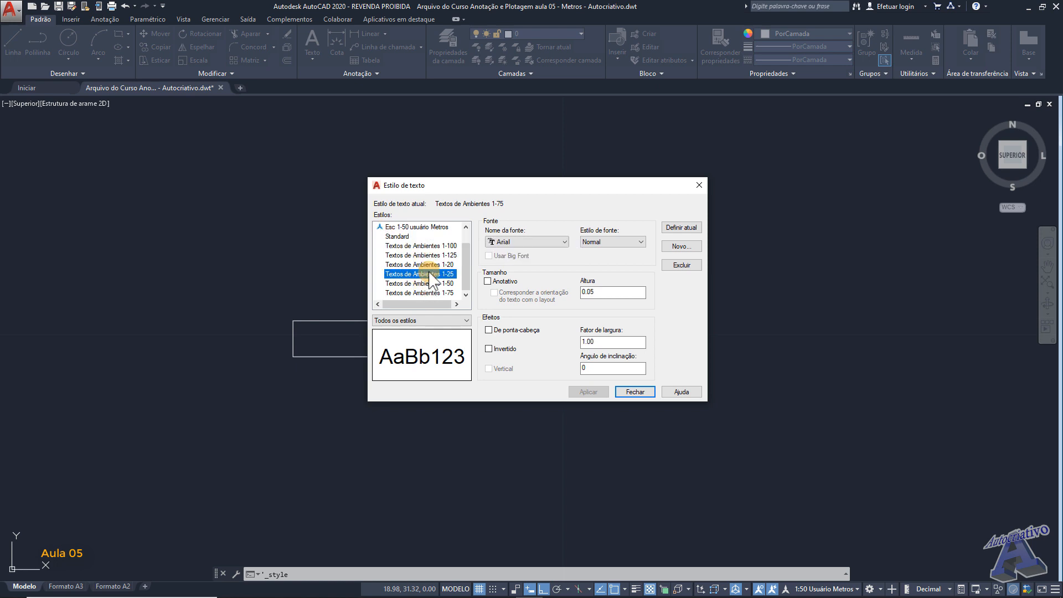
click(437, 283)
click(438, 293)
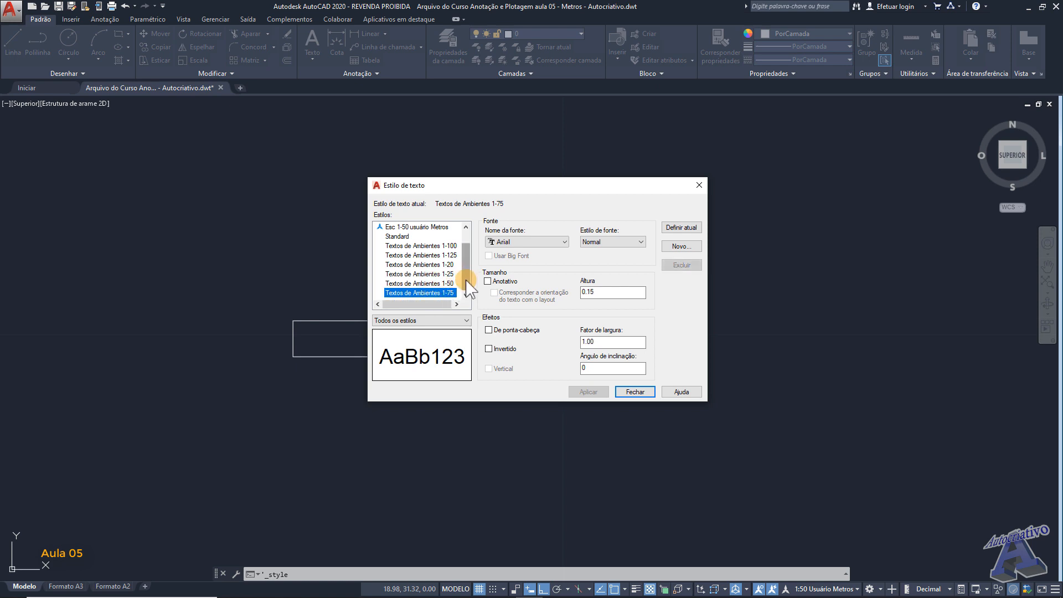
click(437, 284)
click(435, 274)
click(437, 264)
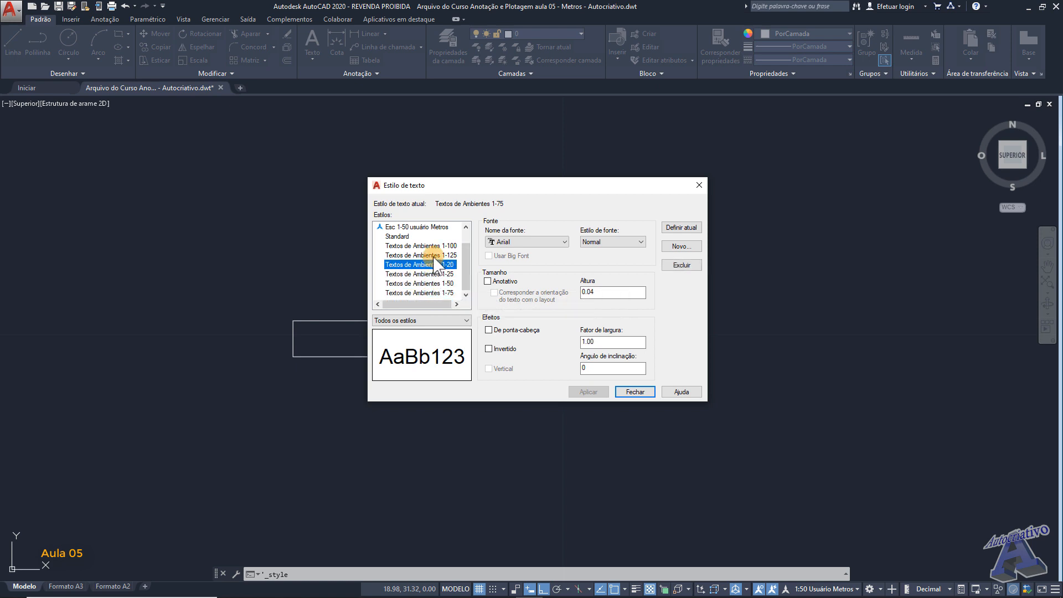
click(435, 255)
click(436, 246)
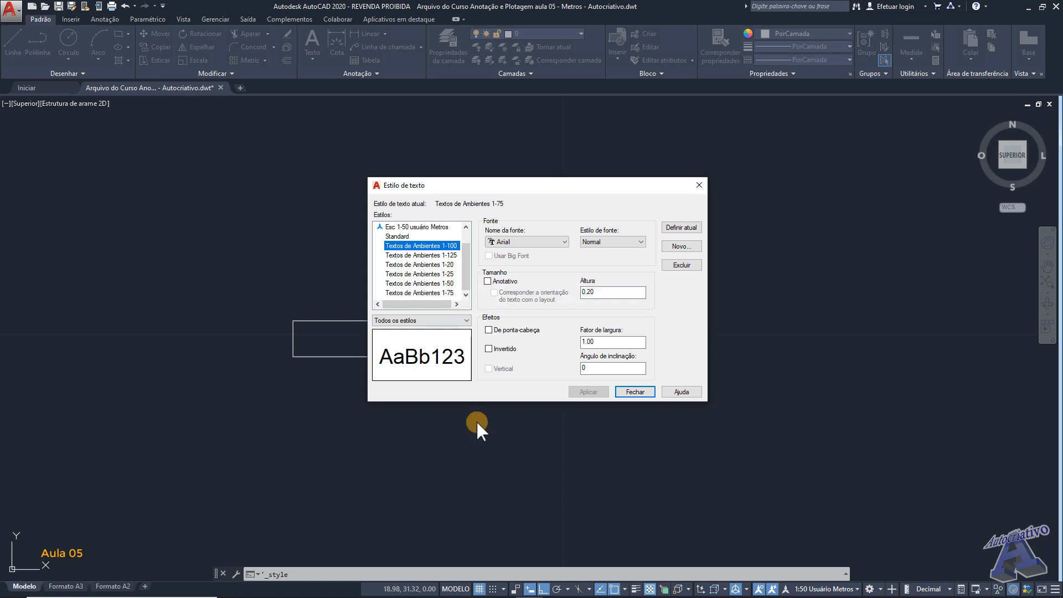
Switch to the Excel font-size table and examine its text categories, including Títulos, Subtítulos and Texto de Ambientes
click(609, 594)
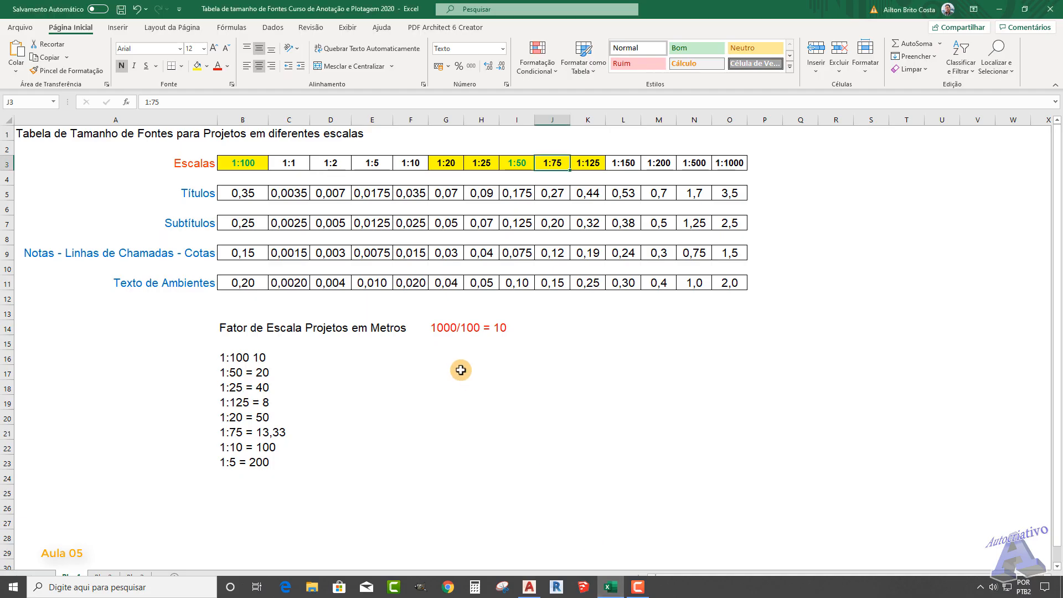
click(454, 381)
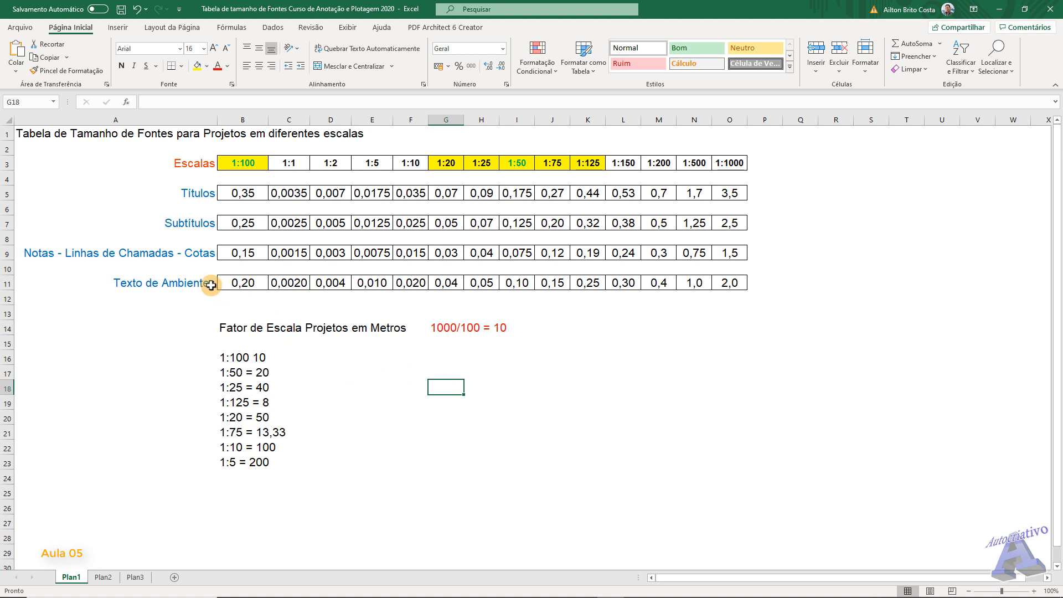
click(196, 195)
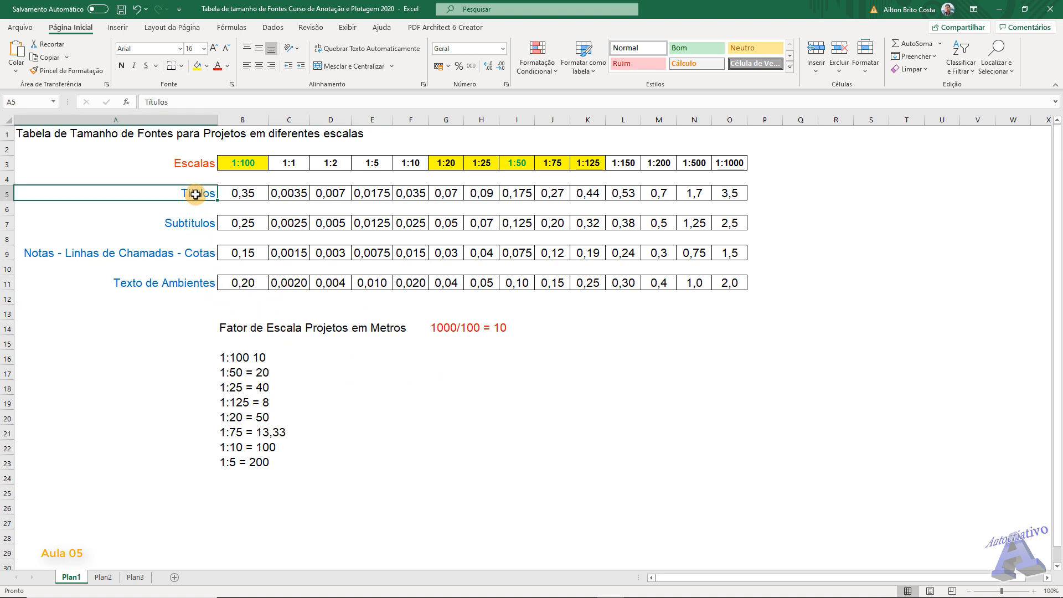
click(200, 223)
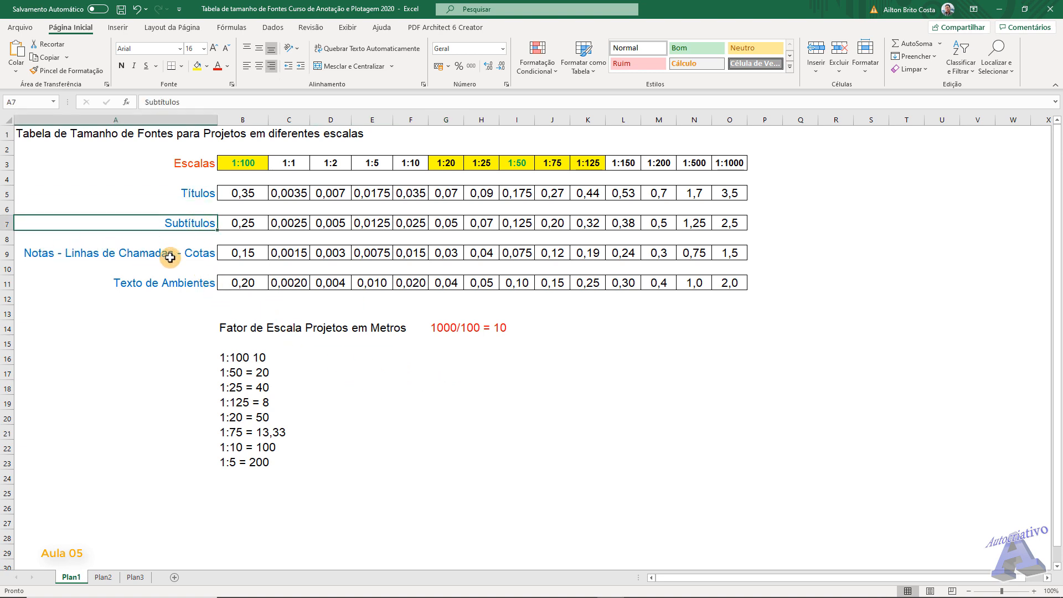
click(263, 288)
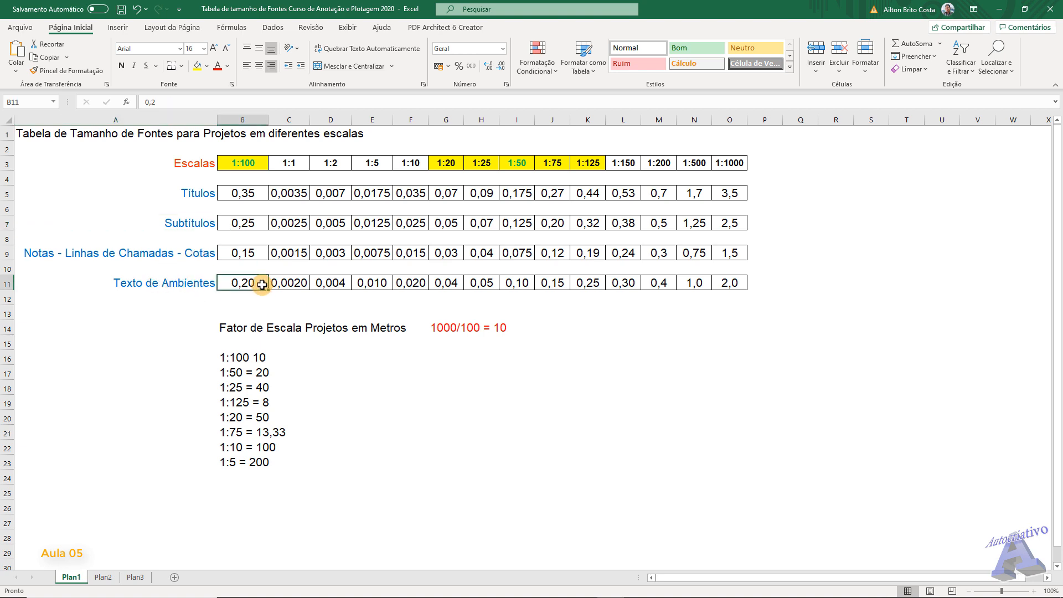
click(250, 221)
Examine the Títulos sizes across scales 1:1 to 1:200 and compare Títulos with Texto de Ambientes at 1:100
click(284, 193)
click(332, 194)
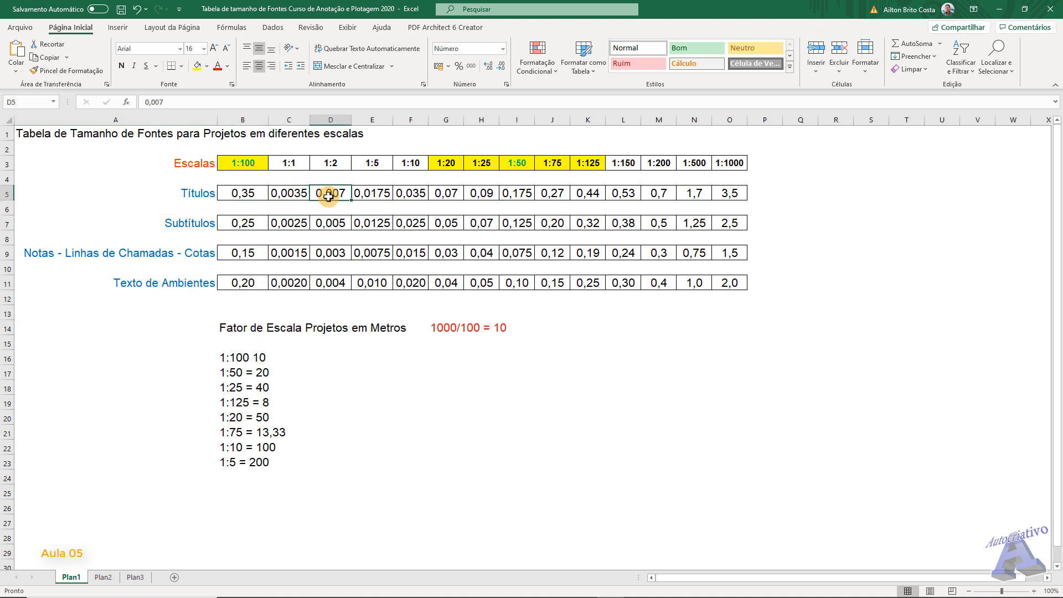
click(377, 194)
click(412, 194)
click(446, 194)
click(490, 195)
click(518, 194)
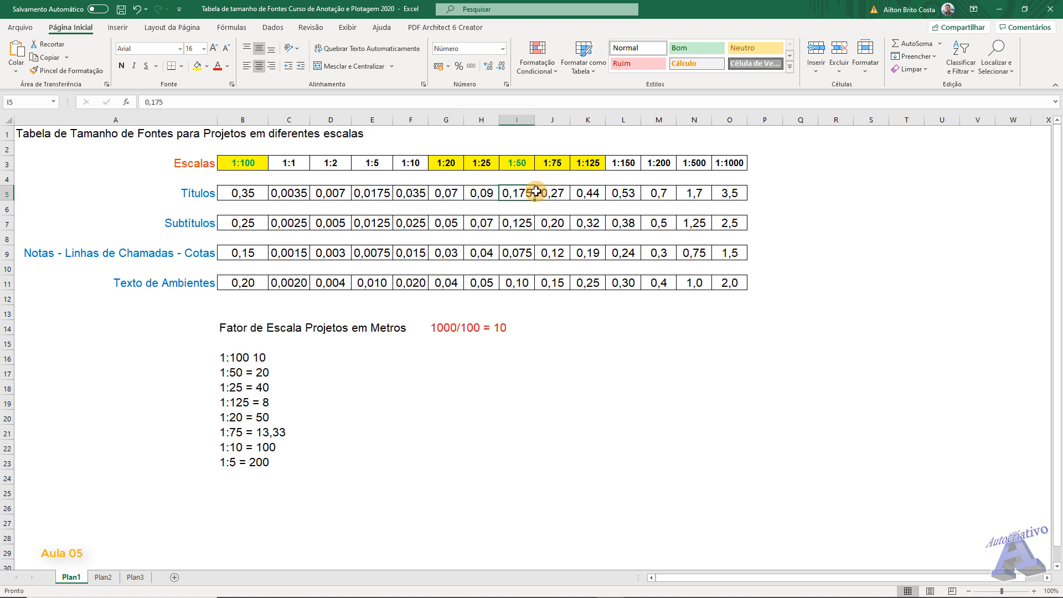
click(553, 194)
click(588, 194)
click(624, 194)
click(656, 194)
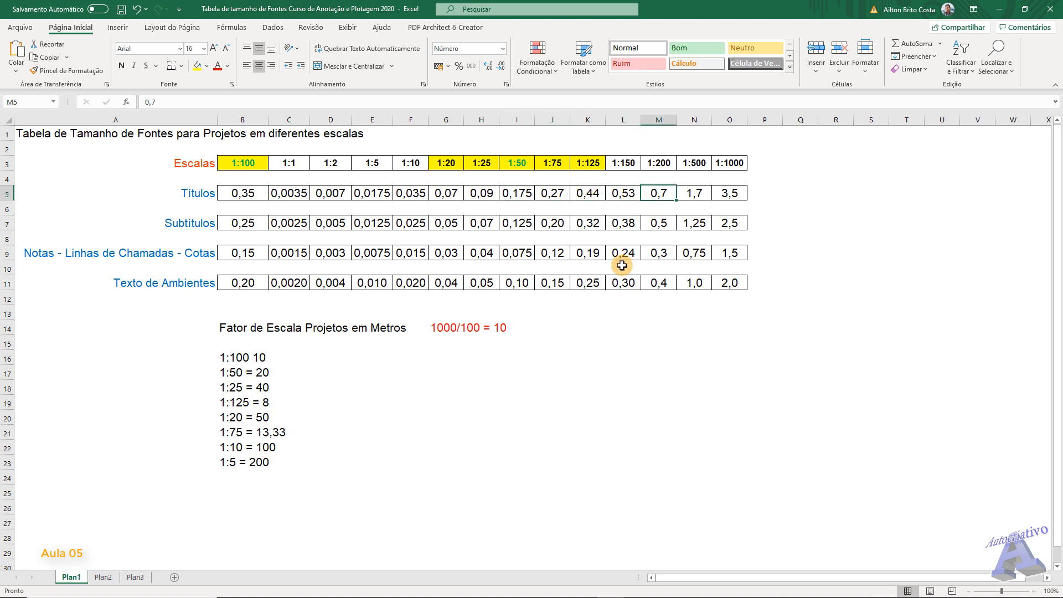
click(245, 195)
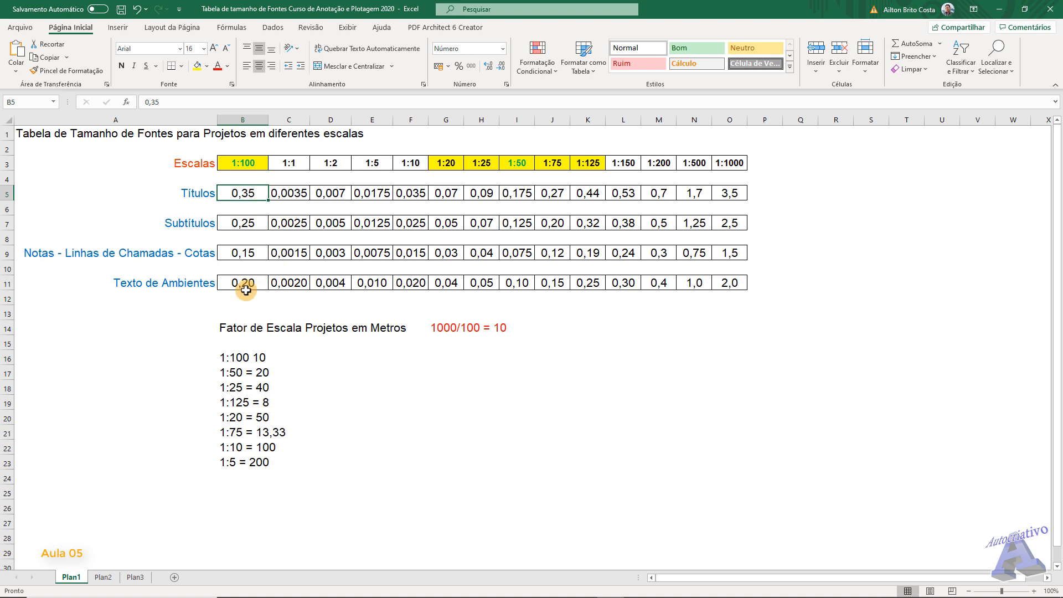
drag(235, 284, 263, 284)
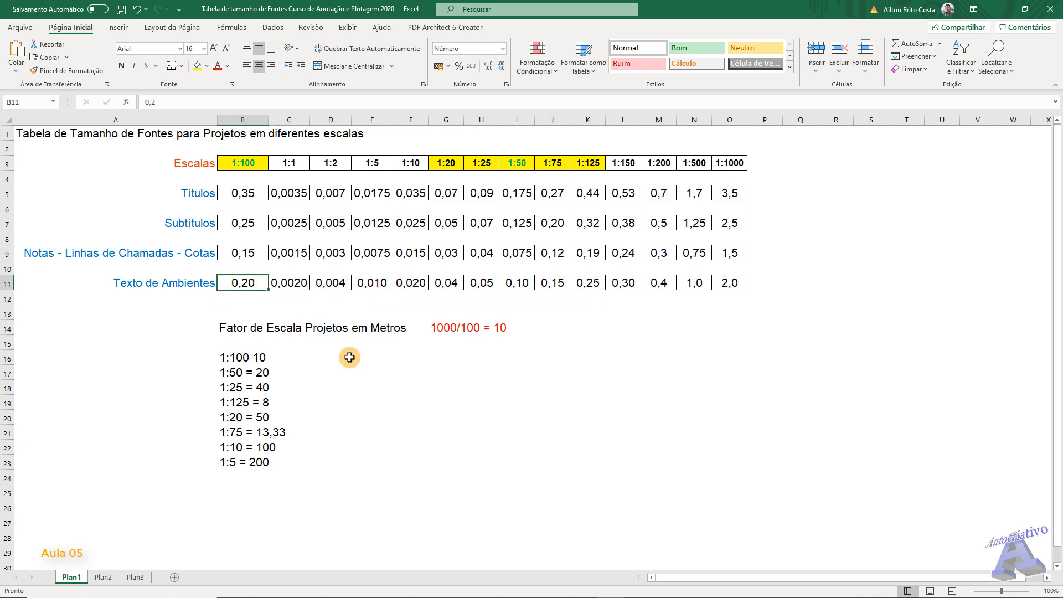
click(620, 340)
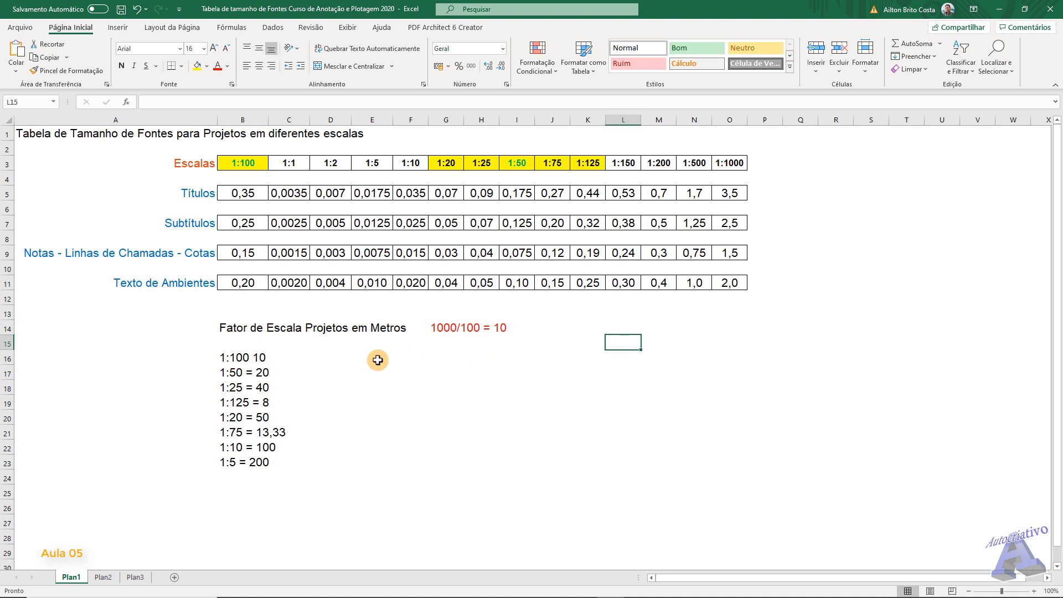
Examine the scale factor formula for projects in metres below the font-size table
scroll(371, 357, down, 1)
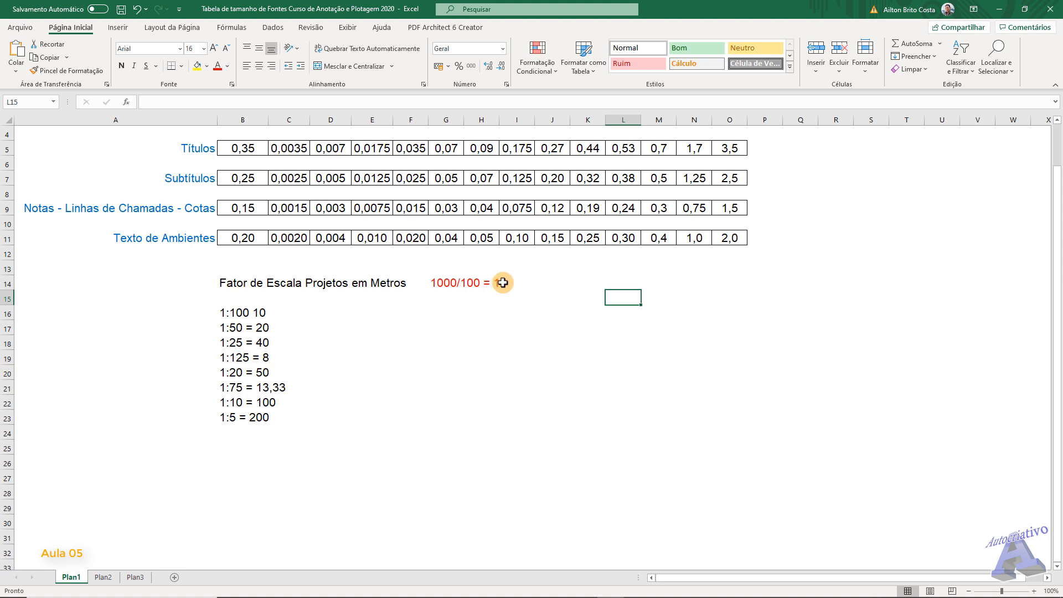
click(470, 283)
click(438, 283)
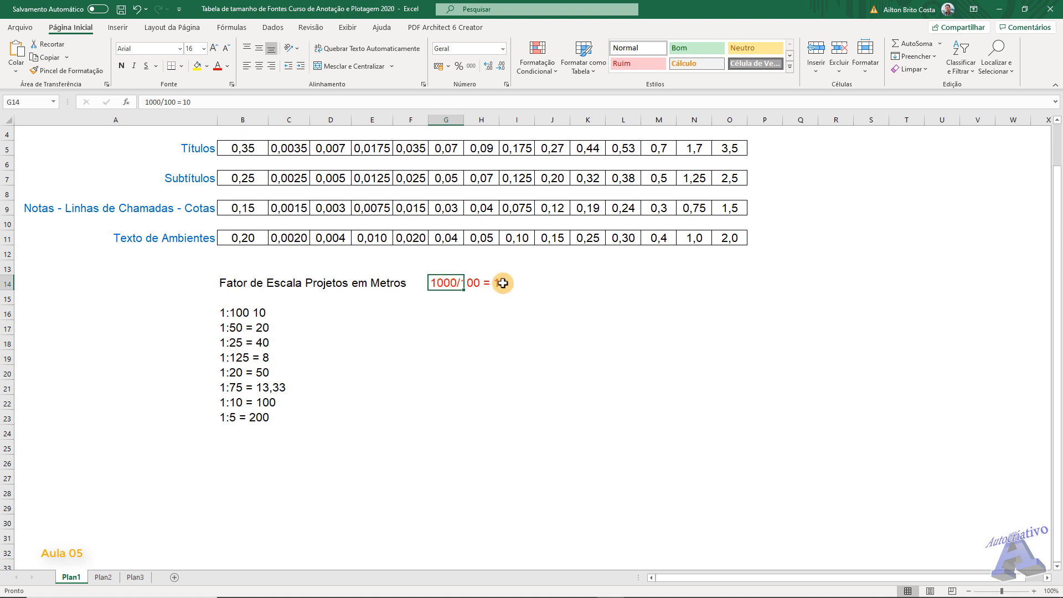
Correct the first scale factor entry in cell B16 to read 1:100 = 10
click(236, 313)
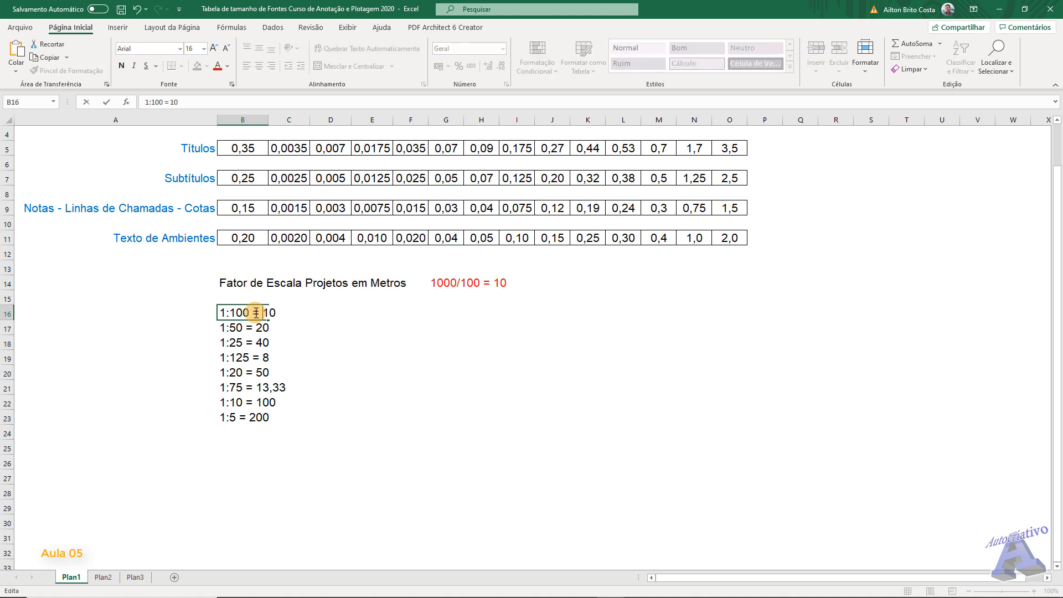
click(408, 446)
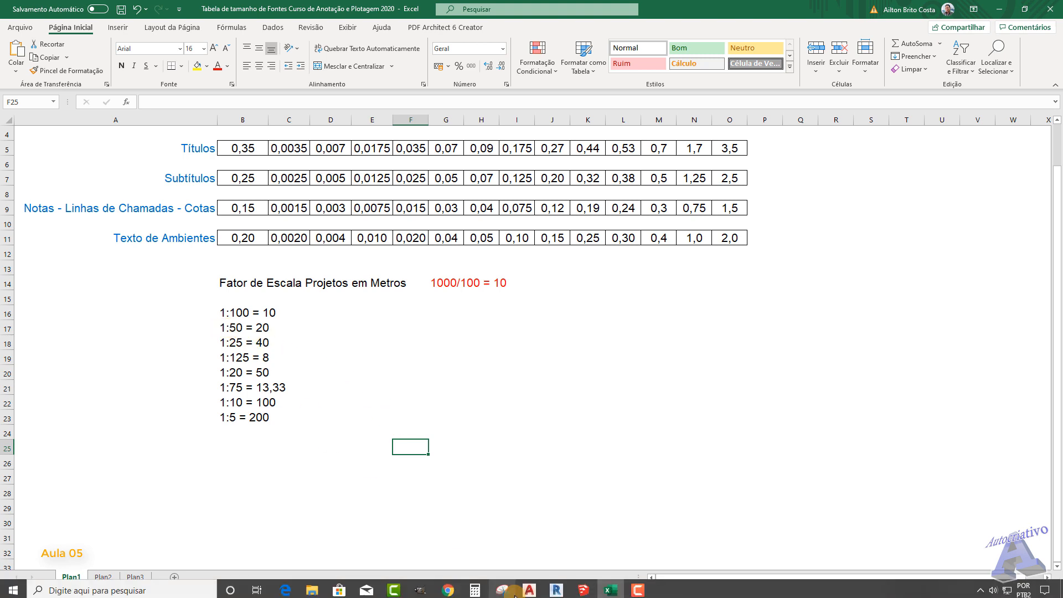
Switch to Calculator and divide 1000 by 50 to check the 1:50 scale factor
click(475, 587)
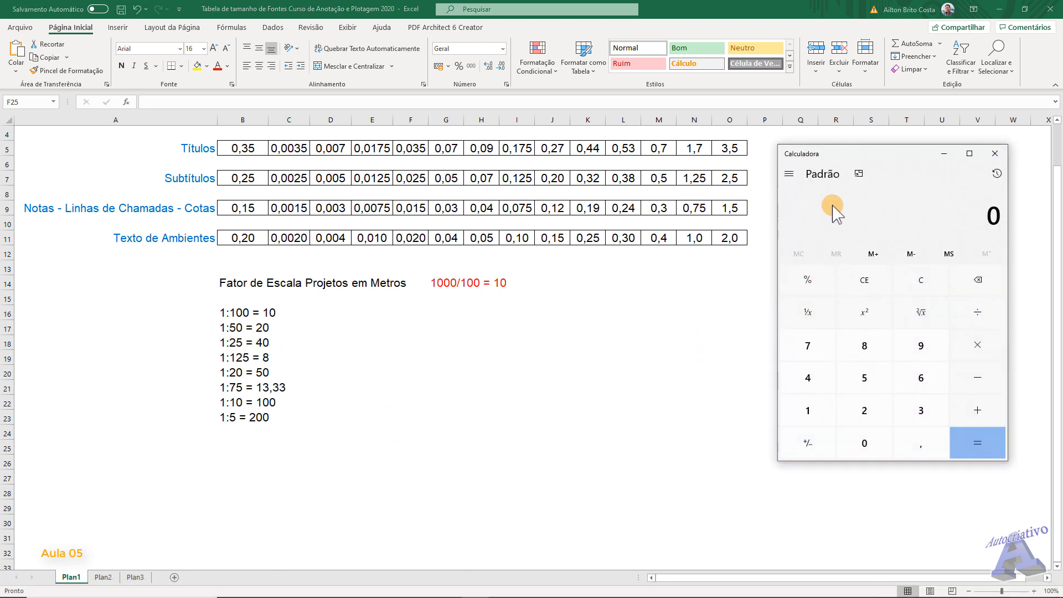
click(808, 411)
click(863, 441)
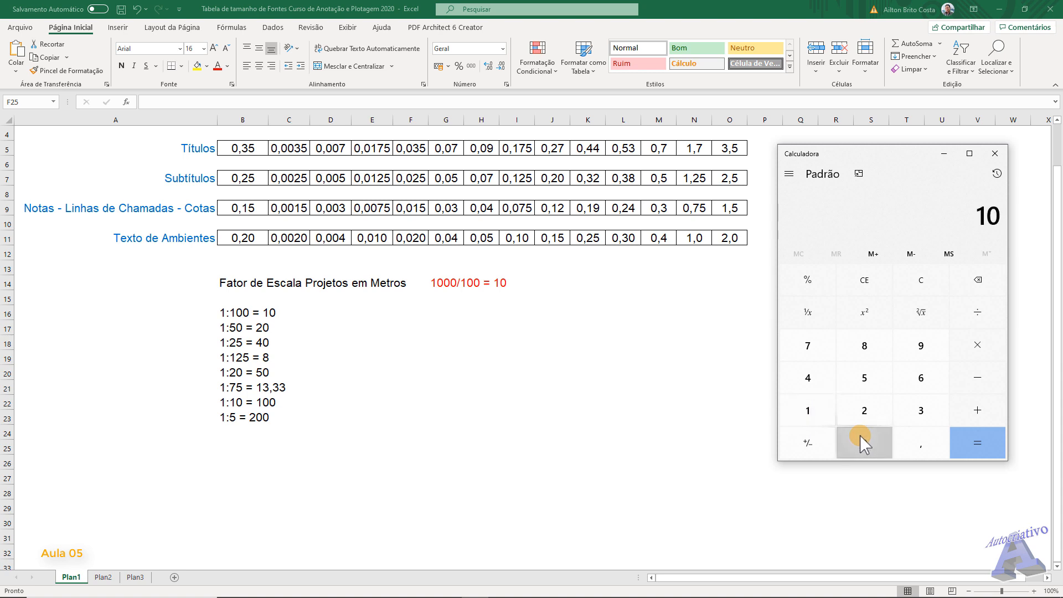
click(863, 442)
click(863, 442)
click(977, 311)
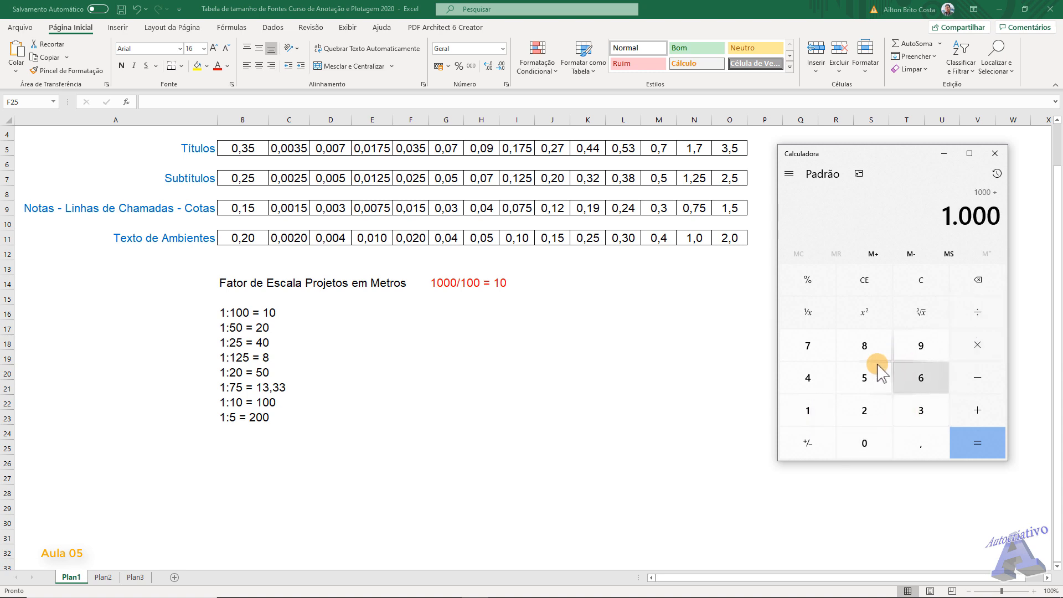
click(865, 378)
click(863, 442)
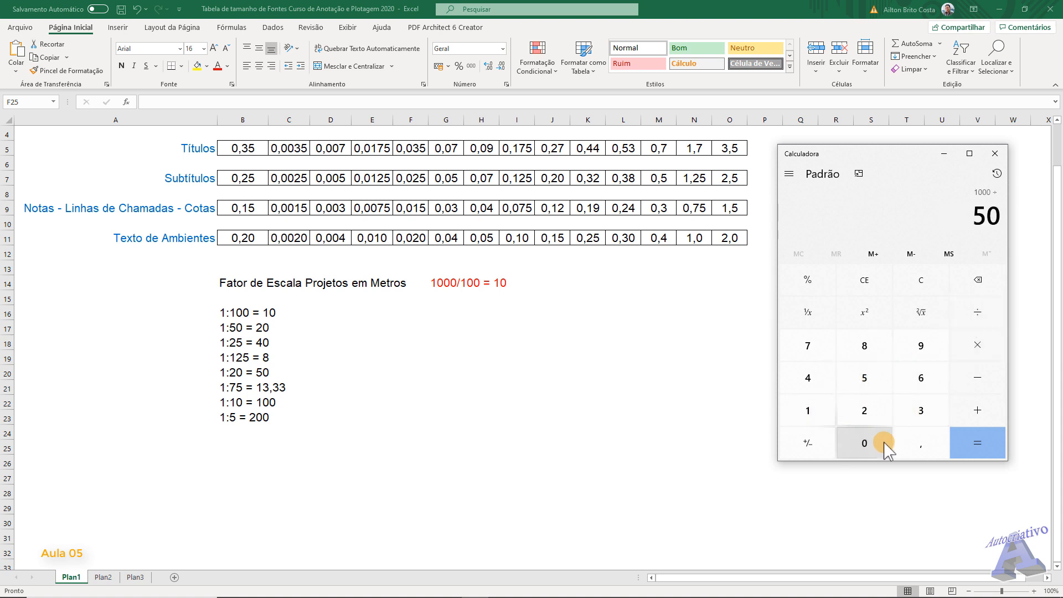
click(969, 442)
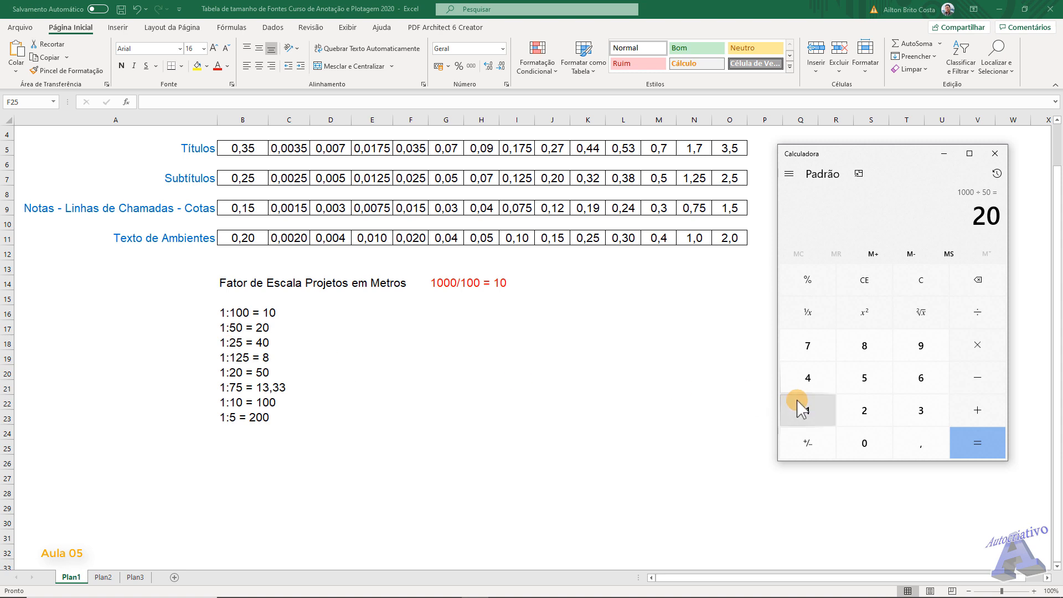
Clear the calculation and divide 1000 by 25 to check the 1:25 scale factor
click(921, 280)
click(810, 411)
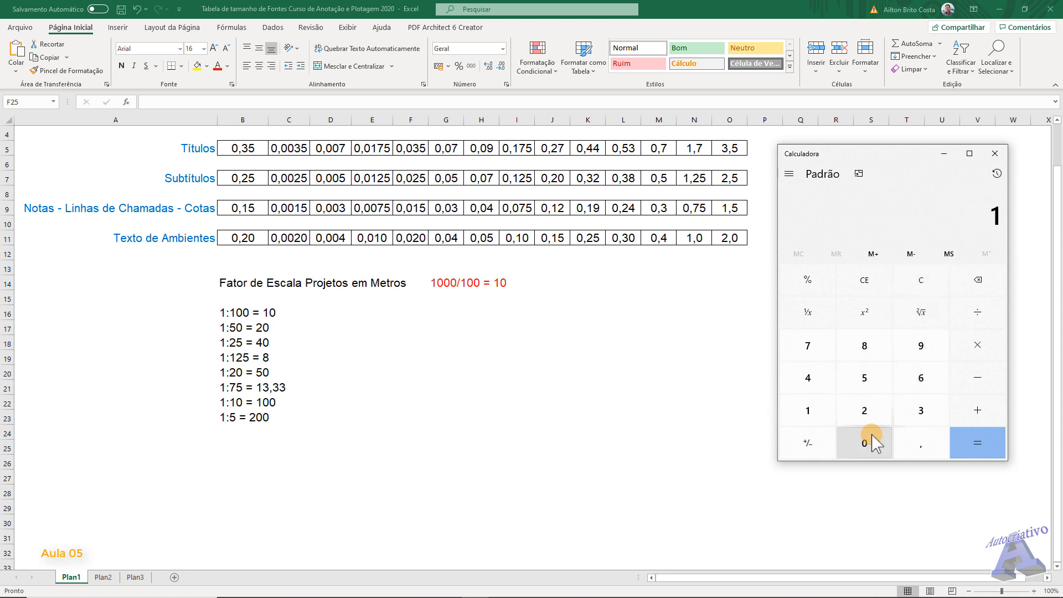
click(870, 443)
click(978, 312)
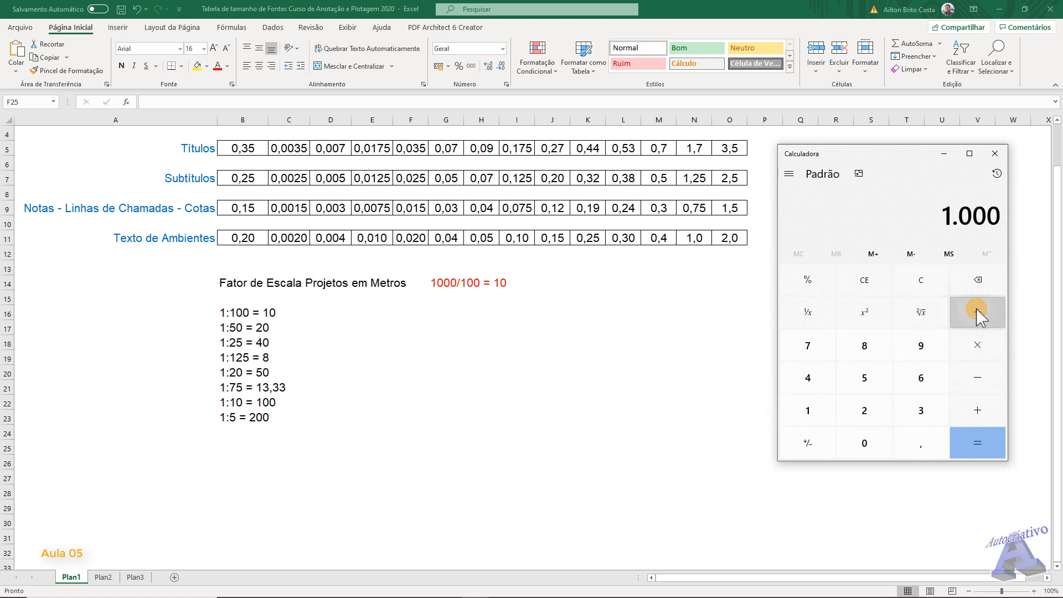
click(862, 410)
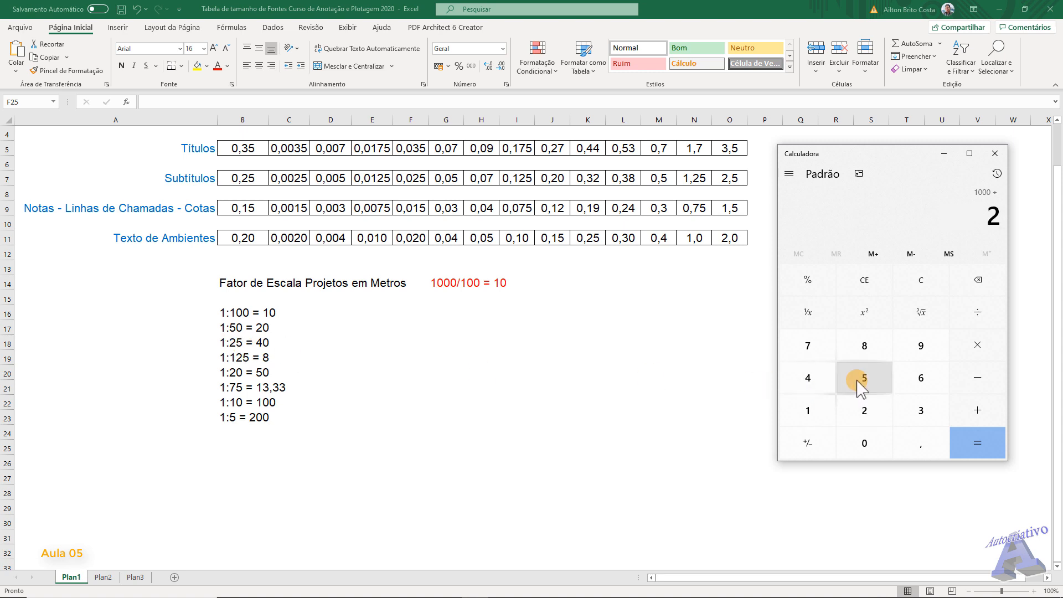
click(863, 377)
click(970, 442)
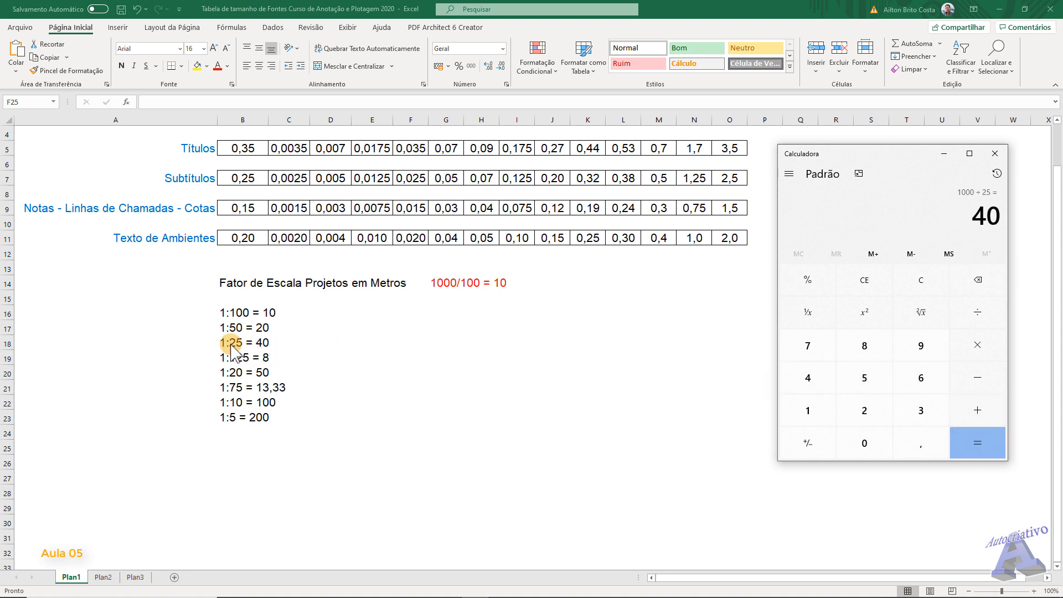
Return to the Excel font-size table and compare the 1:100 Texto de Ambientes size with the scale factor list
key(alt+Tab)
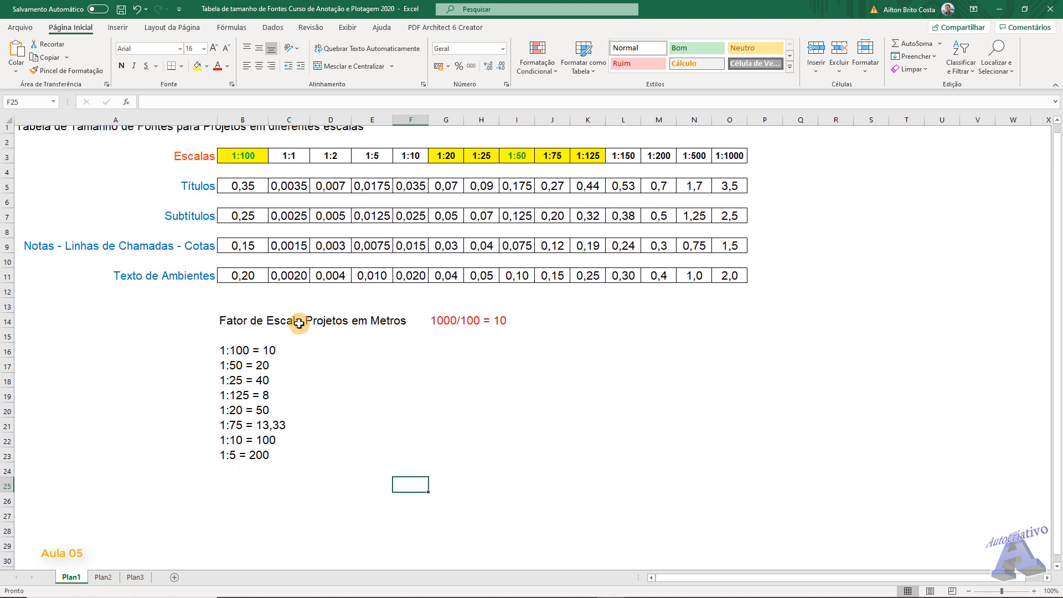
scroll(295, 324, up, 1)
click(241, 162)
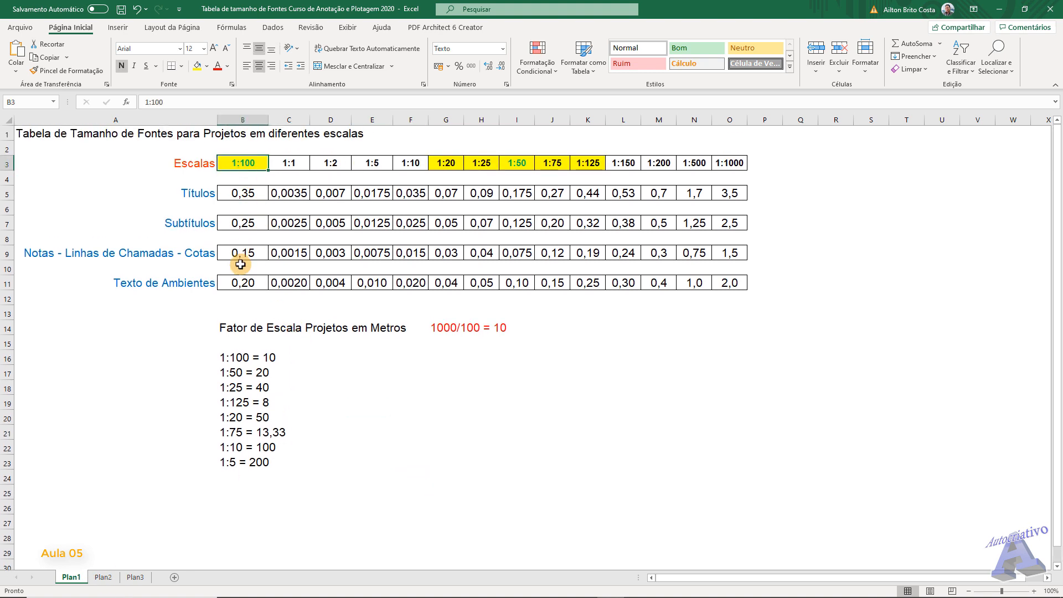
click(241, 282)
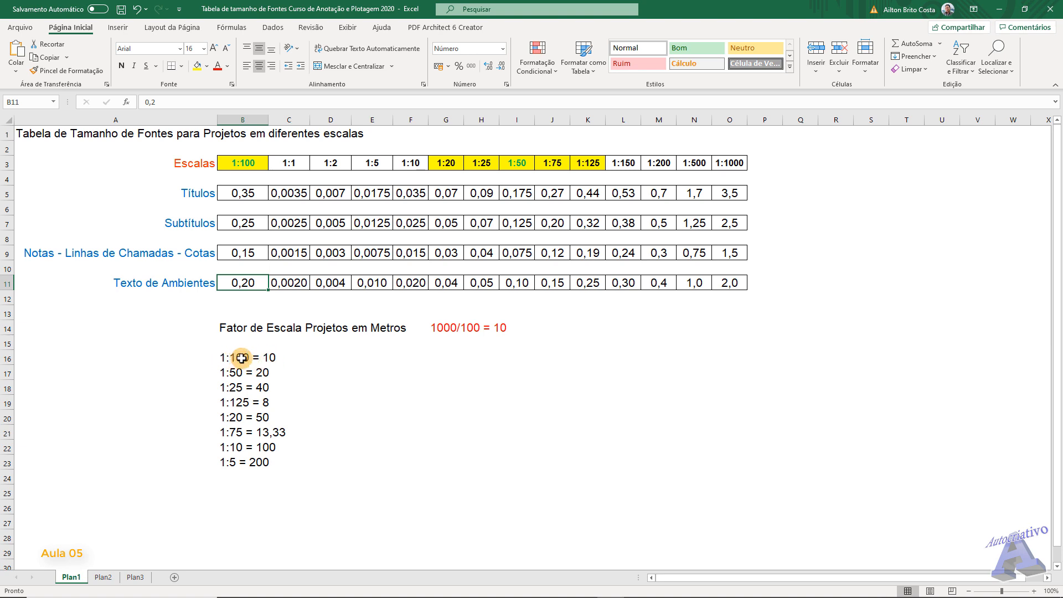
click(231, 329)
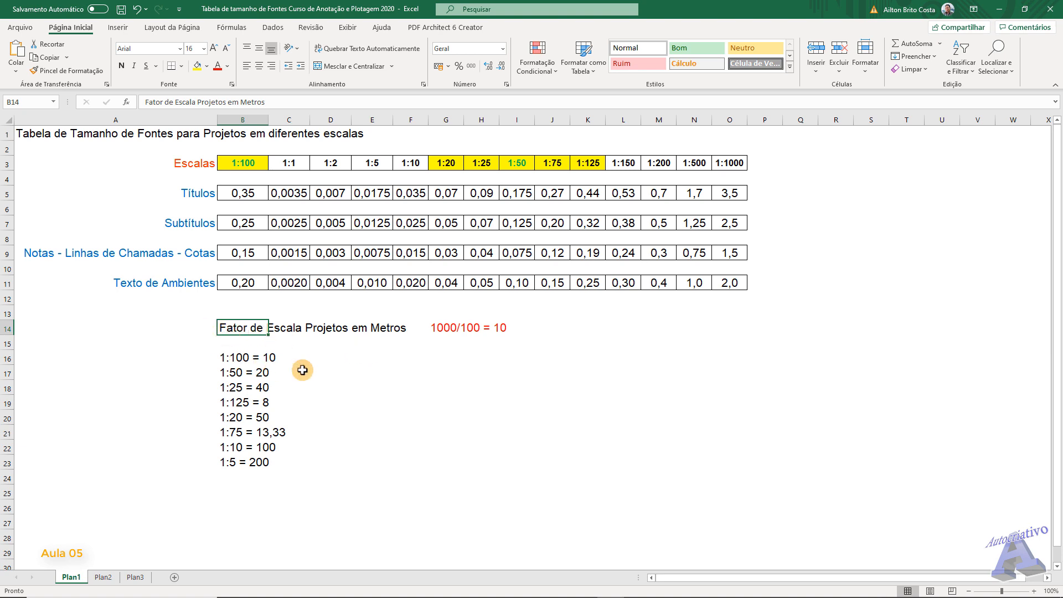
click(327, 351)
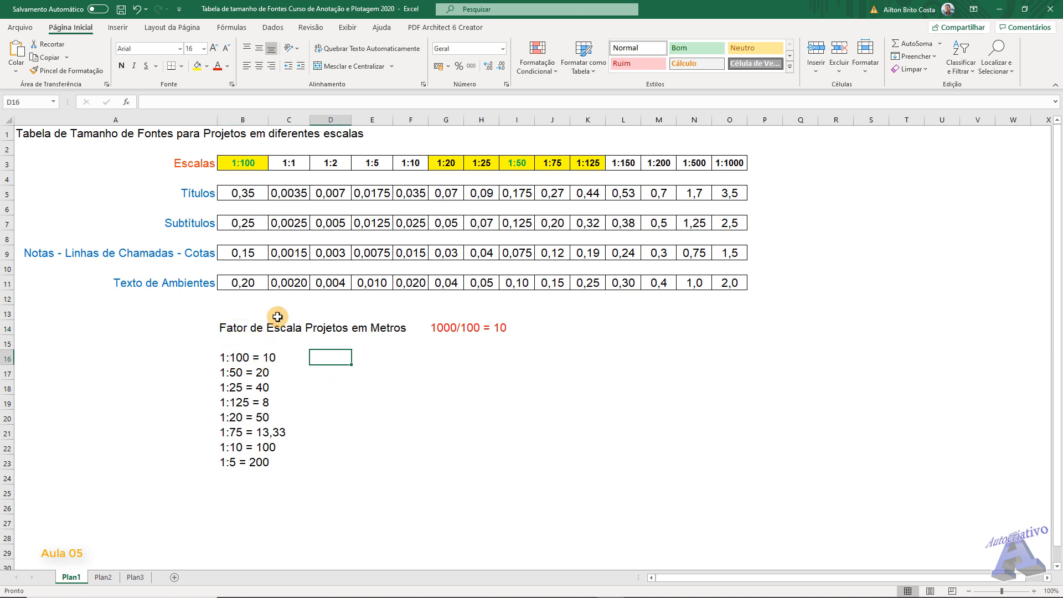
In Calculator, multiply the 1:100 Texto de Ambientes size of 0,20 by its scale factor of 10
mouse_move(416, 595)
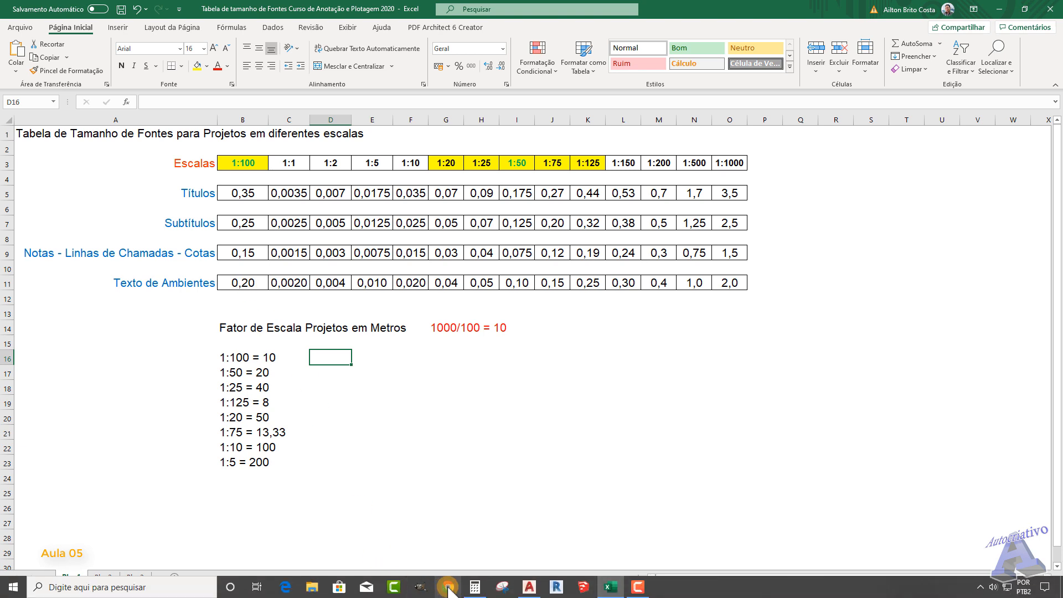
click(475, 588)
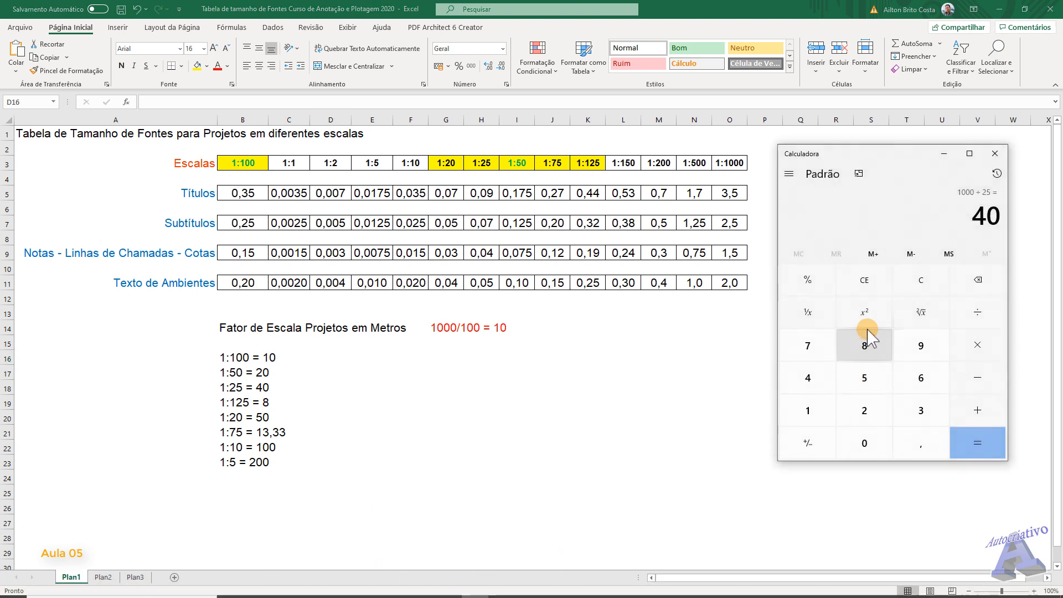
click(923, 278)
click(935, 452)
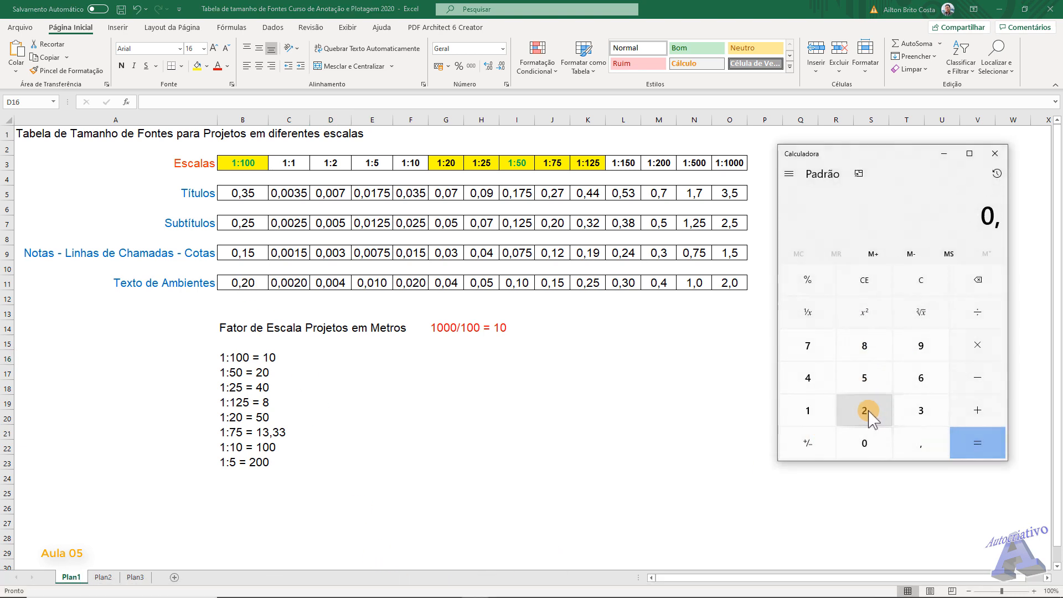
click(864, 411)
click(864, 444)
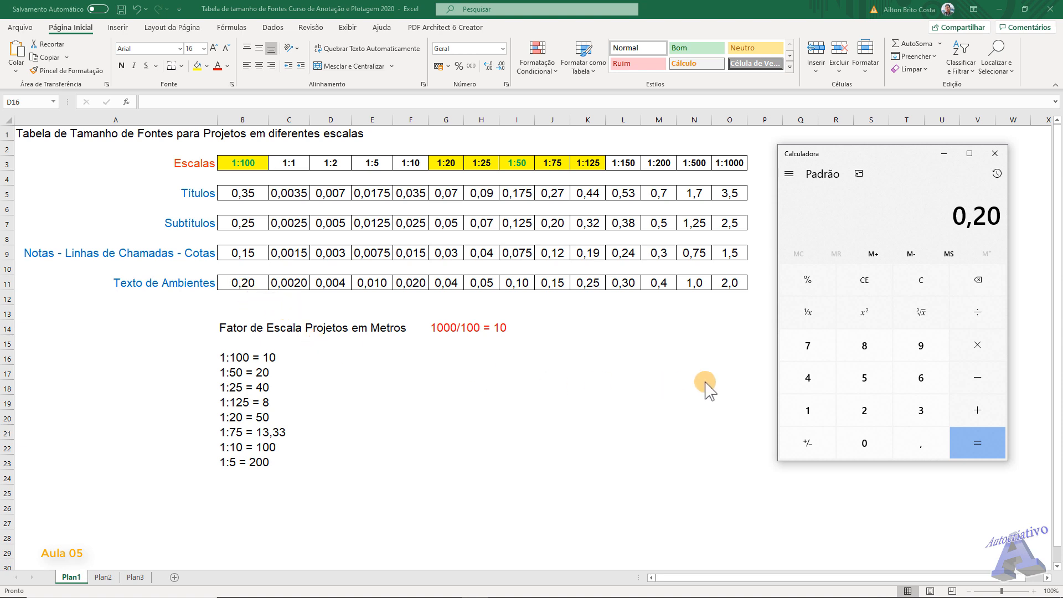
click(978, 346)
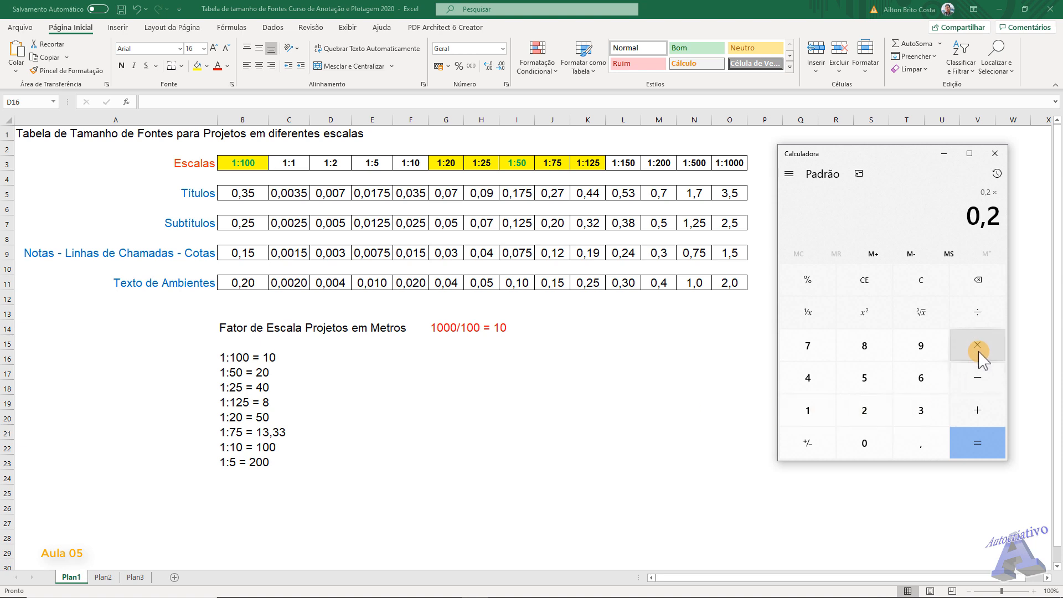
click(808, 412)
click(866, 441)
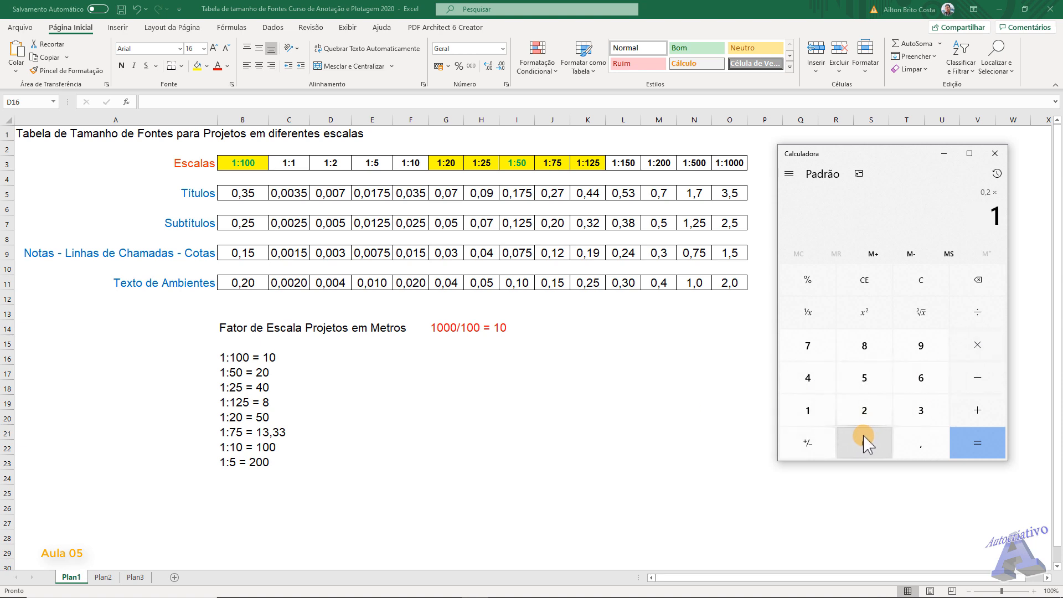
click(976, 445)
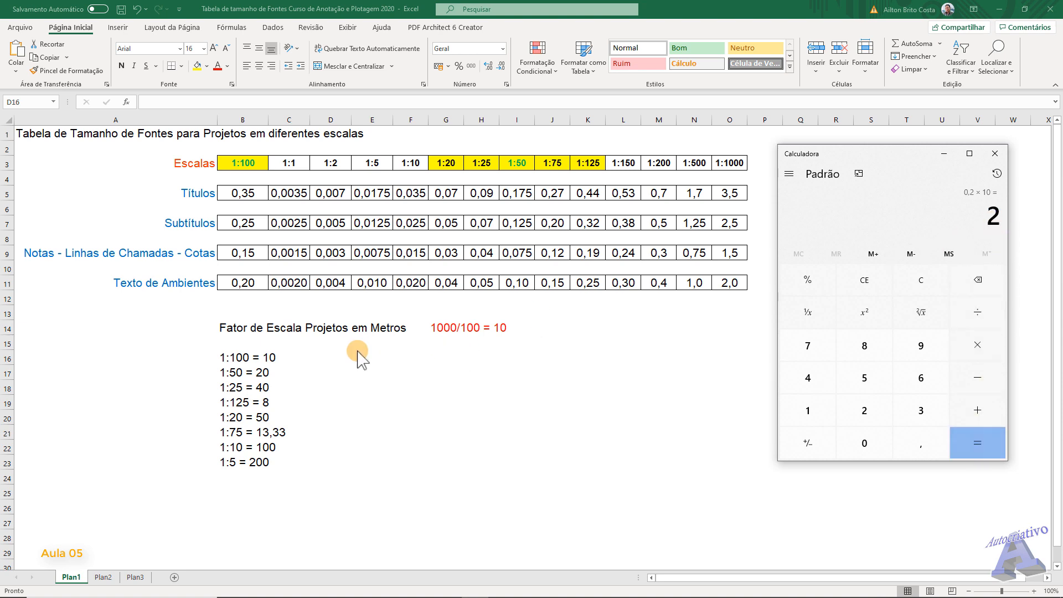
Enter 2 in cell D16 beside the 1:100 factor and centre the contents of column D
click(332, 355)
text(2)
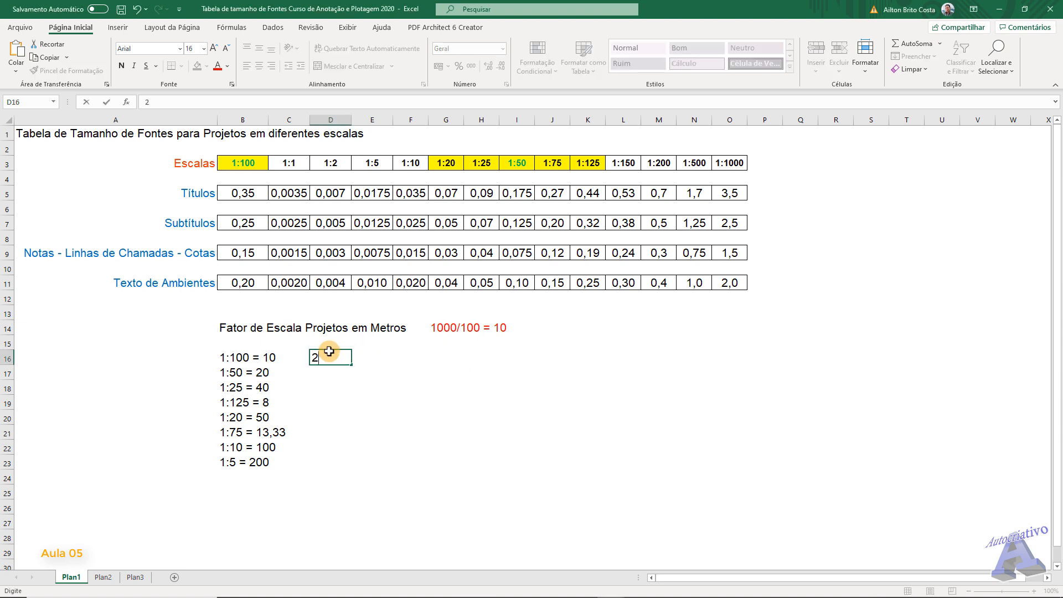
key(Return)
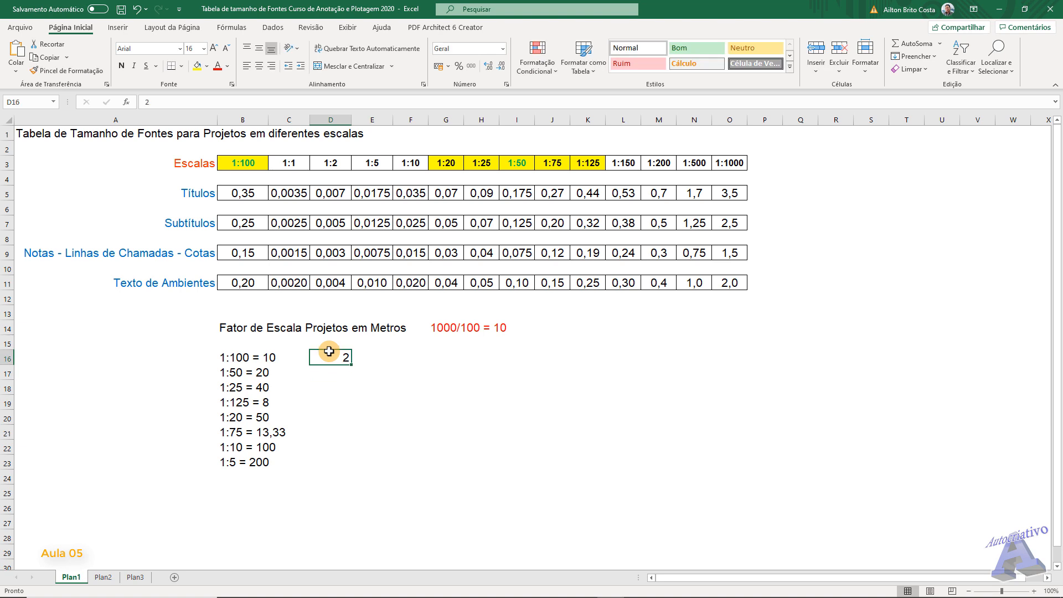
click(332, 118)
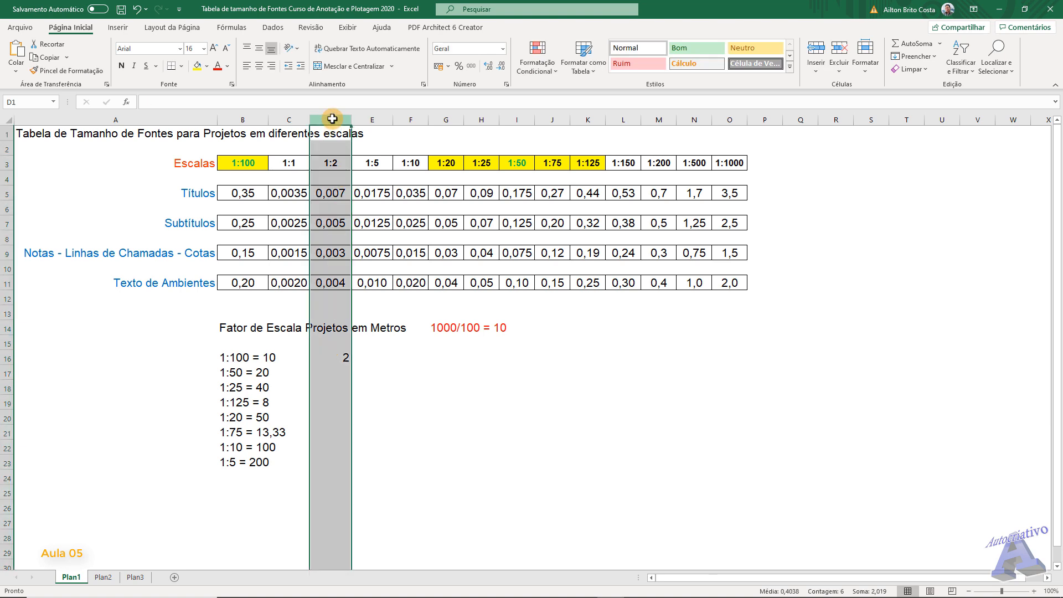
click(258, 66)
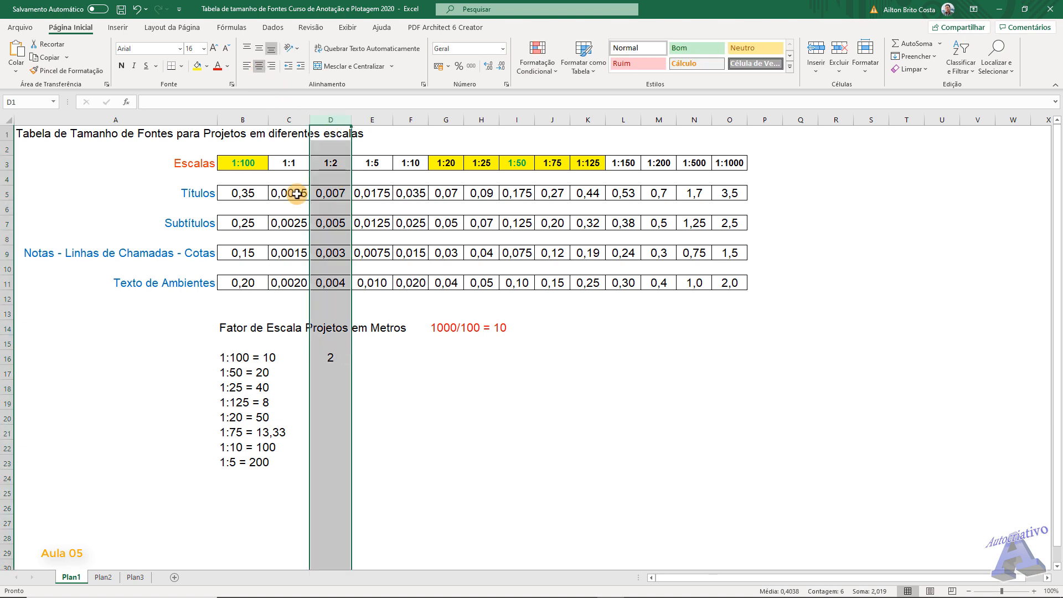
Set the font colour of the value in cell D16 to the standard light blue
click(329, 350)
click(227, 66)
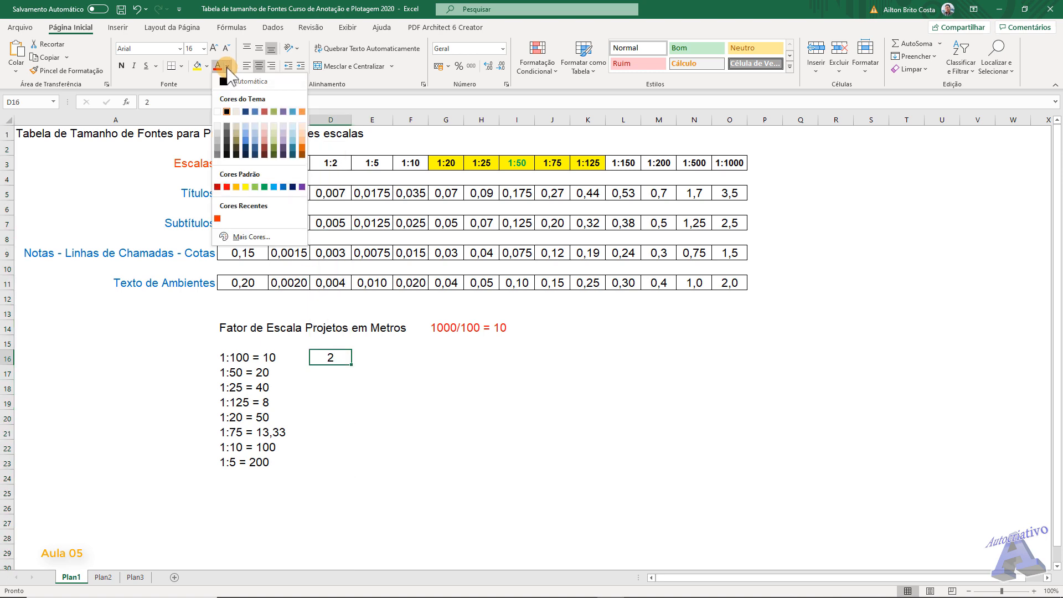
click(274, 188)
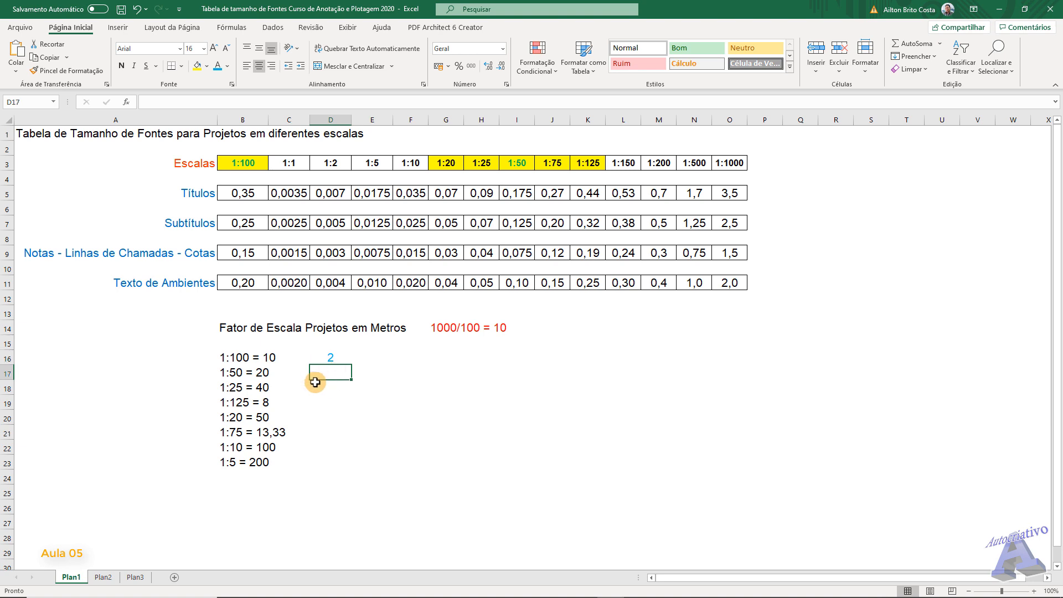
In Calculator, multiply the 1:50 Texto de Ambientes size of 0,10 by its scale factor of 20
click(242, 283)
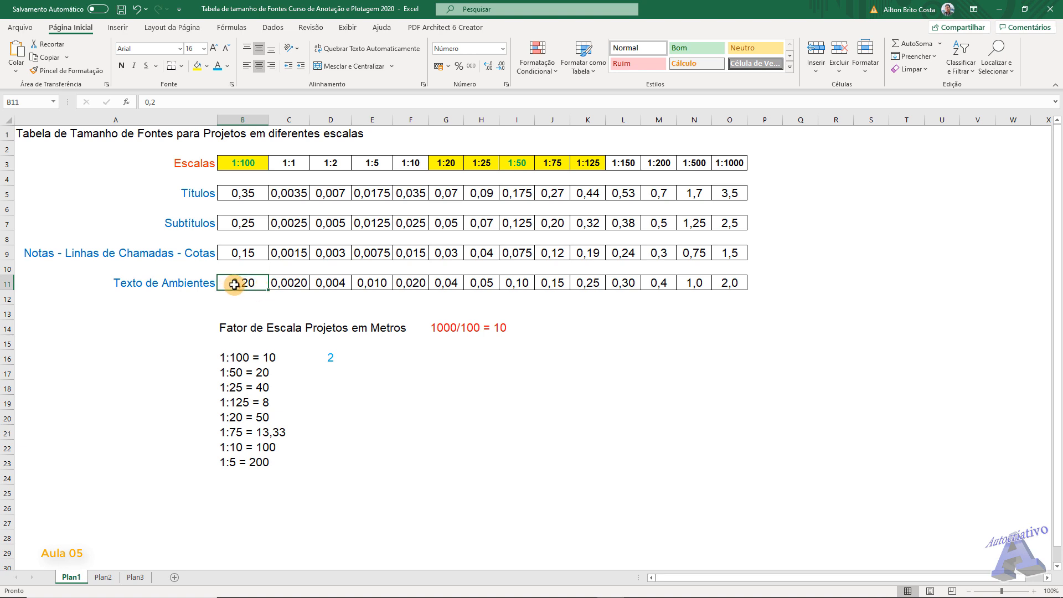
click(524, 163)
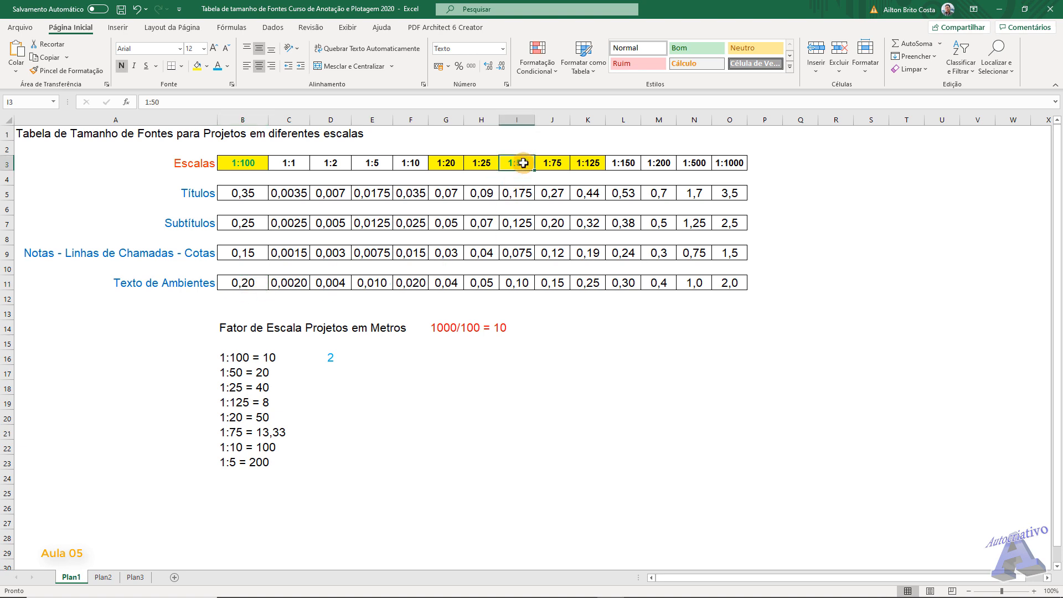
click(521, 282)
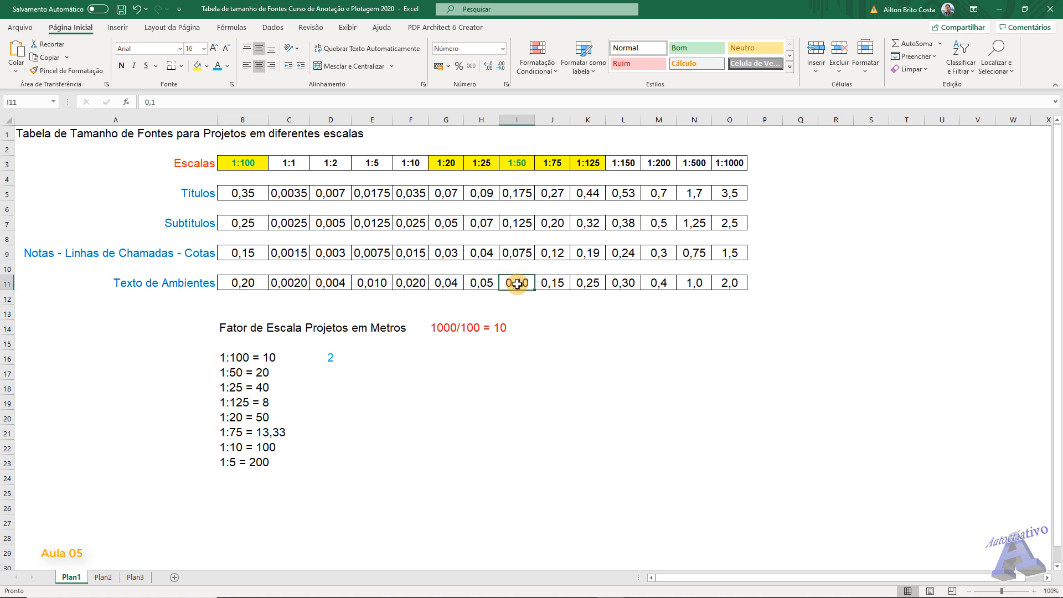
click(475, 587)
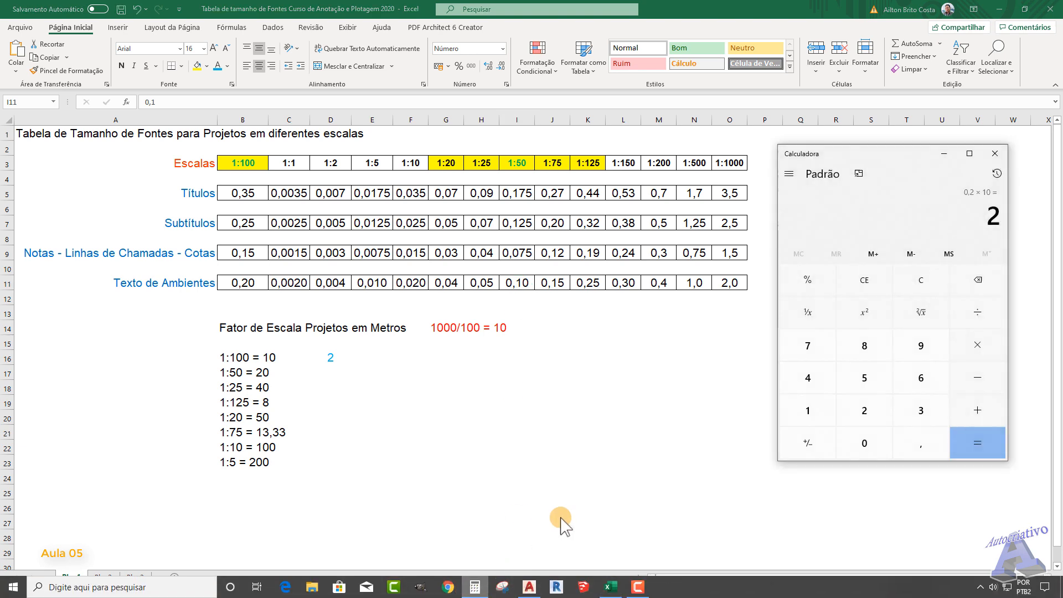
click(923, 281)
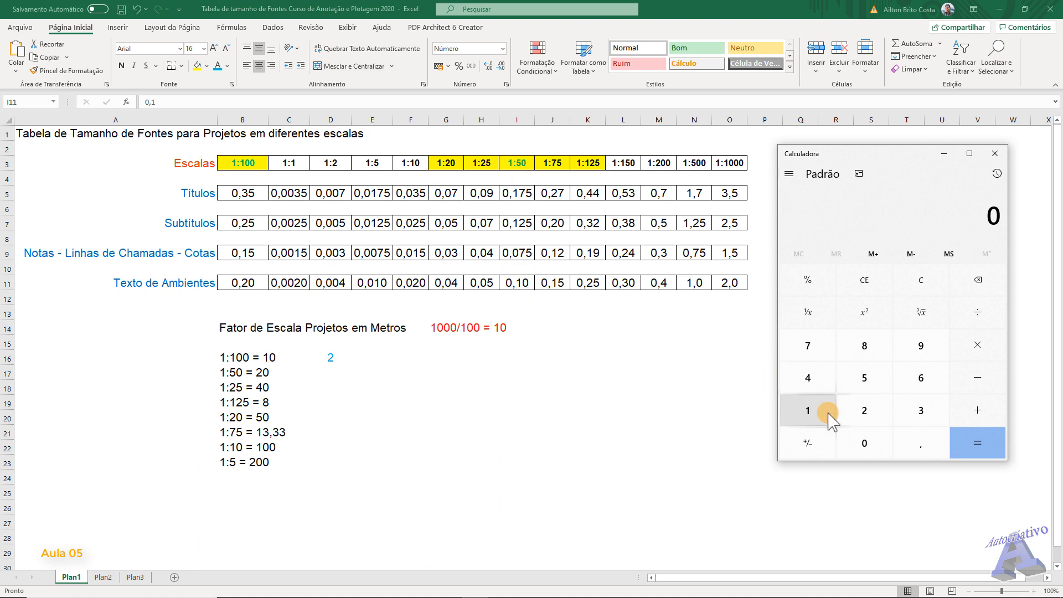
click(922, 444)
click(808, 410)
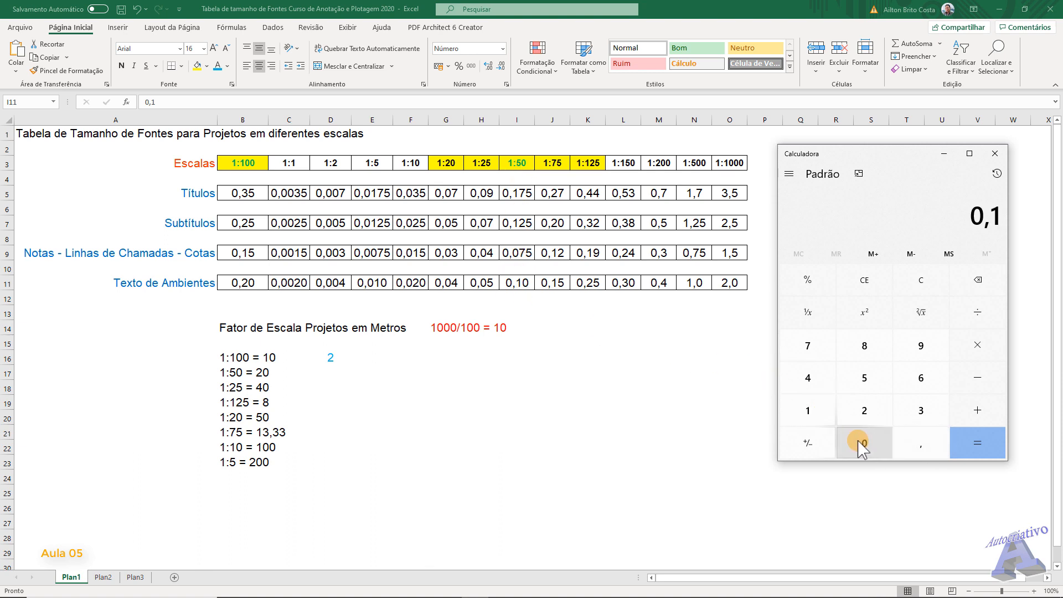
click(864, 441)
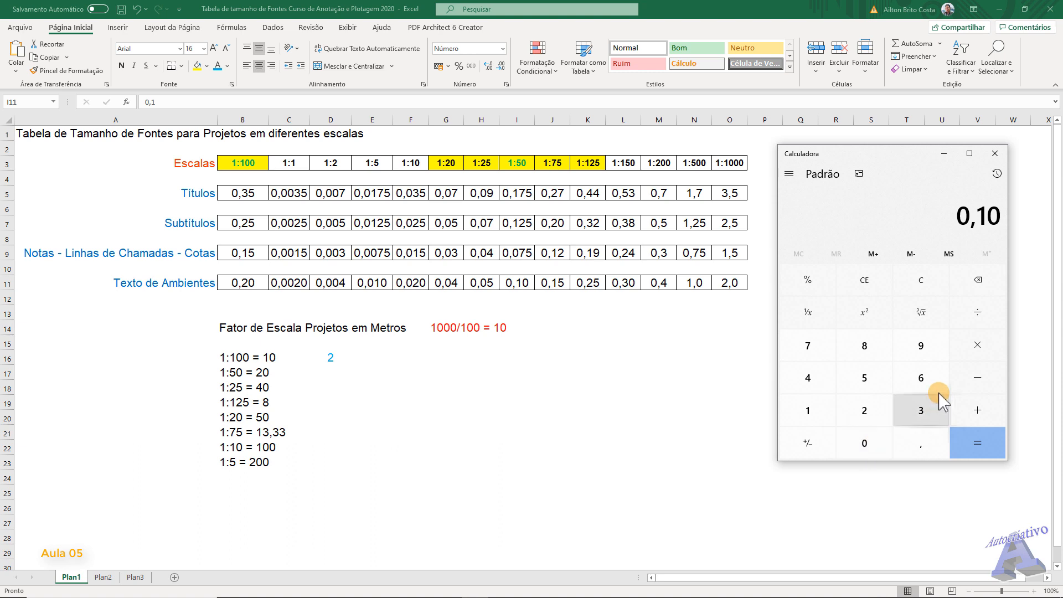
click(976, 345)
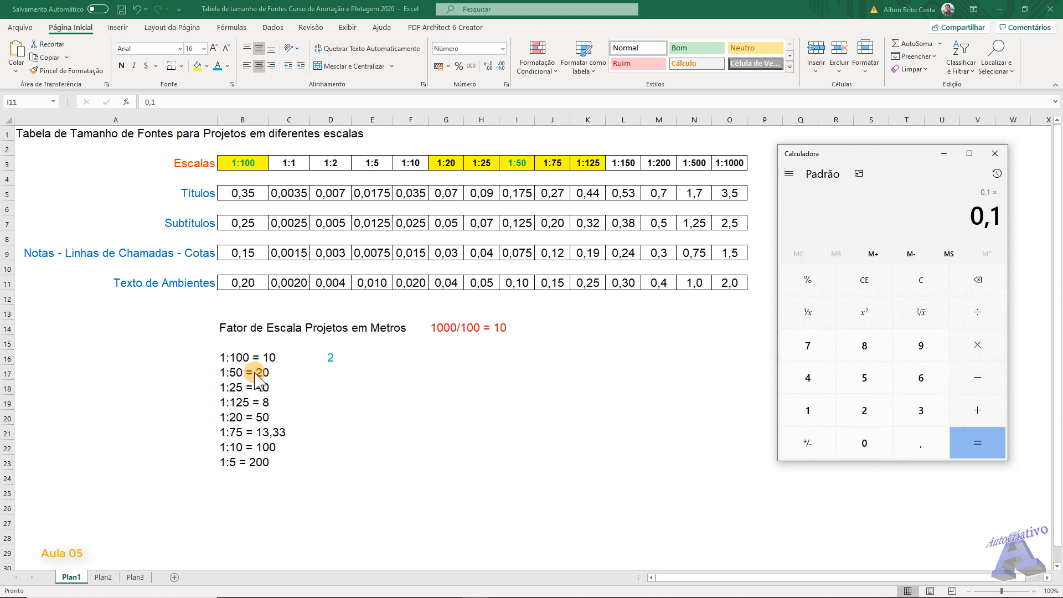
click(869, 413)
click(867, 441)
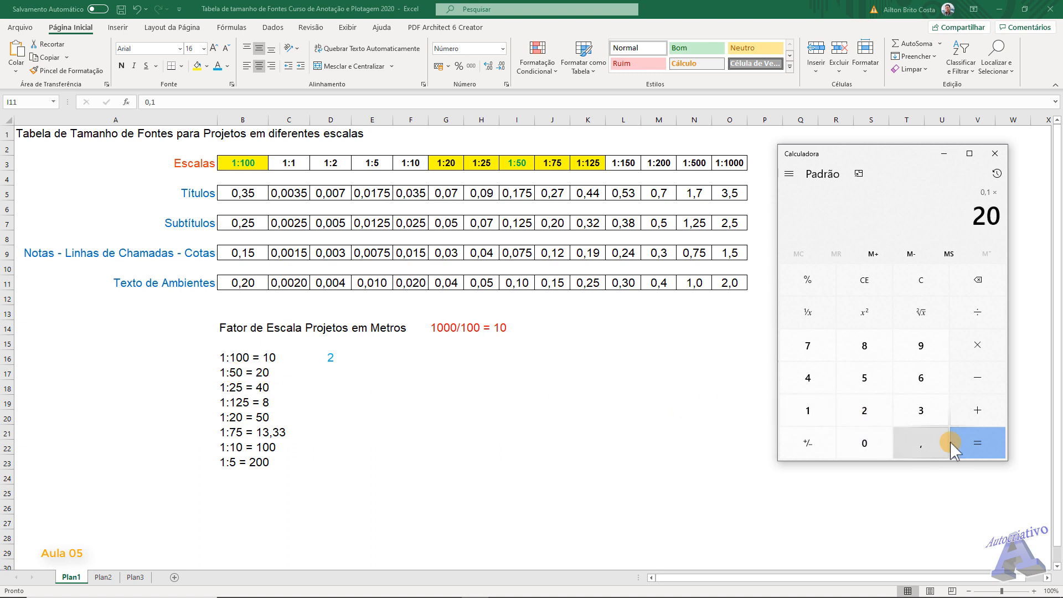
click(969, 443)
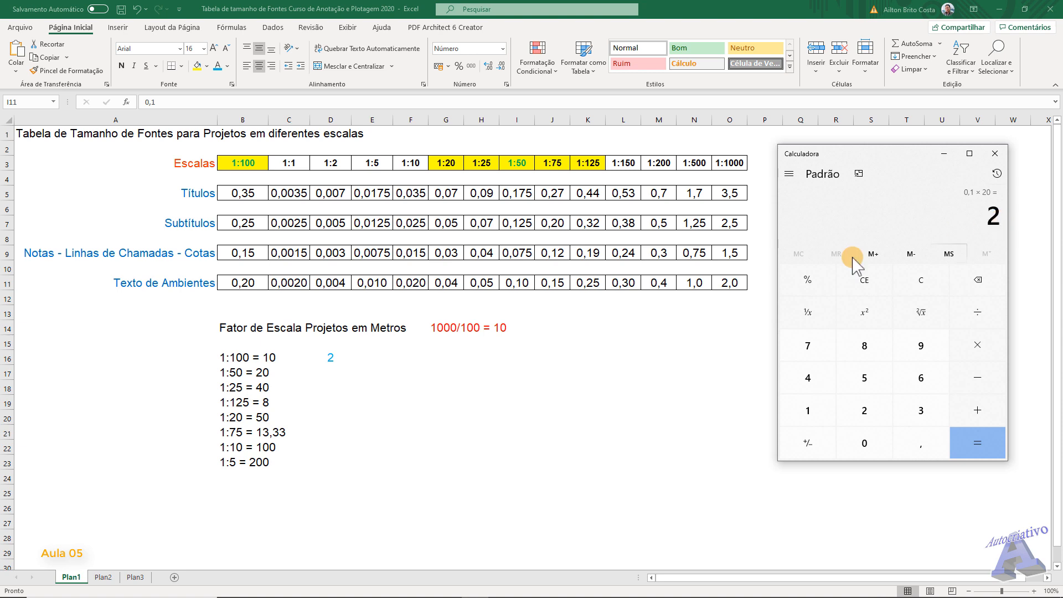
Enter 2 in cell D17 beside the 1:50 factor and copy the formatting of cell D16 onto it
click(335, 366)
click(333, 371)
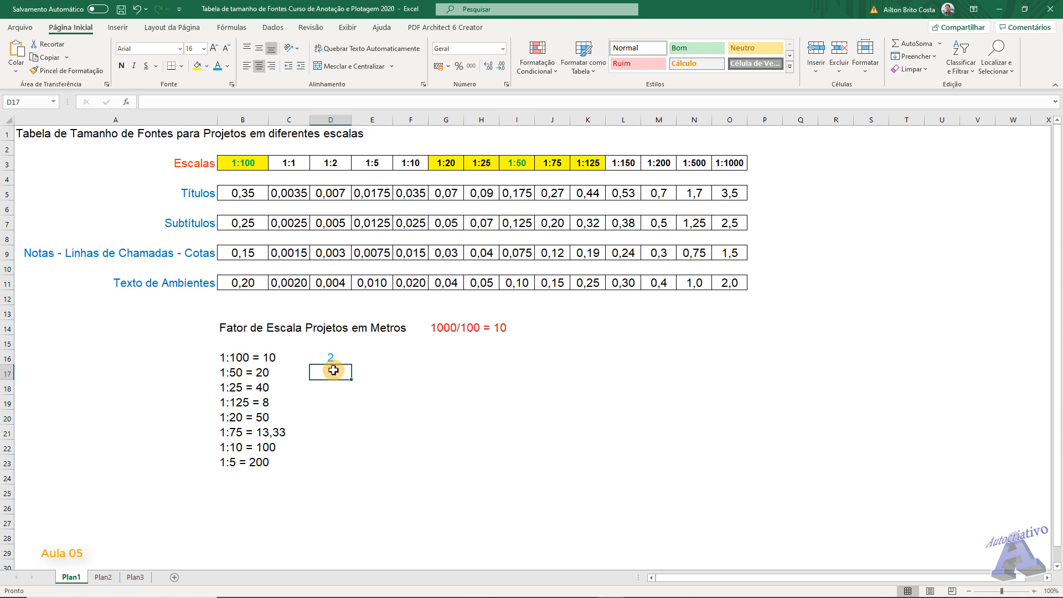
text(2)
key(Return)
click(331, 357)
click(68, 70)
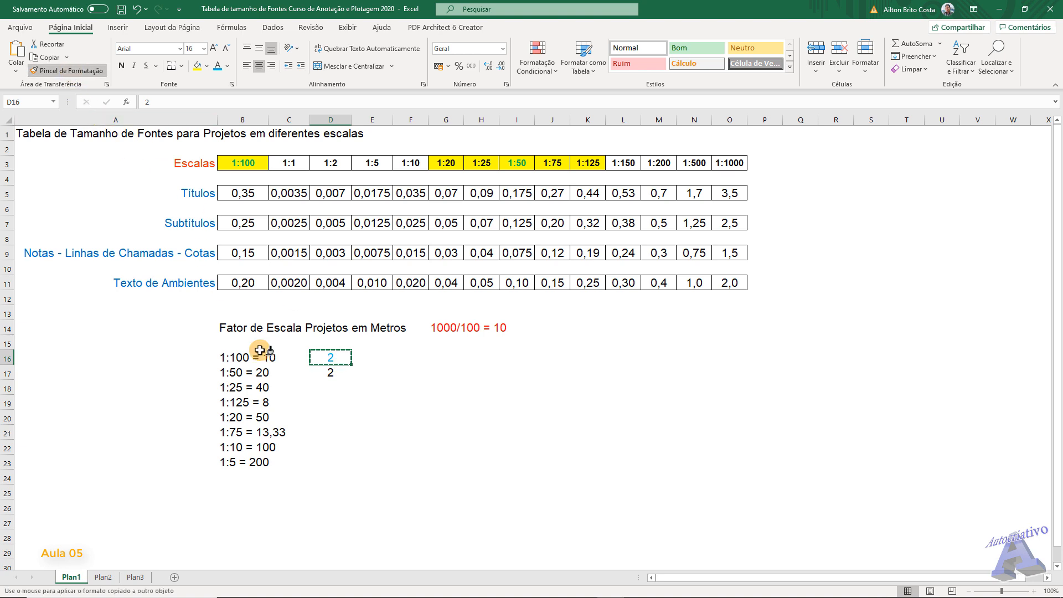
click(331, 373)
click(334, 387)
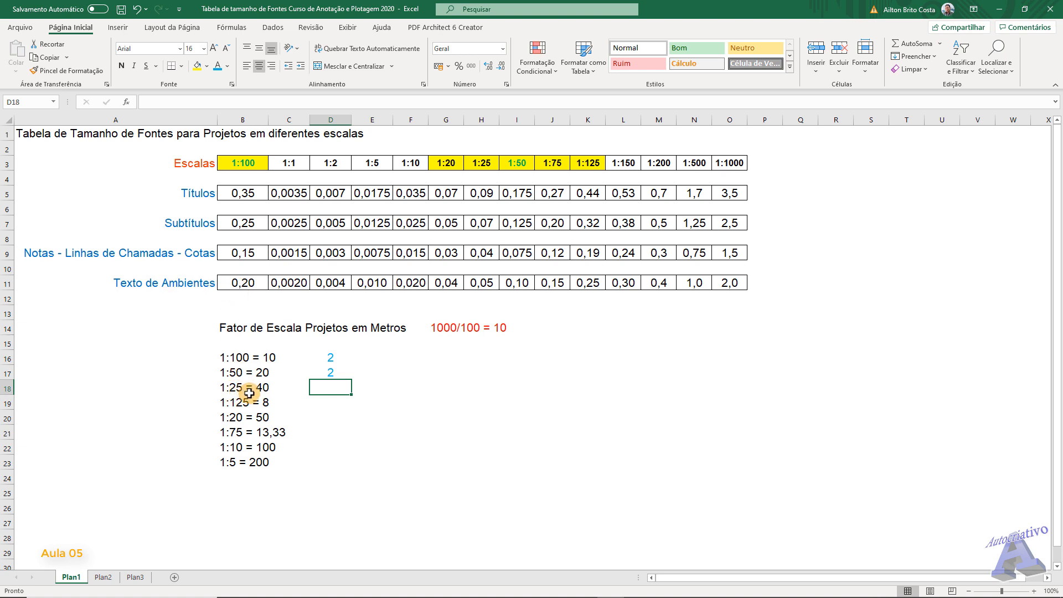
In Calculator, multiply the 1:25 Texto de Ambientes size of 0,05 by its scale factor of 40
click(479, 166)
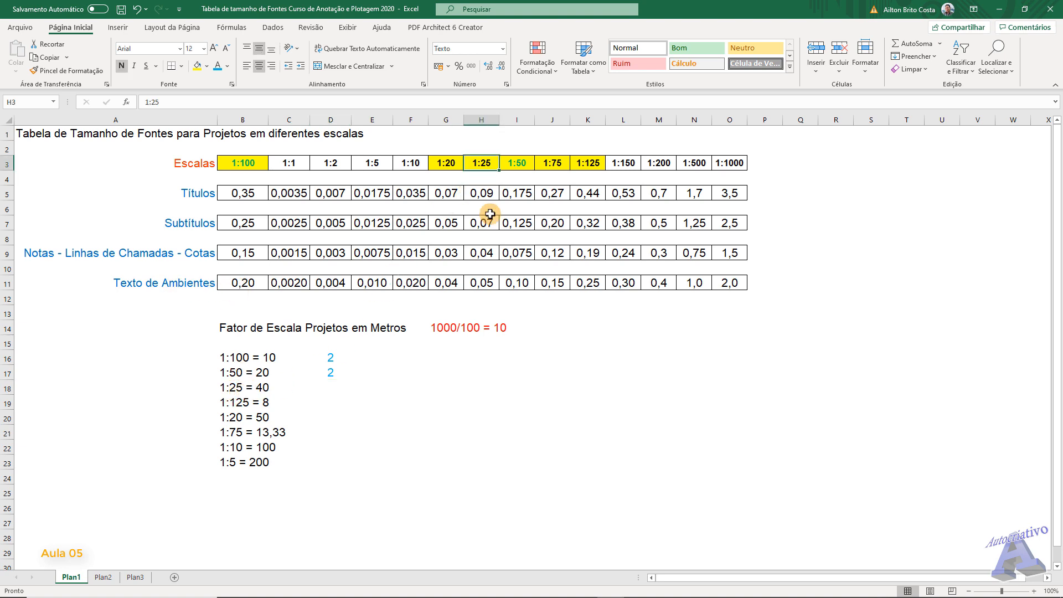
click(482, 284)
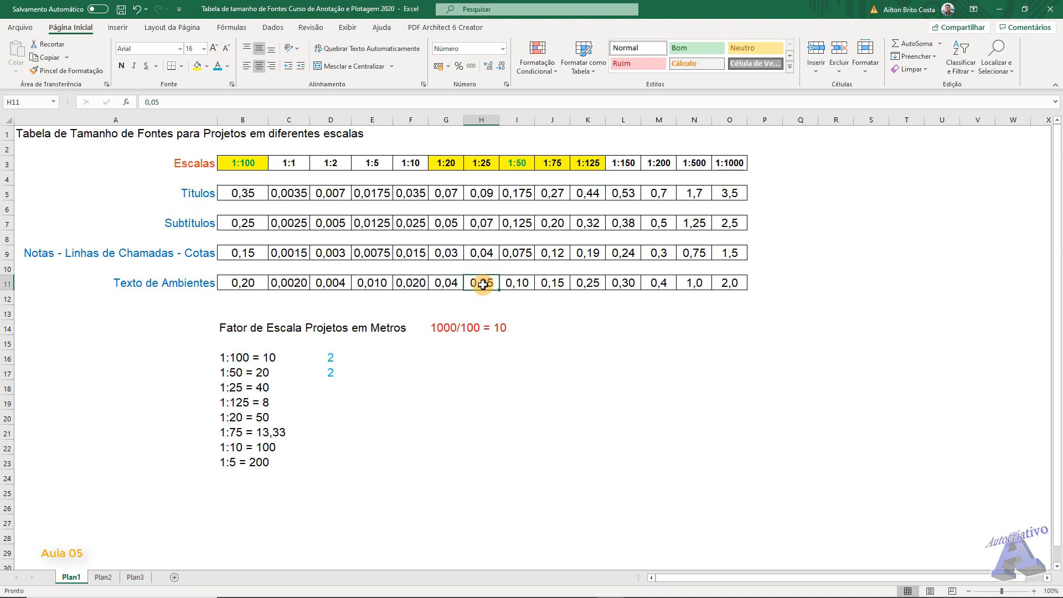
click(475, 588)
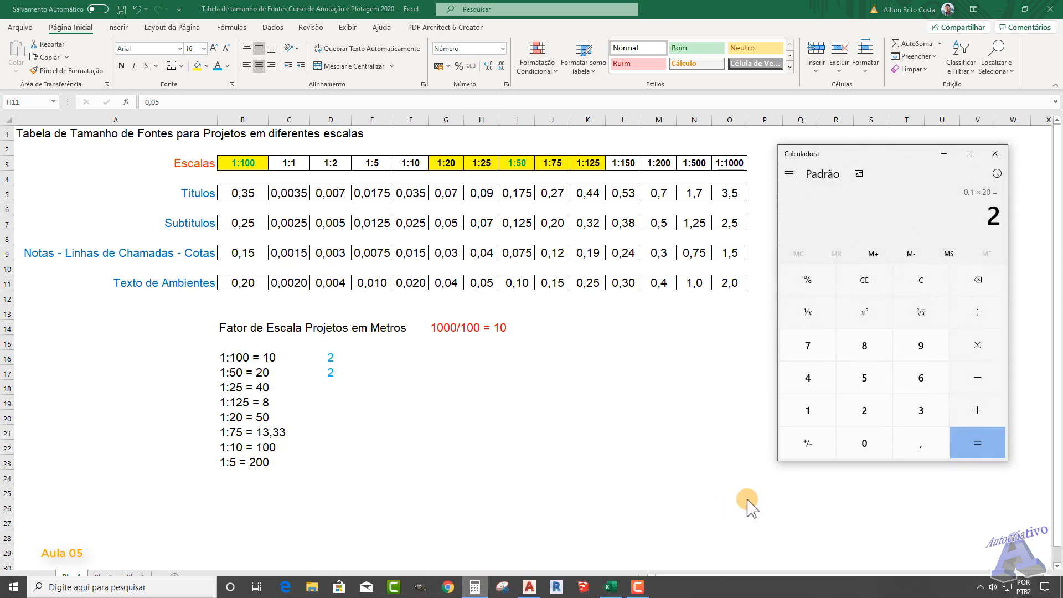
click(921, 281)
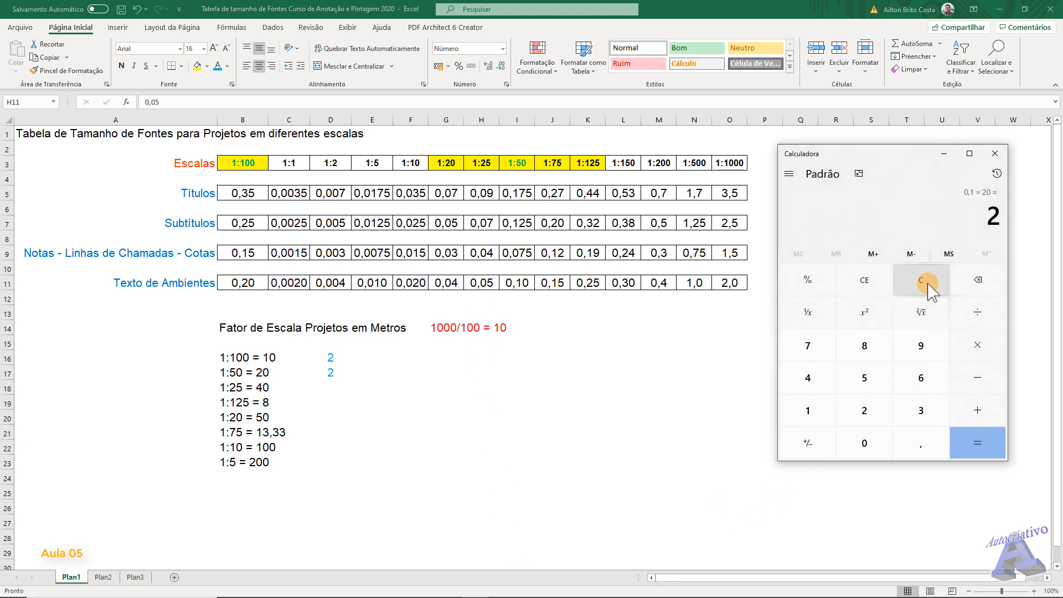
click(919, 443)
click(864, 444)
click(865, 378)
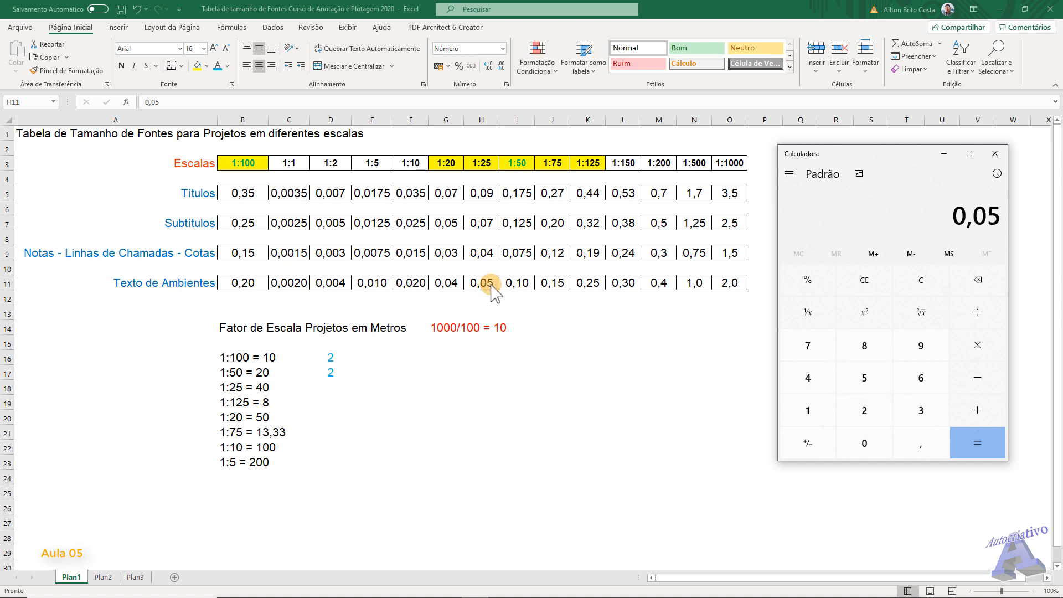
click(979, 344)
click(808, 378)
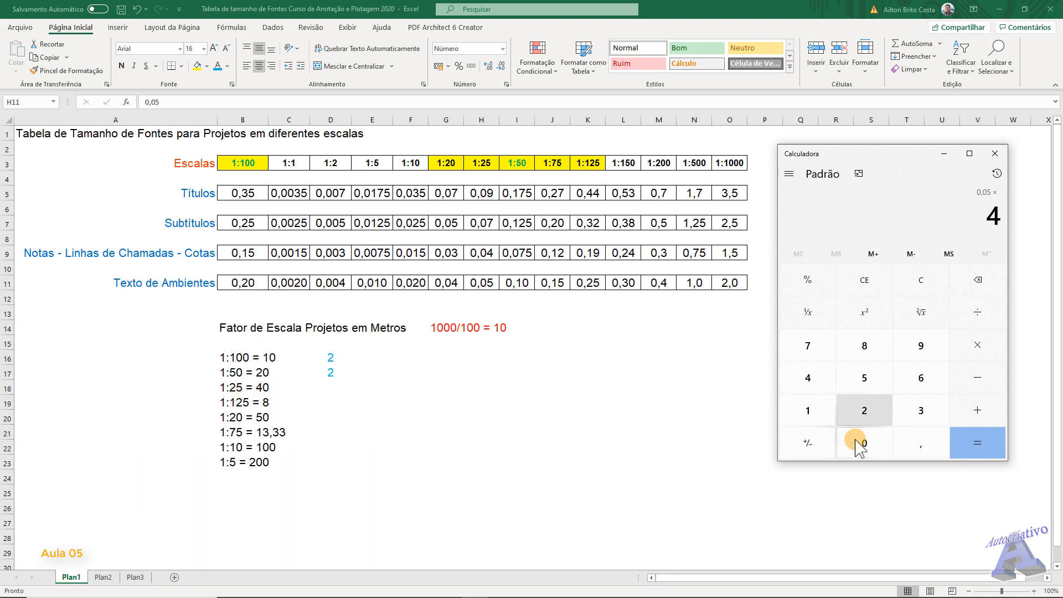
click(860, 443)
click(975, 439)
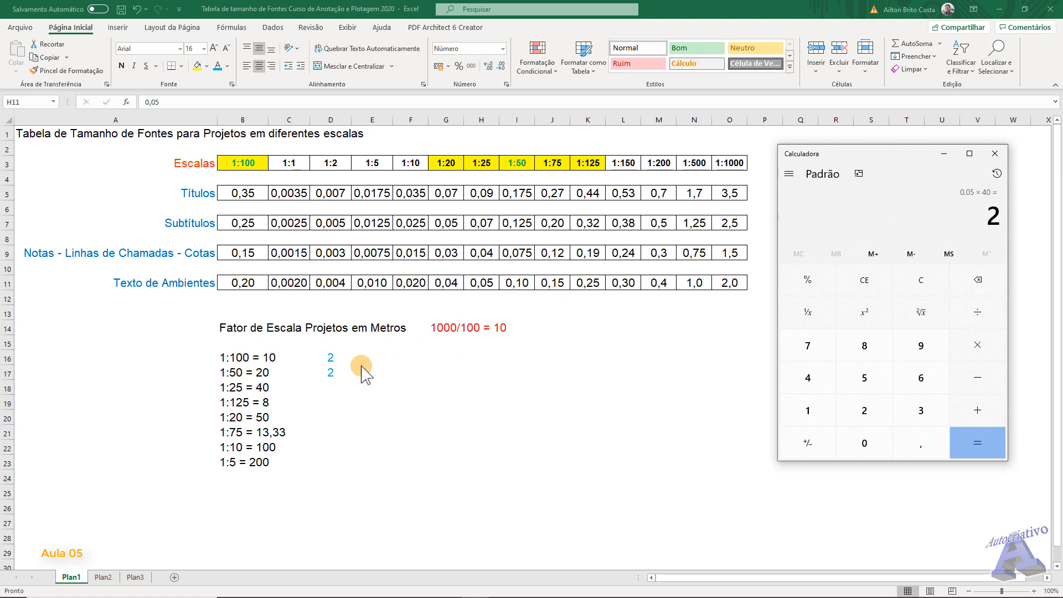
Enter 2 in cell D18 beside the 1:25 factor and copy the formatting of cell D17 onto it
click(331, 387)
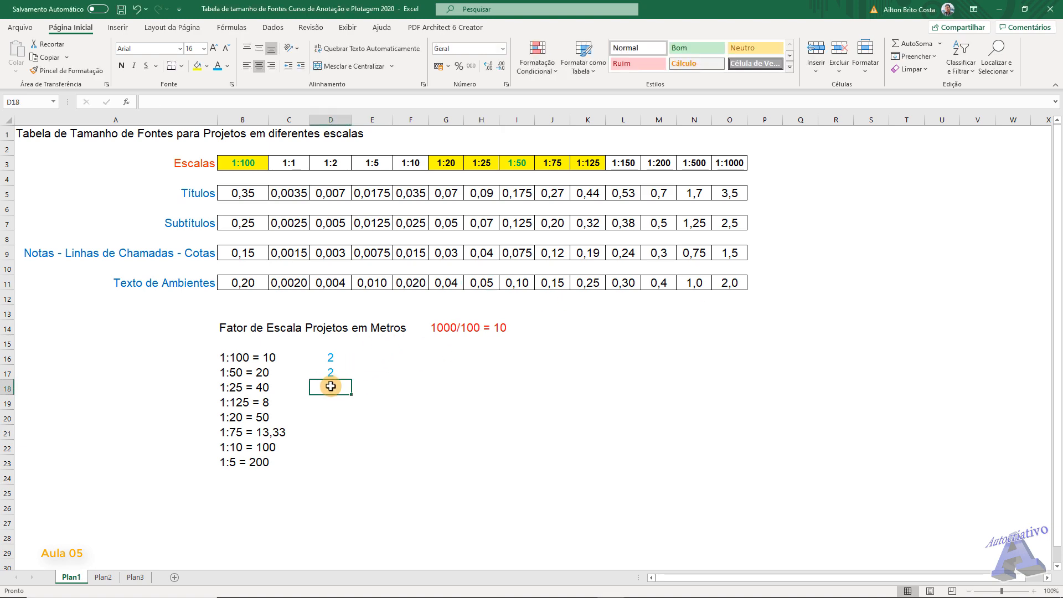
text(2)
key(Return)
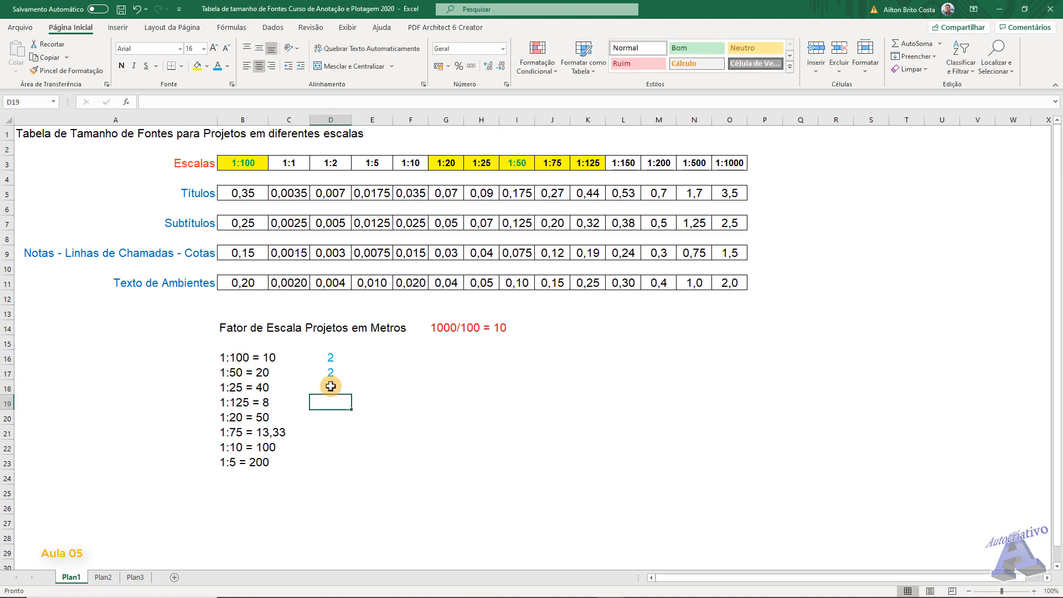
click(333, 375)
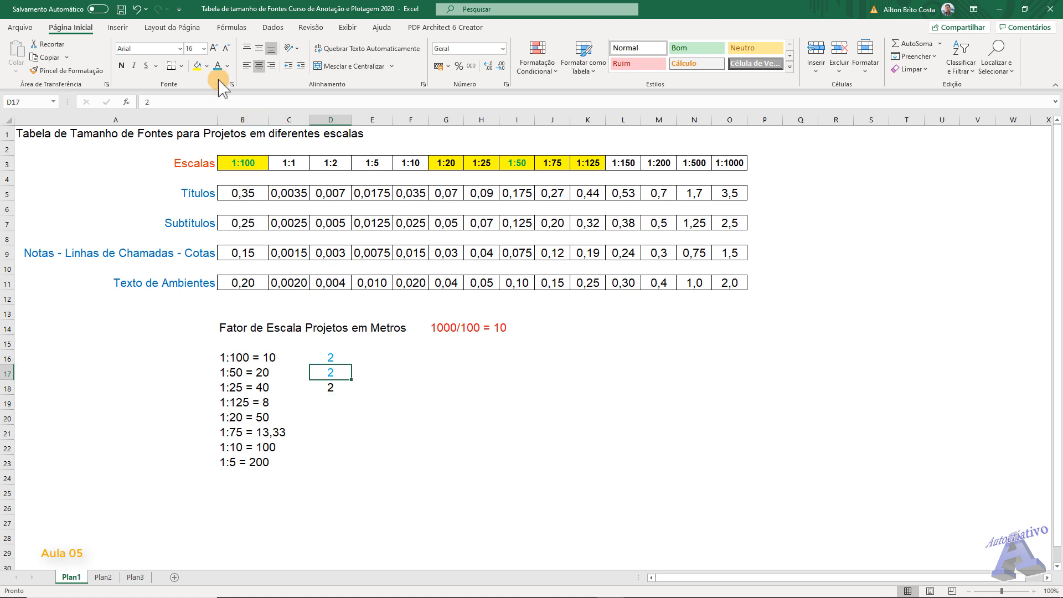
click(330, 385)
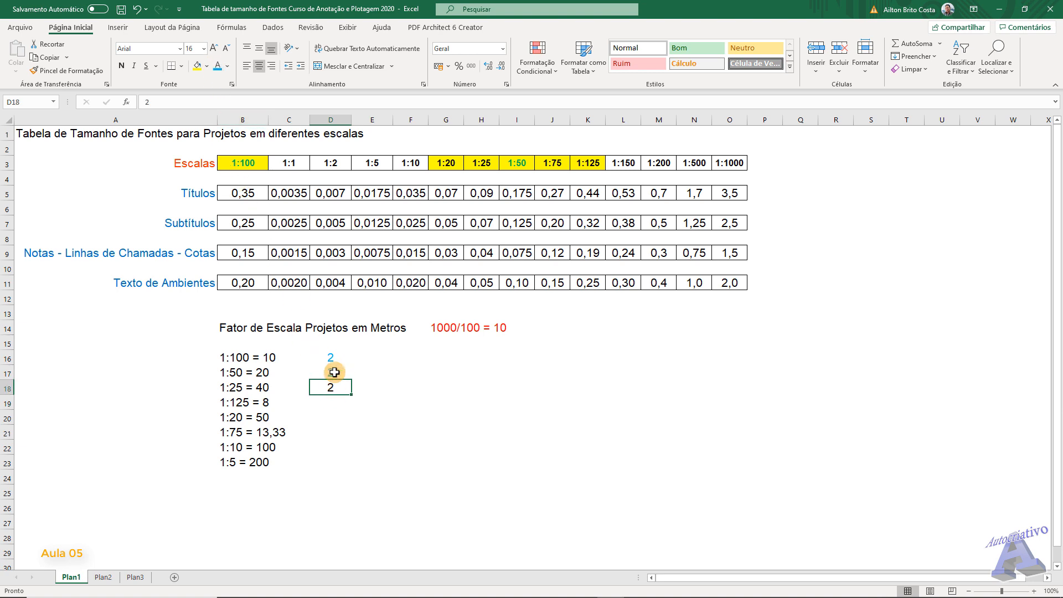
click(335, 372)
click(77, 70)
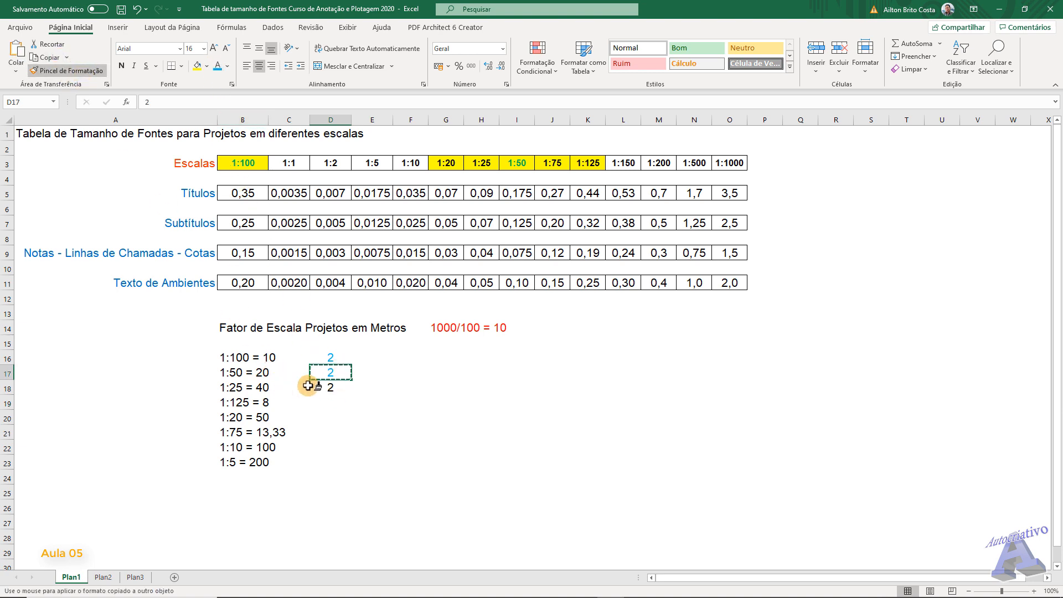
click(311, 387)
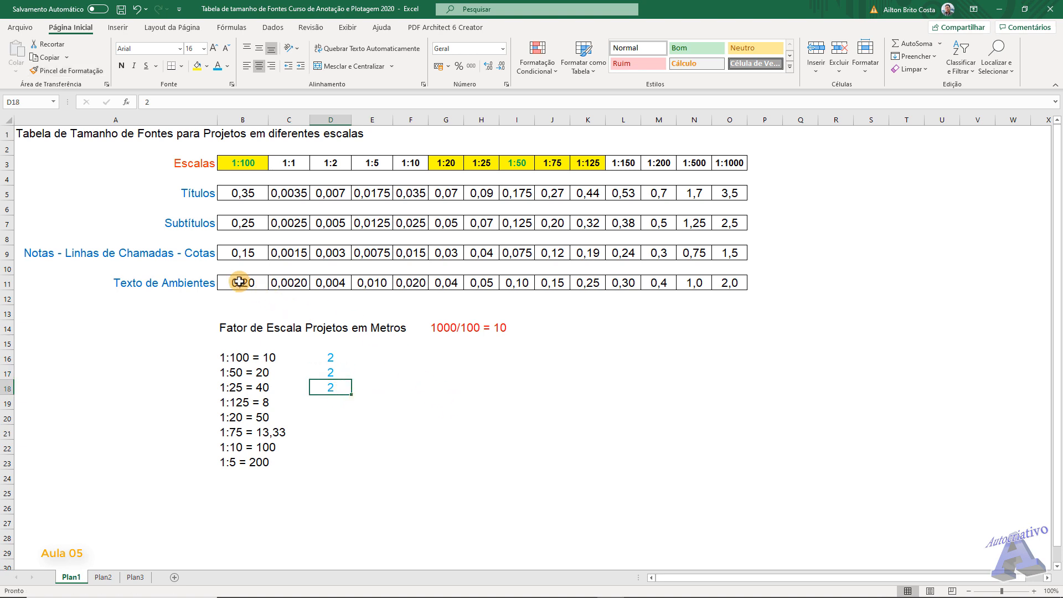
In Calculator, multiply the 1:75 Texto de Ambientes size of 0,15 by its scale factor of 13,33, and close Calculator
drag(239, 282, 741, 289)
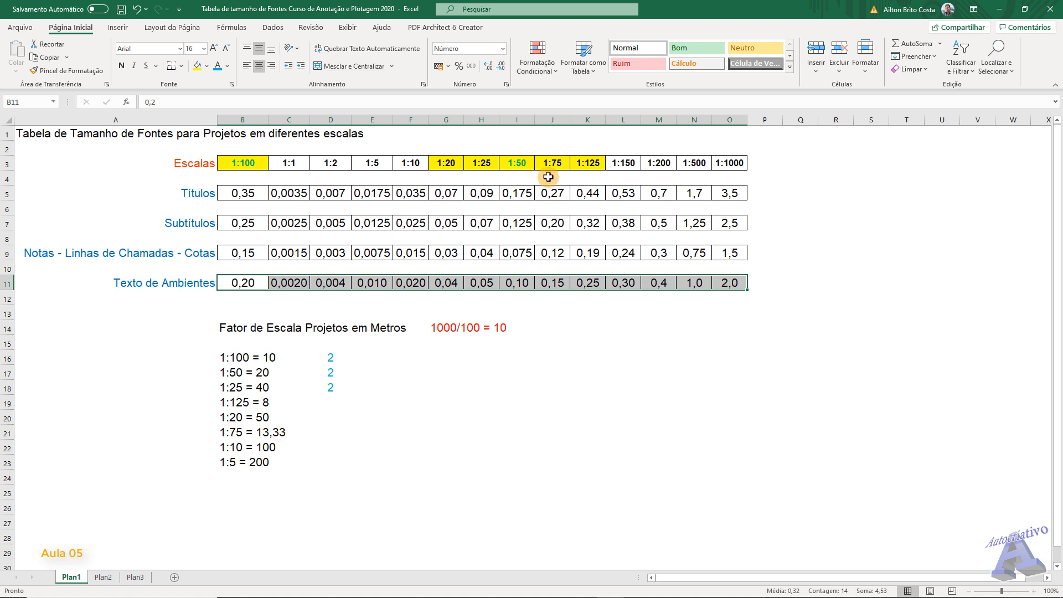
click(555, 286)
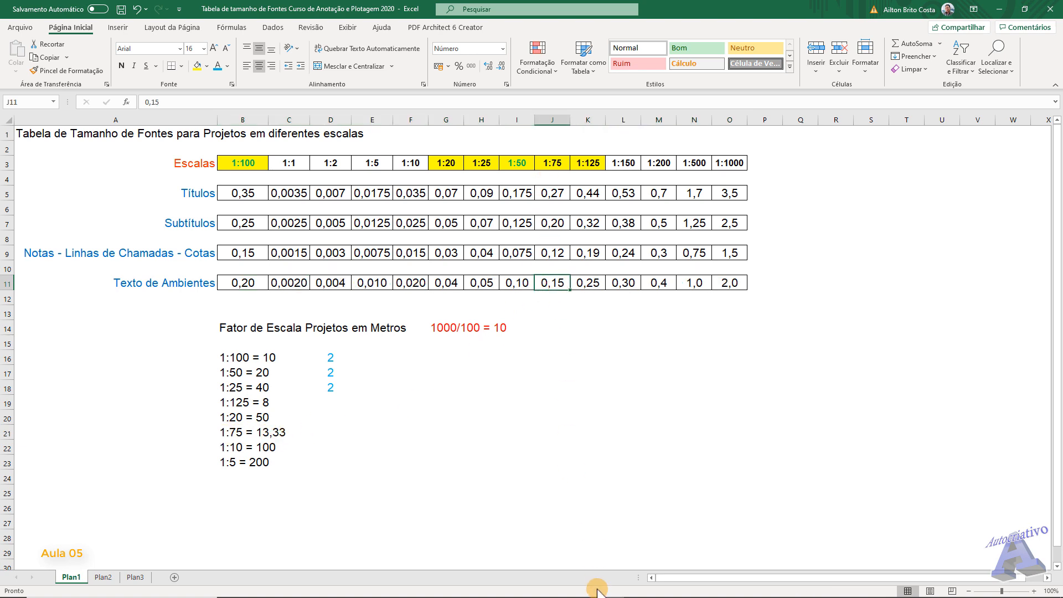
mouse_move(606, 591)
click(475, 590)
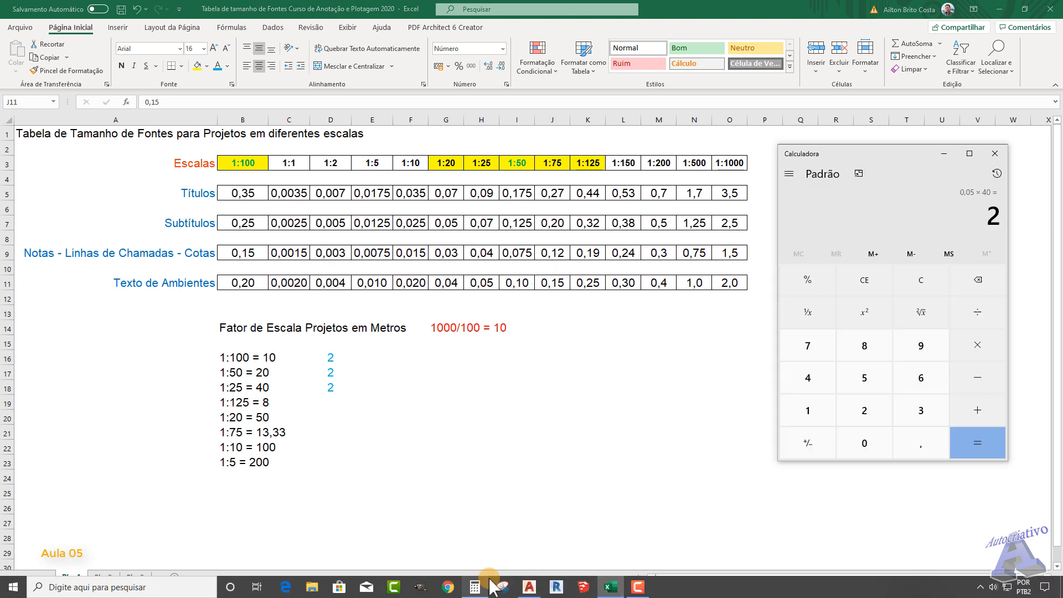
click(861, 441)
click(919, 443)
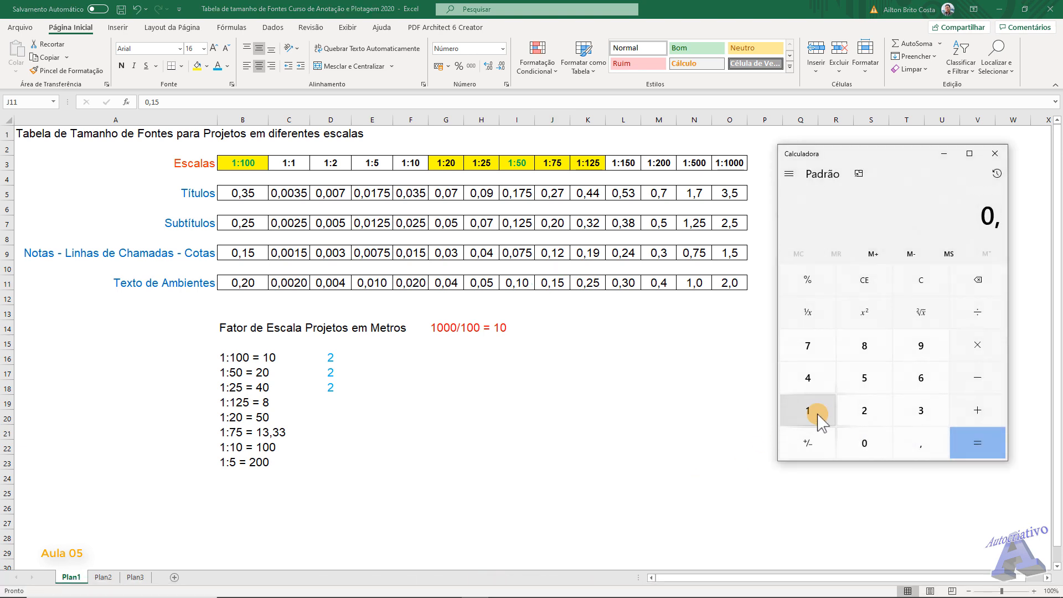
click(815, 410)
click(876, 370)
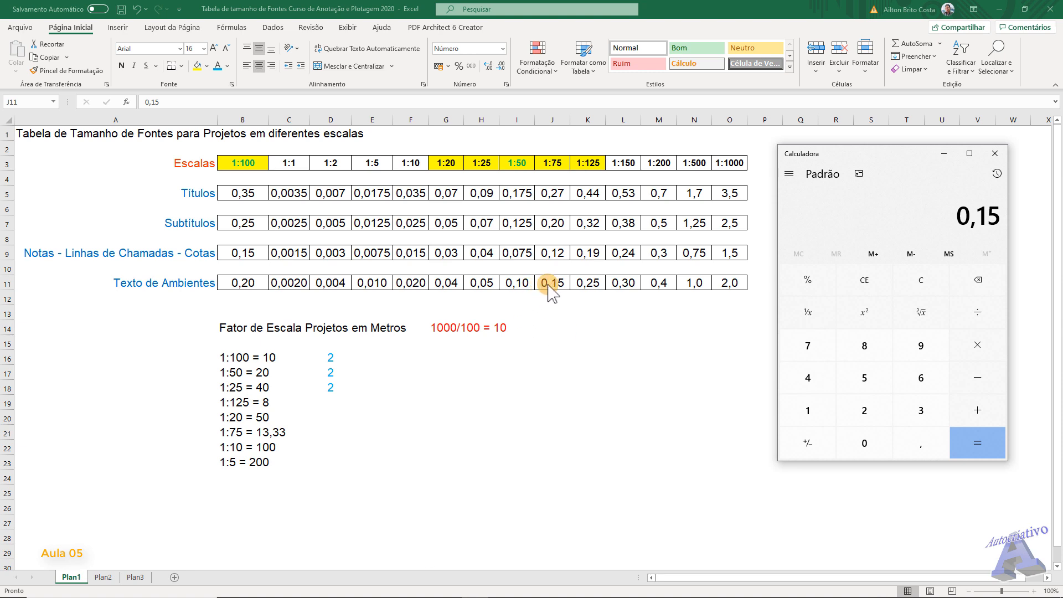
click(978, 344)
click(808, 410)
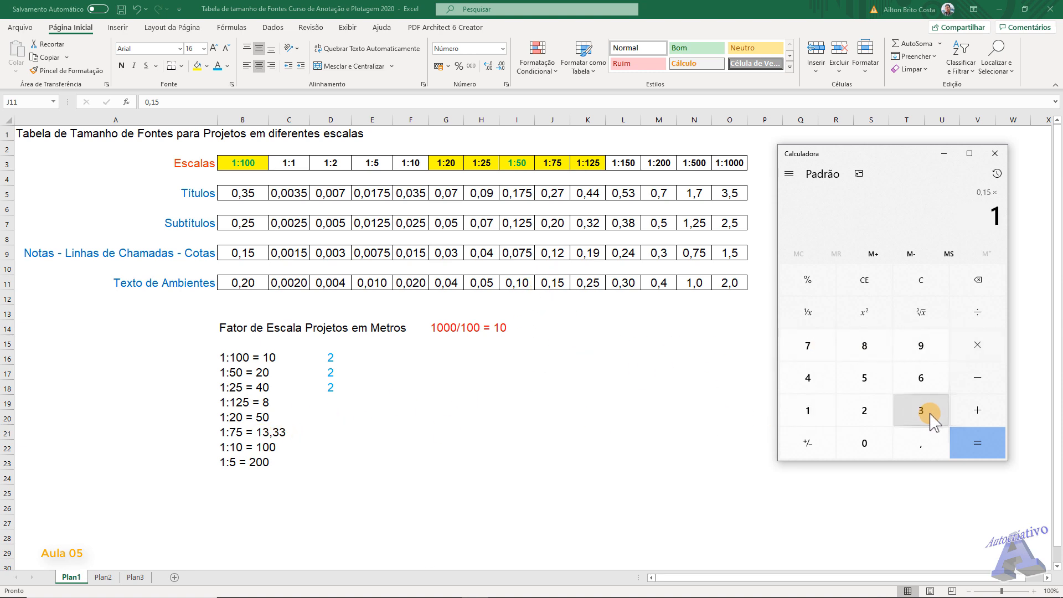
click(921, 411)
click(922, 444)
click(980, 441)
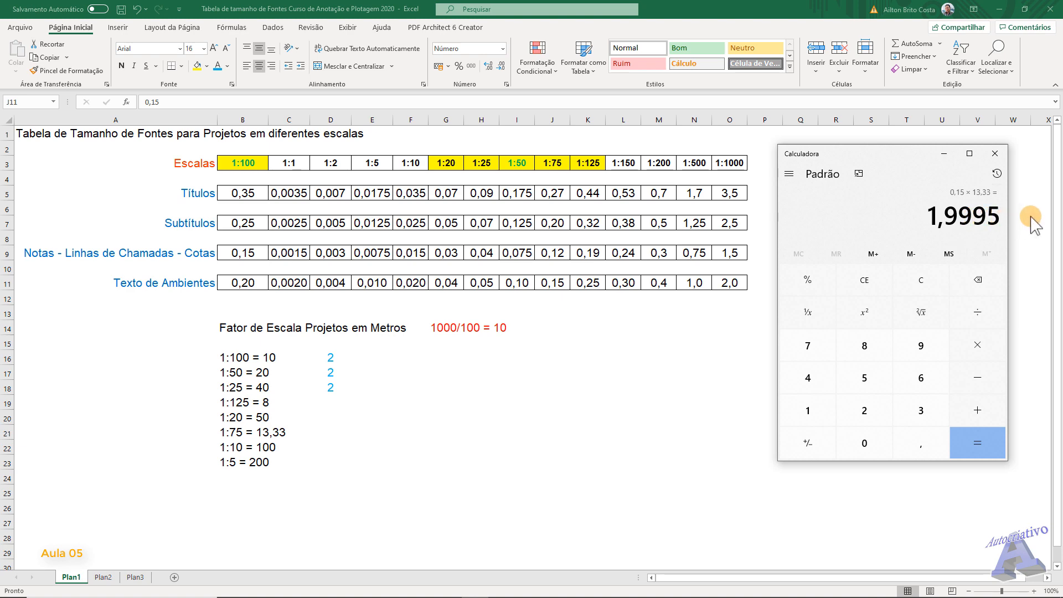
click(996, 153)
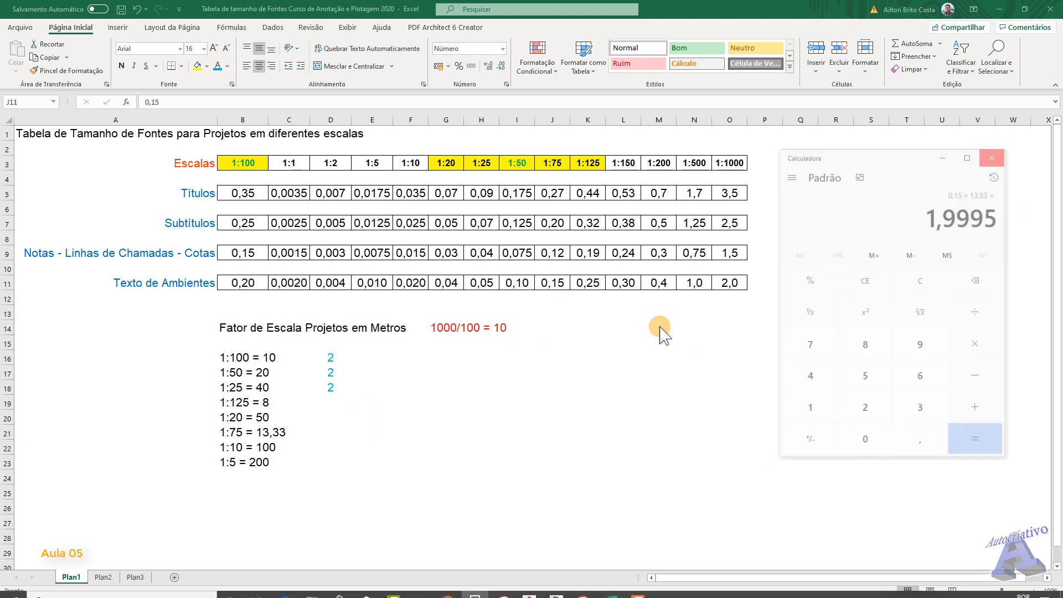
Enter 2 in cell D21 beside the 1:75 factor
click(331, 428)
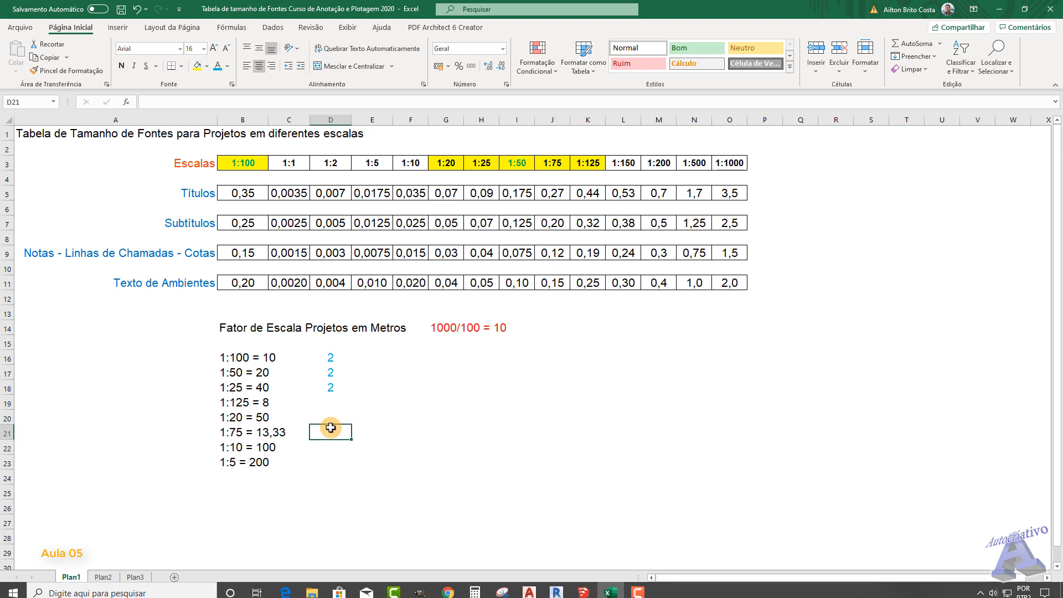
text(2)
key(Return)
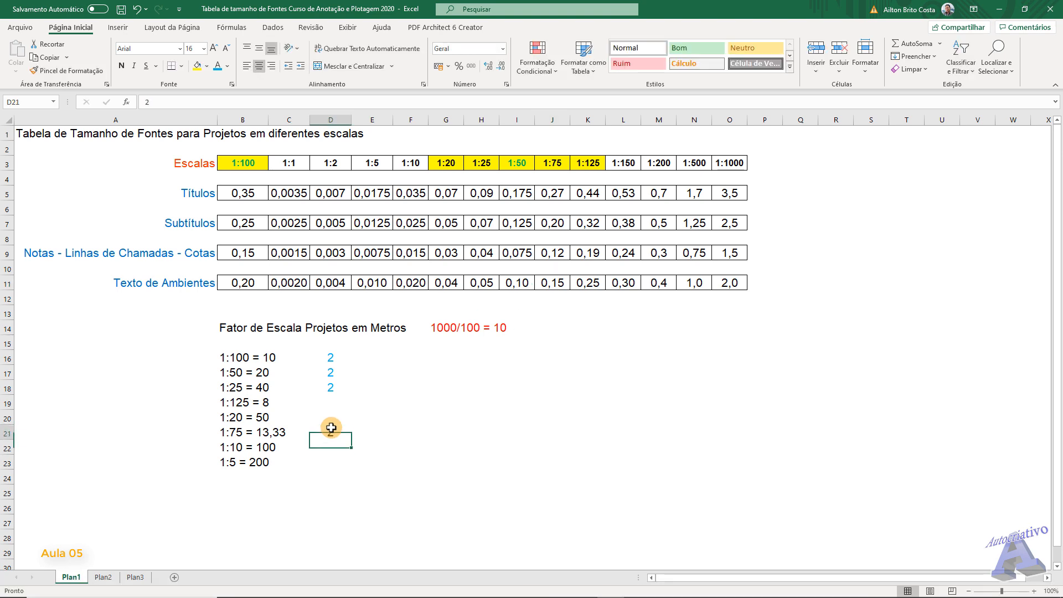
Fill the blue 2 from cell D18 down through cell D23, covering the remaining scale factors
click(345, 392)
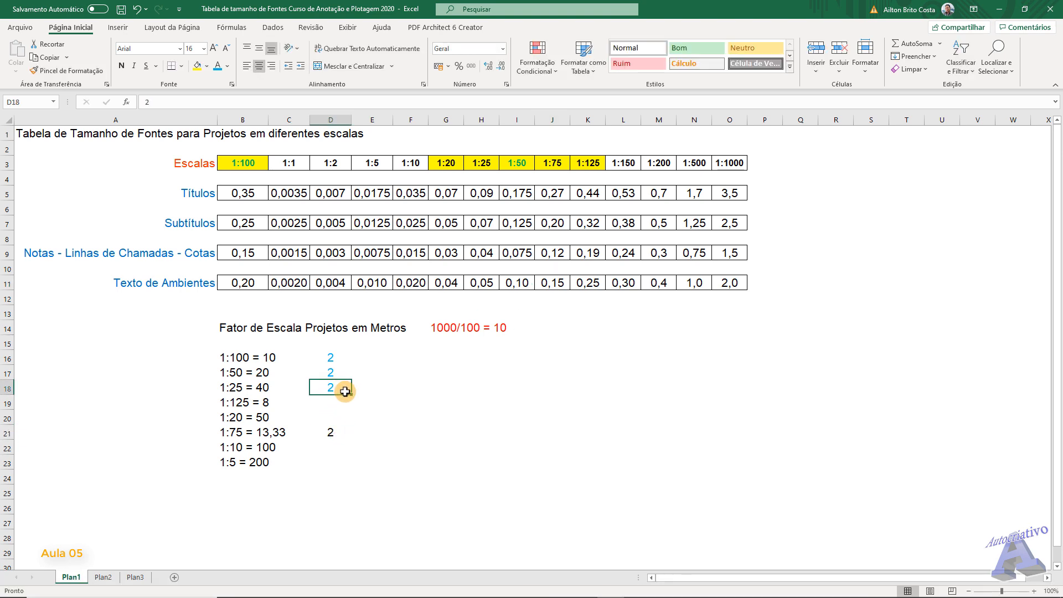
drag(353, 395, 348, 466)
click(407, 448)
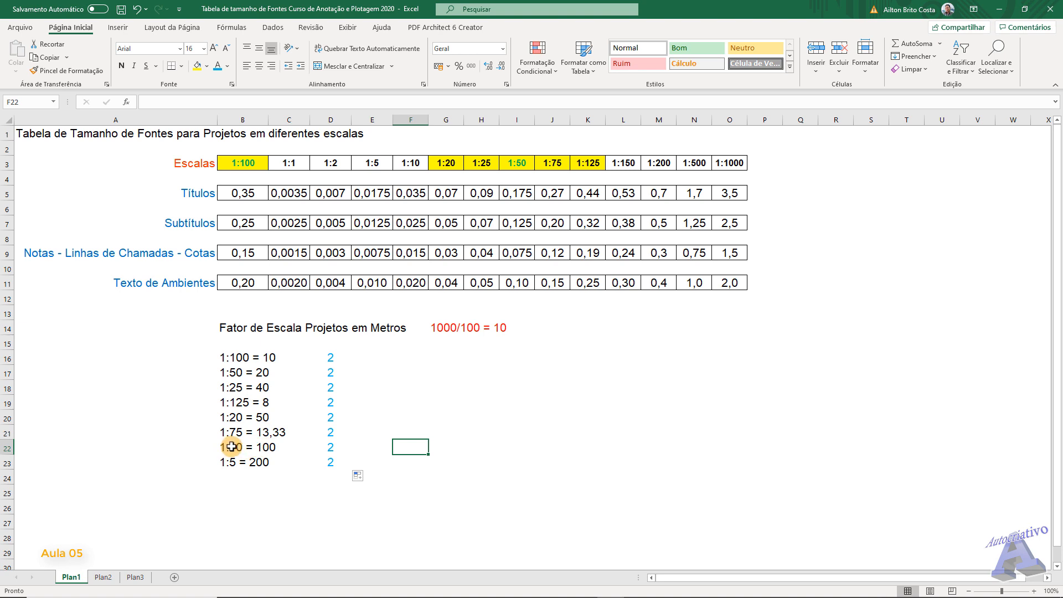
In Calculator, multiply the 1:10 Texto de Ambientes size of 0,020 by its scale factor of 100, and close Calculator
click(407, 282)
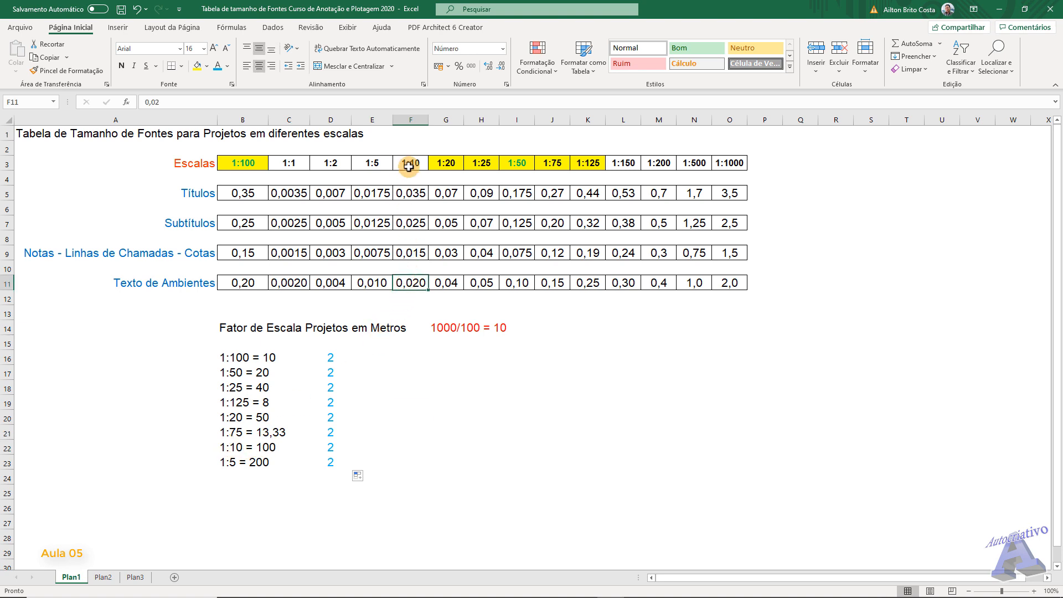
mouse_move(590, 592)
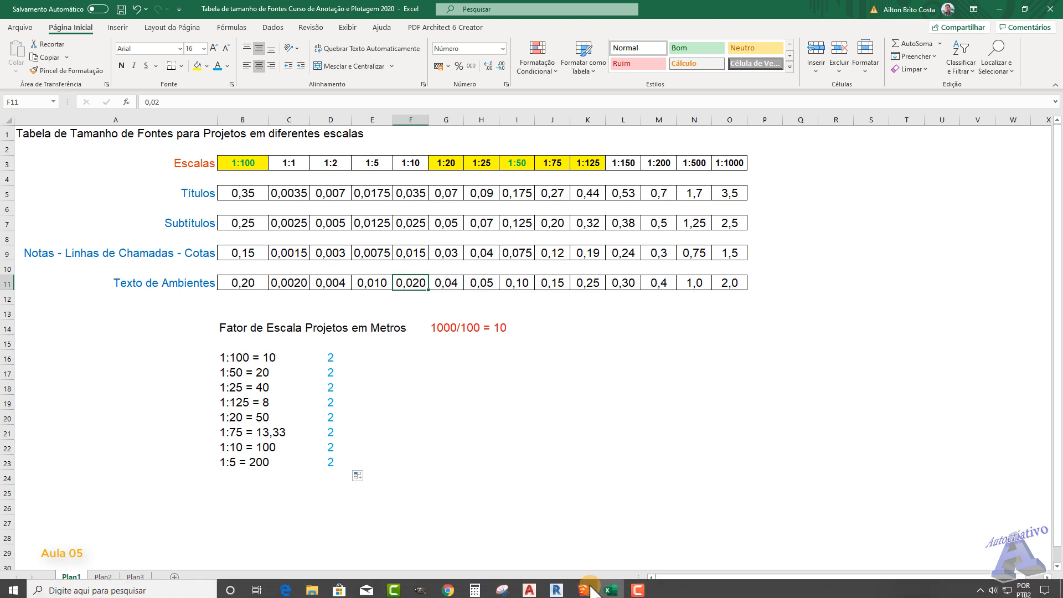
click(475, 588)
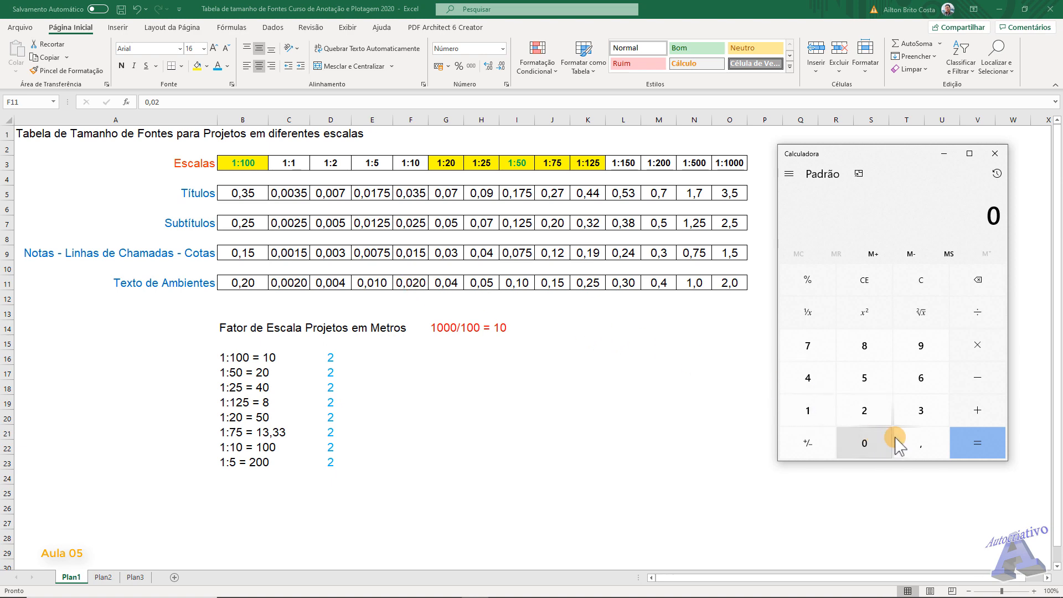
click(914, 441)
click(863, 443)
click(864, 412)
click(864, 443)
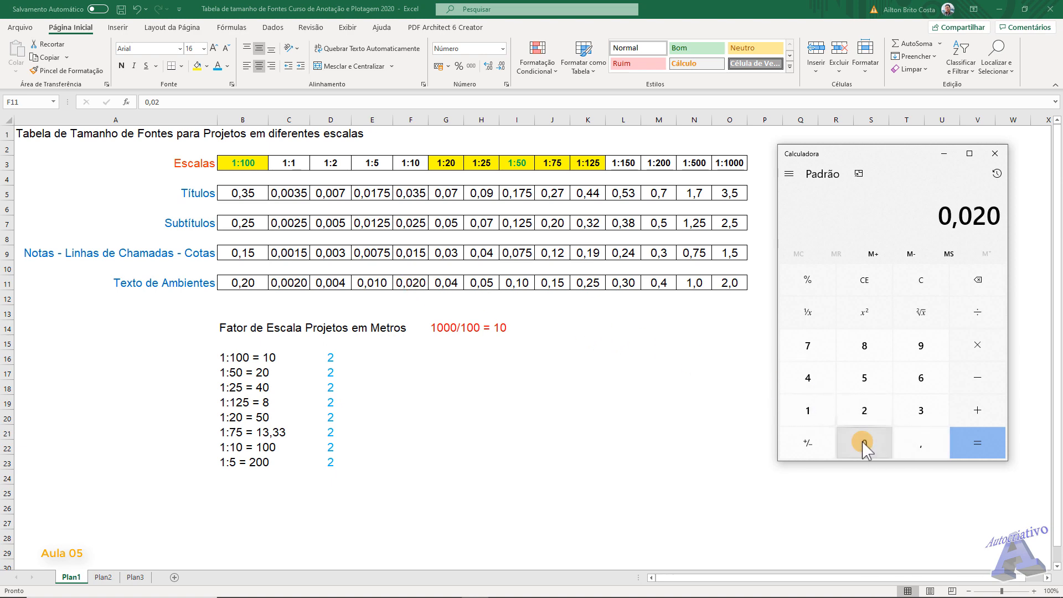
click(978, 344)
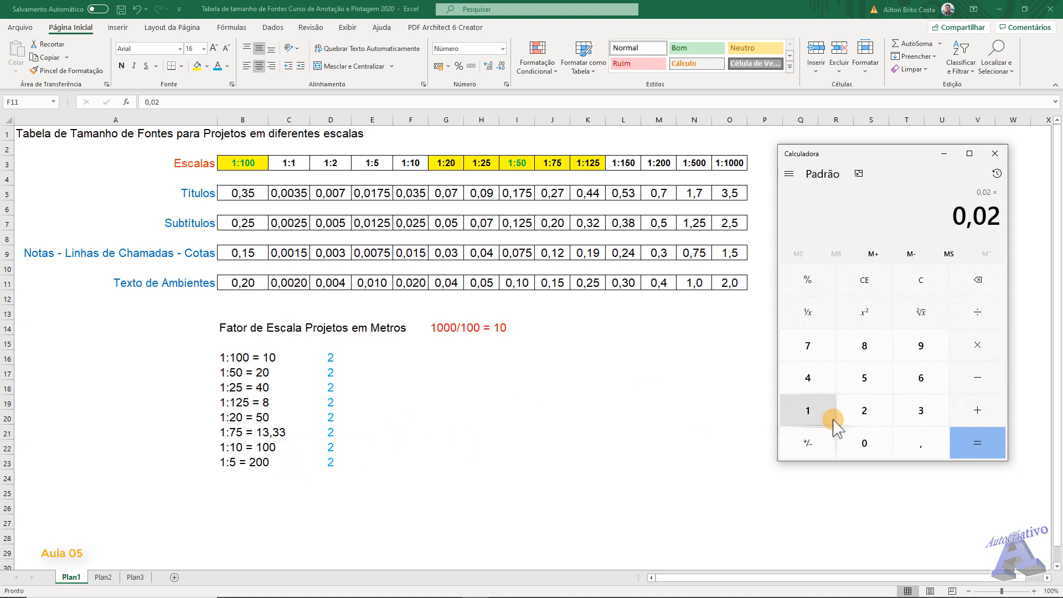
click(810, 412)
click(867, 443)
click(866, 443)
click(979, 442)
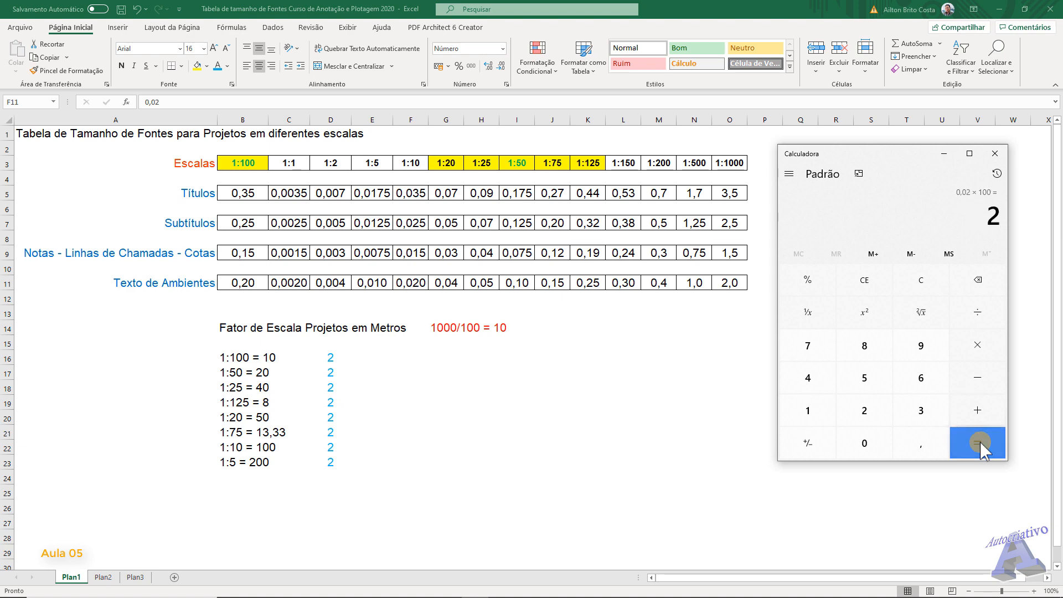
click(995, 153)
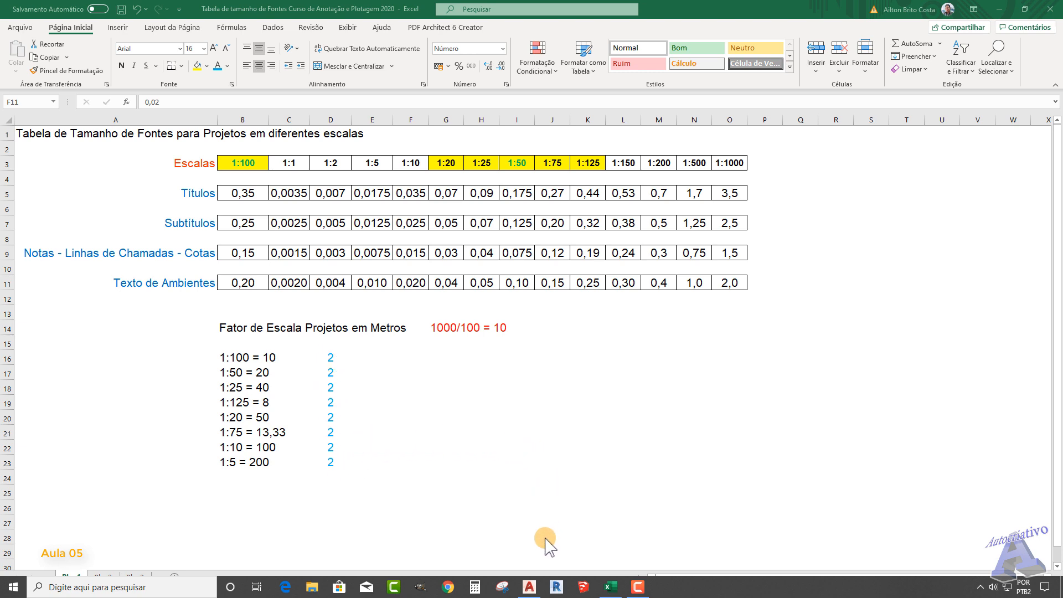
Switch to AutoCAD and review the text height of each Textos de Ambientes style, from 1-100 through 1-75
click(529, 587)
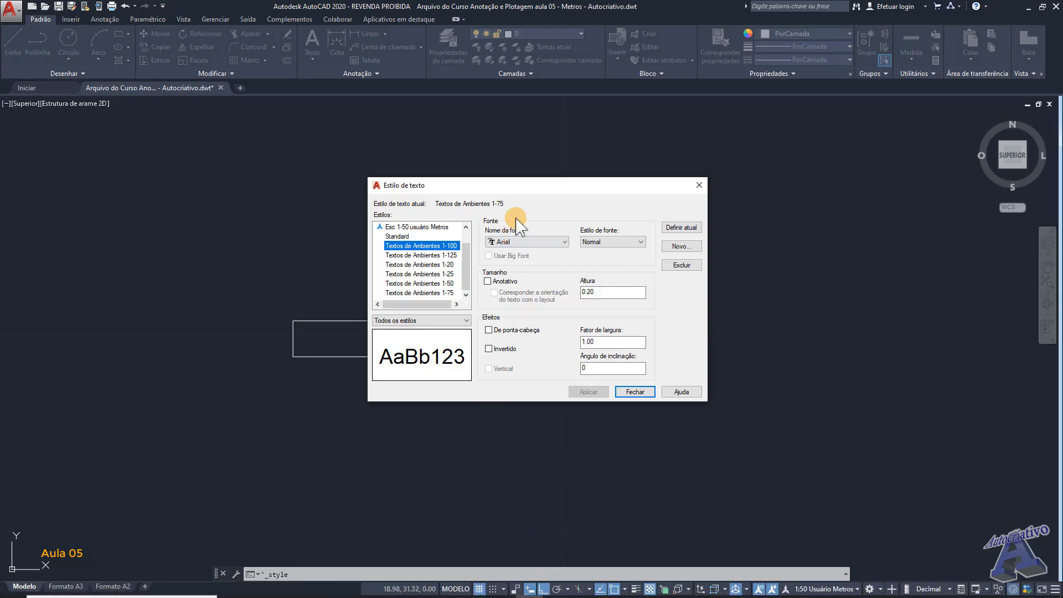
drag(527, 185, 768, 228)
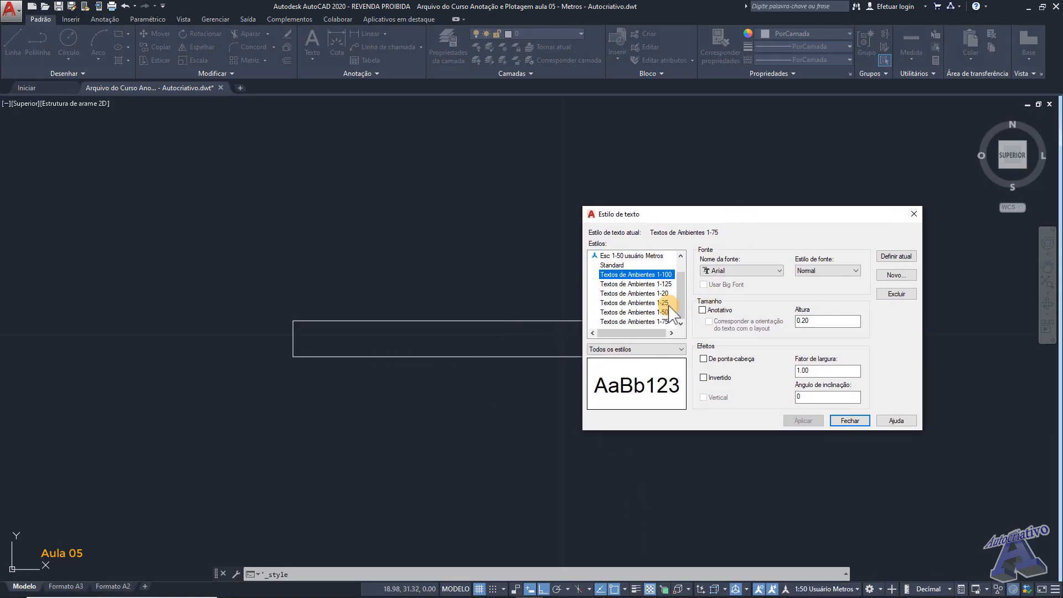
click(660, 285)
click(652, 275)
click(650, 284)
click(648, 293)
click(649, 303)
click(652, 312)
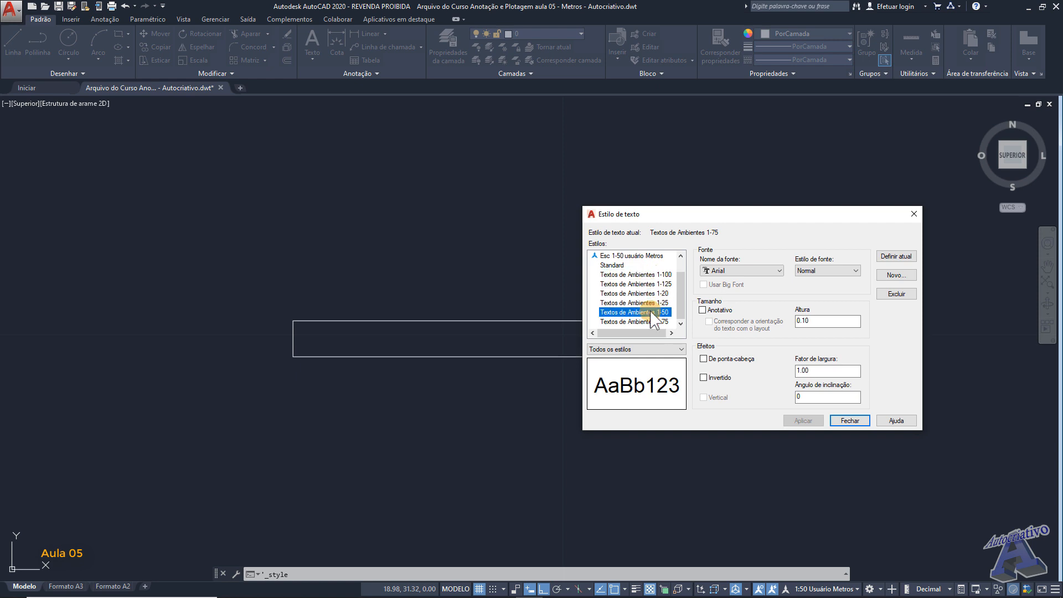
click(654, 323)
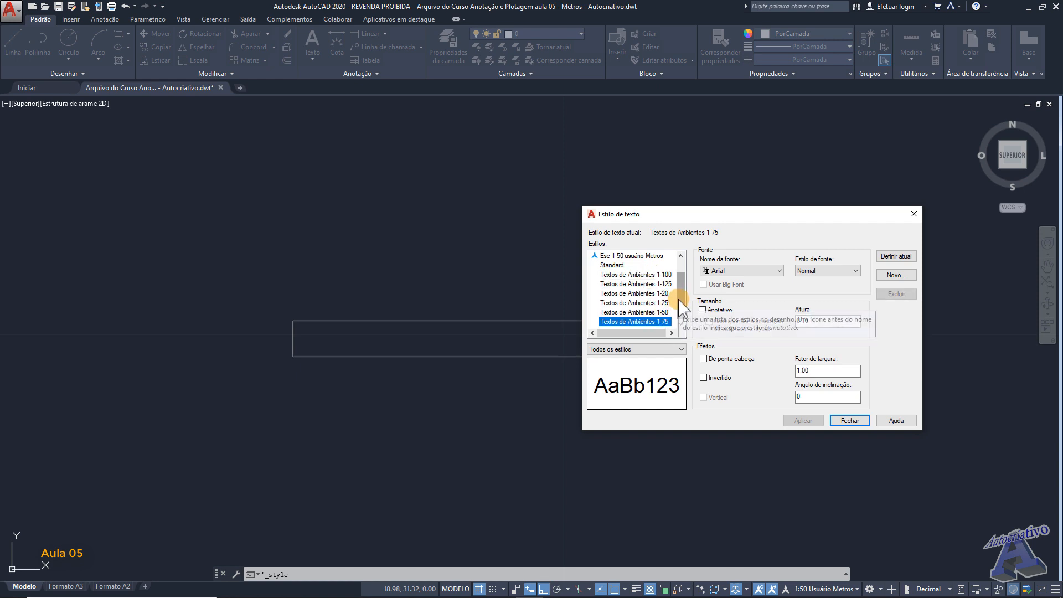
Create a new text style named Textos de Ambientes Anotivos based on the Anotativo style
drag(680, 300, 680, 273)
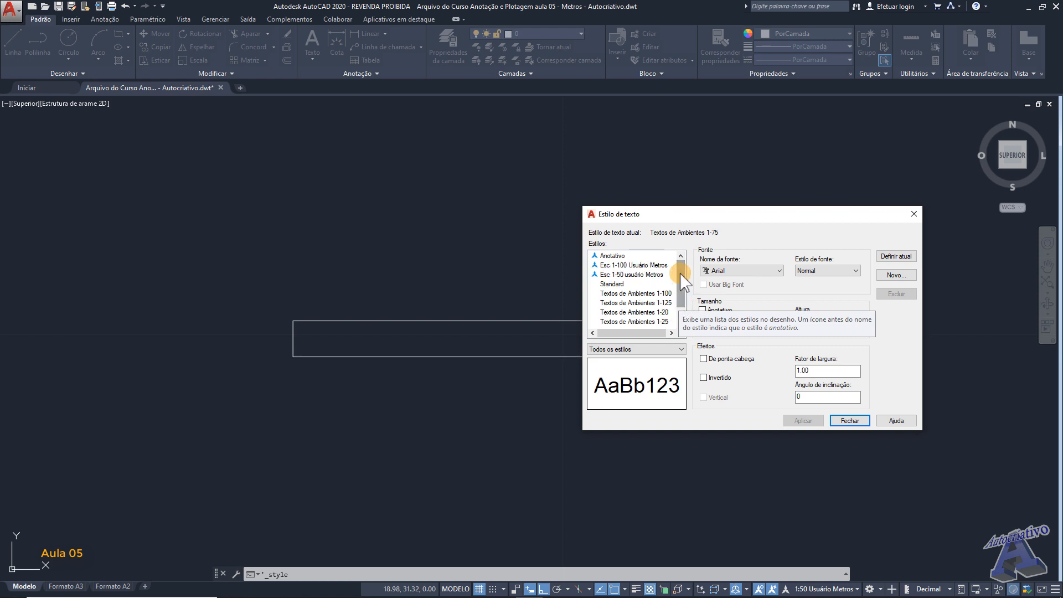
click(612, 256)
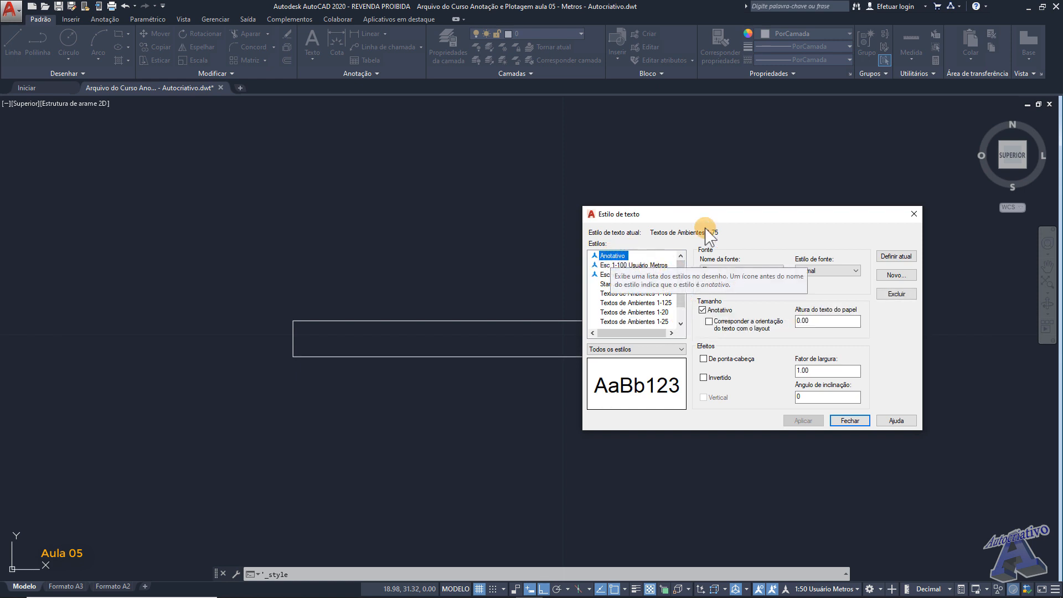
drag(698, 214, 596, 213)
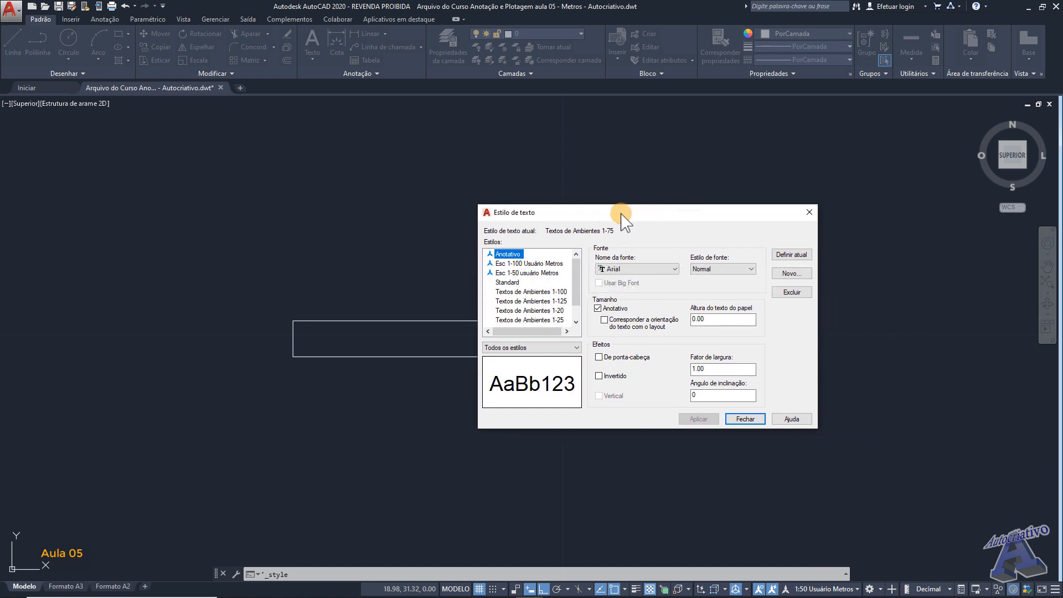
click(793, 273)
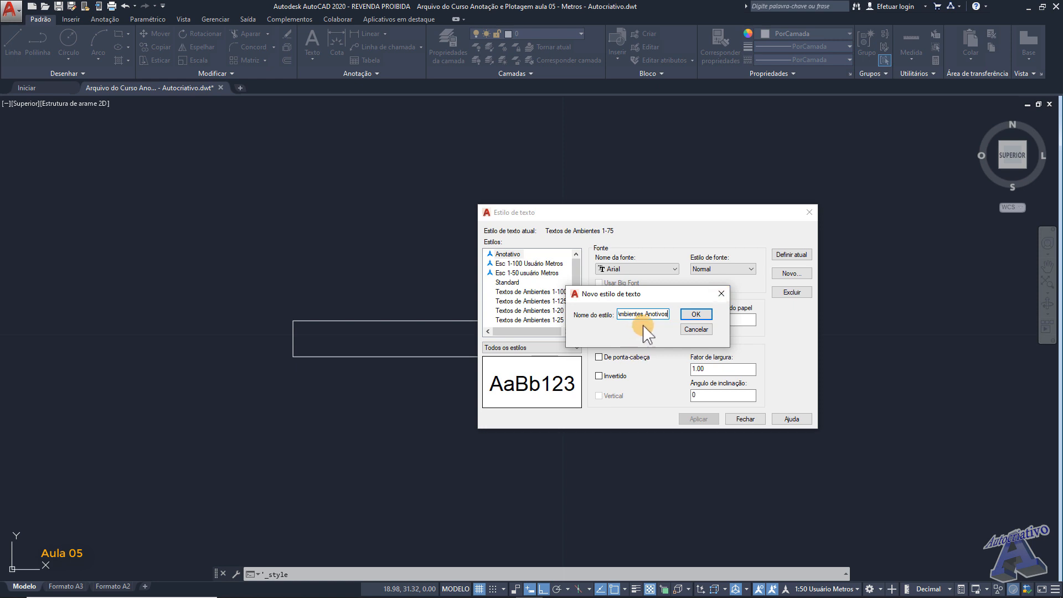
key(Home)
click(696, 315)
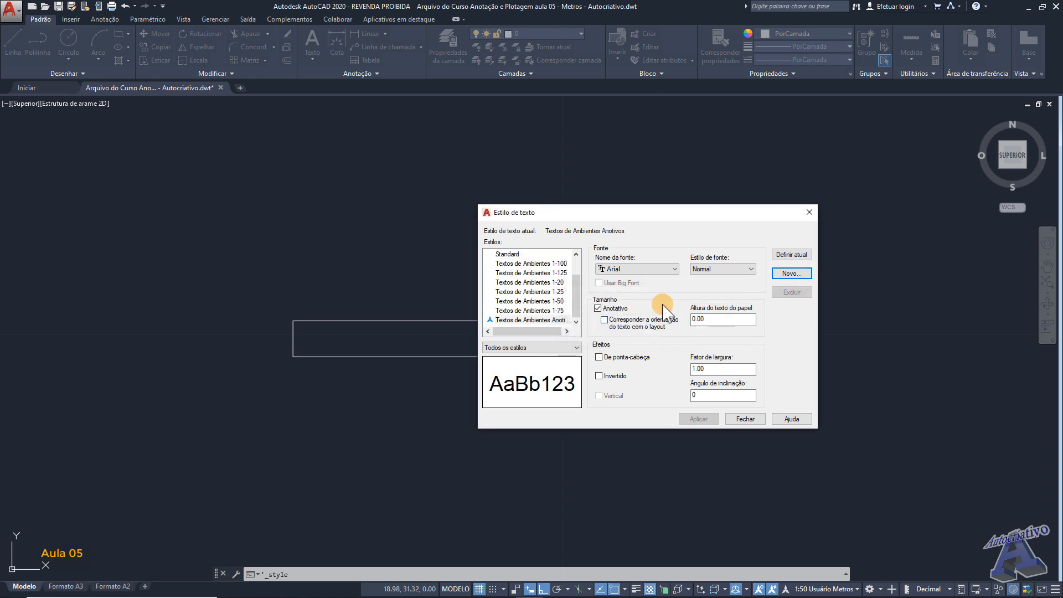
Set the paper text height of the Textos de Ambientes Anotivos style to 2 and apply it
click(533, 321)
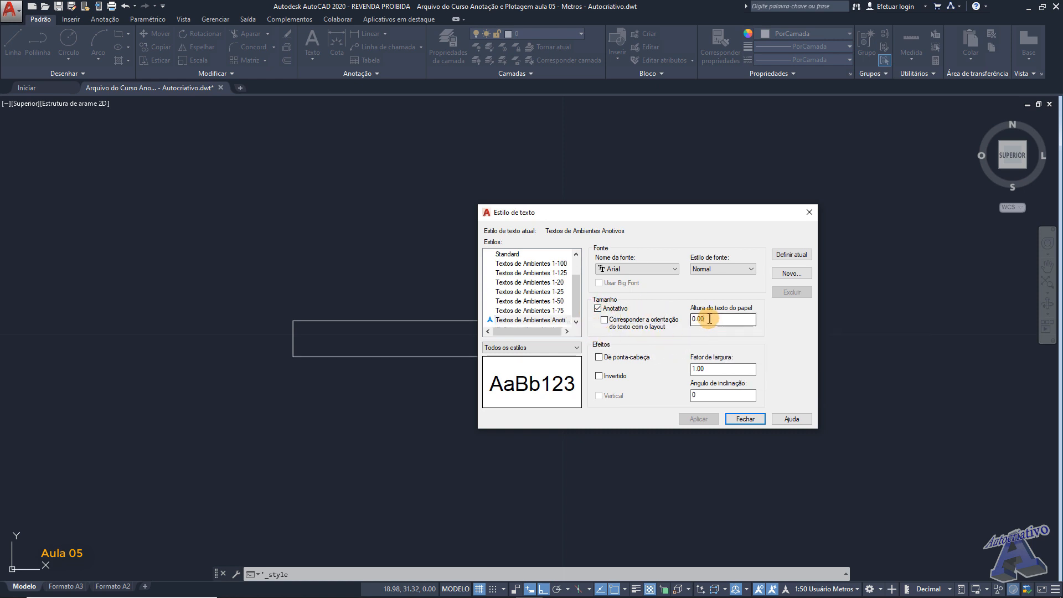
drag(703, 320, 683, 320)
text(2)
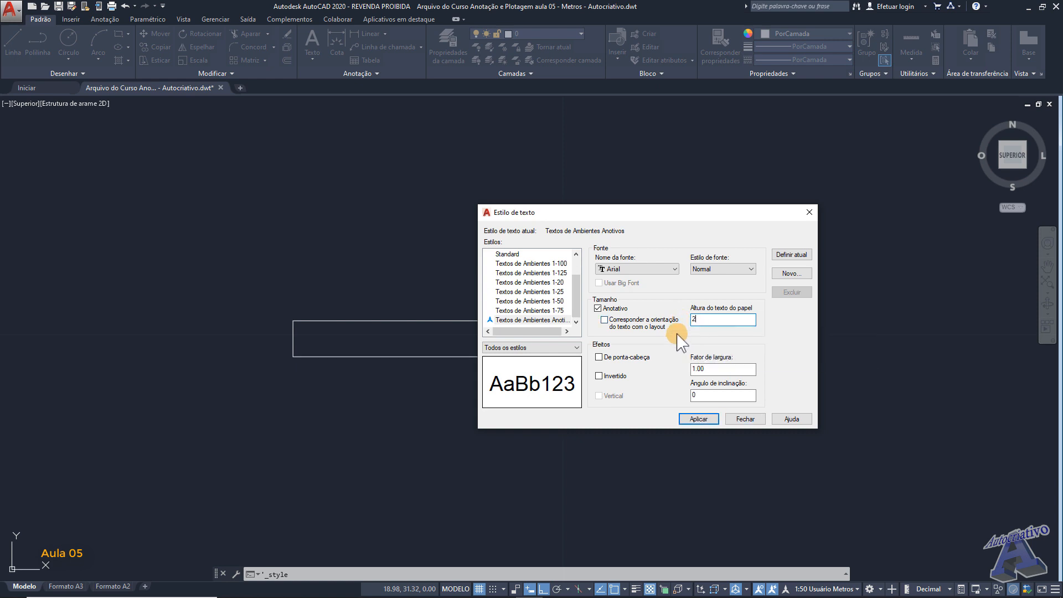
click(699, 419)
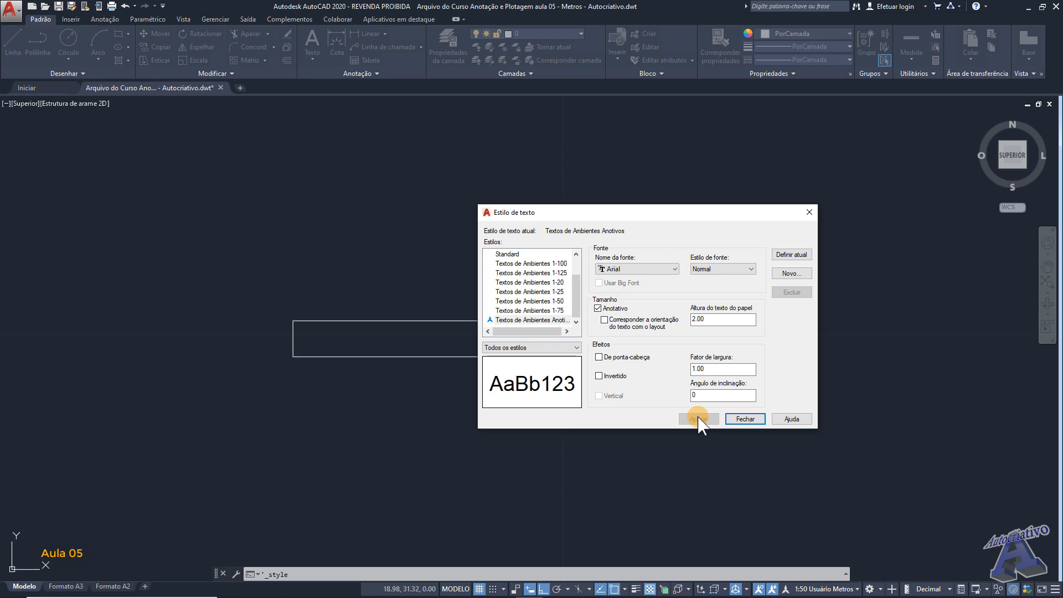
Compare the heights of the scale-specific Textos de Ambientes styles with the paper text height of the annotative style
click(547, 264)
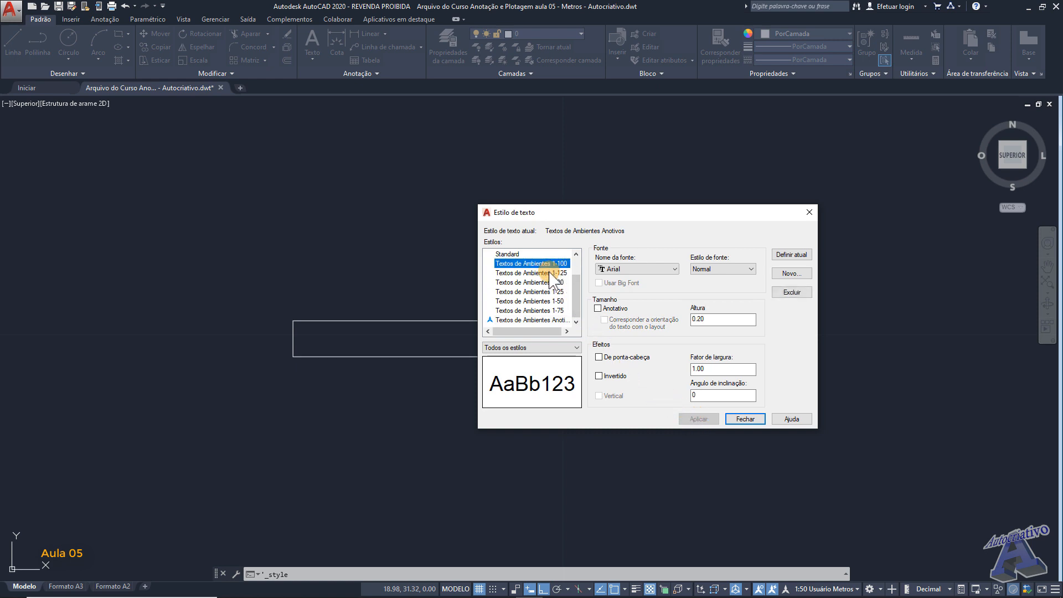
click(550, 273)
click(550, 282)
click(552, 292)
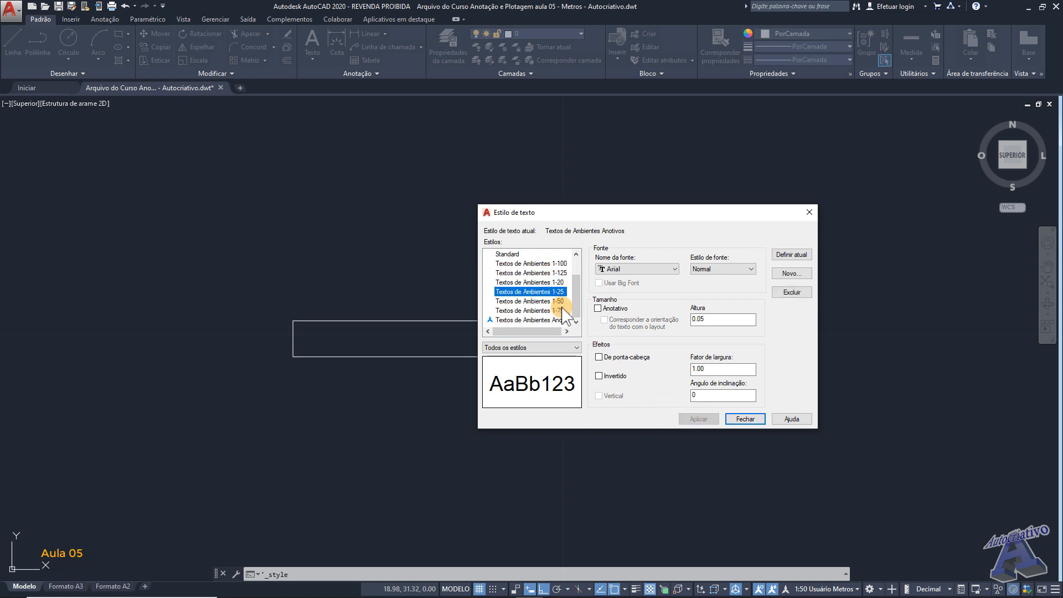
click(556, 301)
click(557, 311)
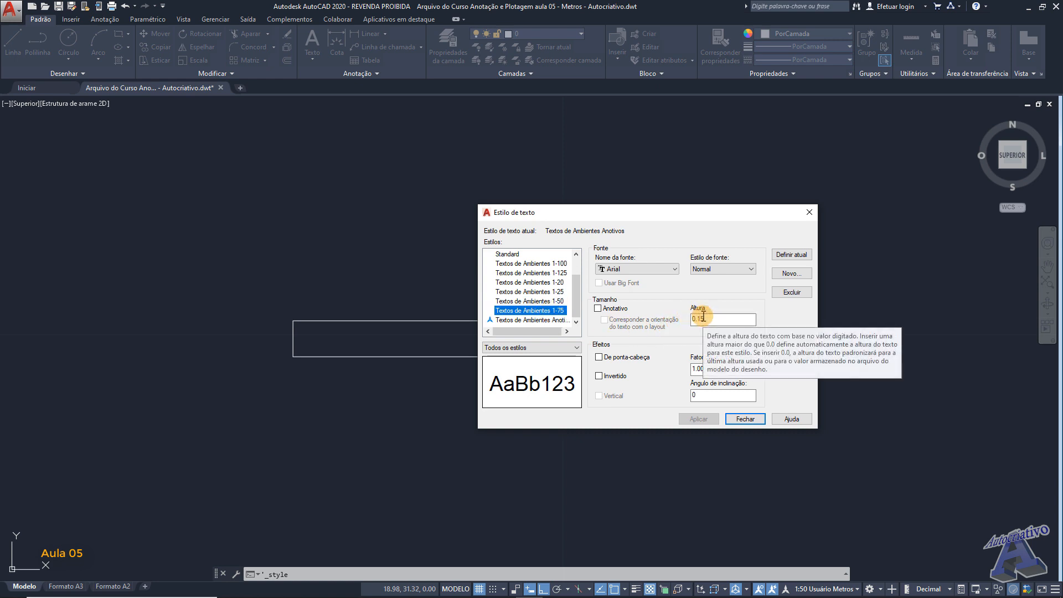
click(549, 320)
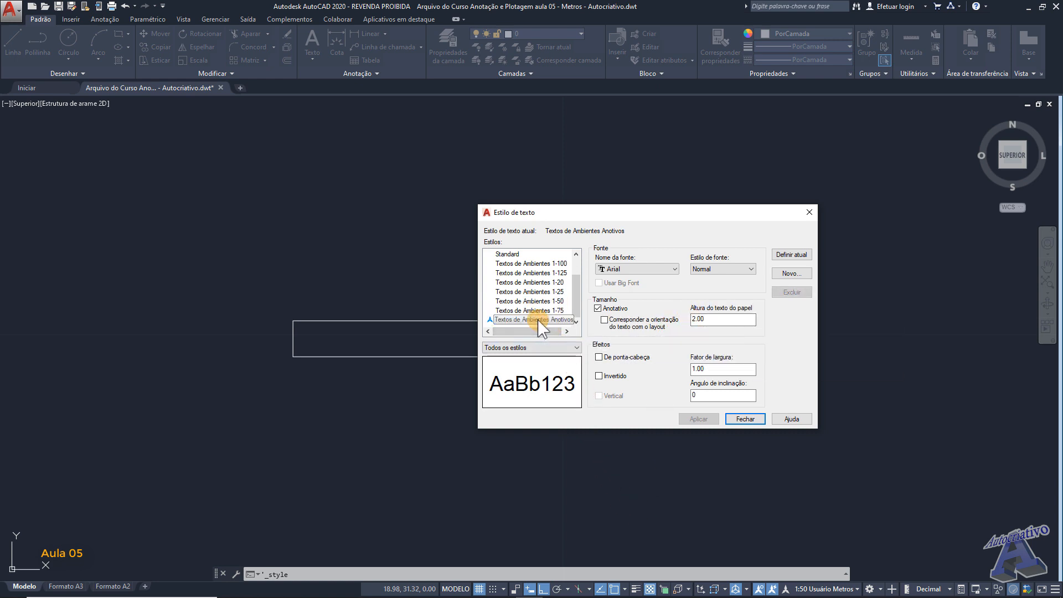
click(558, 301)
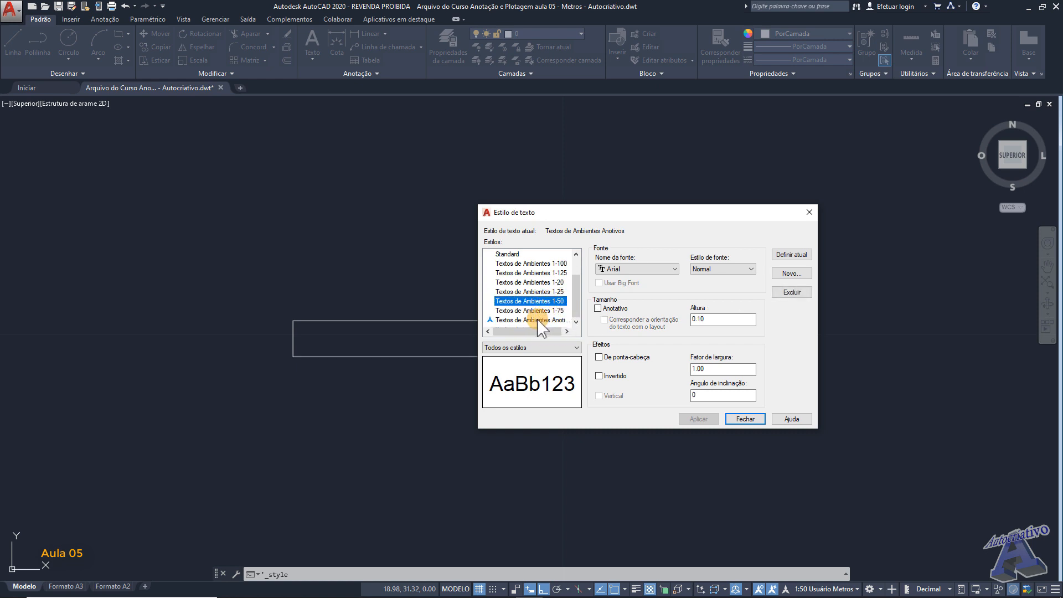
click(538, 320)
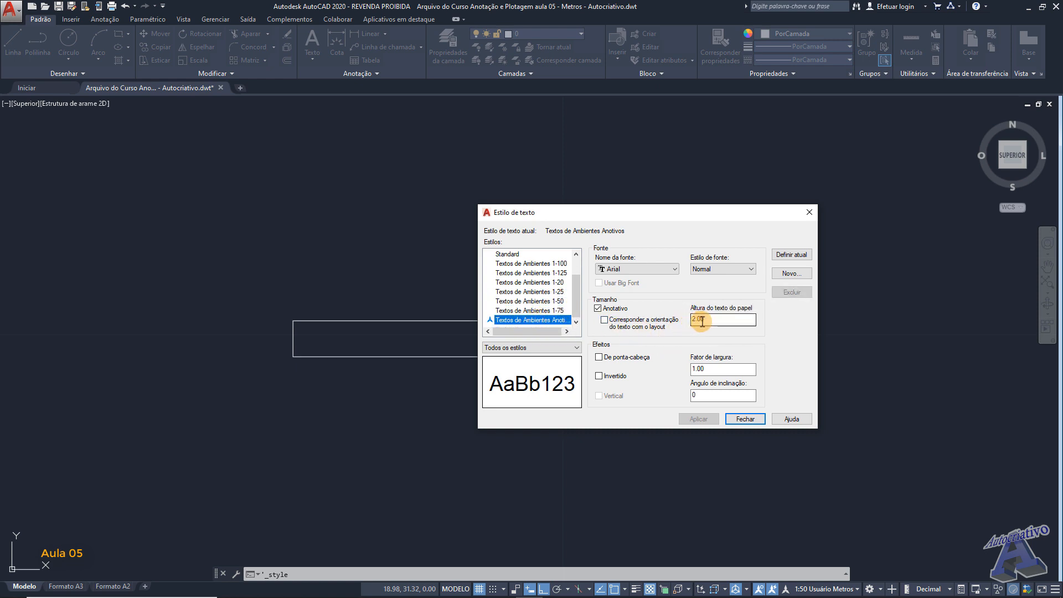
click(554, 311)
click(554, 301)
click(549, 292)
click(546, 283)
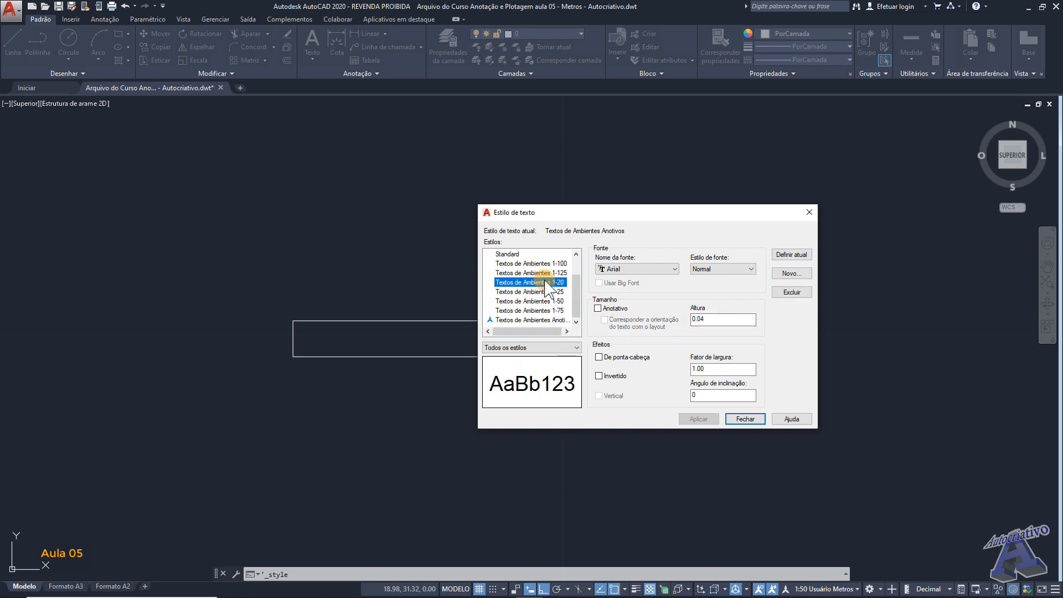
click(543, 273)
click(540, 264)
click(548, 320)
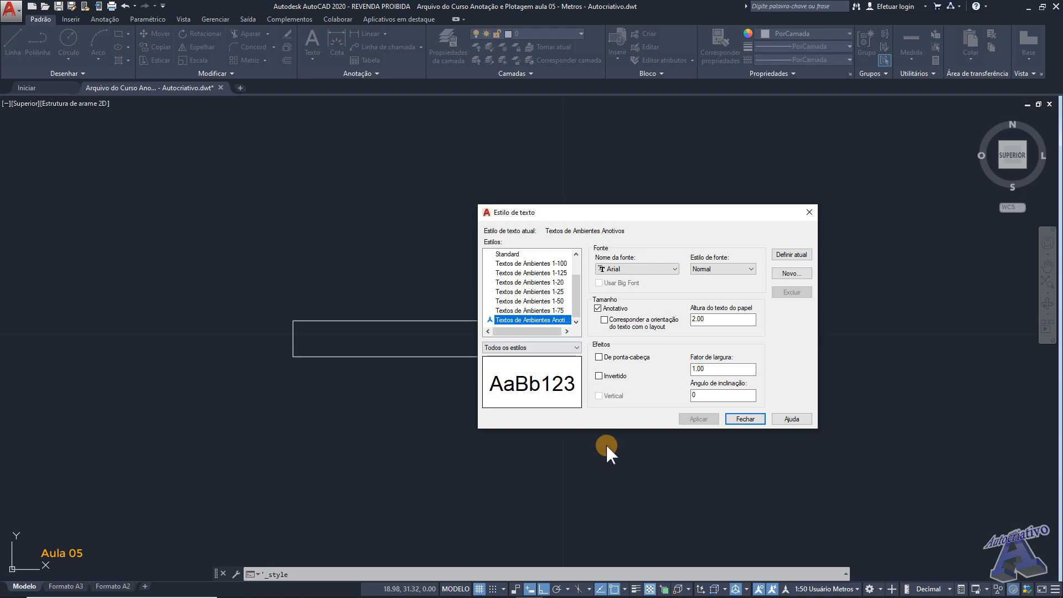
click(546, 311)
click(549, 321)
Switch to Excel and select the font size table from cell B3 to O11 for review
click(611, 588)
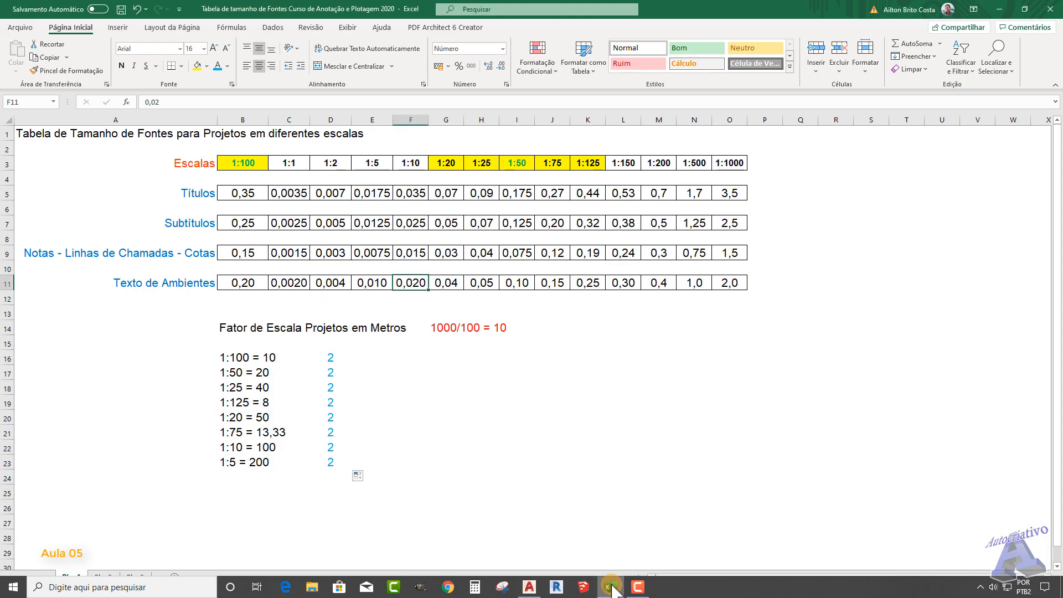
click(537, 437)
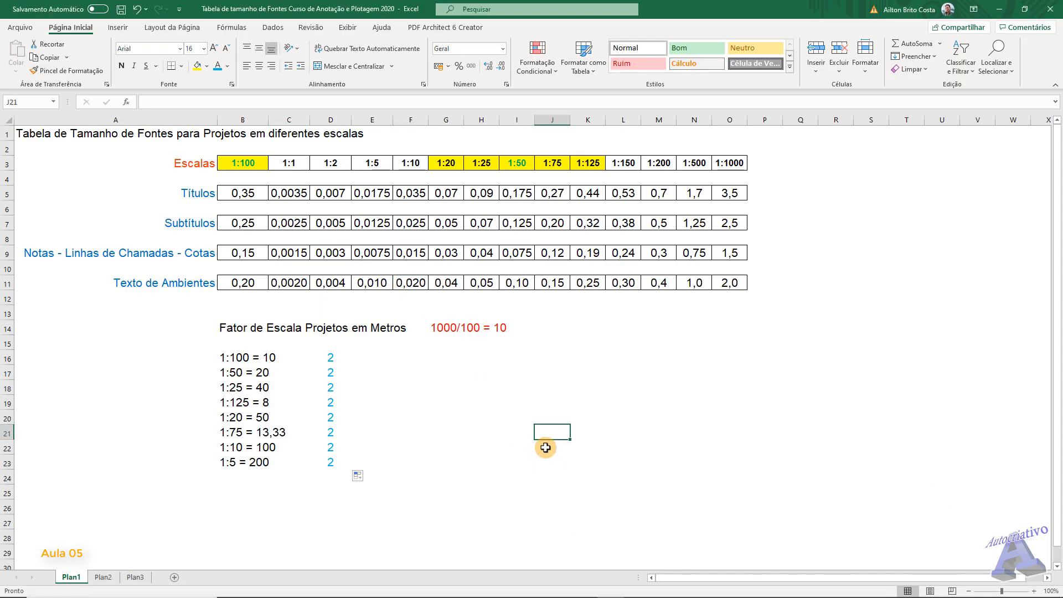
click(619, 475)
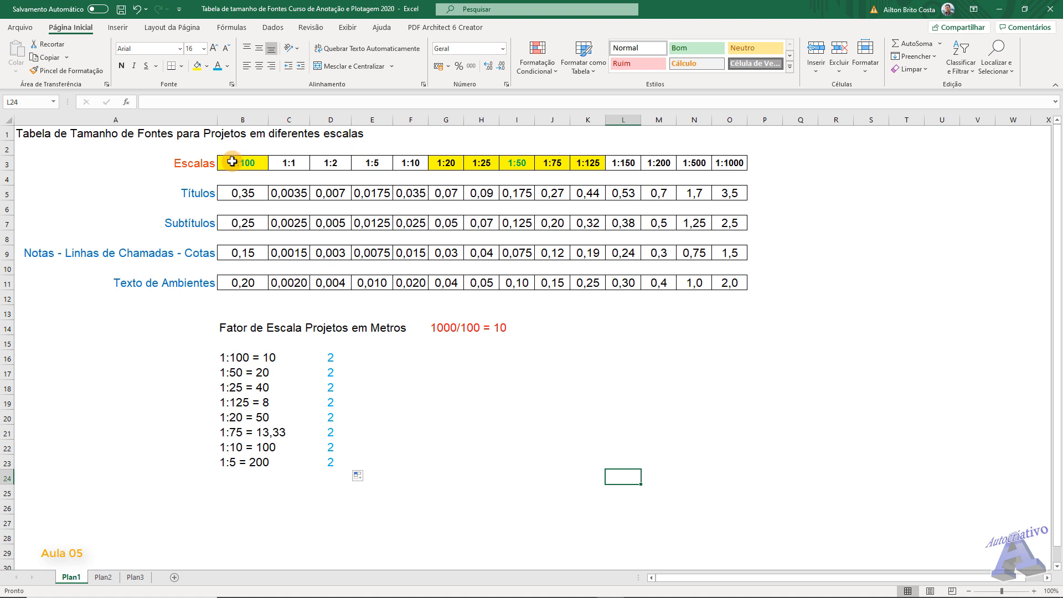
drag(244, 163, 717, 286)
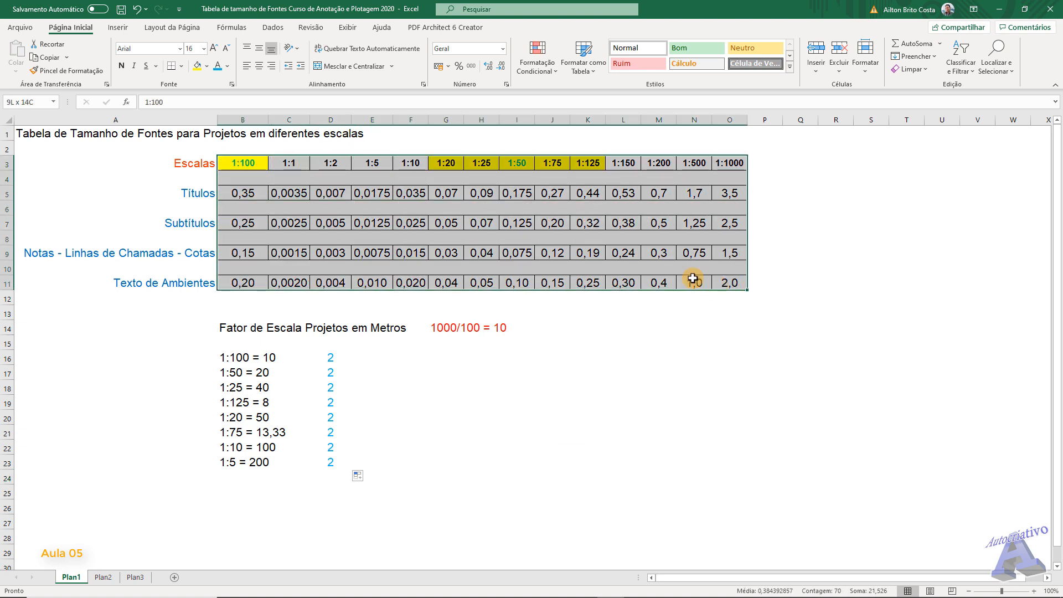
Review the font size table from B3 to O11, then examine the Texto de Ambientes heights for scales 1:100 and 1:1
drag(243, 163, 736, 285)
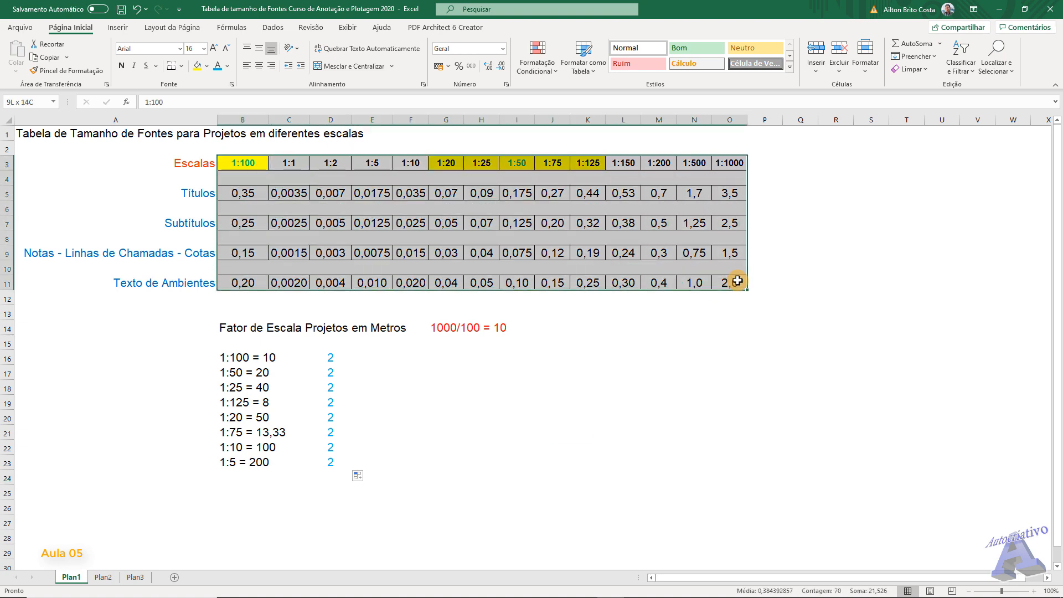
click(756, 326)
drag(243, 164, 734, 284)
click(798, 302)
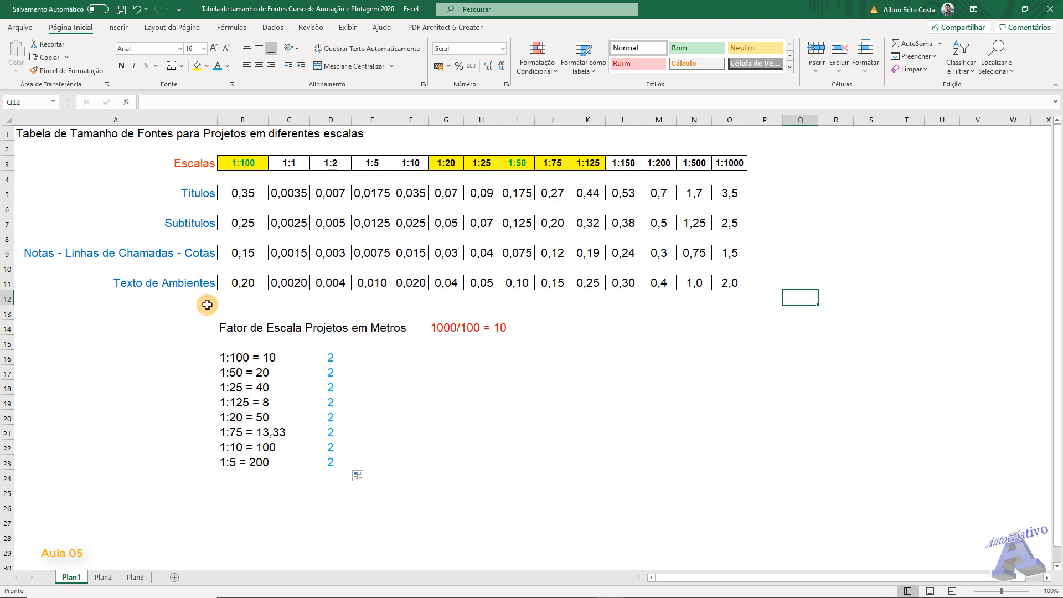
click(237, 284)
drag(272, 283, 239, 279)
click(240, 281)
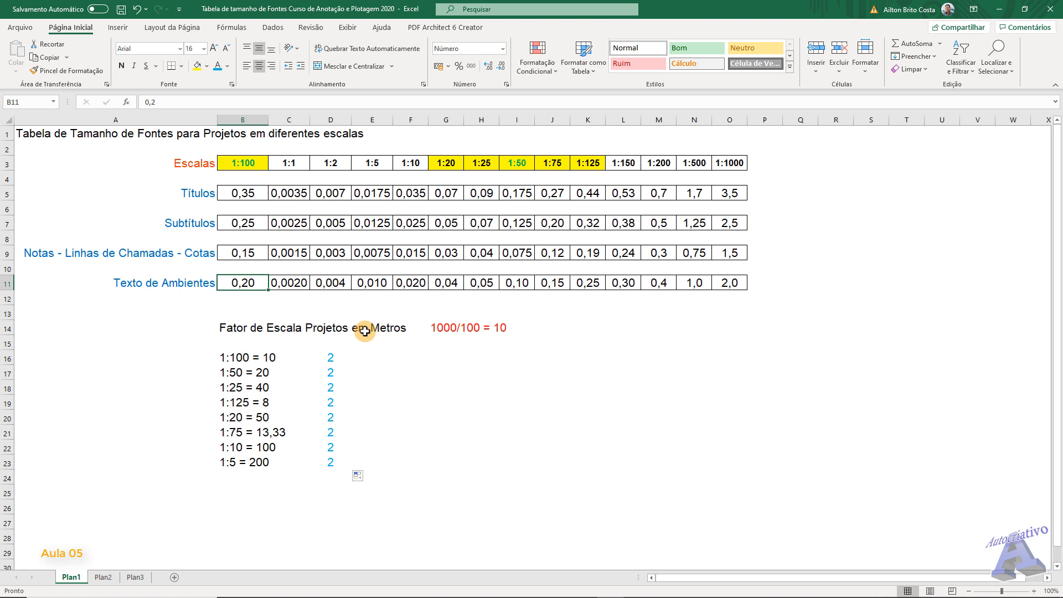
click(291, 286)
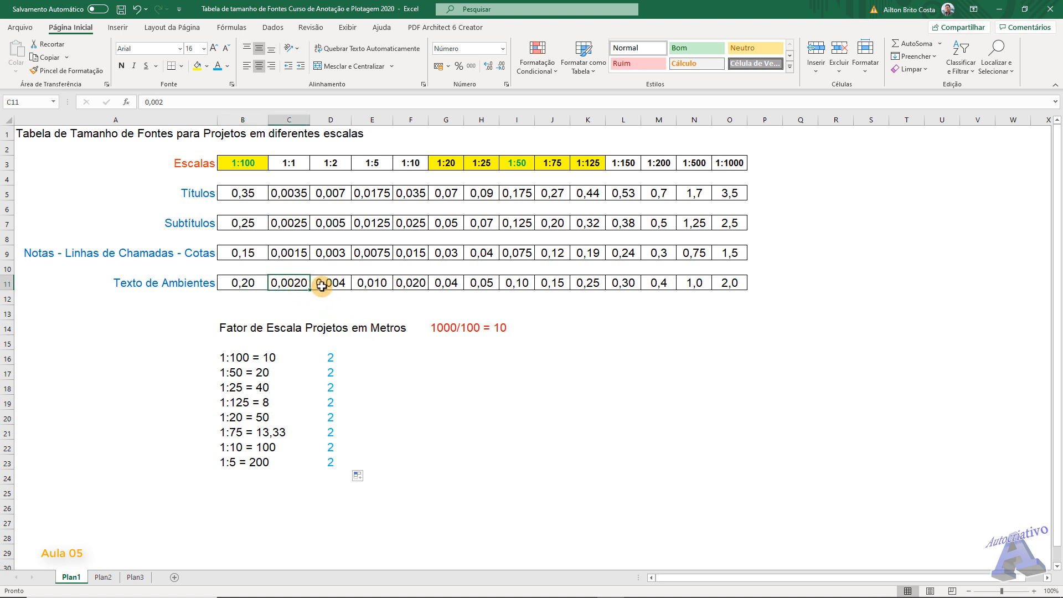
click(244, 284)
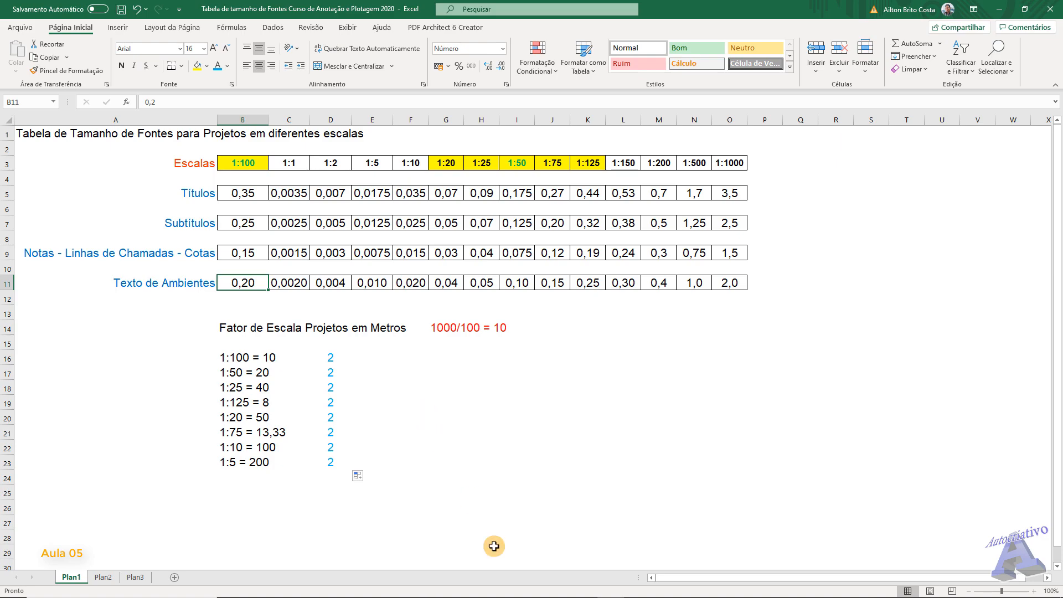
Switch to AutoCAD and make Textos de Ambientes 1-100 the current text style
click(527, 588)
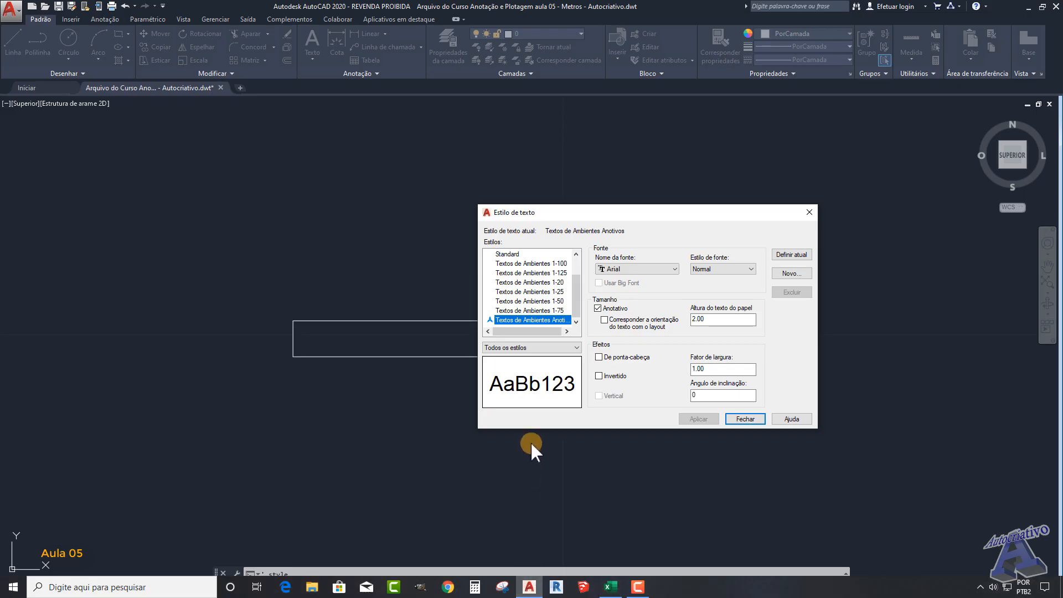
drag(617, 216, 813, 221)
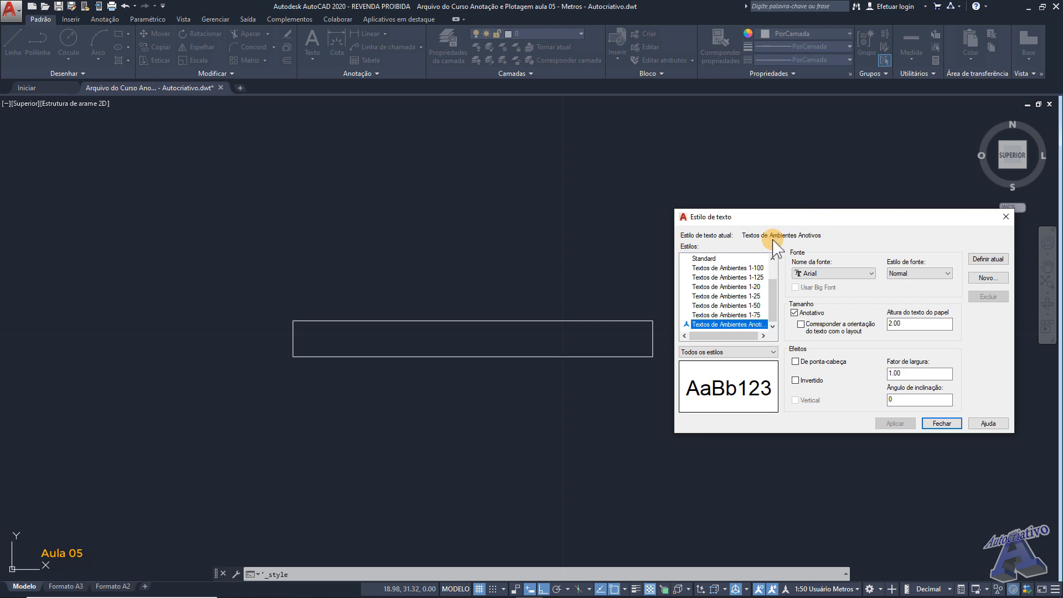
click(732, 268)
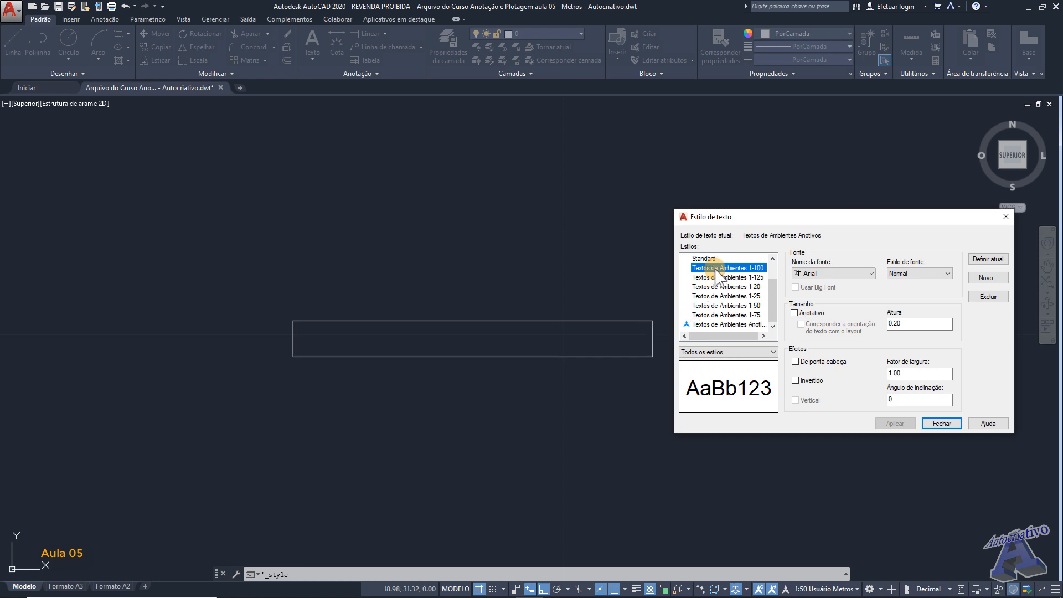
click(988, 259)
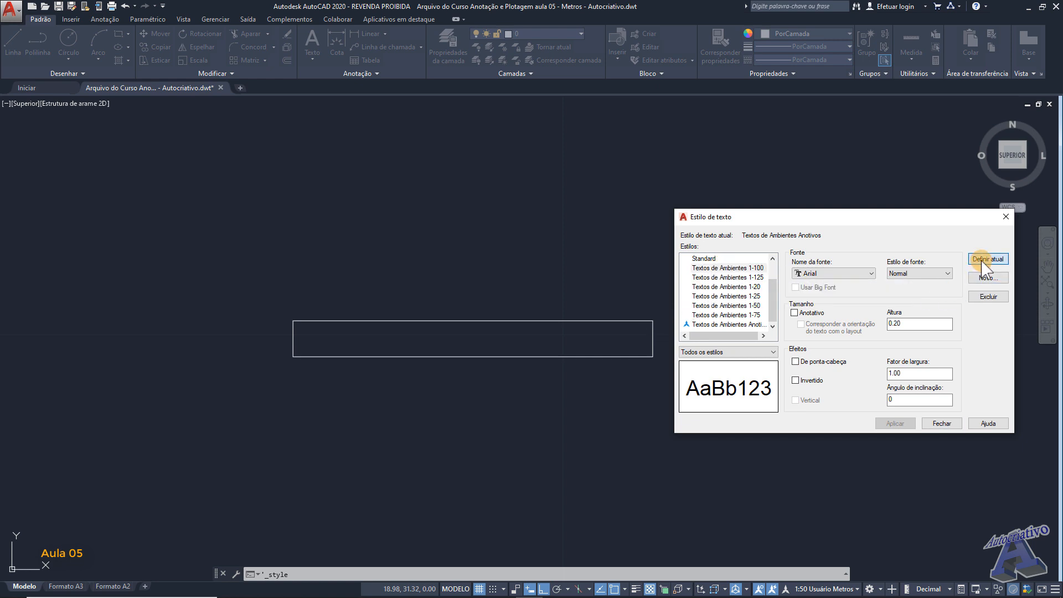
click(942, 424)
Place a single-line text start point just right of the rectangle, aligned with its lower edge, with rotation angle 0
middle_drag(729, 316, 601, 297)
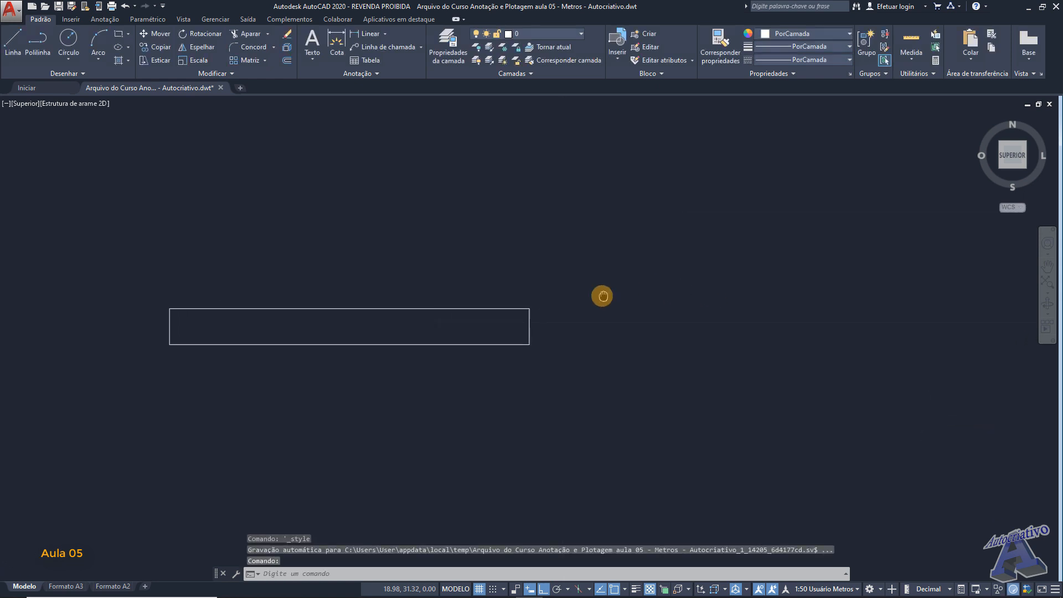
click(313, 59)
click(340, 101)
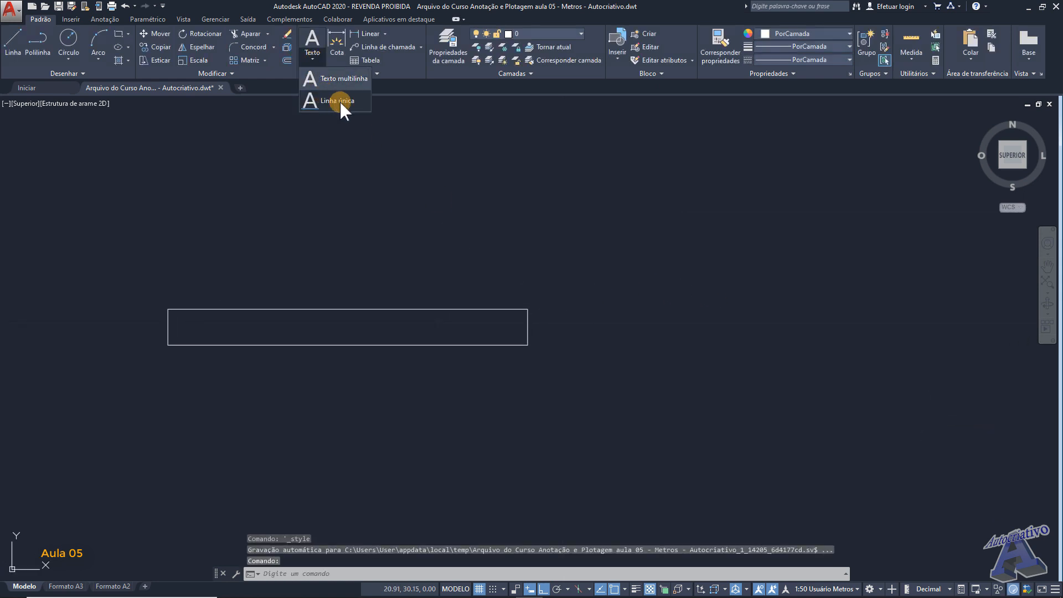
scroll(527, 347, up, 6)
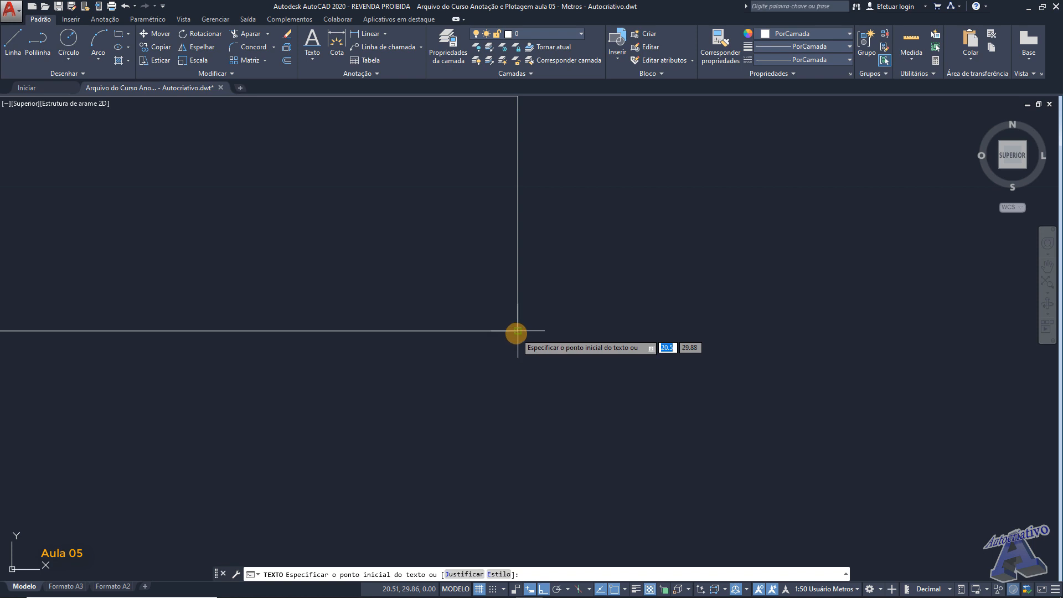
click(629, 331)
scroll(629, 331, down, 3)
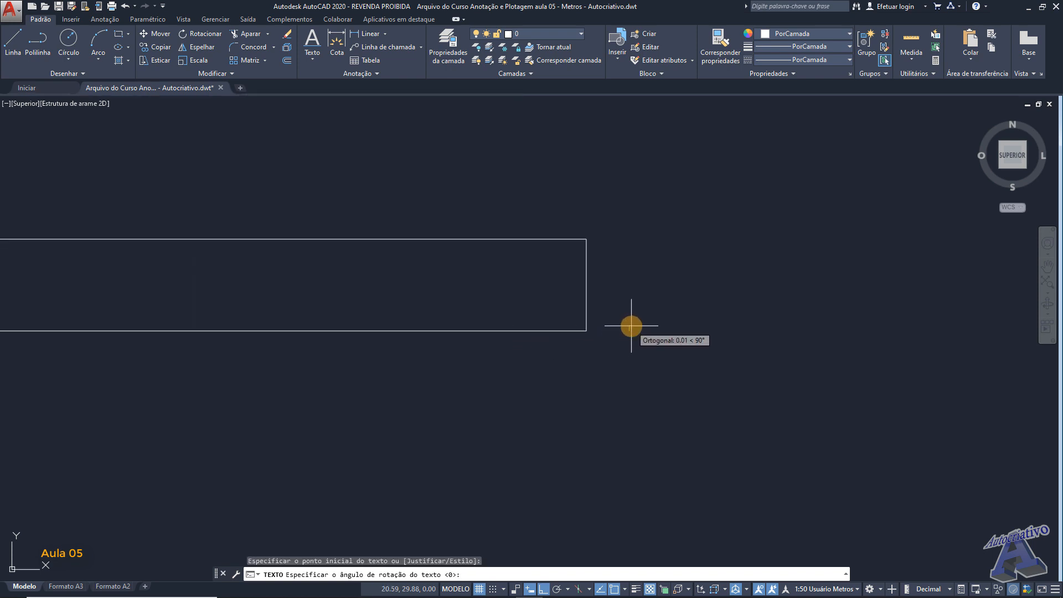
middle_drag(635, 302, 589, 297)
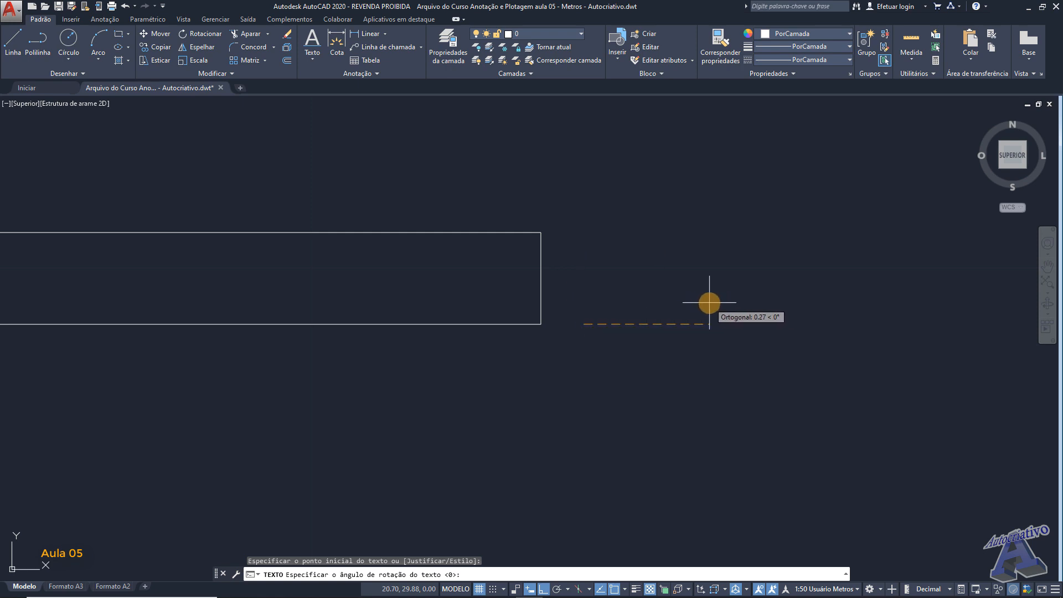
text(0)
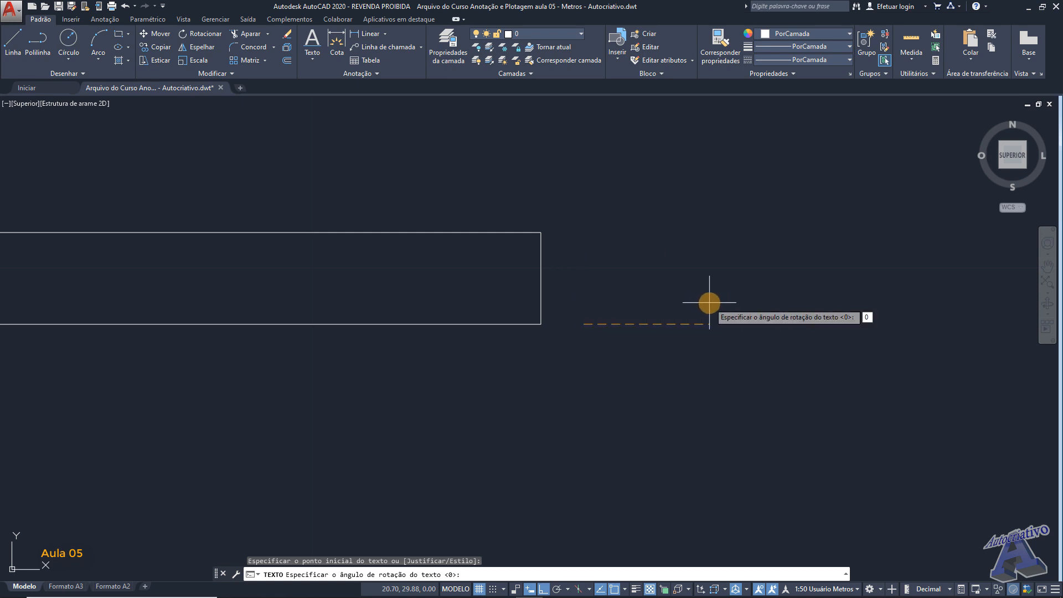
key(Return)
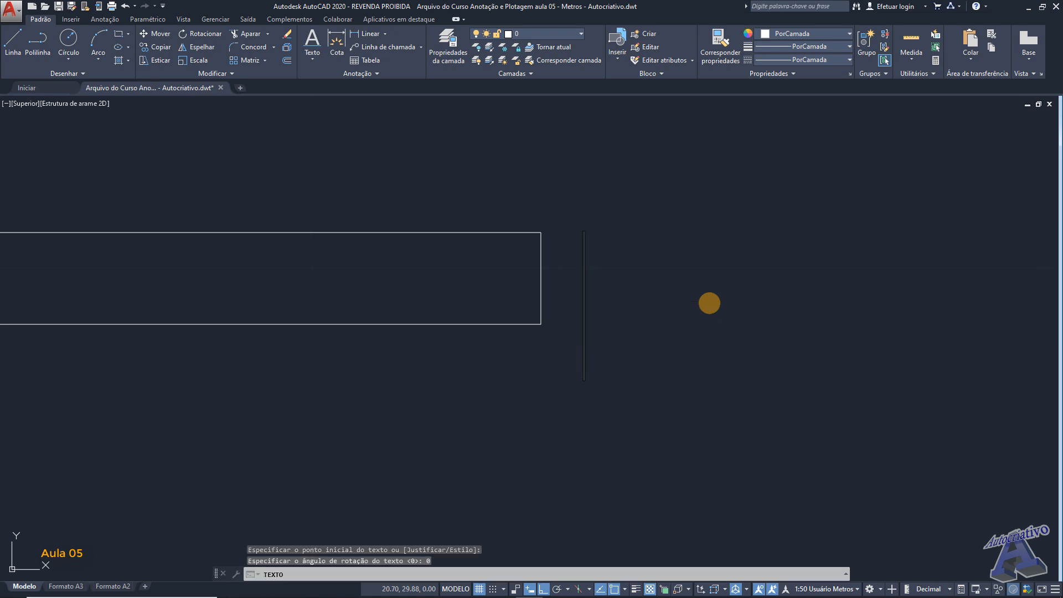
Enter AUTOCRIATIVO in capitals as the single-line text and finish the text command
text(Auto)
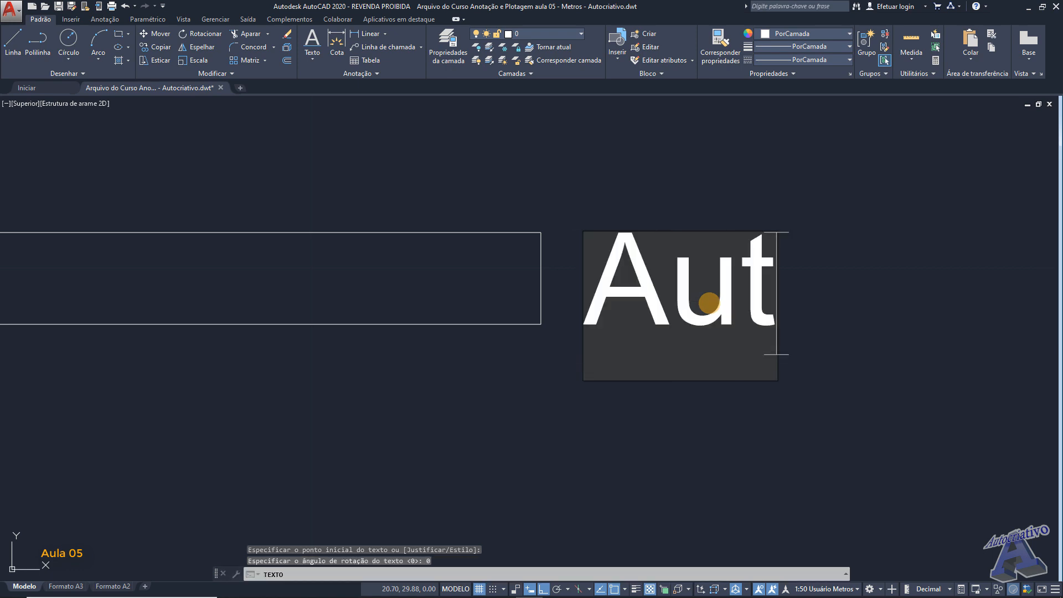
key(BackSpace)
key(BackSpace)
key(BackSpace)
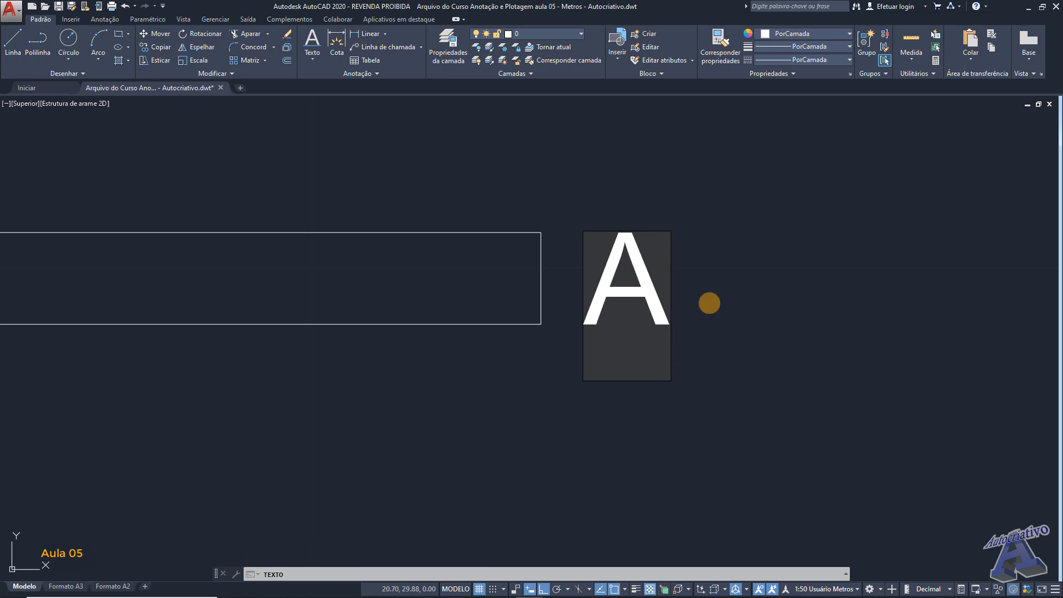
text(UTOCRI)
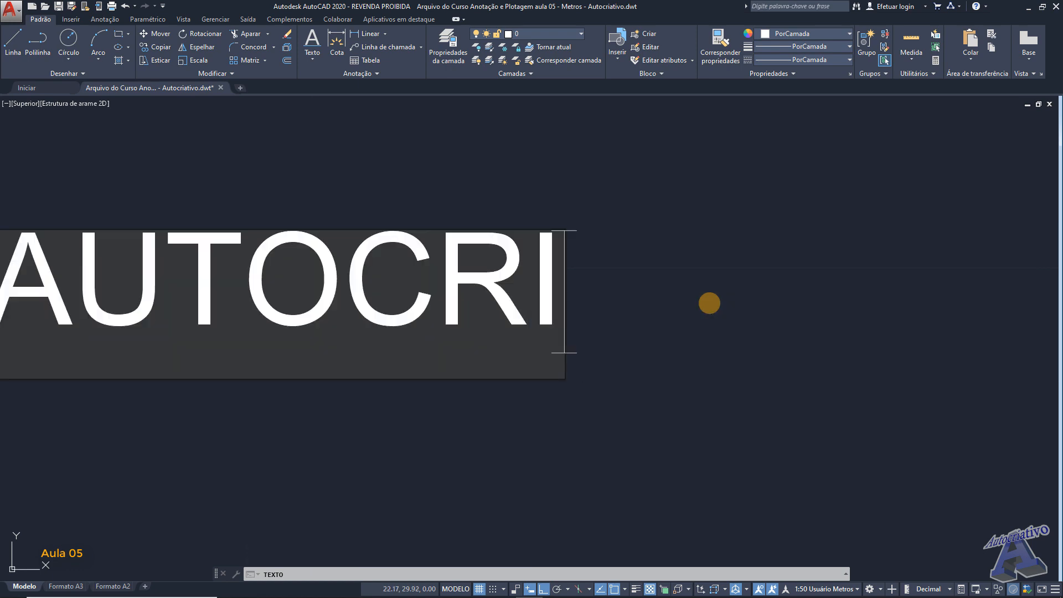
text(ATIVO)
key(Return)
key(Return)
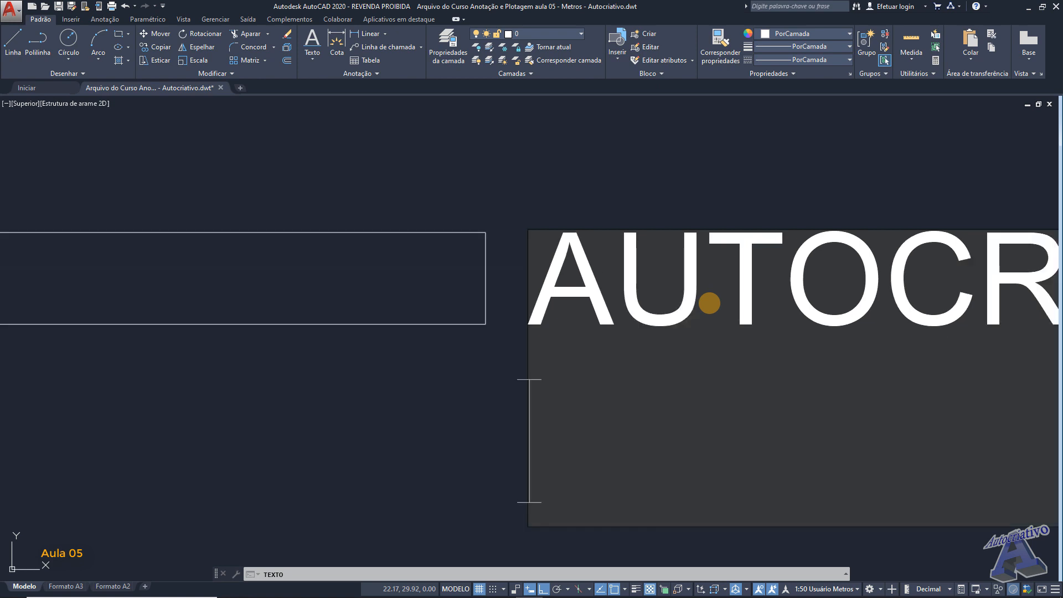
Check the height of the AUTOCRIATIVO text against the rectangle's upper edge with the DIST command
middle_drag(643, 301, 601, 324)
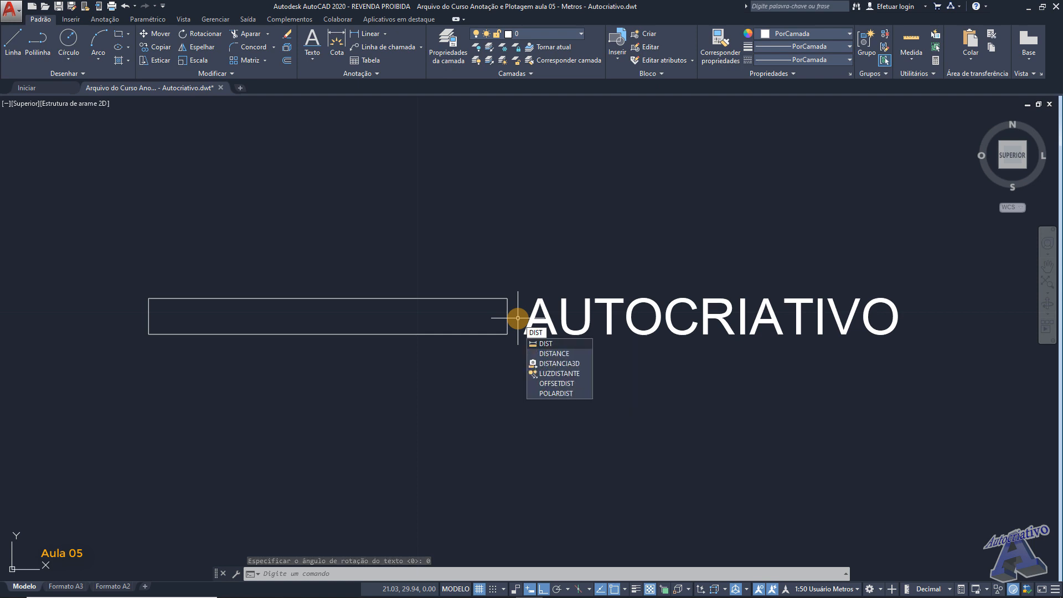
key(Return)
scroll(520, 317, up, 5)
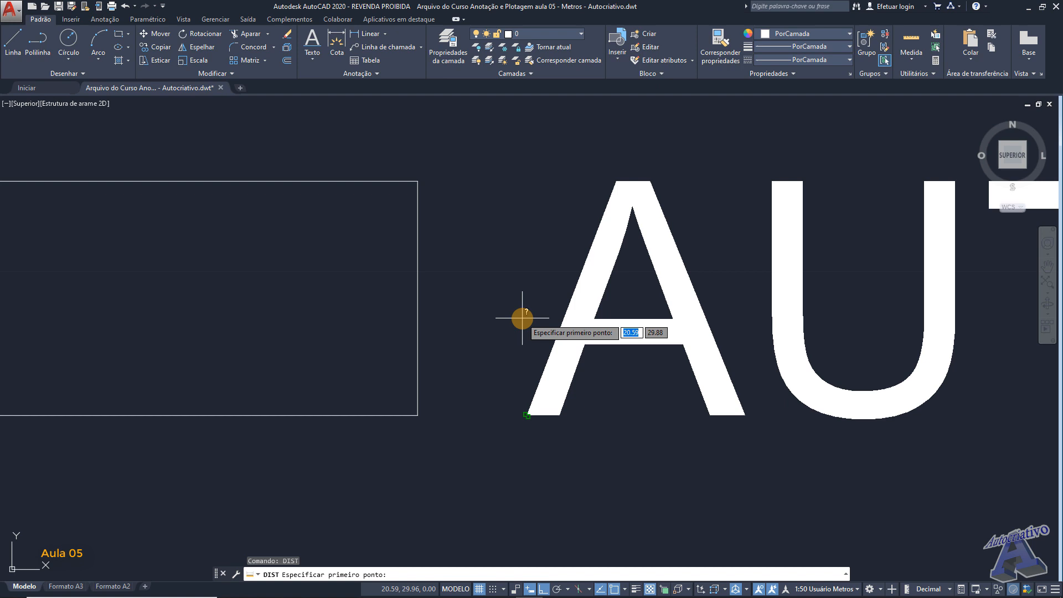
click(528, 413)
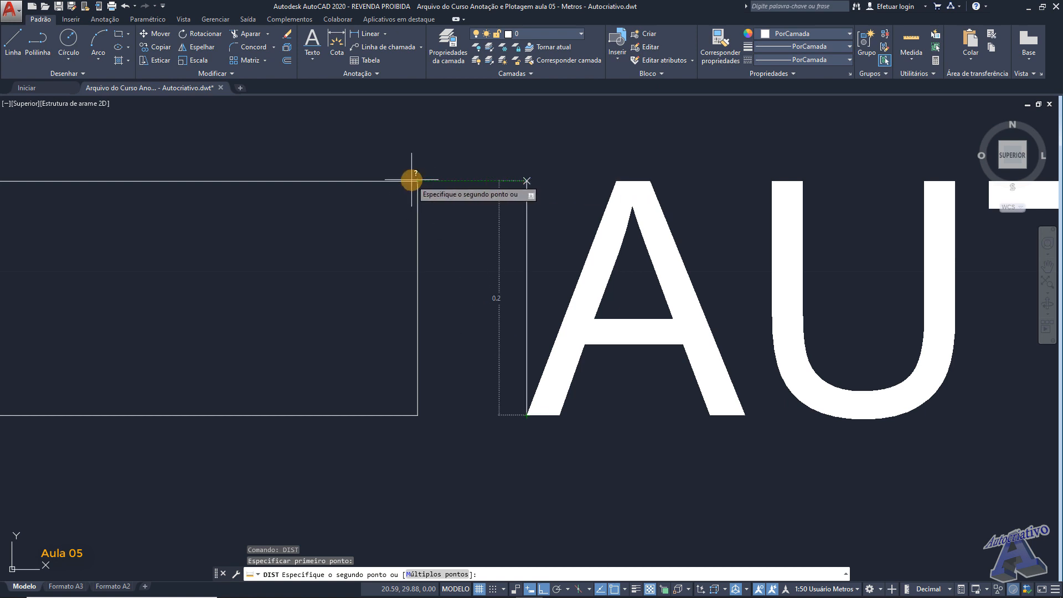
key(Escape)
scroll(491, 278, down, 5)
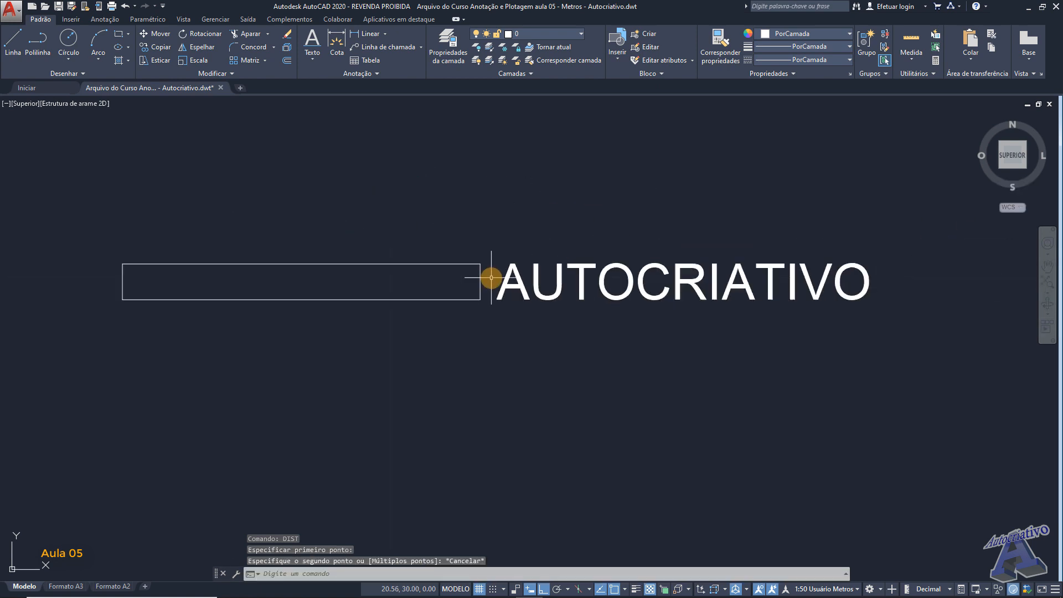
scroll(560, 331, up, 2)
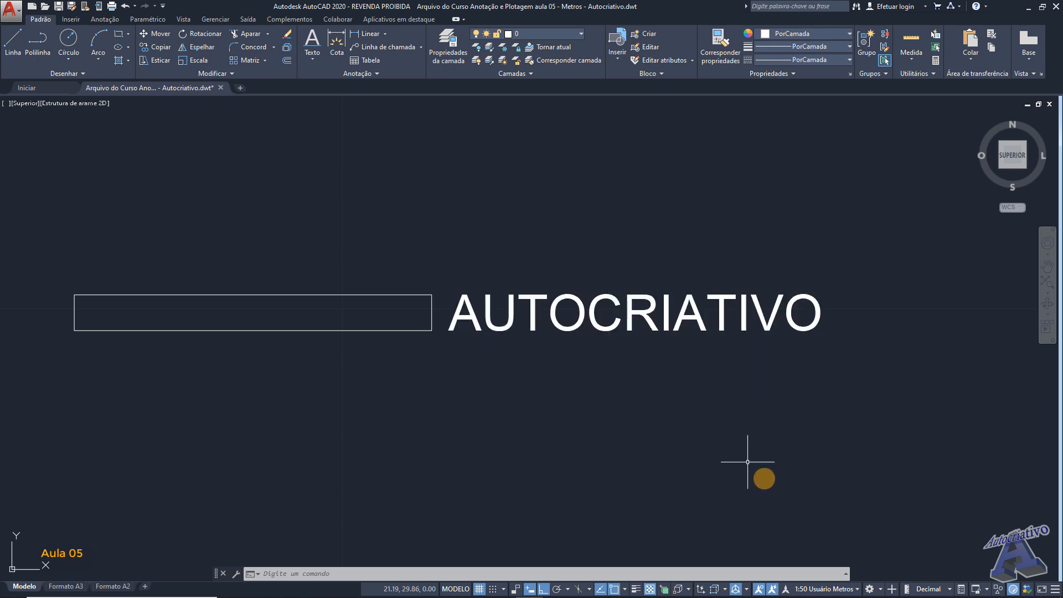
Set the annotation scale to 1:1 and add a person's first name as single-line text right of AUTOCRIATIVO, on the same baseline at rotation 0
click(806, 589)
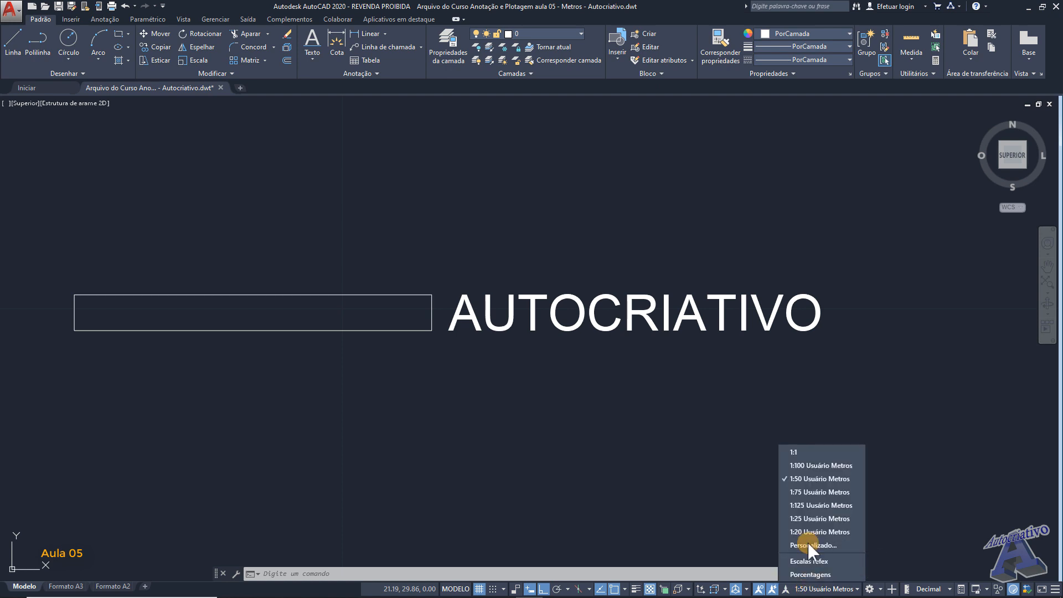
click(795, 453)
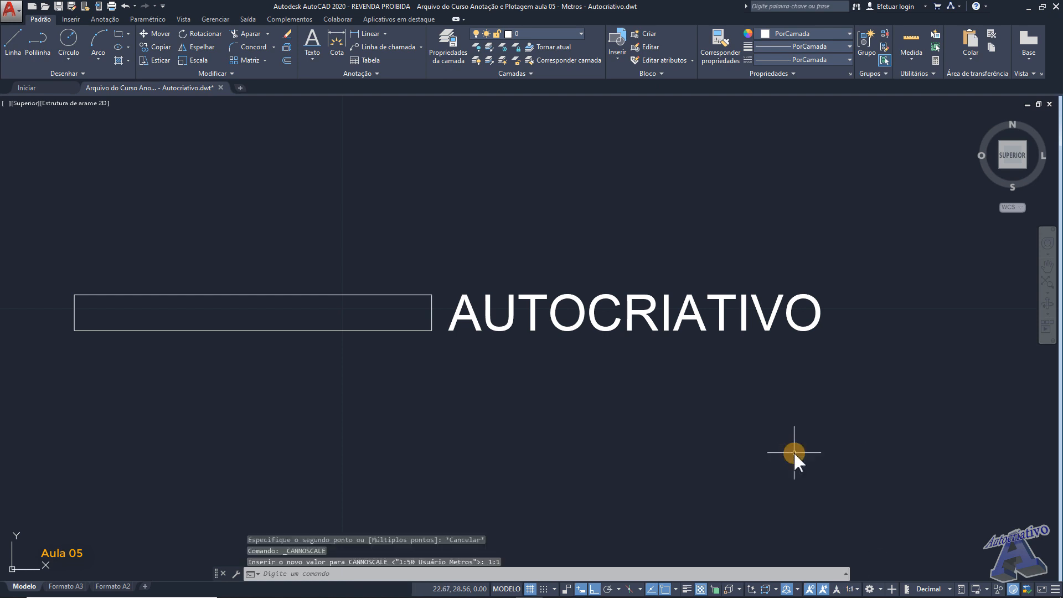
click(313, 56)
click(328, 102)
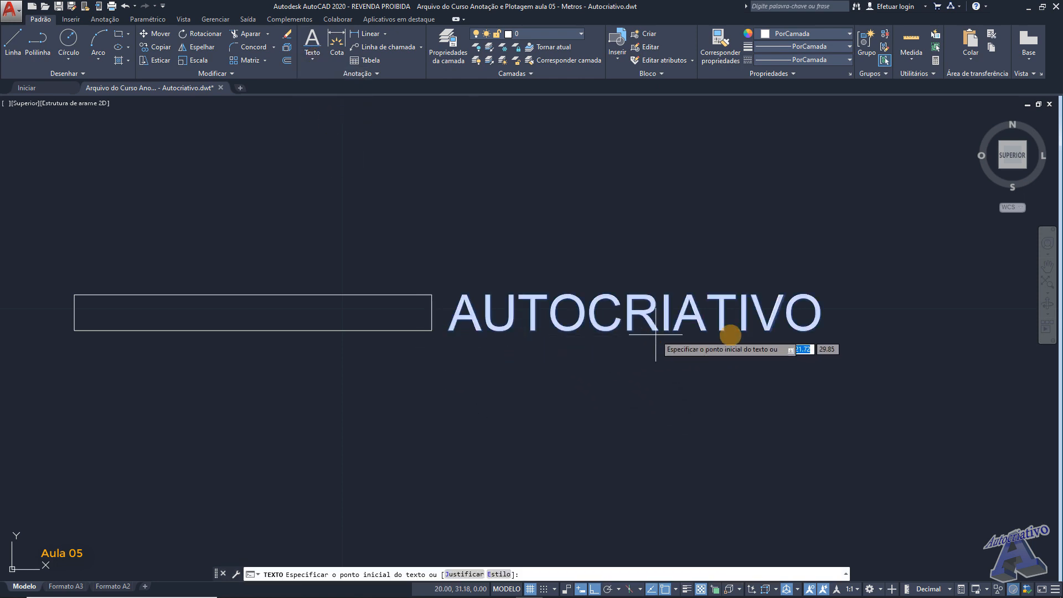
middle_drag(812, 331, 799, 329)
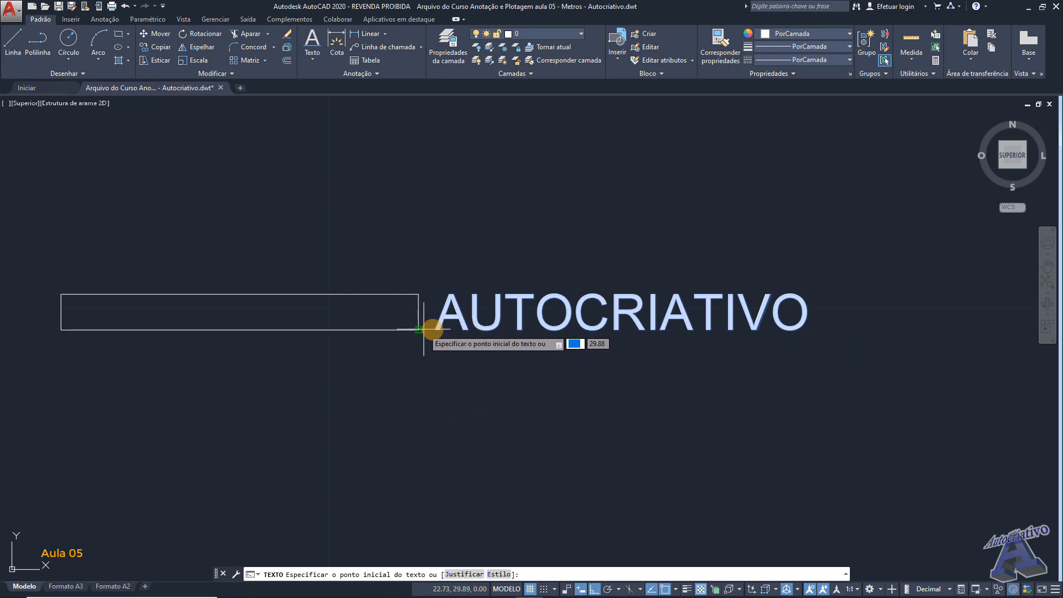
click(858, 329)
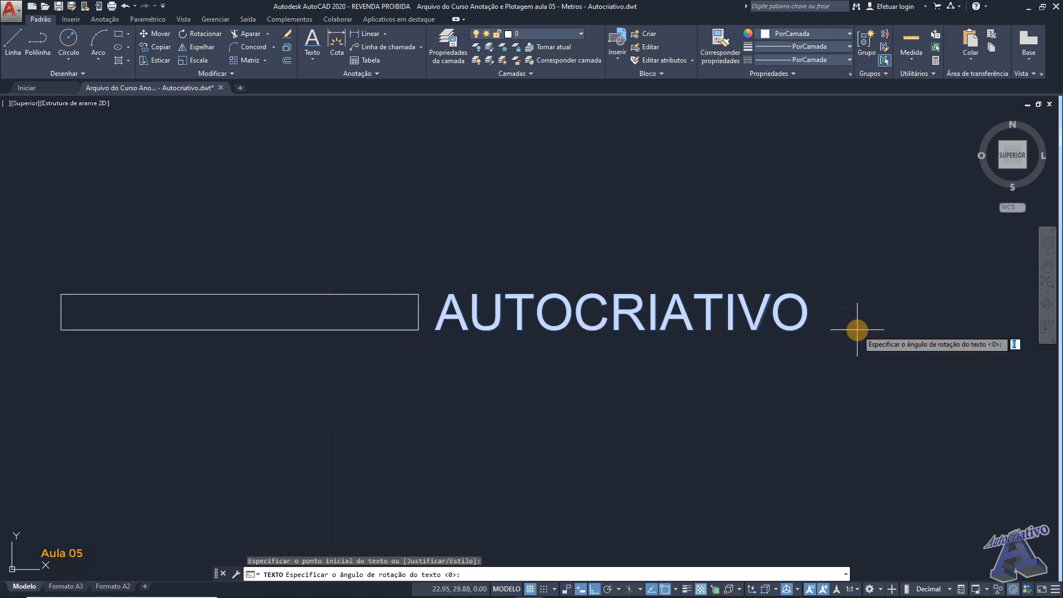
key(Return)
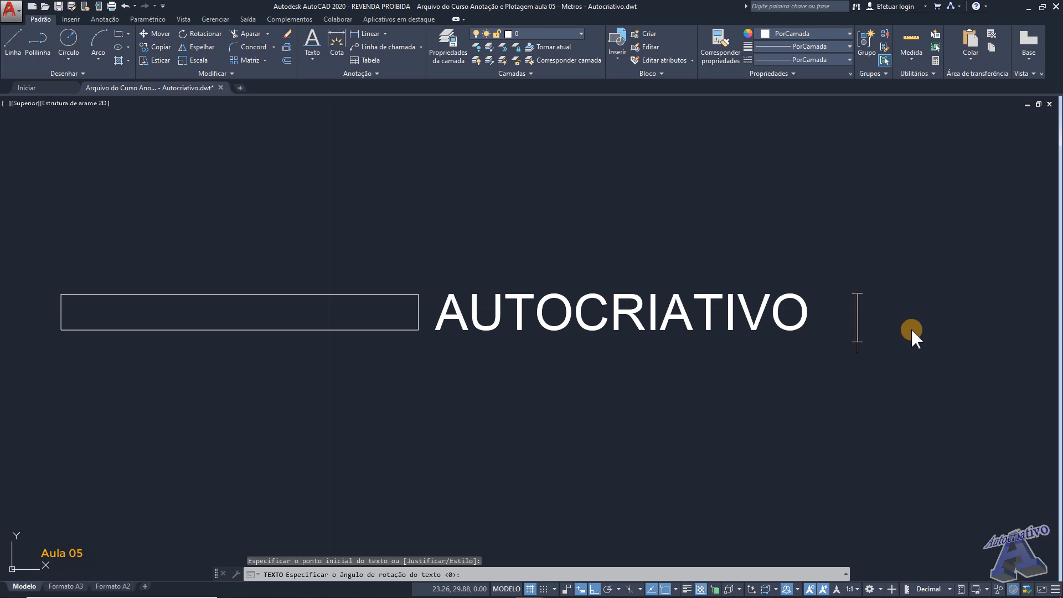
text(AILT)
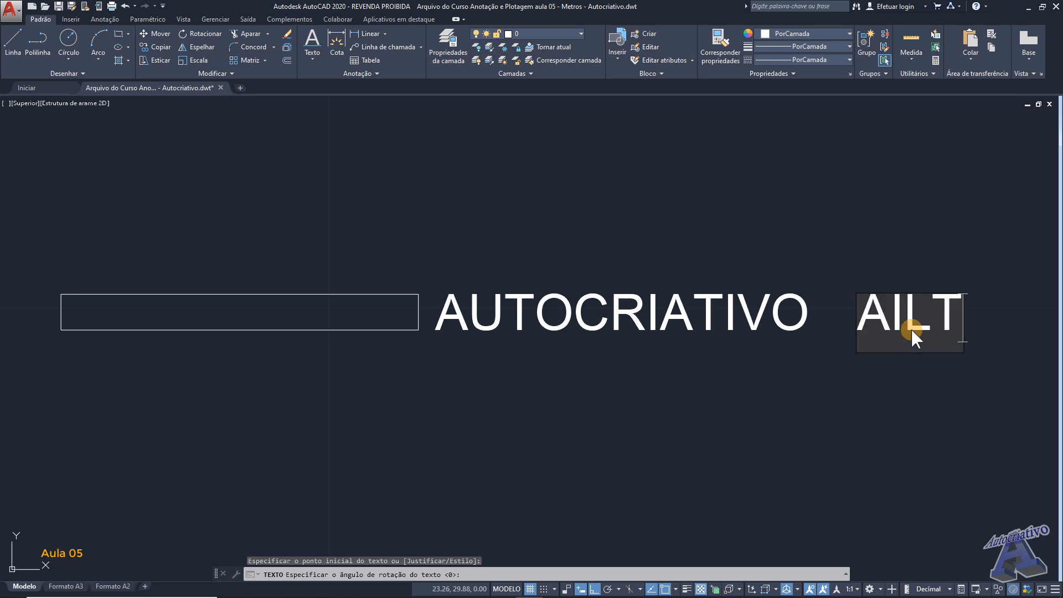
text(N)
key(BackSpace)
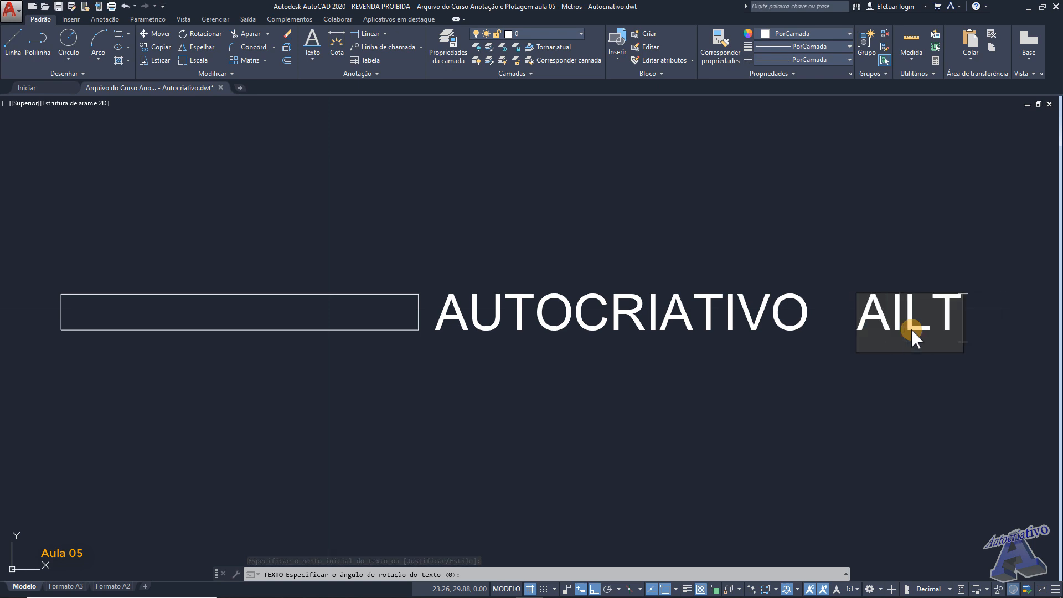
text(ON)
key(Return)
key(Return)
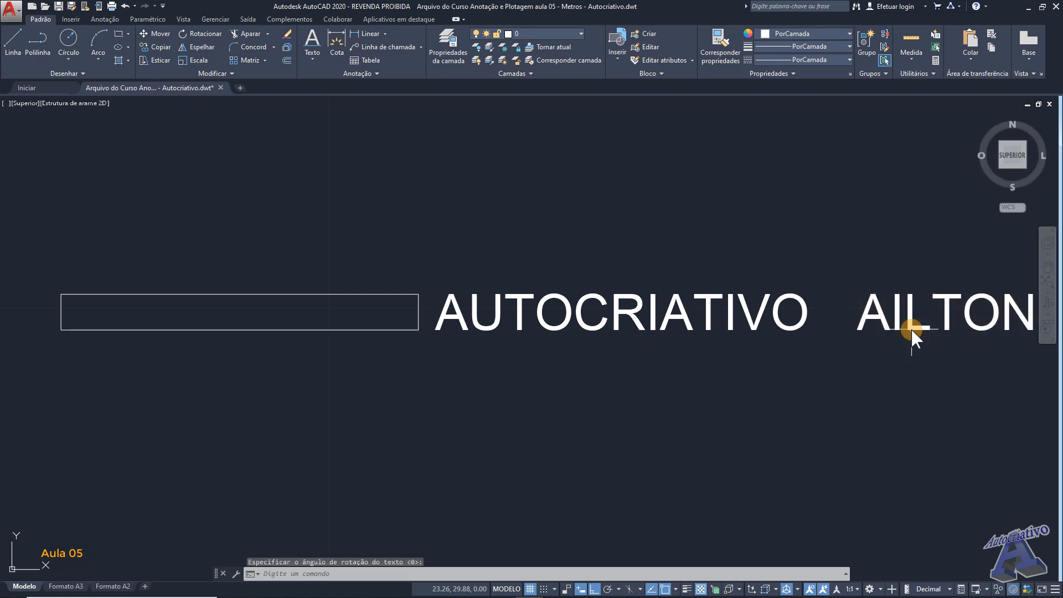
middle_drag(763, 361, 604, 356)
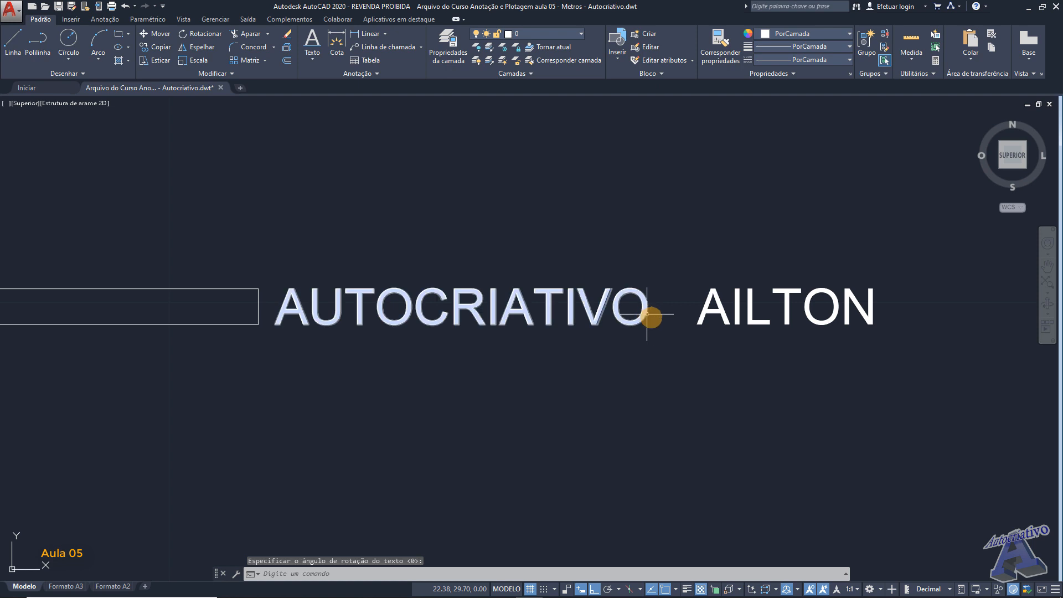
Make the annotative text style Textos de Ambientes Anotivos the current text style, keeping its paper text height of 2.00
click(363, 74)
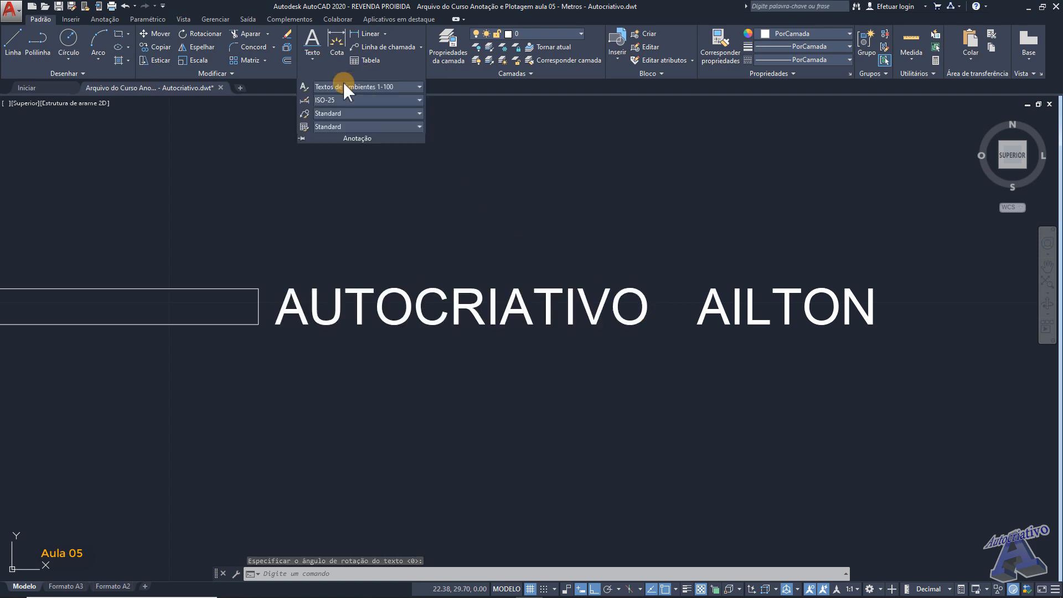
click(304, 89)
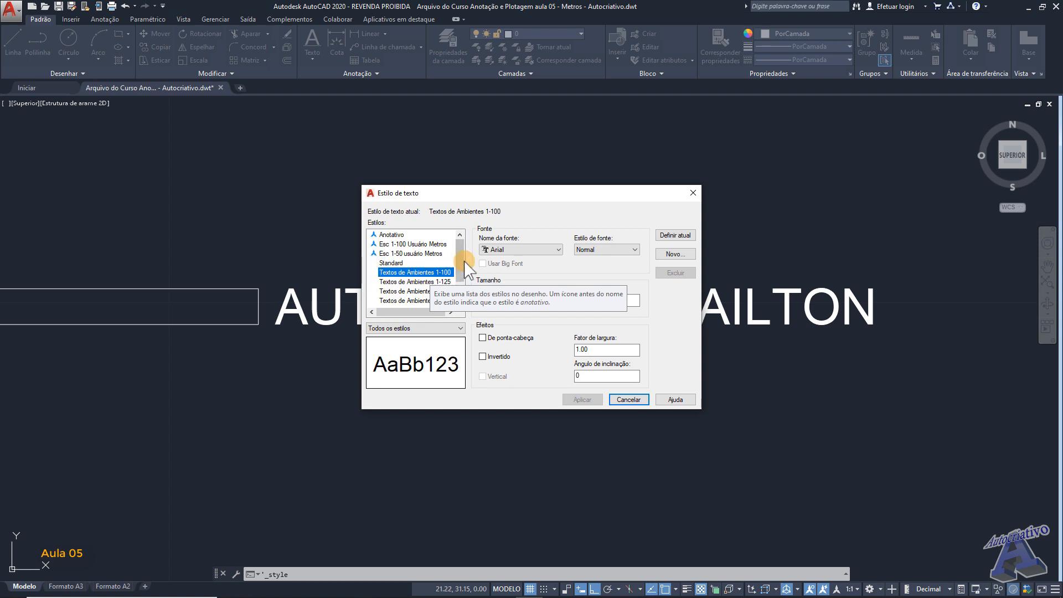
scroll(461, 260, down, 2)
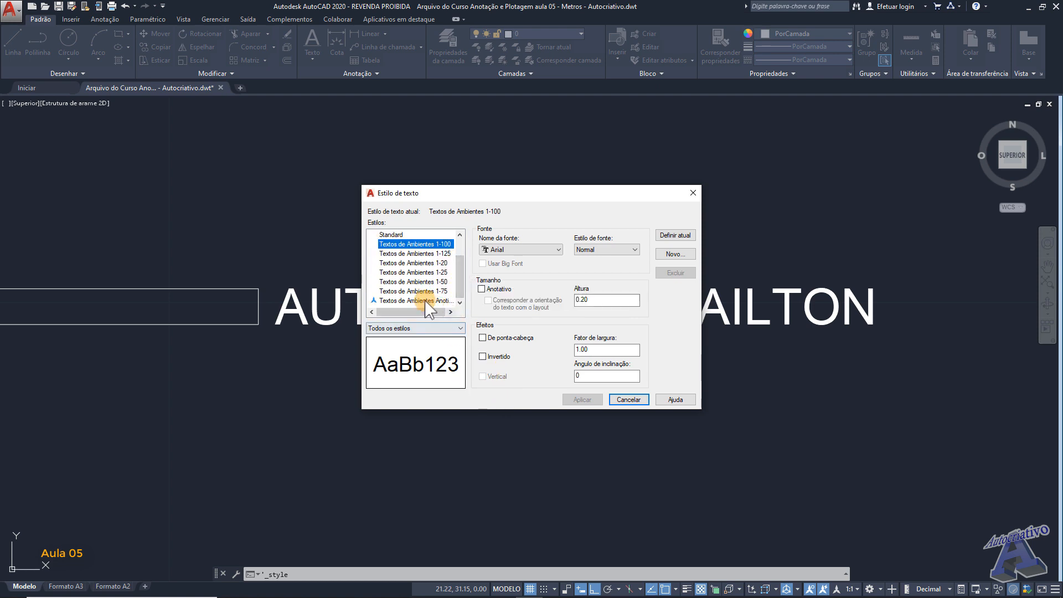
click(408, 301)
click(413, 291)
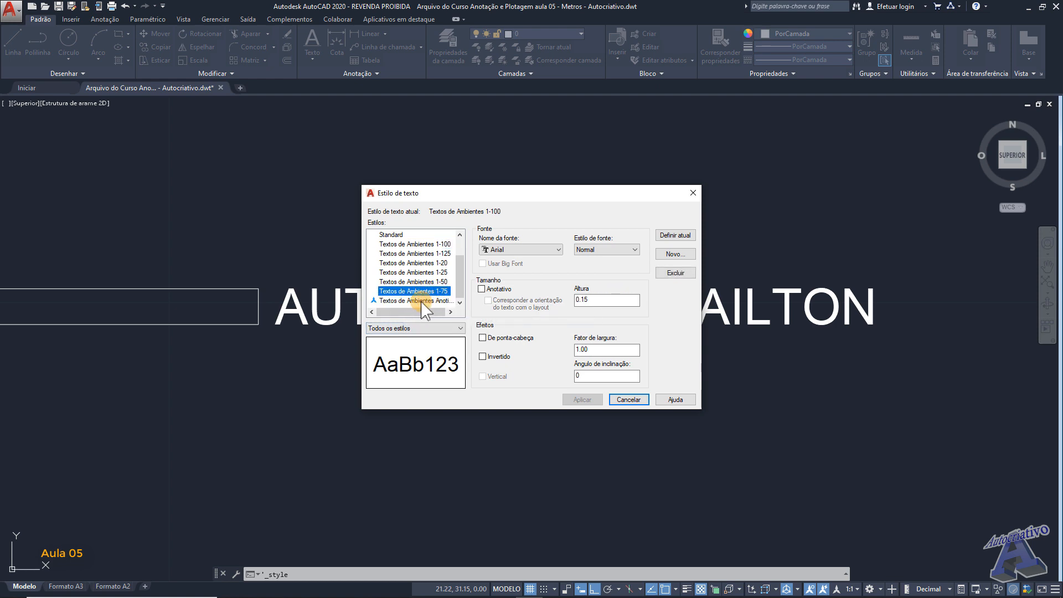
click(394, 301)
click(592, 299)
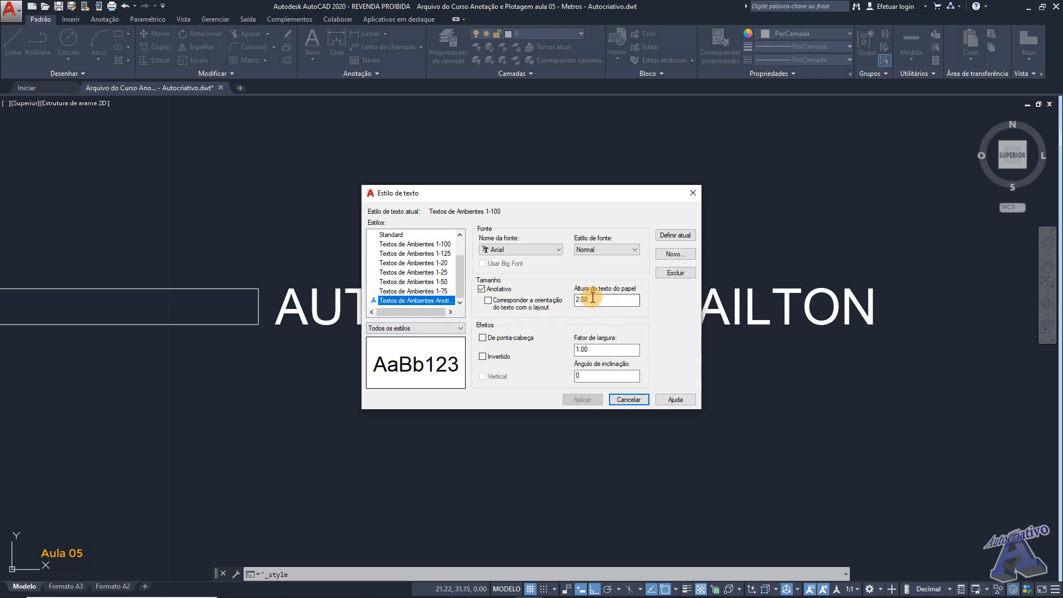
click(677, 235)
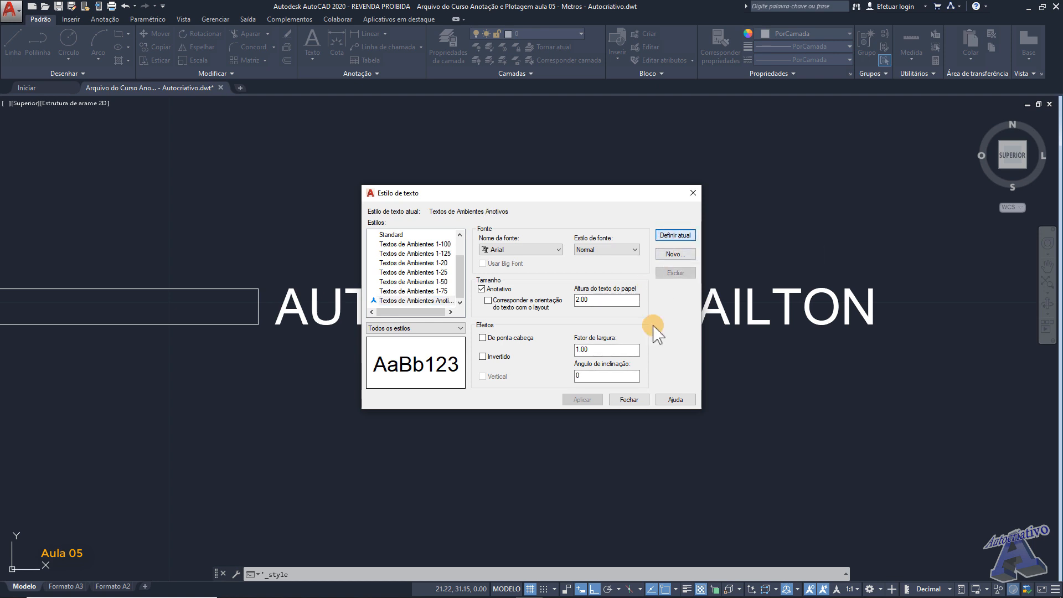
click(629, 399)
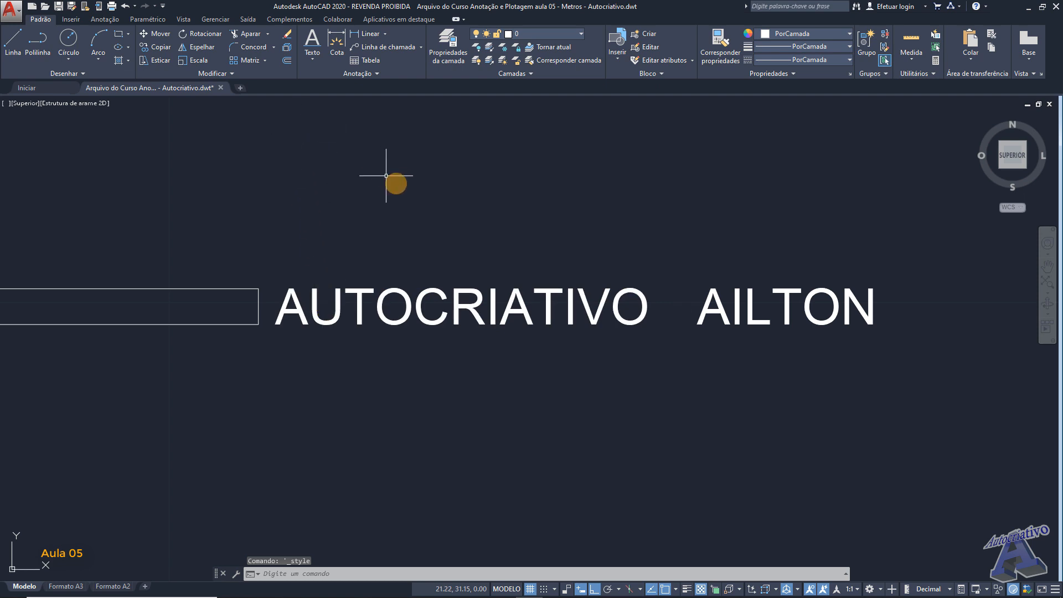
Copy the rectangle beside the AUTOCRIATIVO text to a position straight below the original
scroll(393, 183, down, 2)
middle_drag(396, 185, 566, 239)
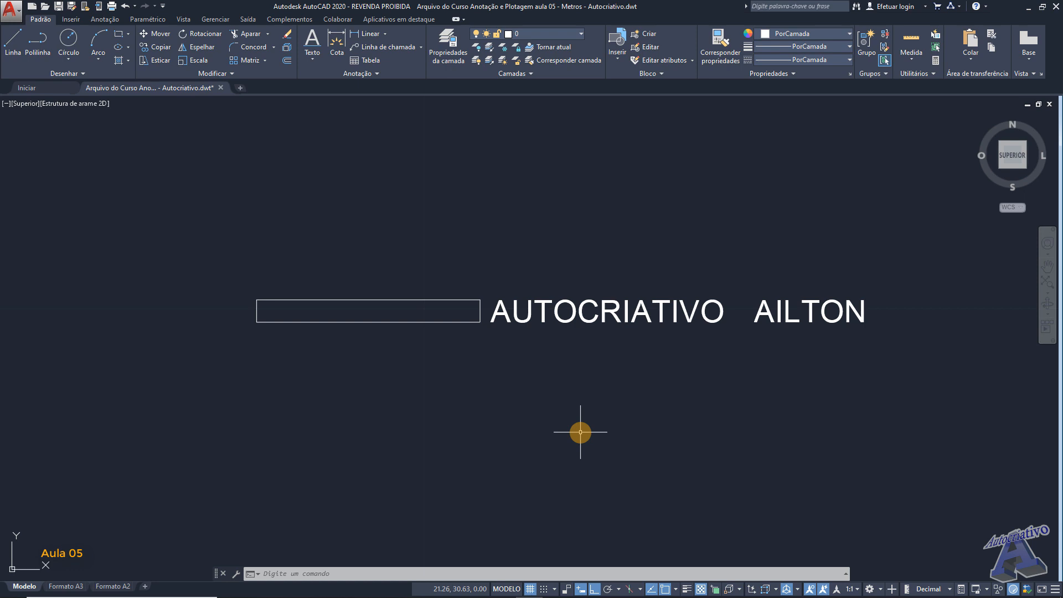
scroll(472, 345, up, 3)
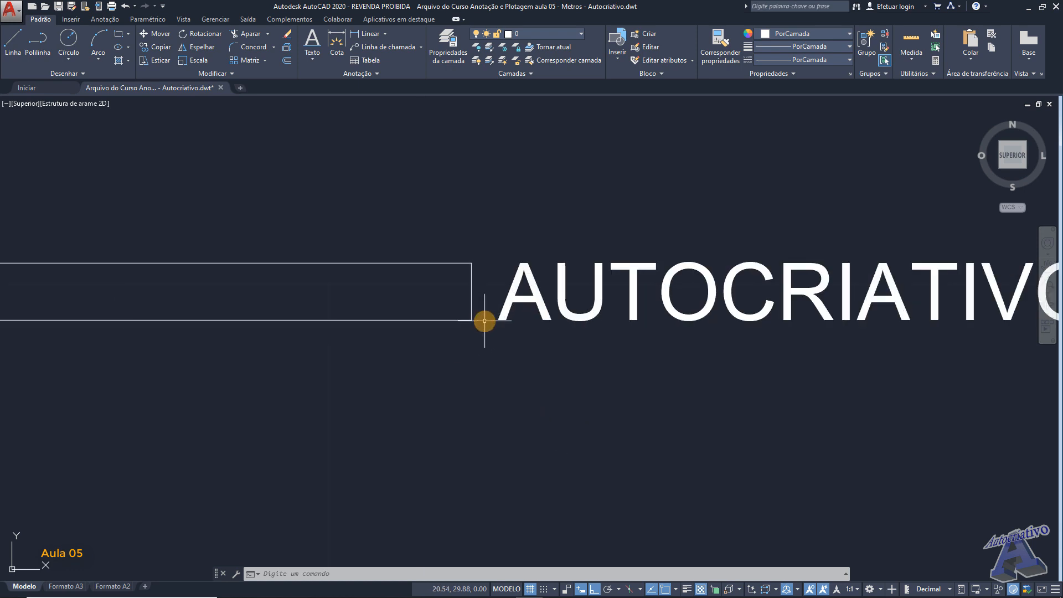
scroll(481, 330, down, 3)
middle_drag(491, 328, 510, 338)
click(504, 337)
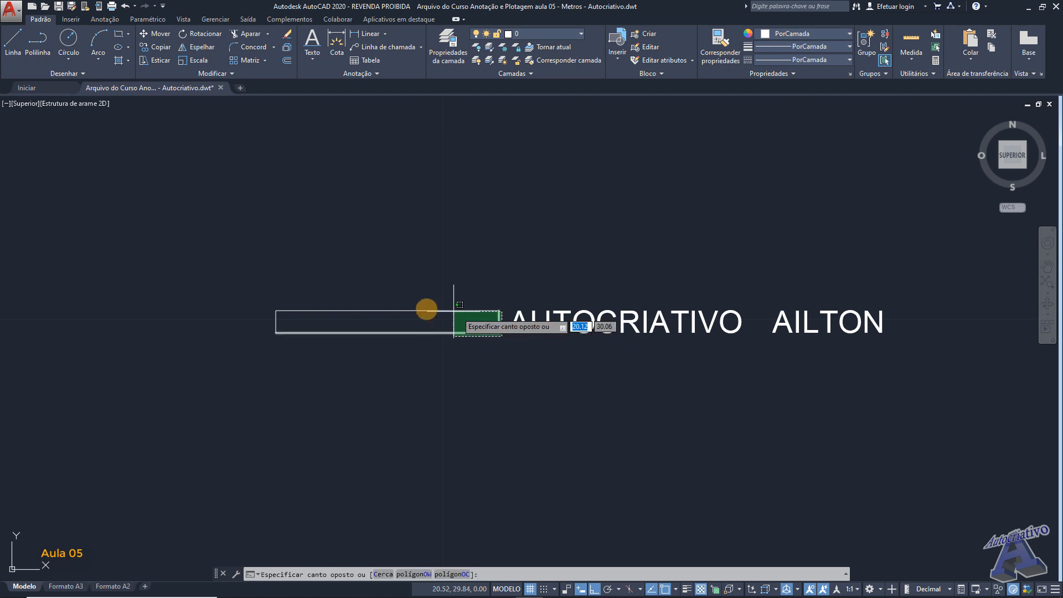
click(266, 295)
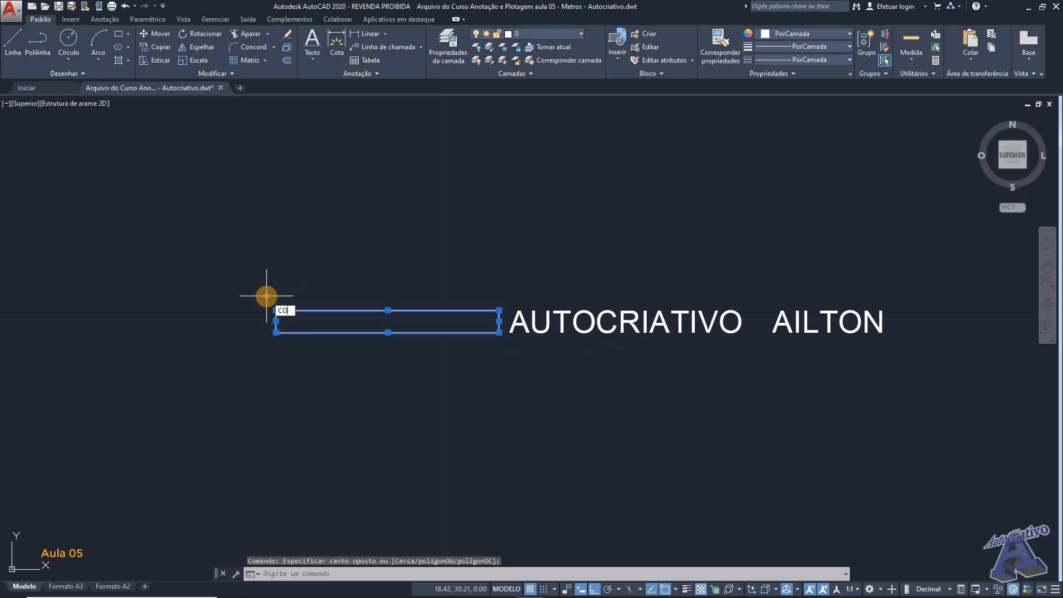
key(Return)
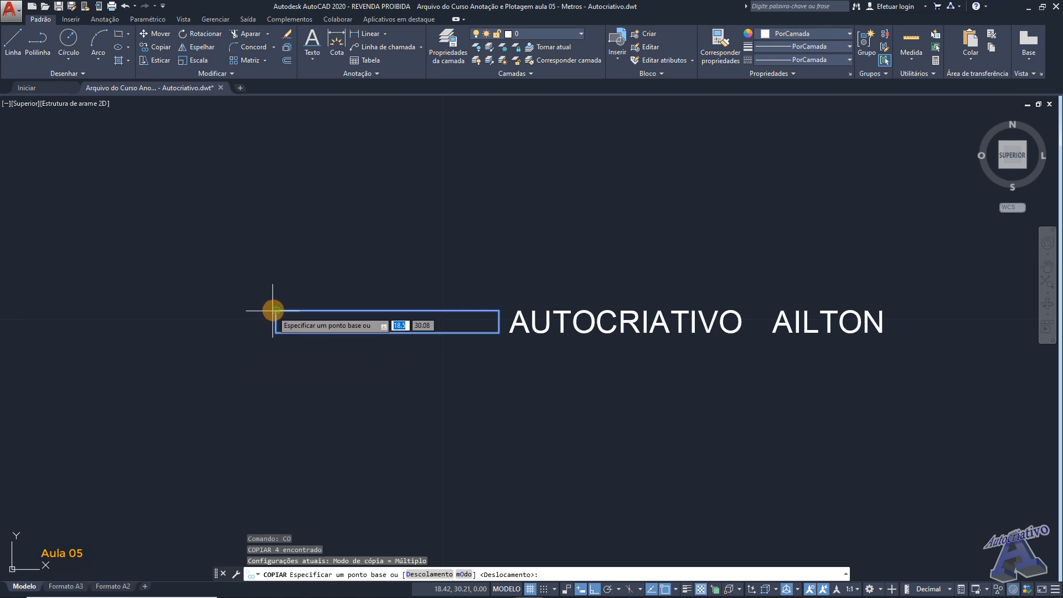
click(273, 311)
click(275, 380)
key(Escape)
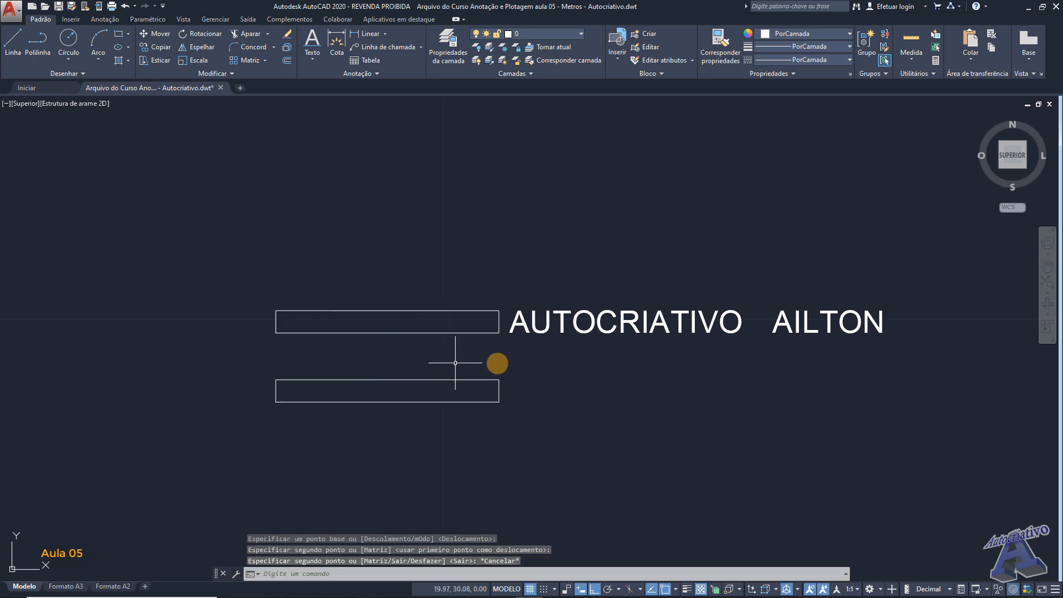
Change the colour of the copied lower rectangle to index green and clear the selection
middle_drag(456, 363, 365, 354)
click(440, 416)
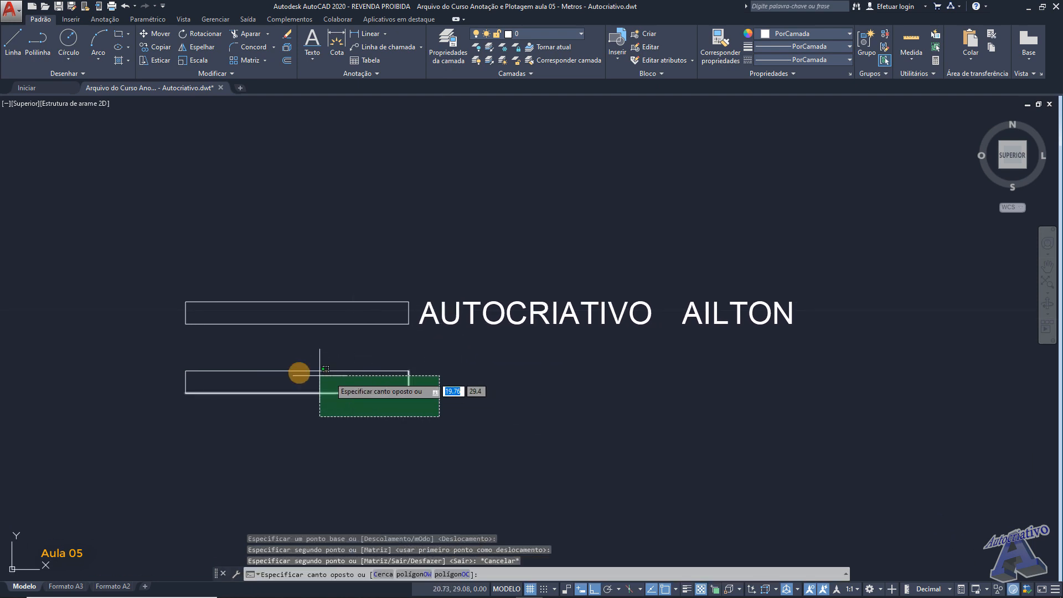
click(167, 353)
click(789, 37)
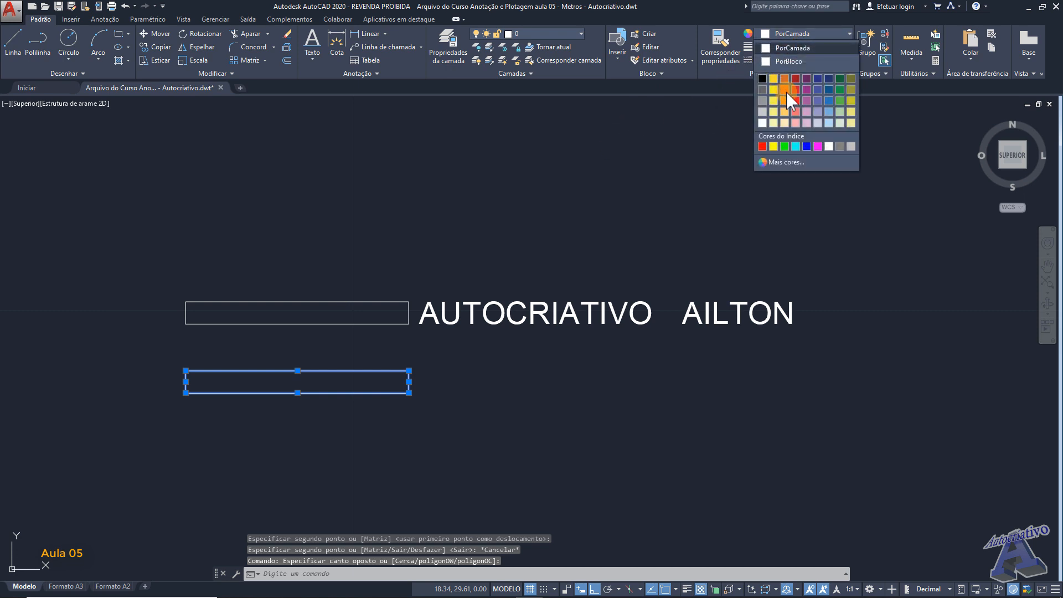
click(785, 146)
key(Escape)
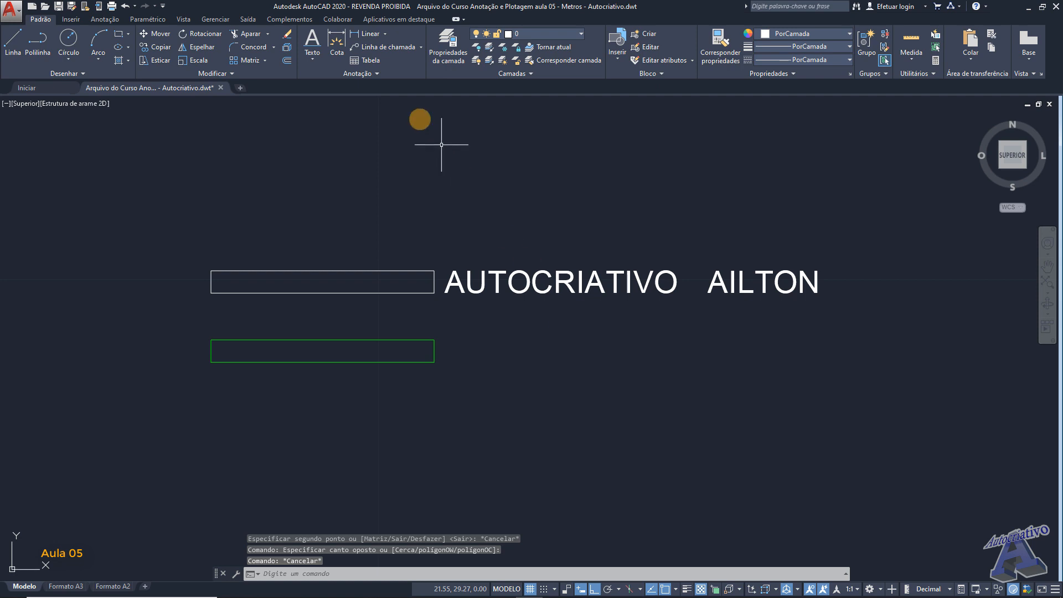
Check the current text style and set the annotation scale to 1:100 Usuário Metros
click(375, 74)
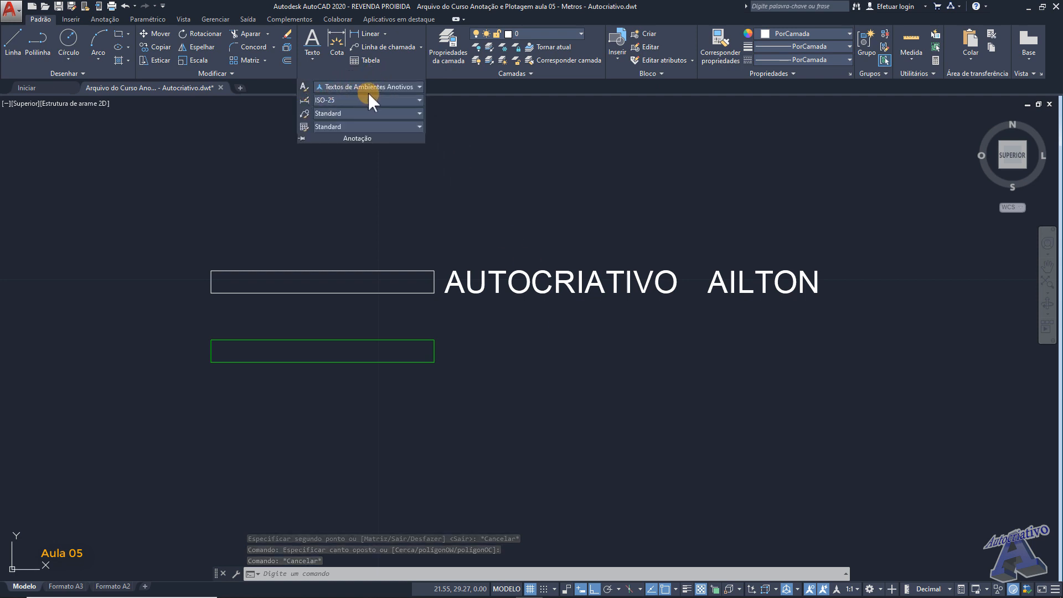
click(643, 412)
click(623, 390)
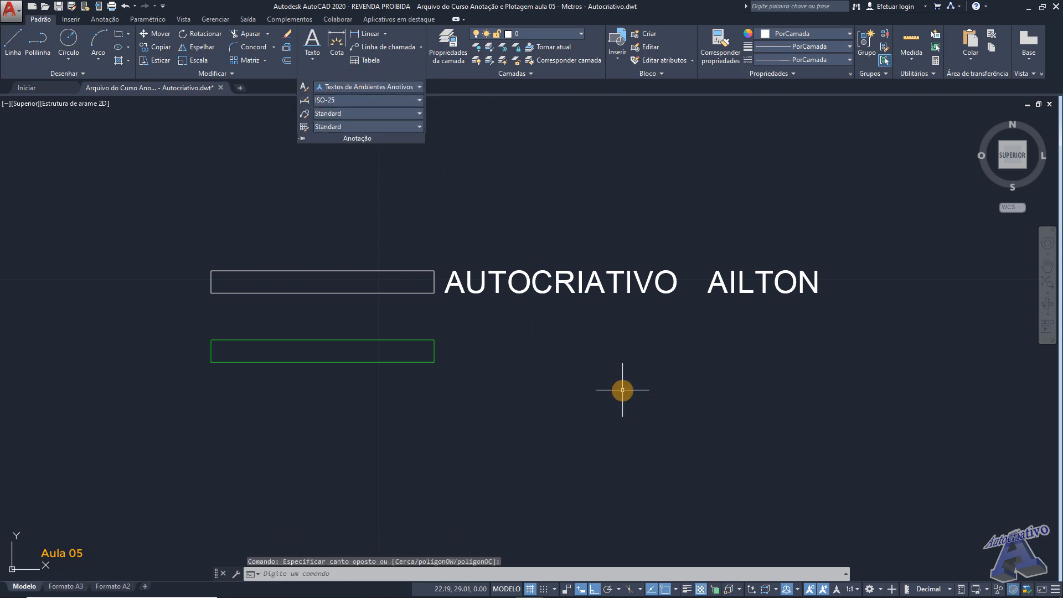
click(853, 589)
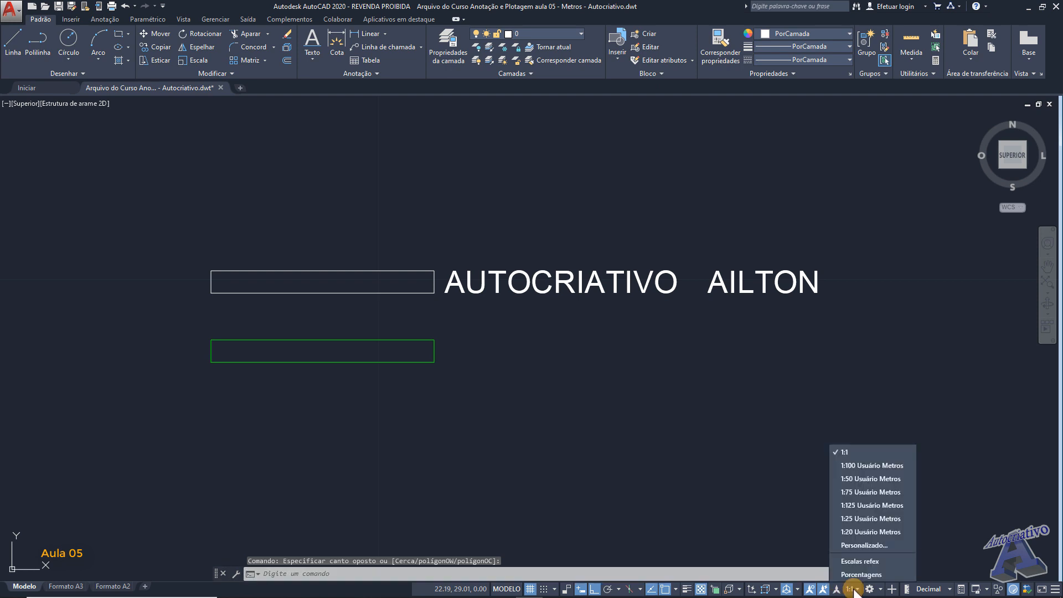
click(849, 467)
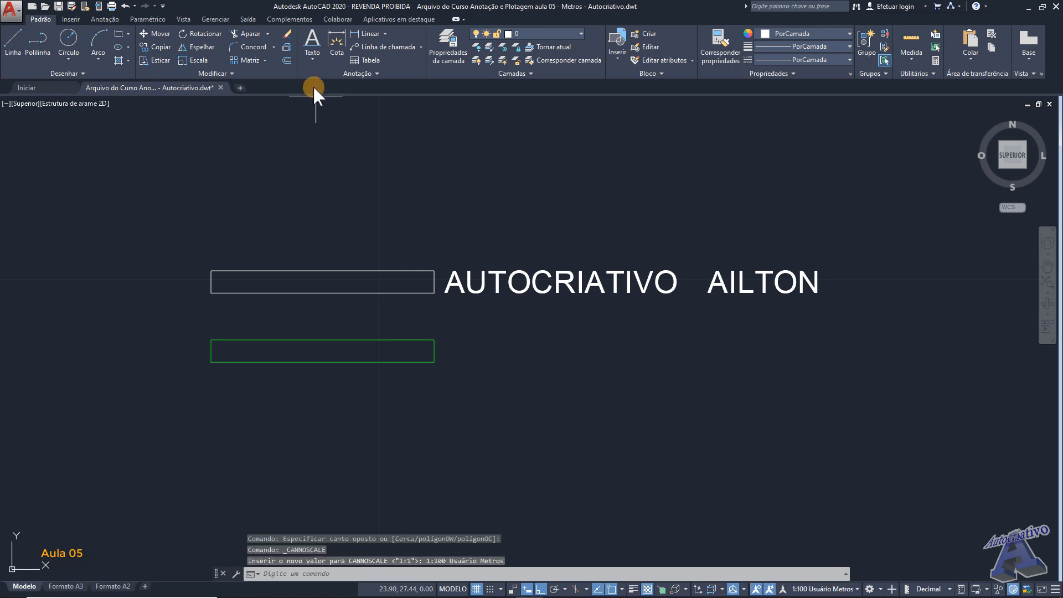
Add AUTOCRIATIVO as single-line text just right of the green rectangle, aligned with its lower edge, at rotation angle 0
click(307, 63)
click(333, 100)
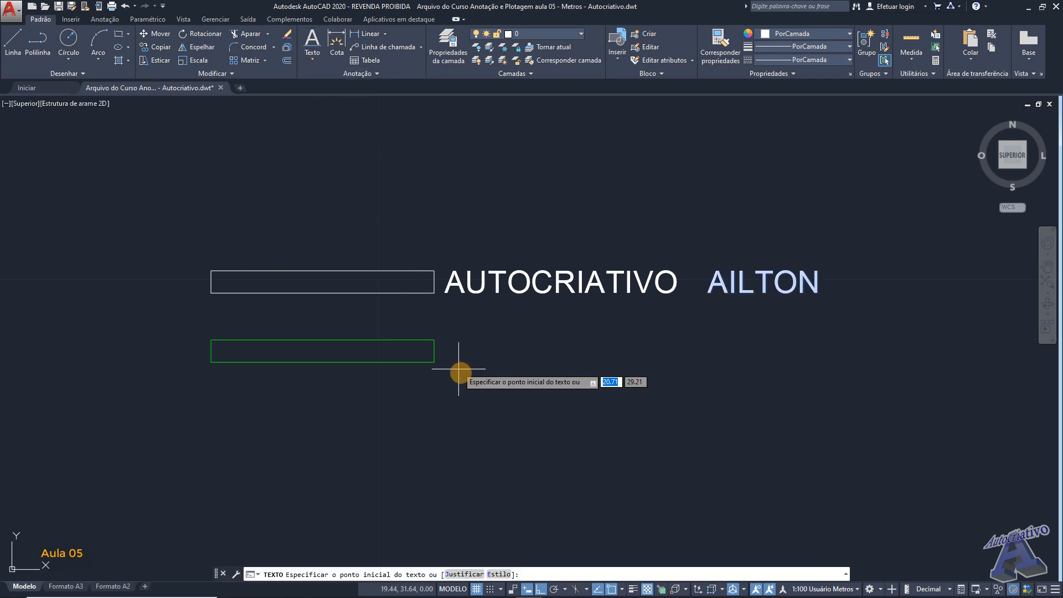
scroll(445, 368, up, 4)
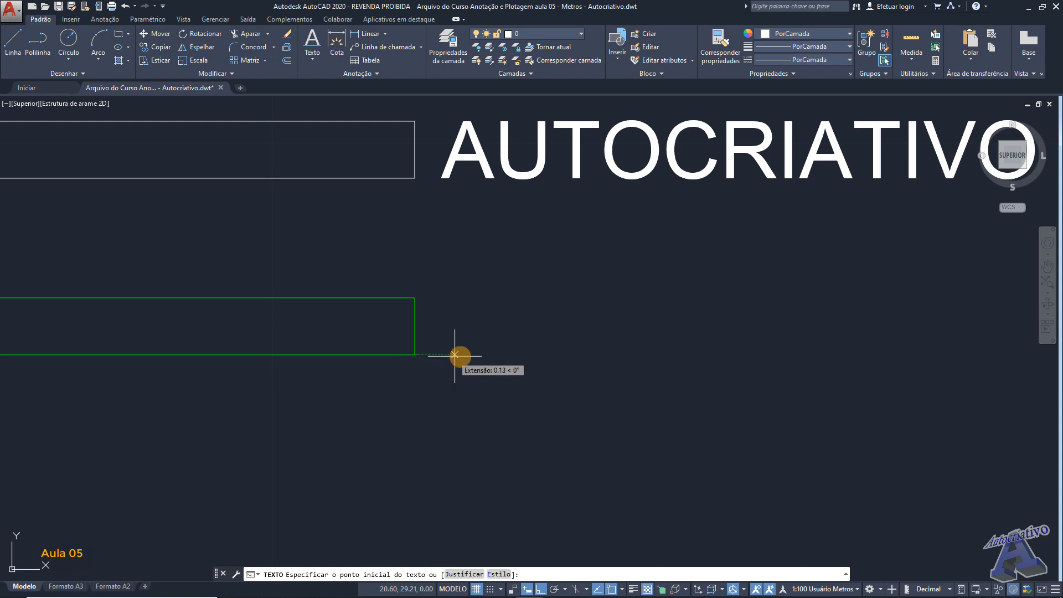
click(467, 355)
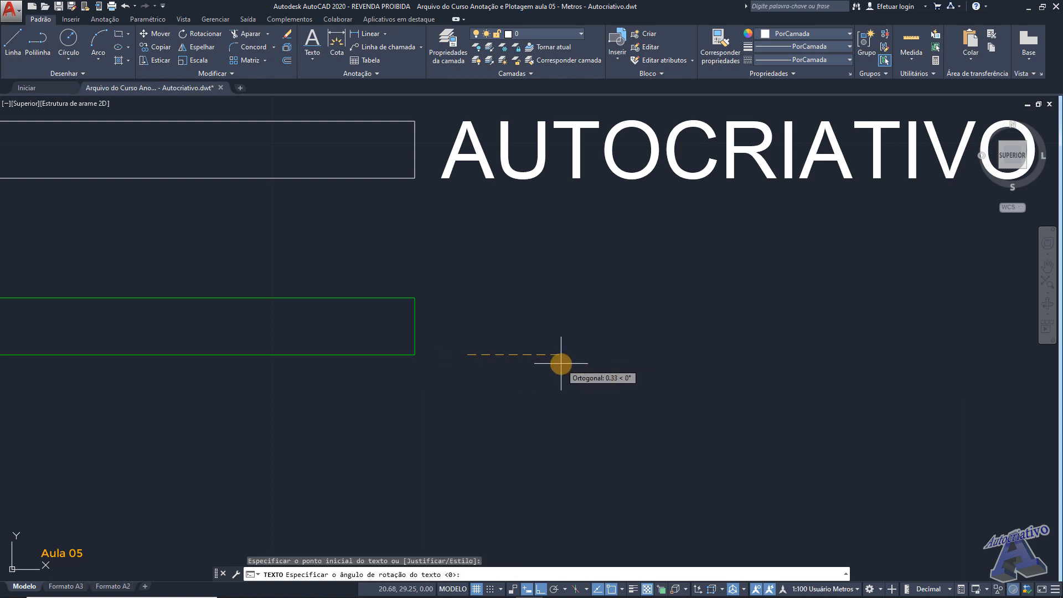
key(Return)
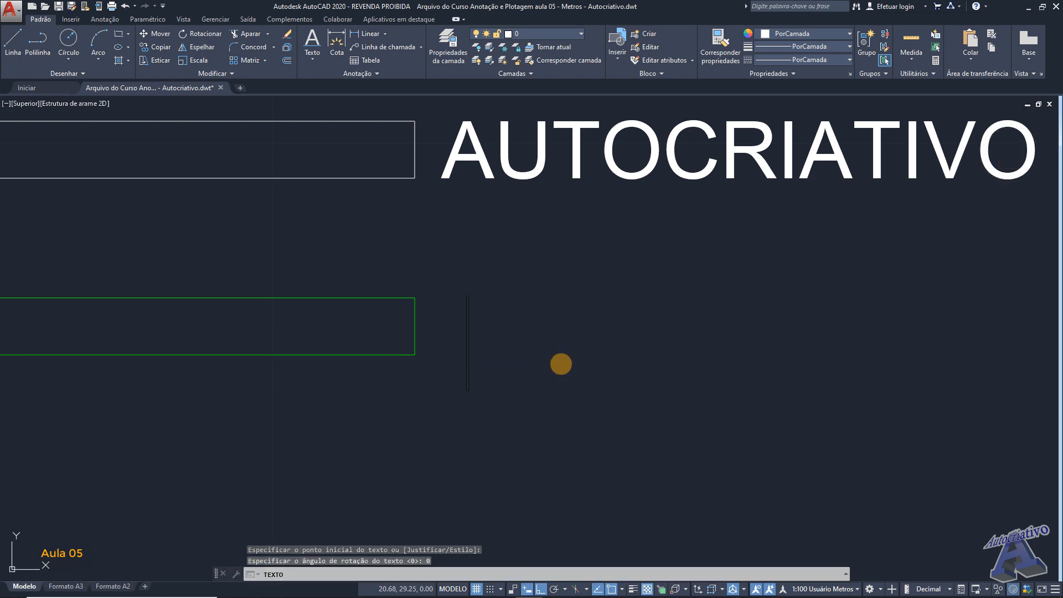
text(AUTO)
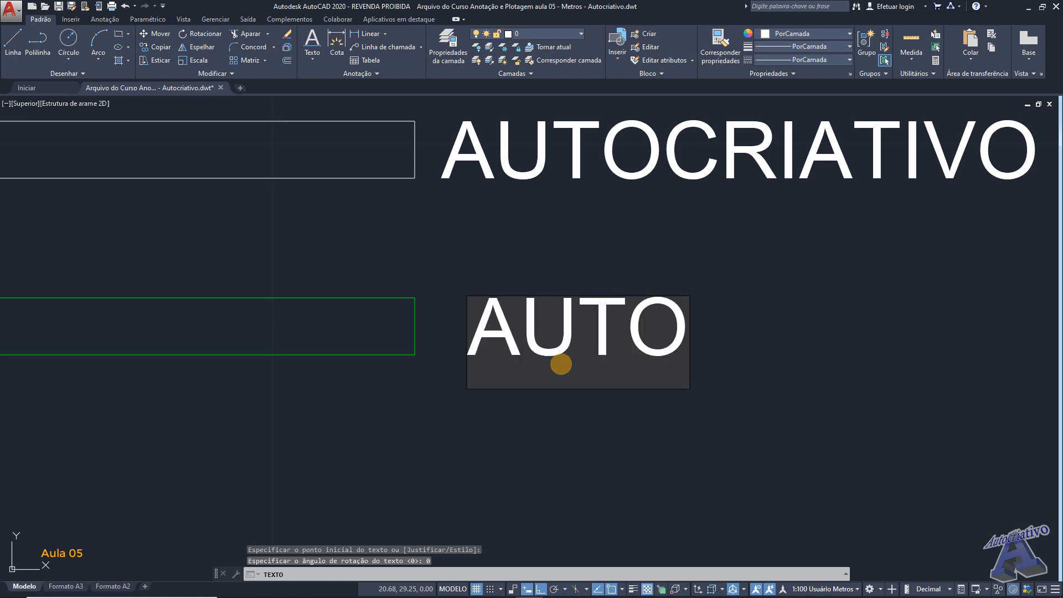
text(CRIATIVO)
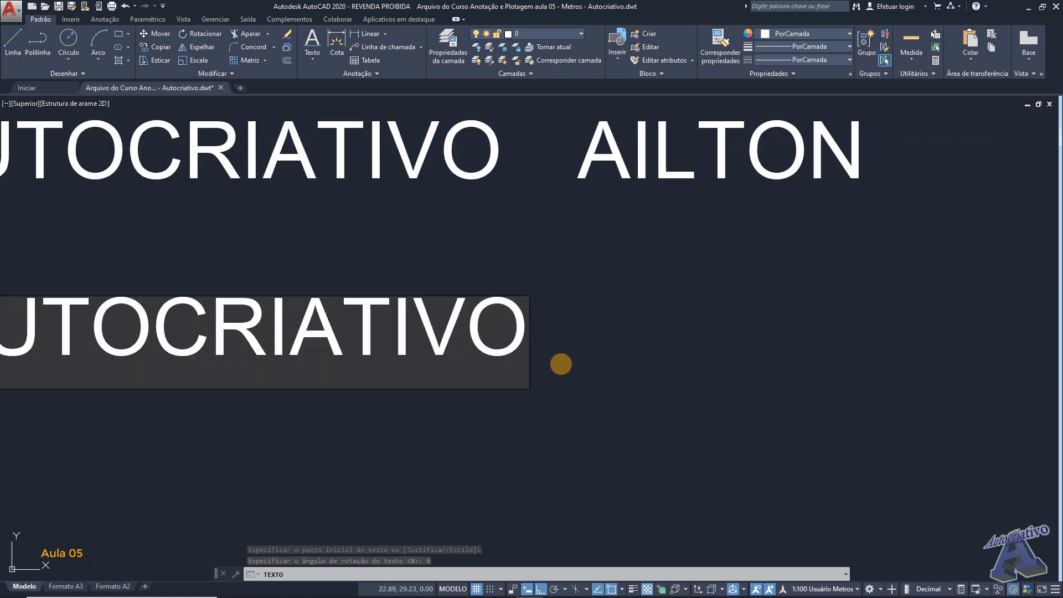
key(Return)
key(Return)
Compare the height of the annotative AUTOCRIATIVO text with the green rectangle and with the text row above
scroll(560, 363, down, 3)
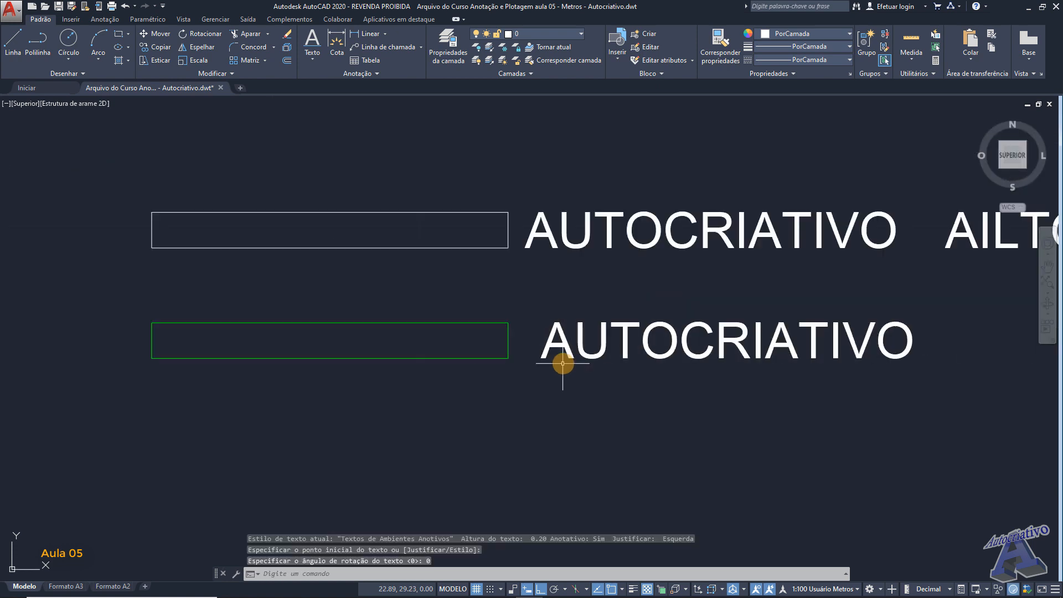
middle_drag(570, 329, 527, 323)
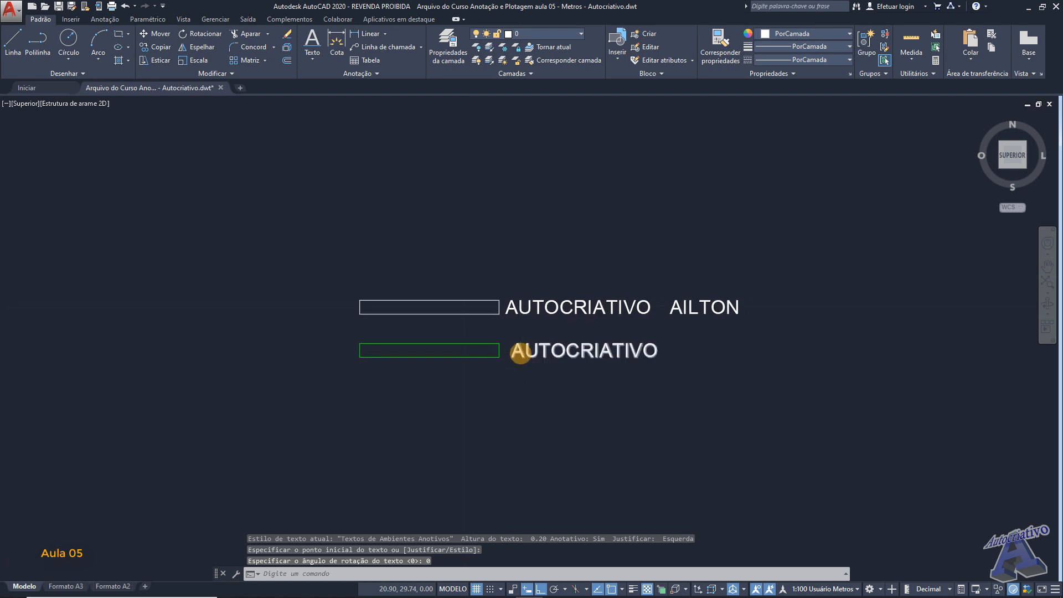
scroll(517, 368, up, 6)
scroll(528, 366, down, 4)
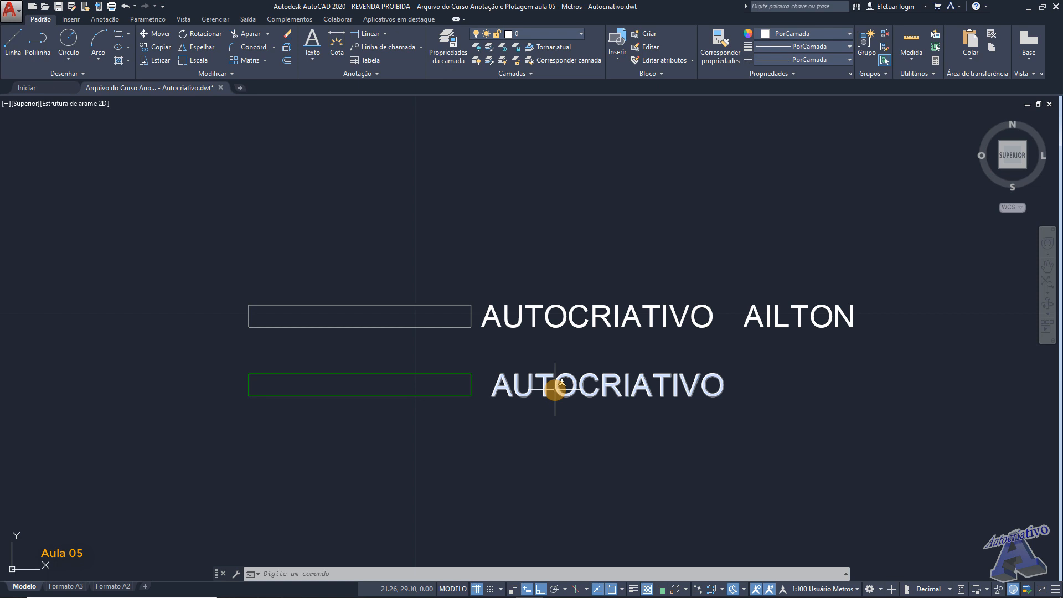
scroll(554, 390, up, 2)
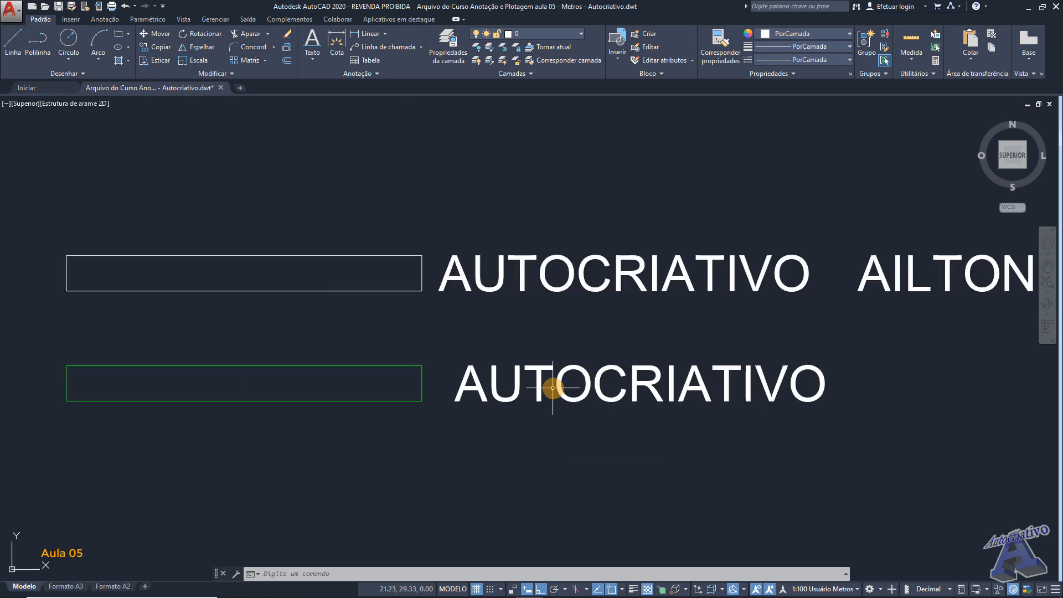
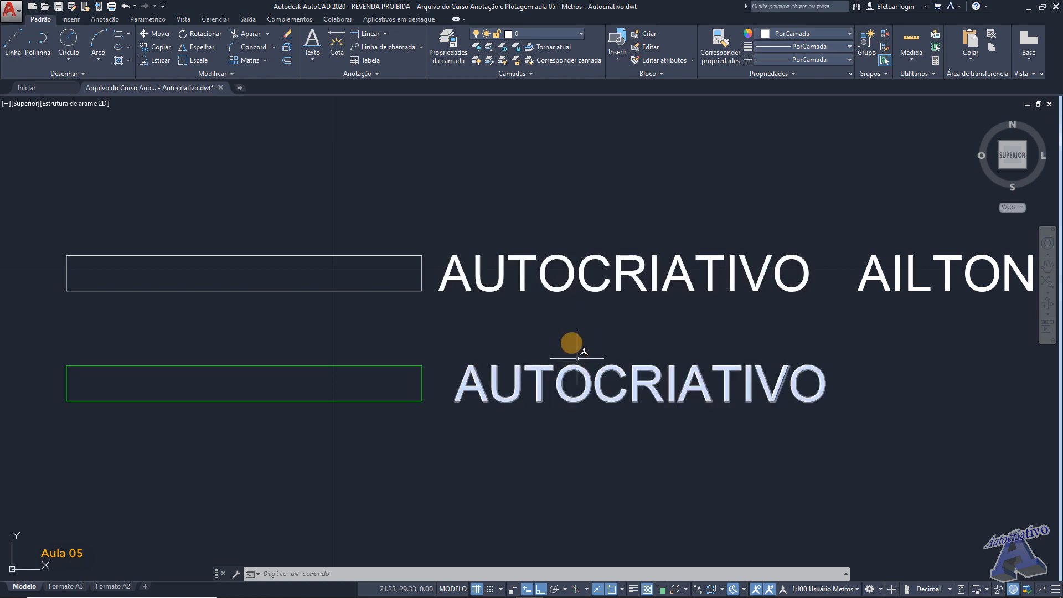
scroll(562, 291, down, 3)
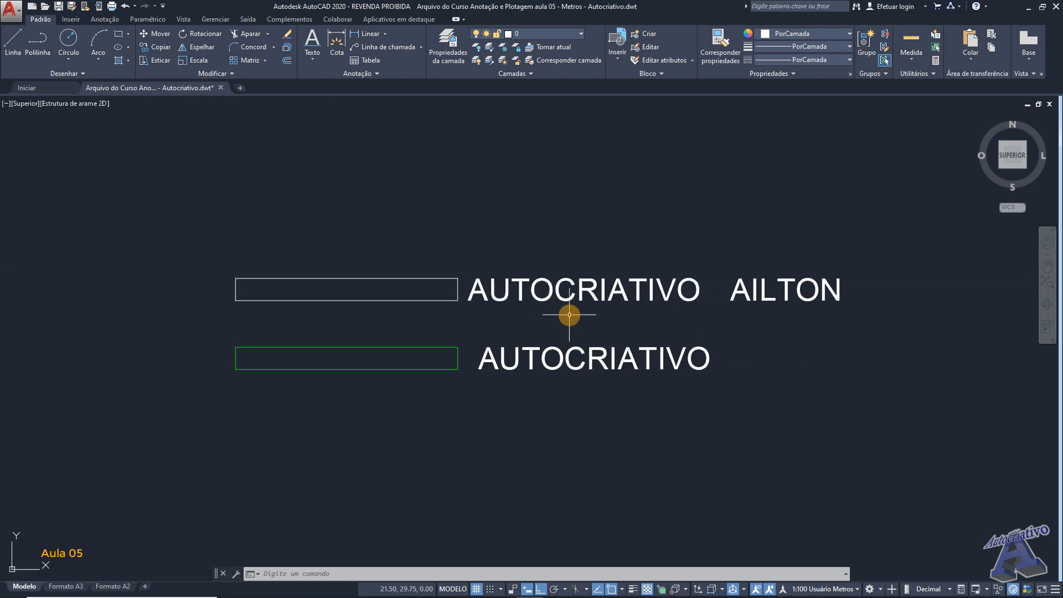
Switch to the Excel font-size table and review the Texto de Ambientes heights for scales 1:5 through 1:25
click(611, 588)
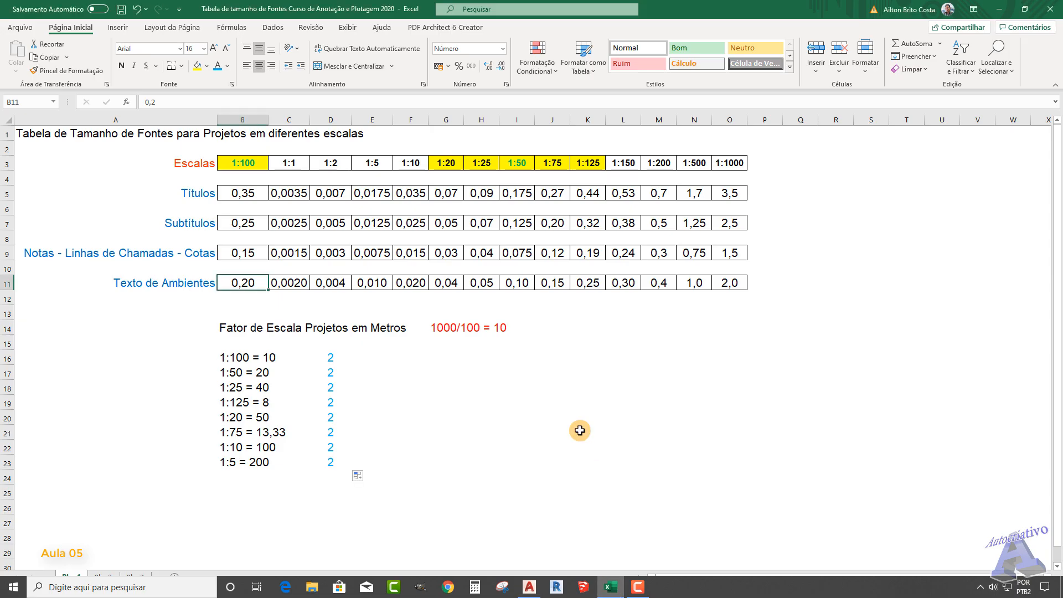
click(348, 283)
click(372, 283)
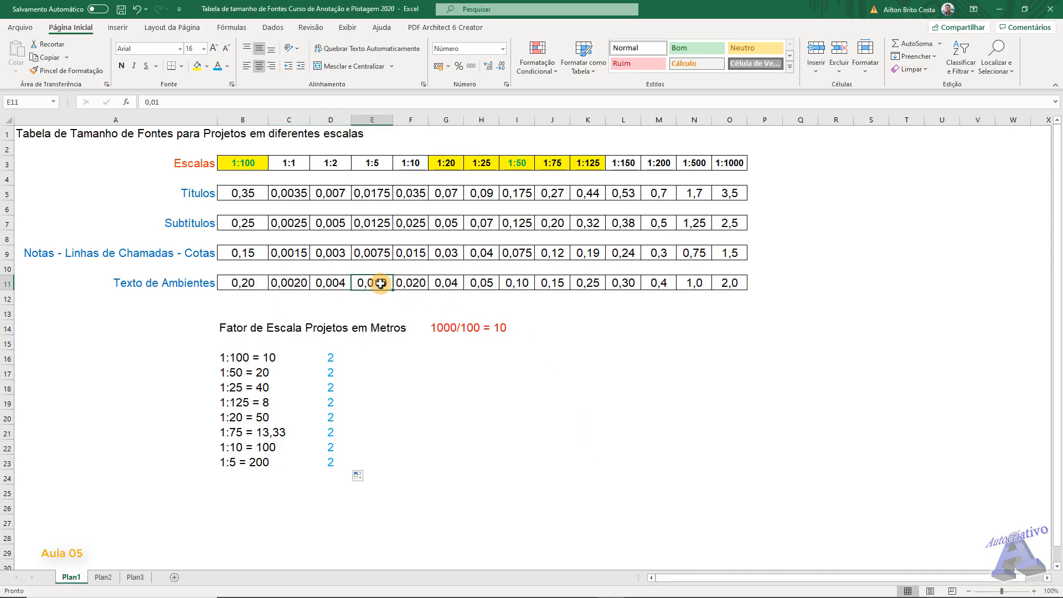
click(411, 283)
click(446, 283)
click(479, 280)
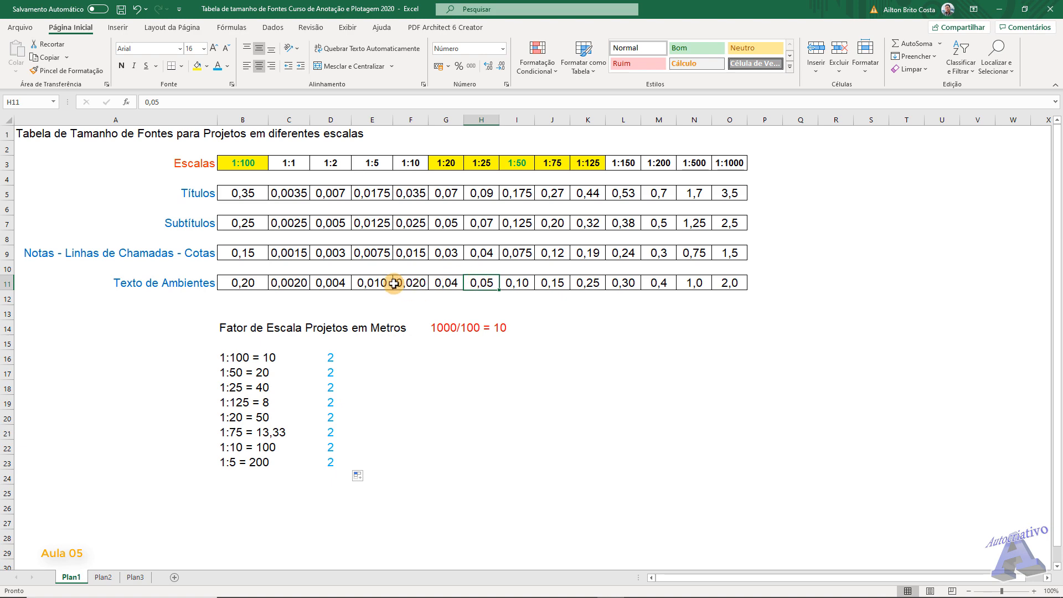
Check the Texto de Ambientes height for 1:5, switch back to AutoCAD and set the annotation scale to 1:50 Usuário Metros
click(364, 283)
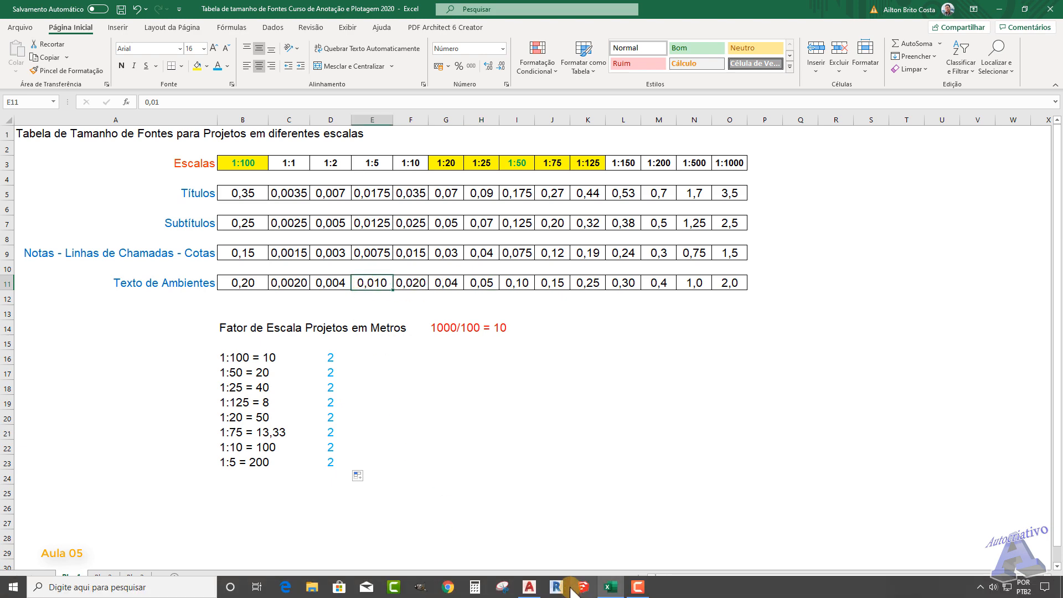
click(530, 587)
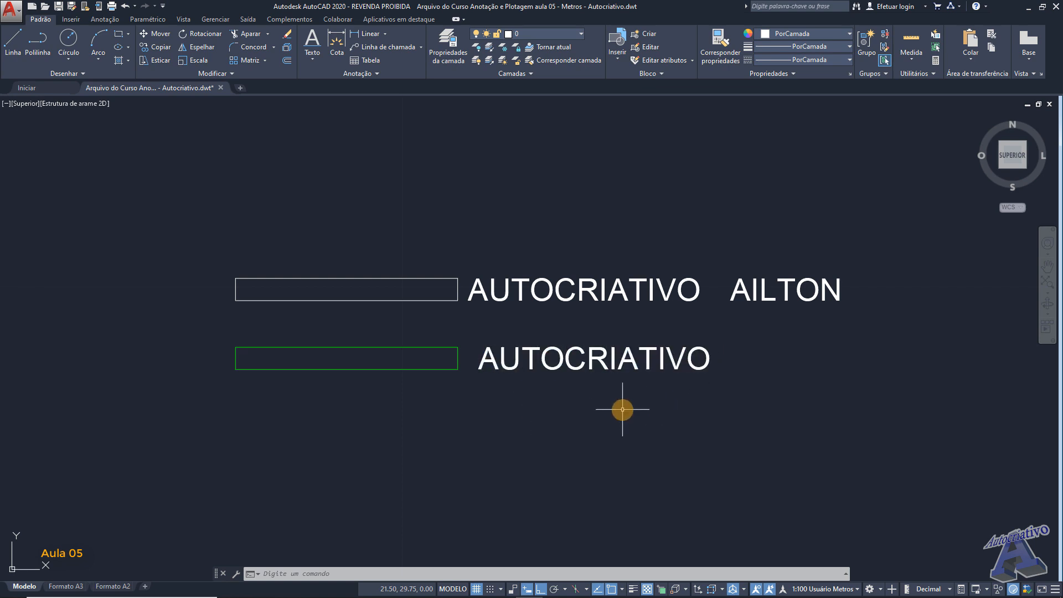
middle_drag(624, 408, 573, 375)
scroll(586, 392, down, 2)
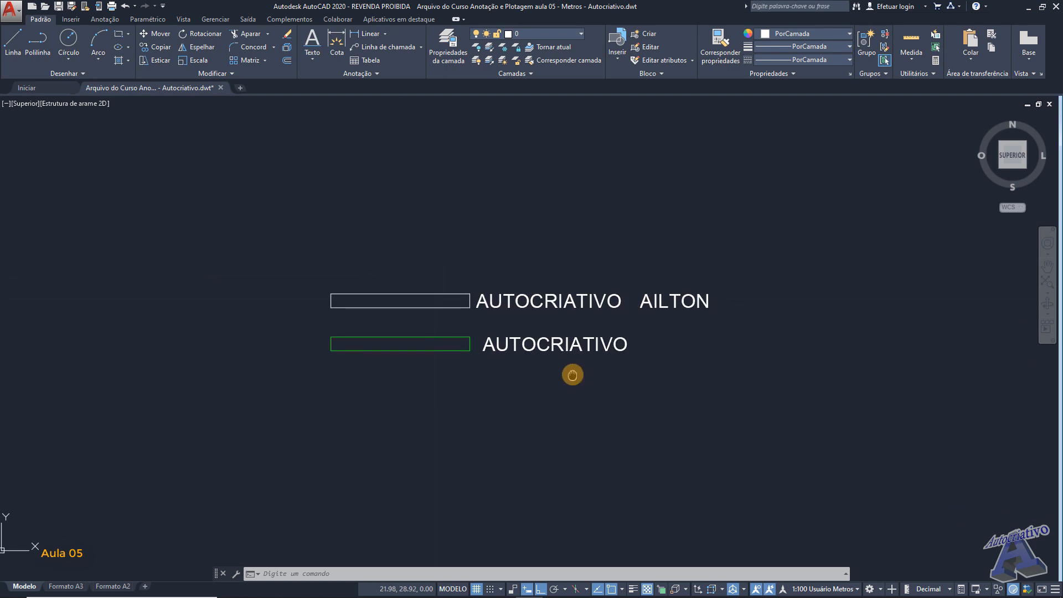
click(823, 589)
click(798, 478)
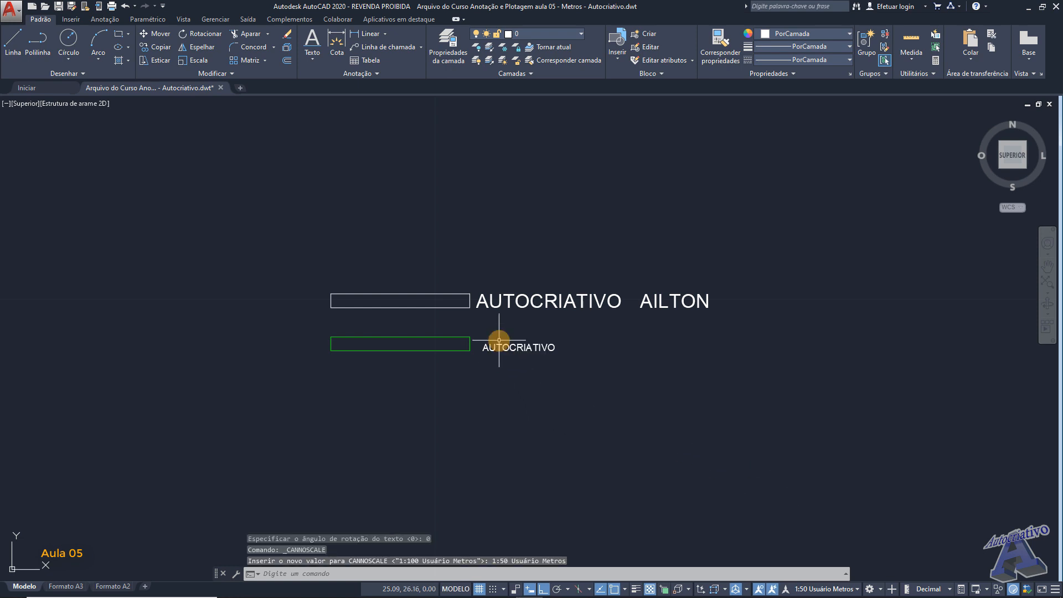
Measure the height of the annotative AUTOCRIATIVO text beside the green rectangle from its baseline
scroll(495, 344, up, 4)
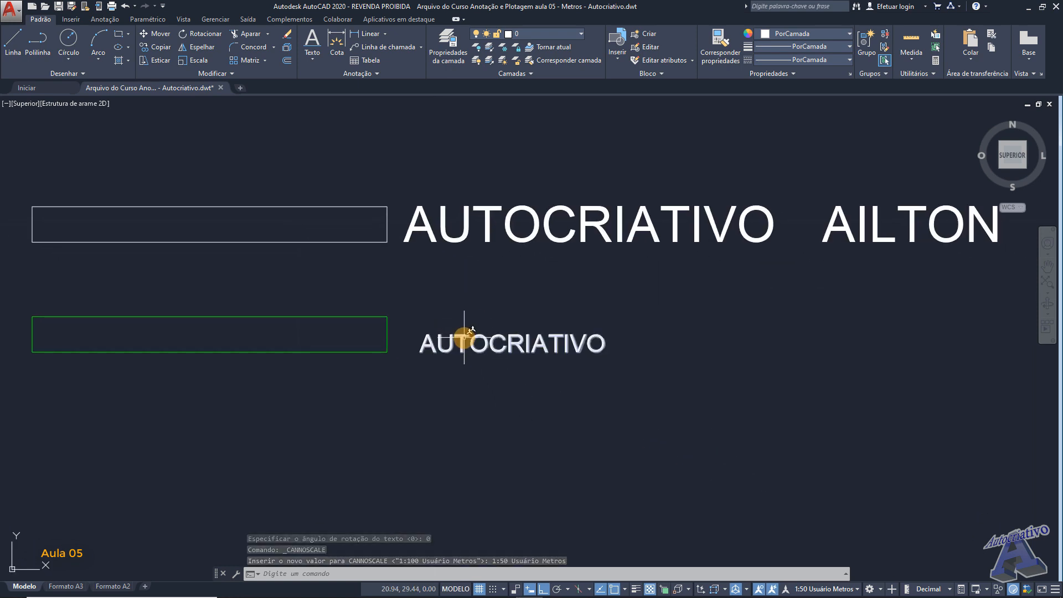
scroll(470, 330, up, 2)
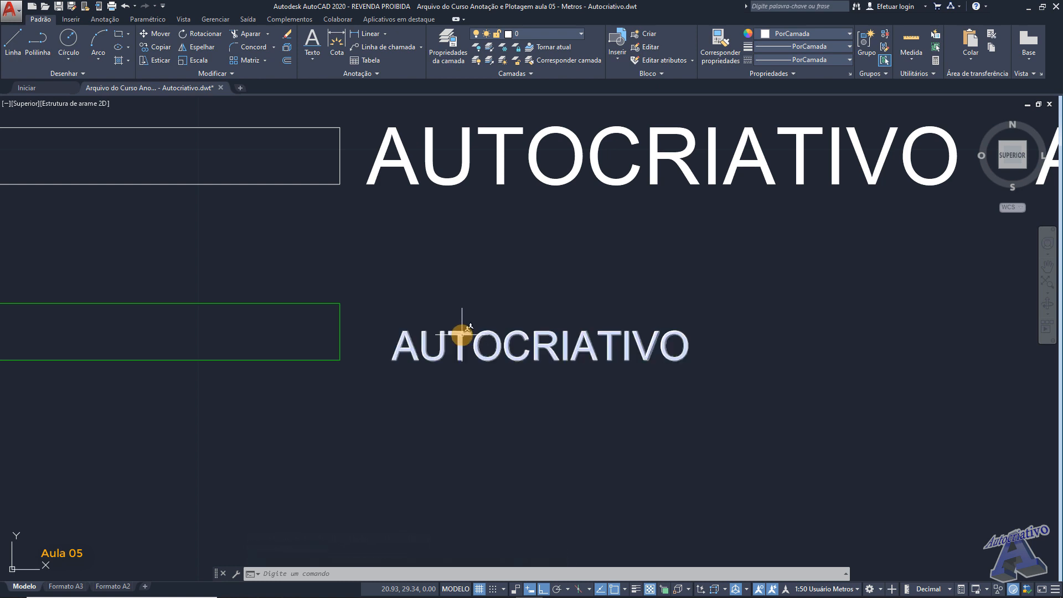
scroll(396, 340, up, 3)
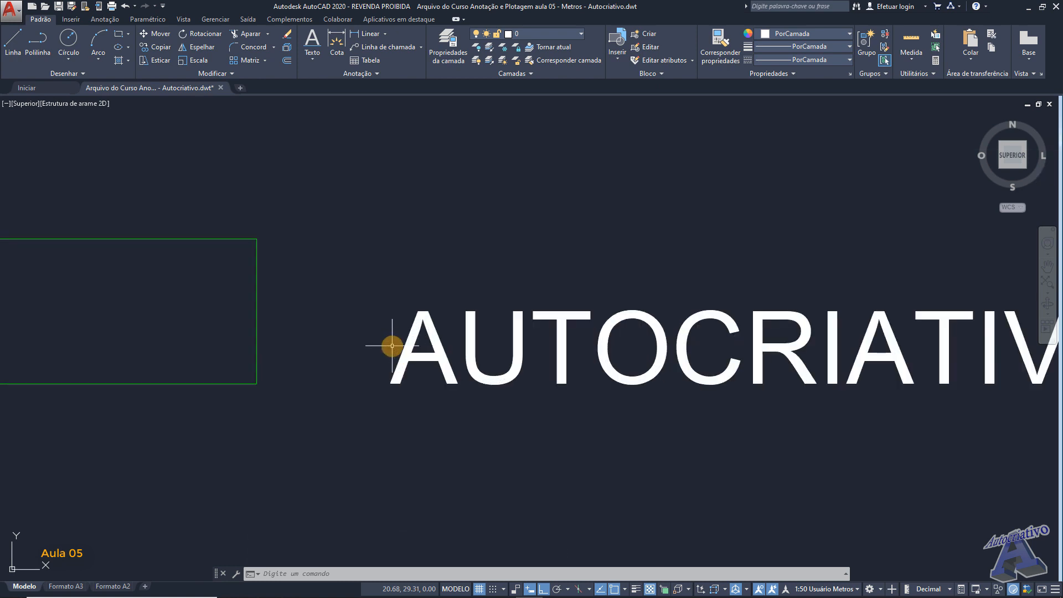
key(Return)
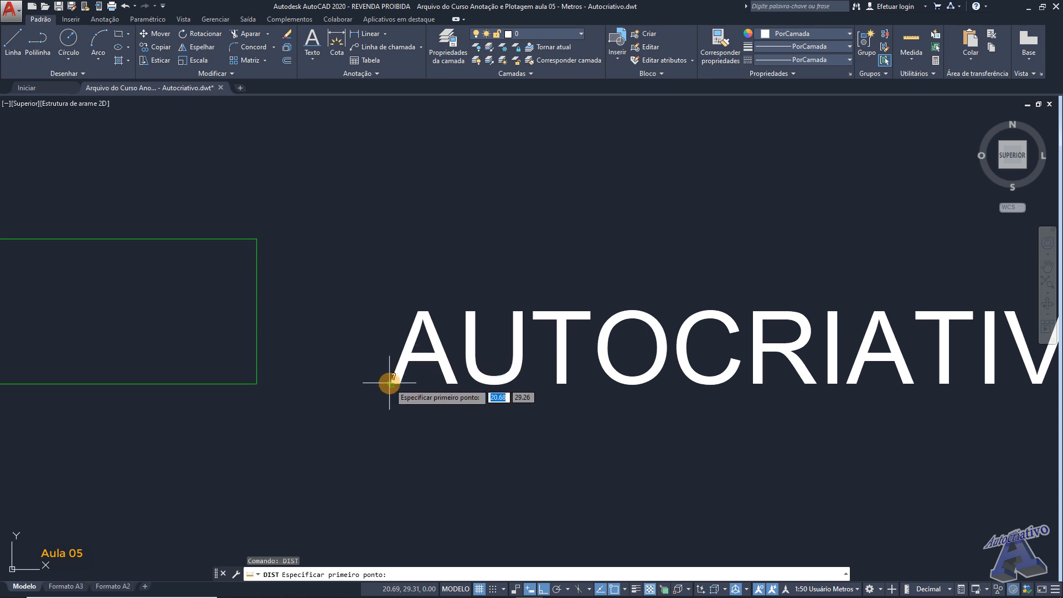
click(392, 350)
scroll(416, 307, up, 5)
scroll(418, 313, down, 5)
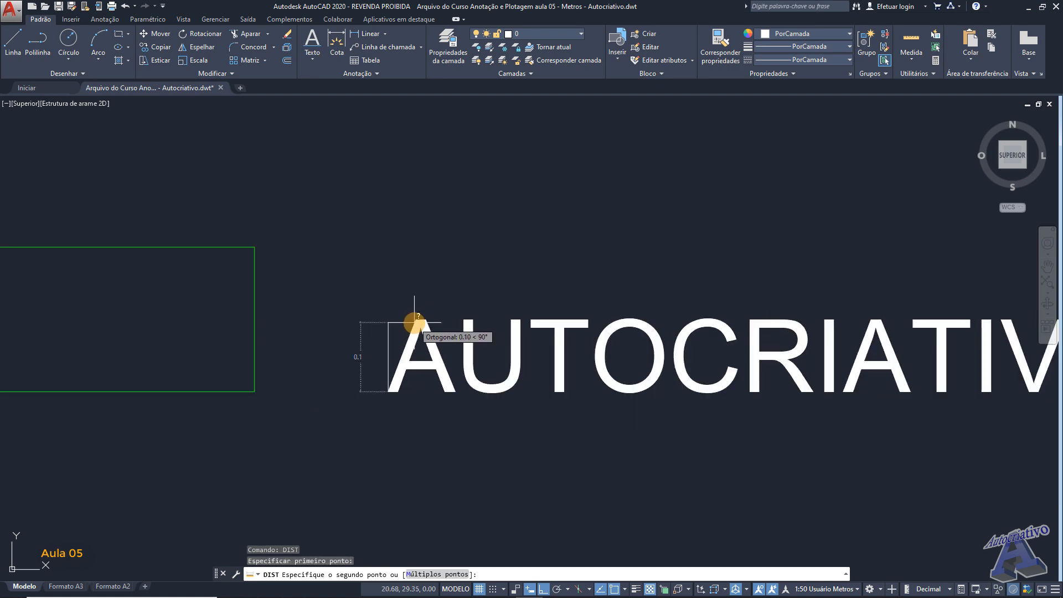
mouse_move(255, 319)
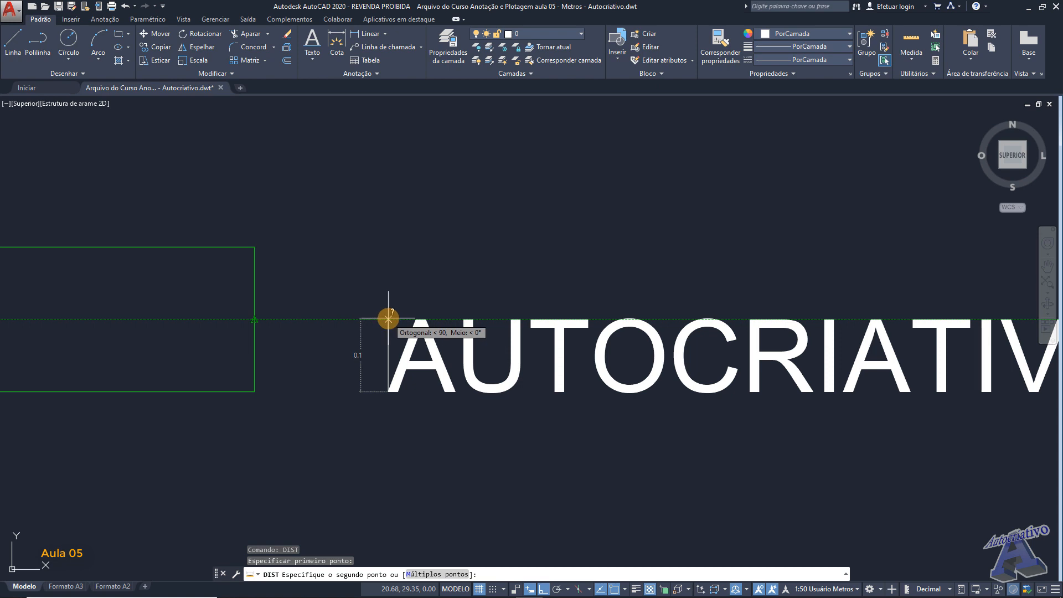
key(Escape)
scroll(396, 316, down, 8)
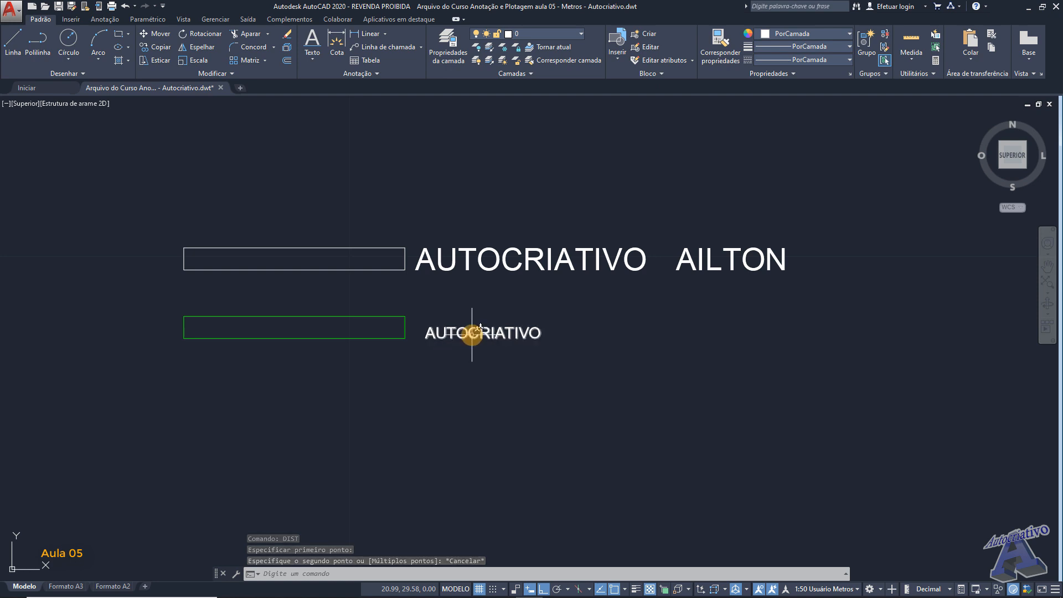
Make Textos de Ambientes 1-50 the current text style and check it with the single-line text command
click(359, 72)
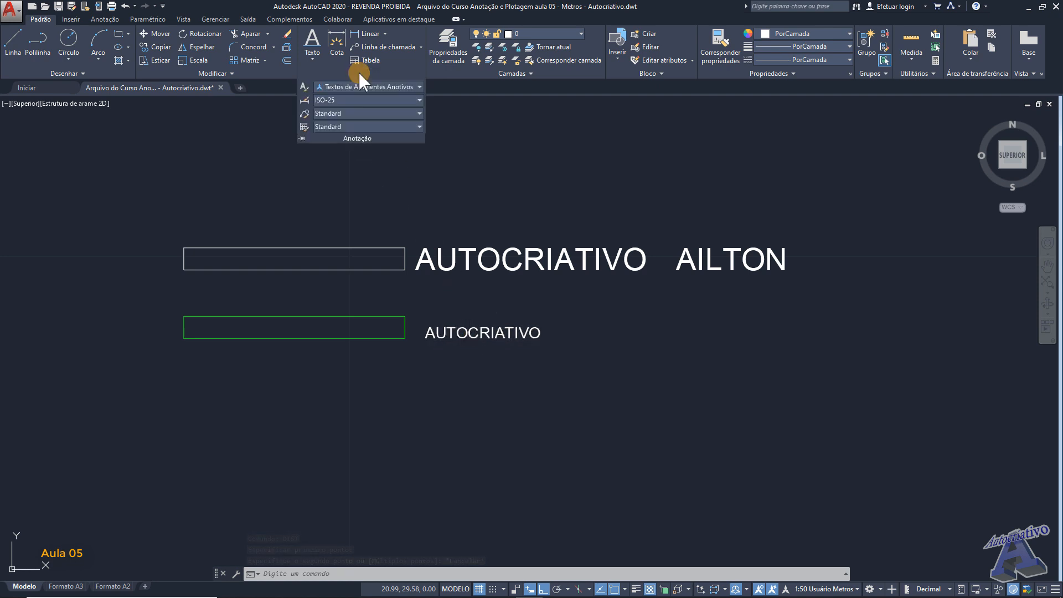
click(304, 88)
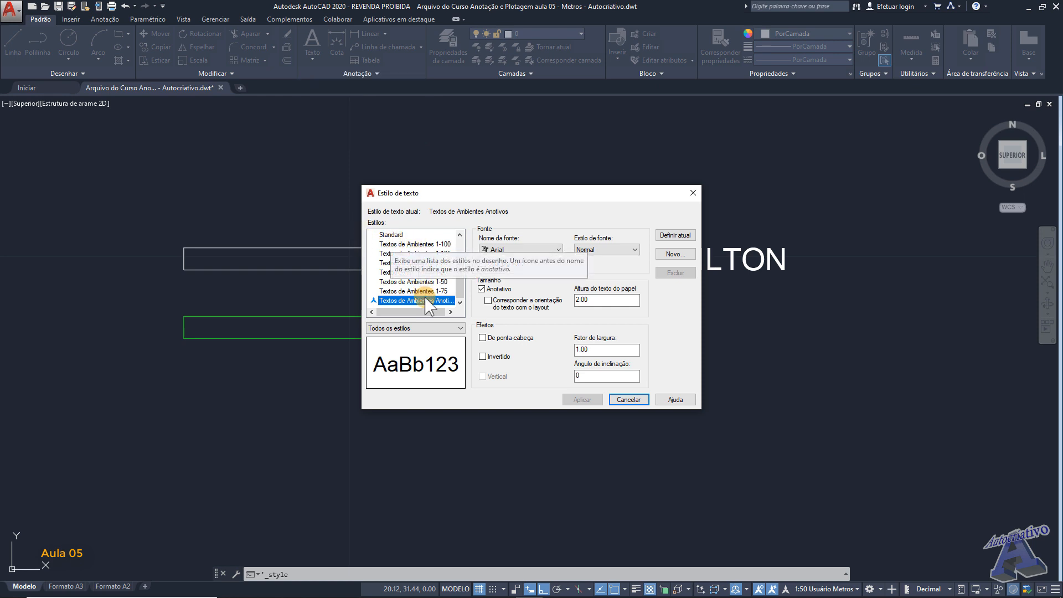
click(416, 282)
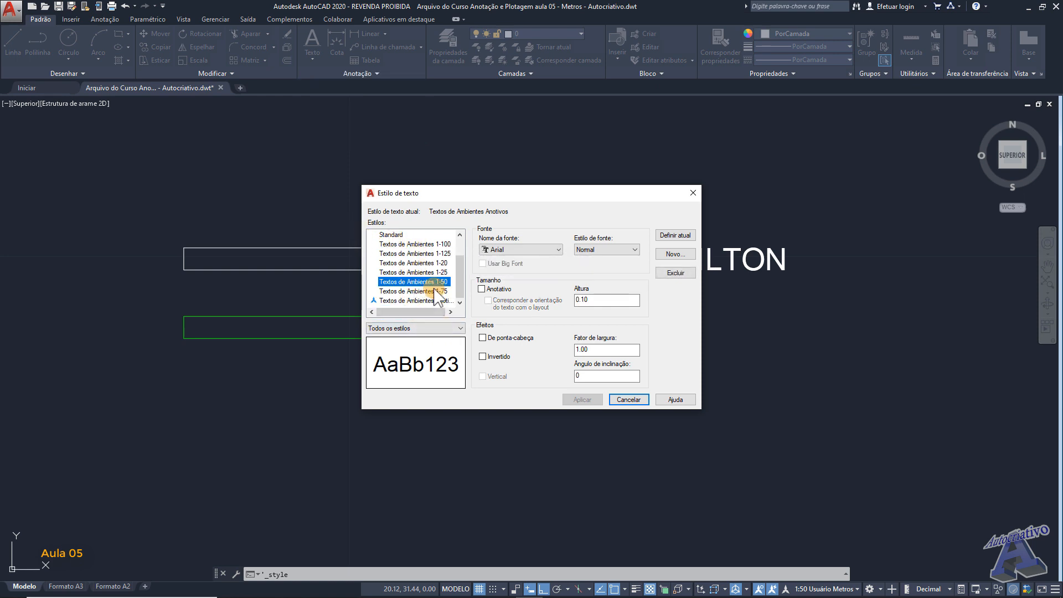
click(629, 400)
click(314, 64)
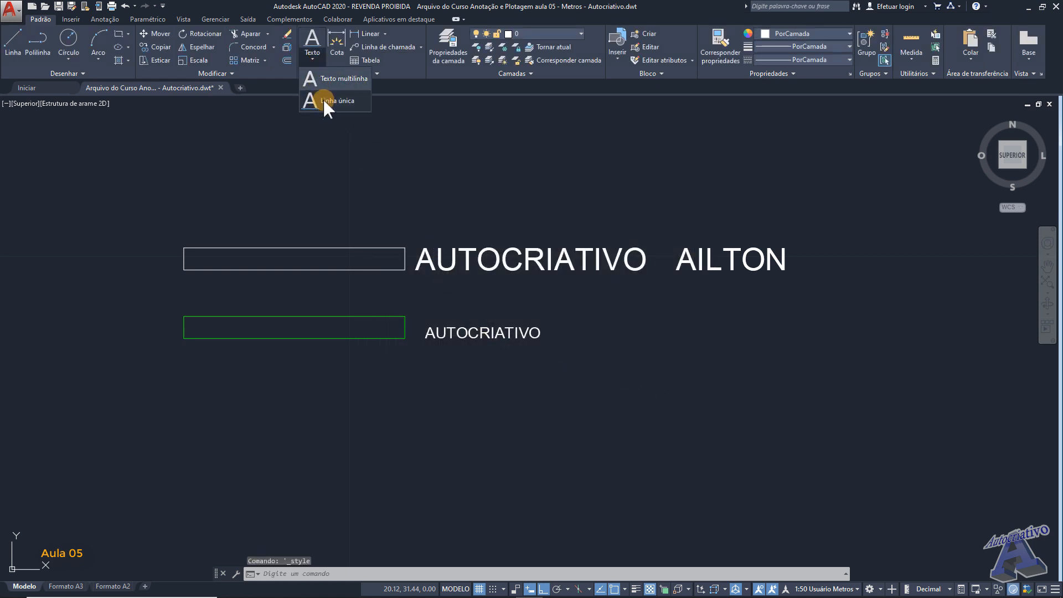
click(323, 100)
key(Escape)
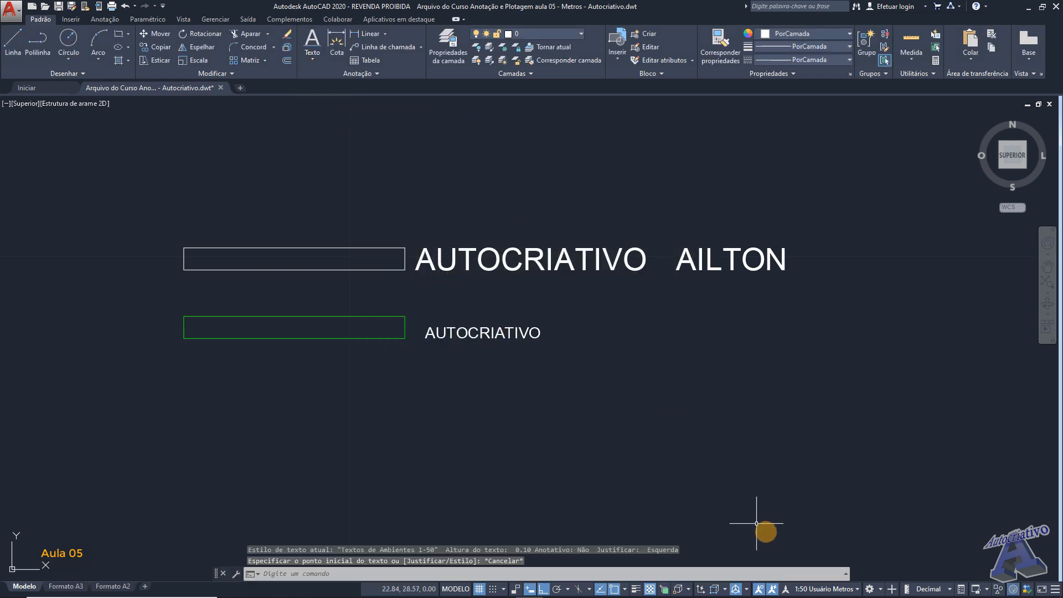
Try the 1:1 annotation scale and undo the change
click(809, 589)
click(795, 452)
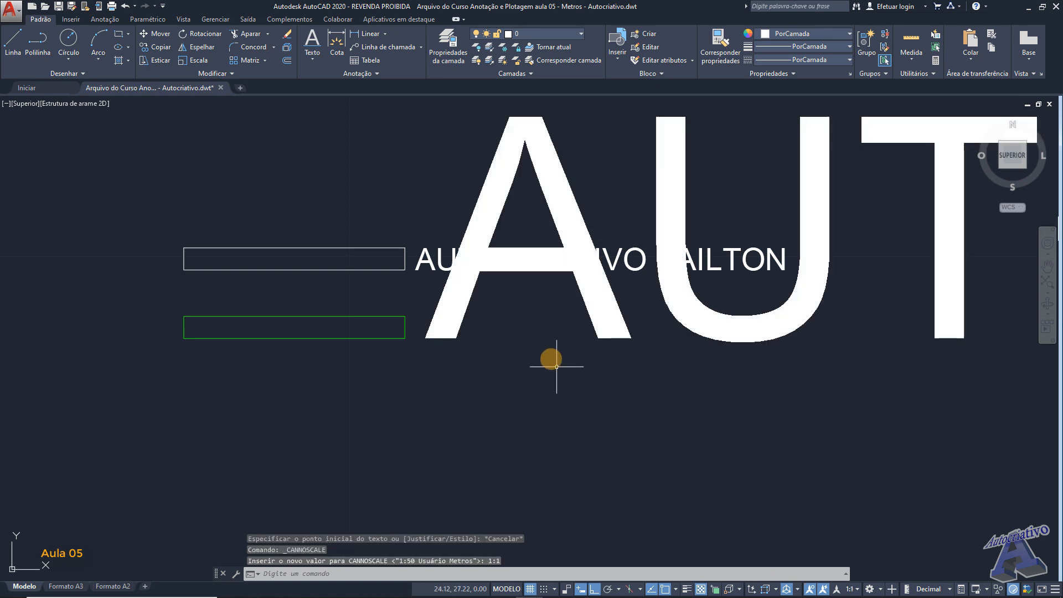
key(ctrl+z)
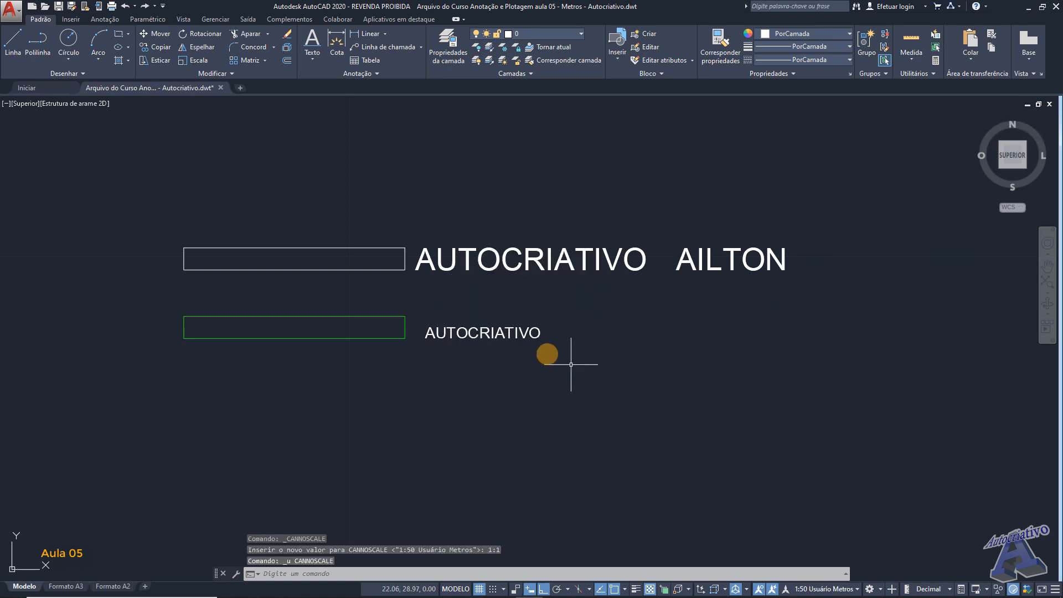
Add the author's first name in capitals as single-line text in style Textos de Ambientes 1-50, right of the lower AUTOCRIATIVO, at rotation angle 0
click(336, 73)
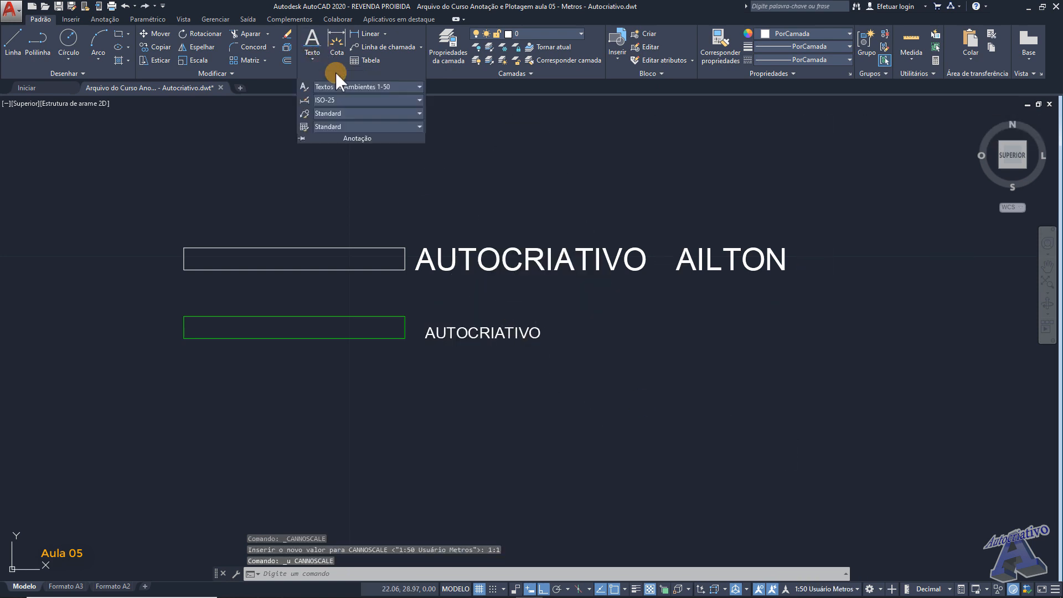
click(303, 87)
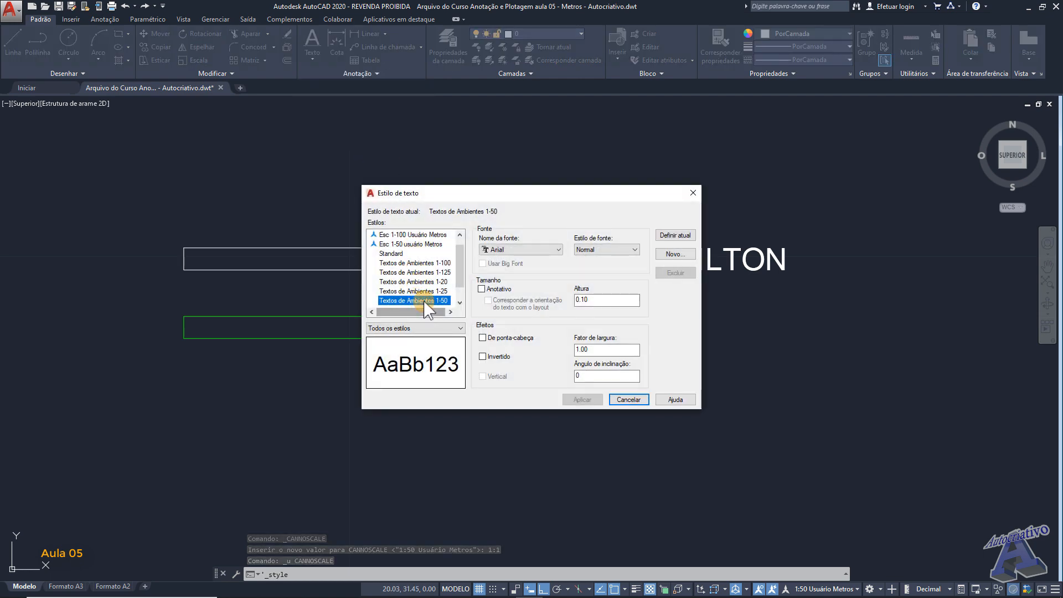
click(676, 235)
click(628, 399)
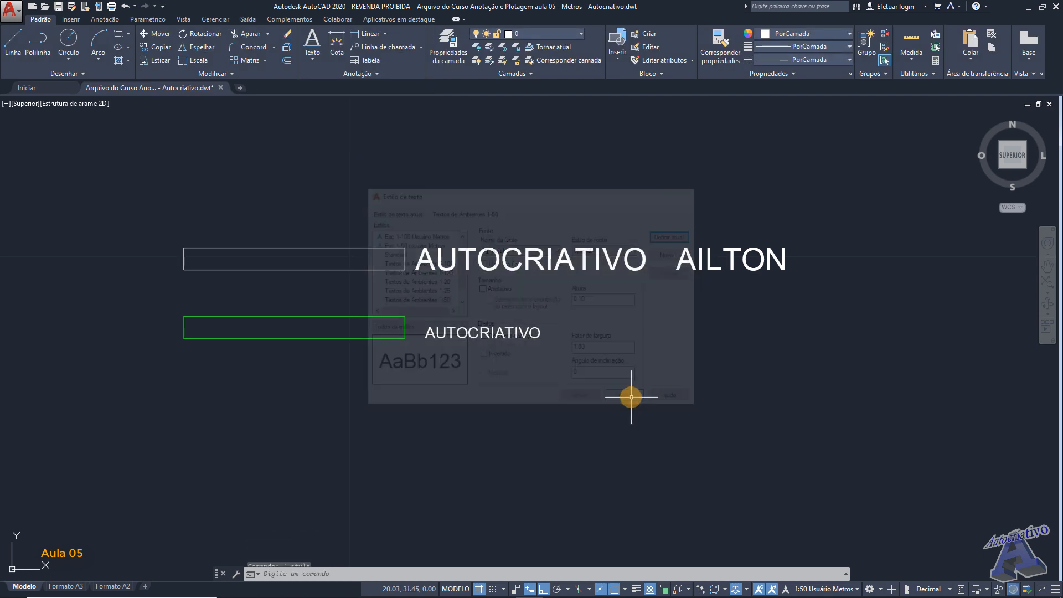
click(312, 60)
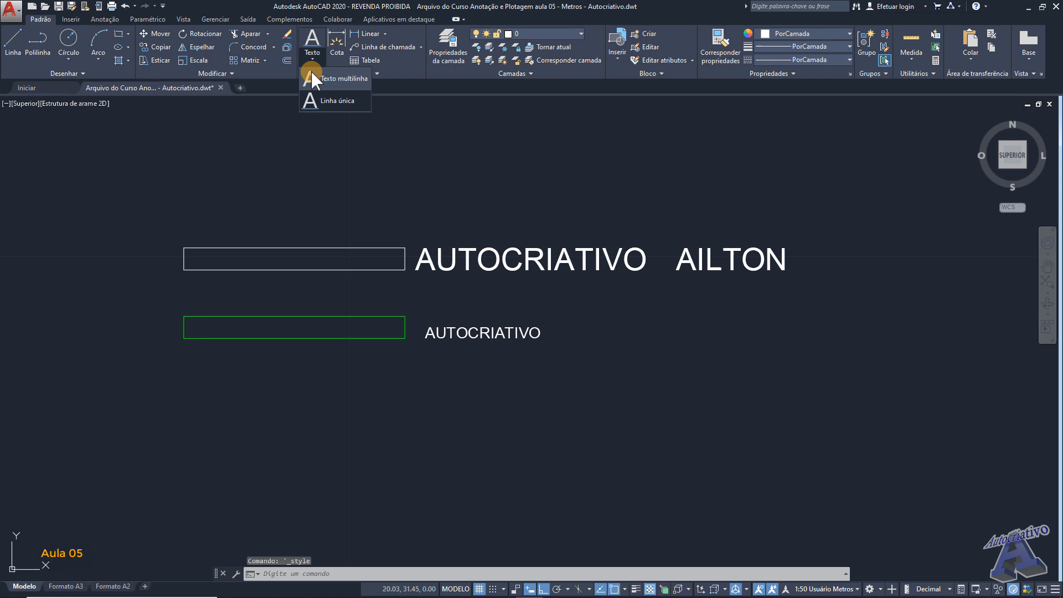
click(329, 103)
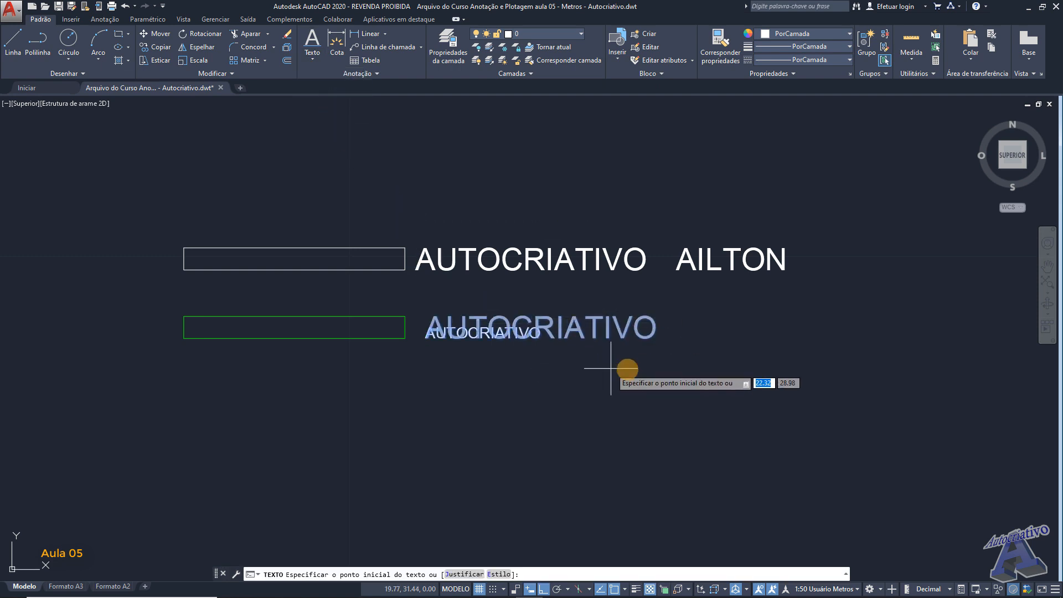
click(685, 339)
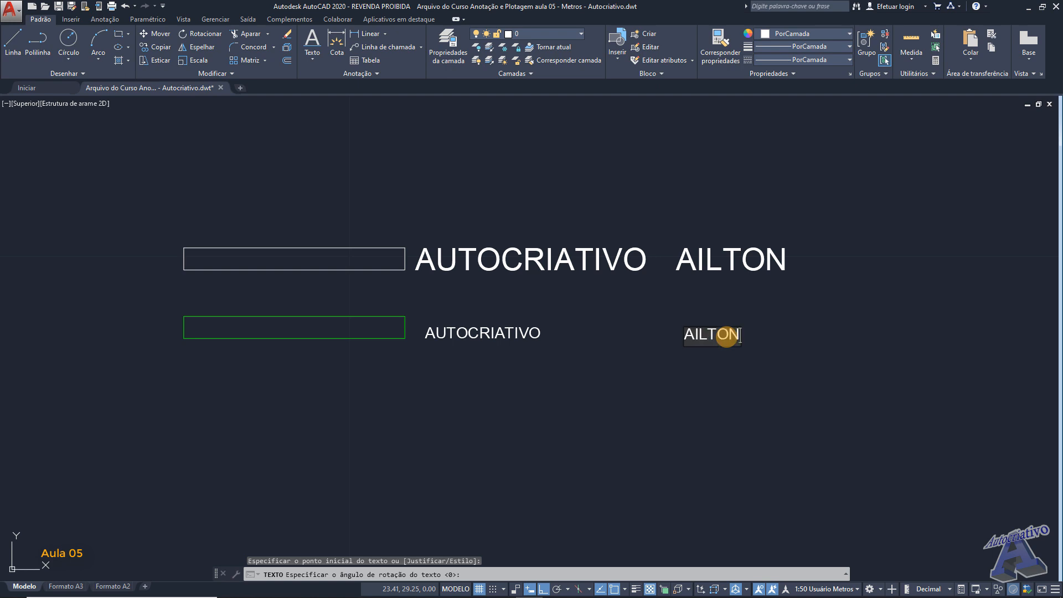
text(AILTON)
key(Return)
key(Return)
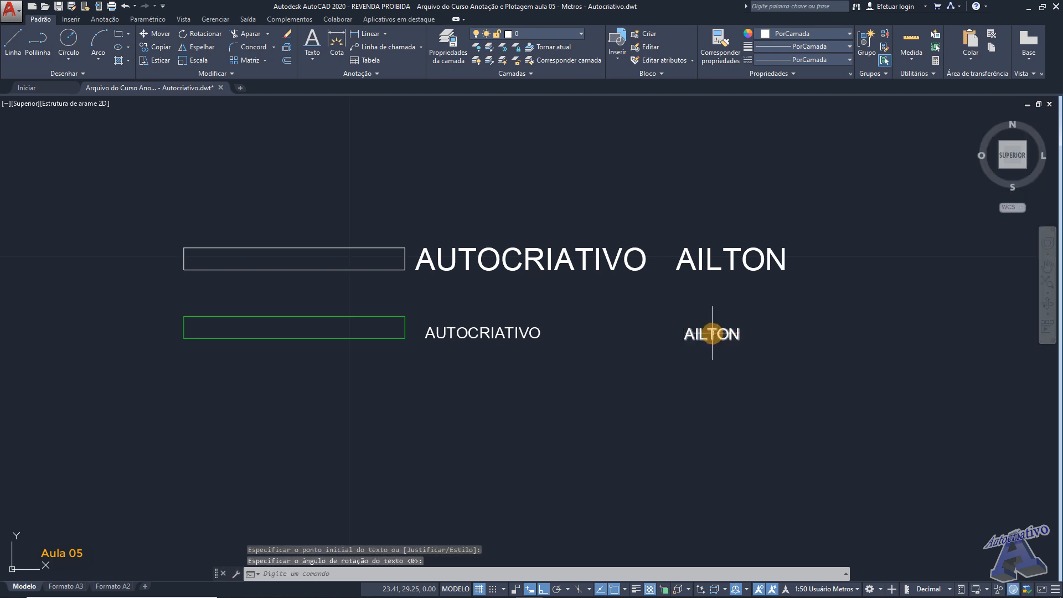
Compare the height of the new Textos de Ambientes 1-50 text with the annotative AUTOCRIATIVO text beside it
scroll(713, 334, up, 2)
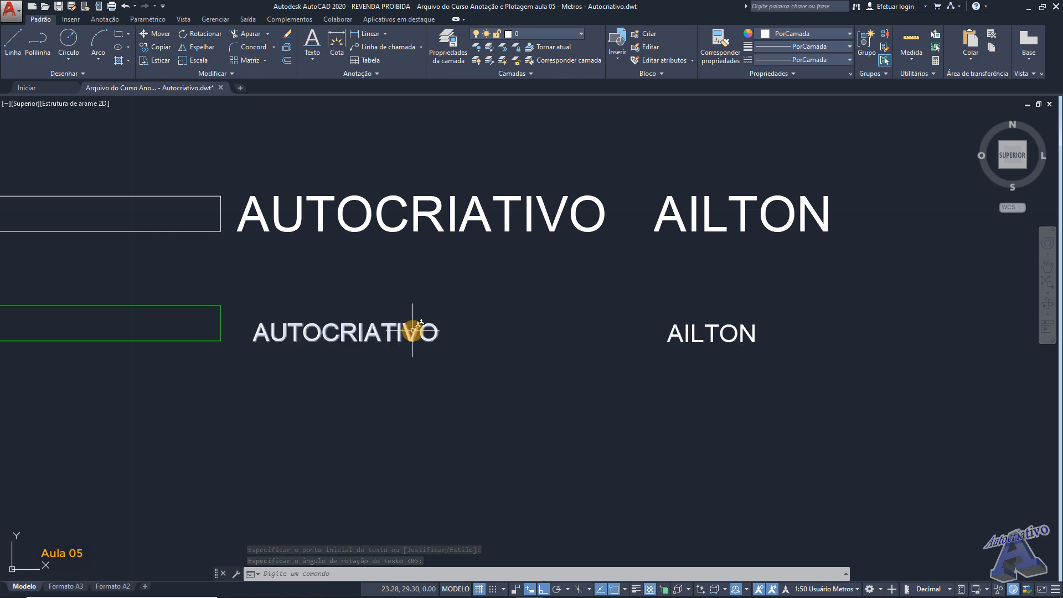
click(679, 331)
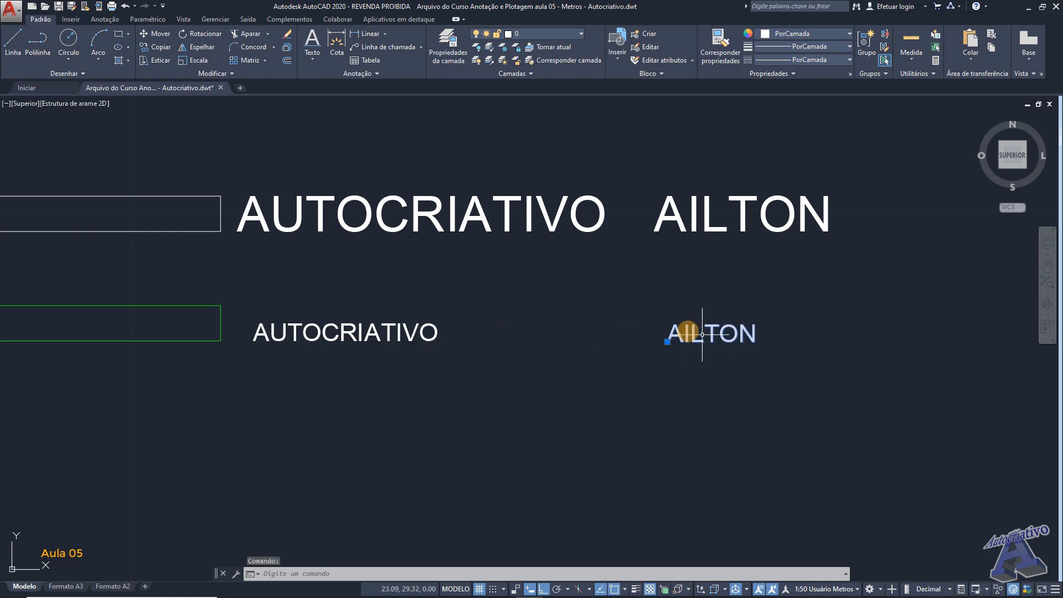
key(Escape)
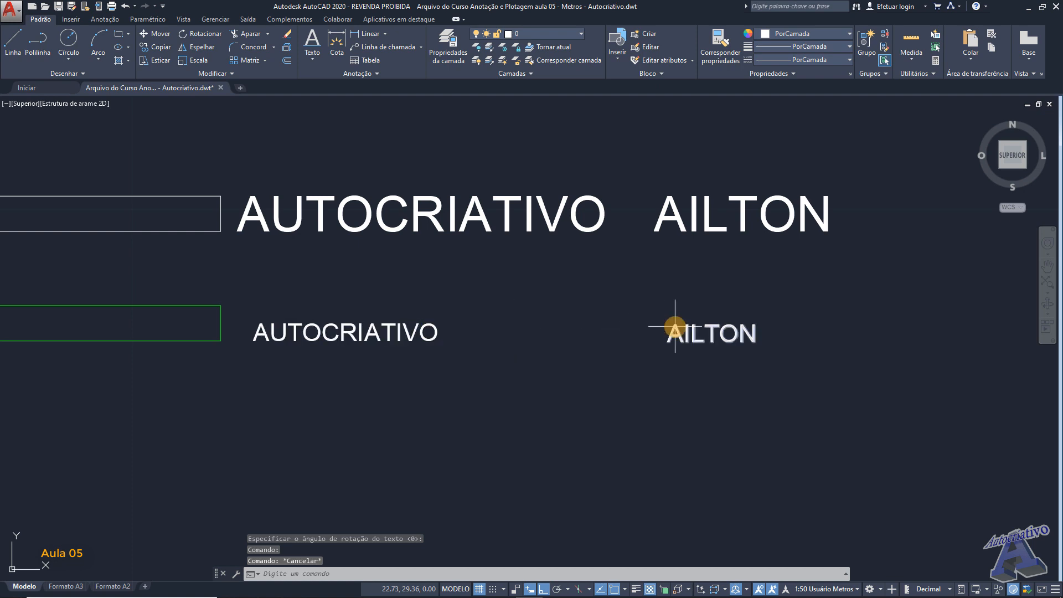
Cycle the annotation scale through 1:100, 1:20, 1:75 and back to 1:100 Usuário Metros to compare the annotative and fixed-height texts
click(830, 590)
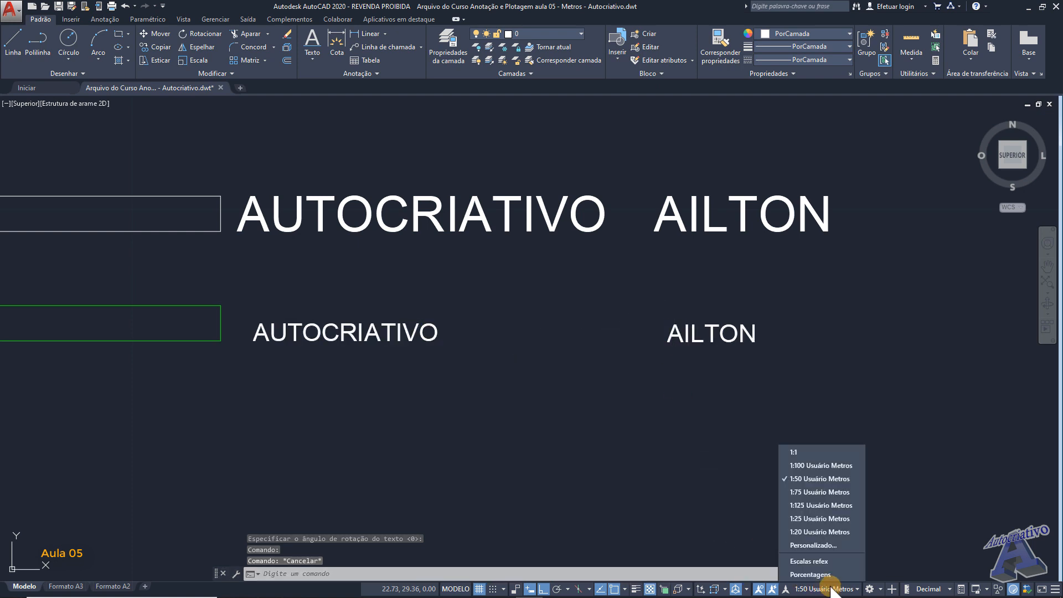
click(816, 468)
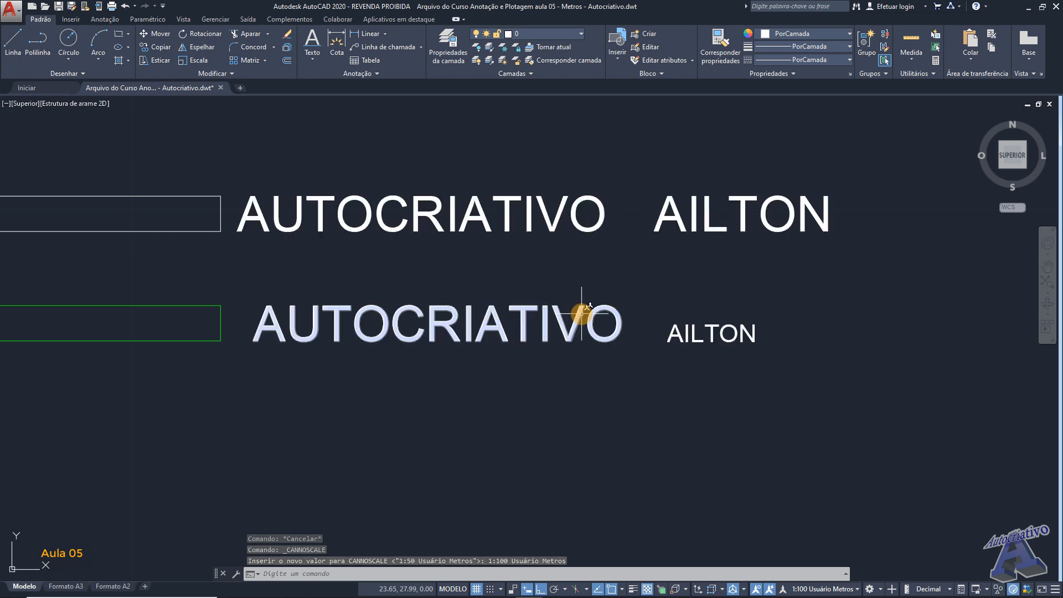
click(826, 589)
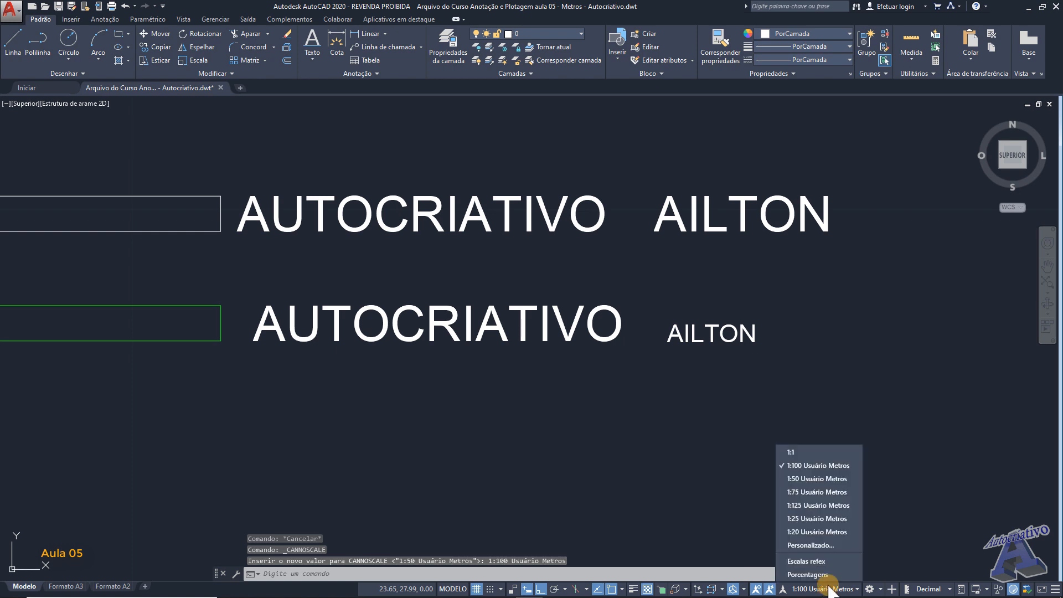
click(808, 531)
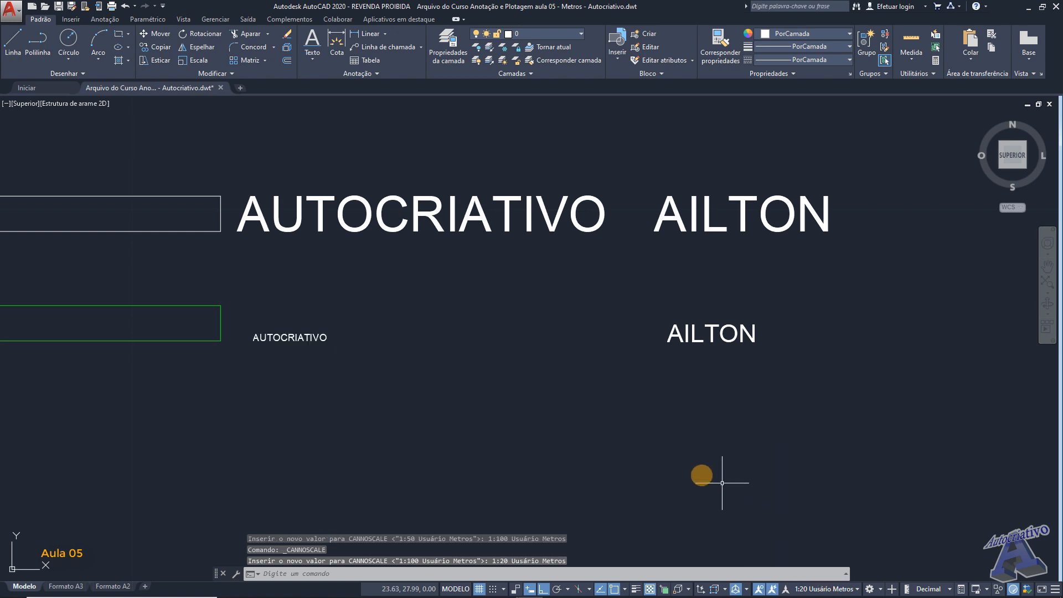
click(825, 589)
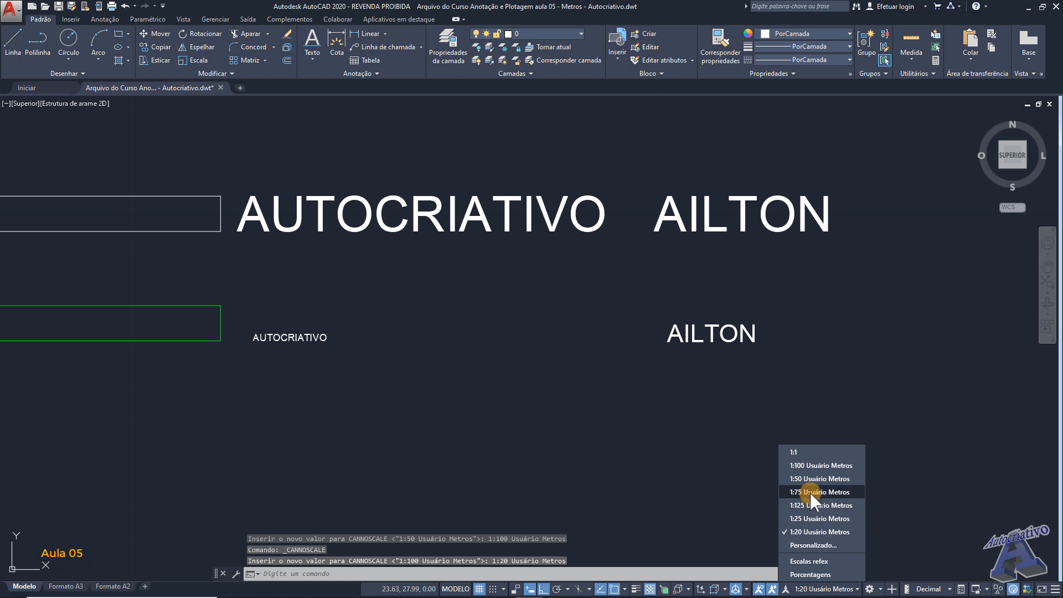
click(810, 492)
click(833, 588)
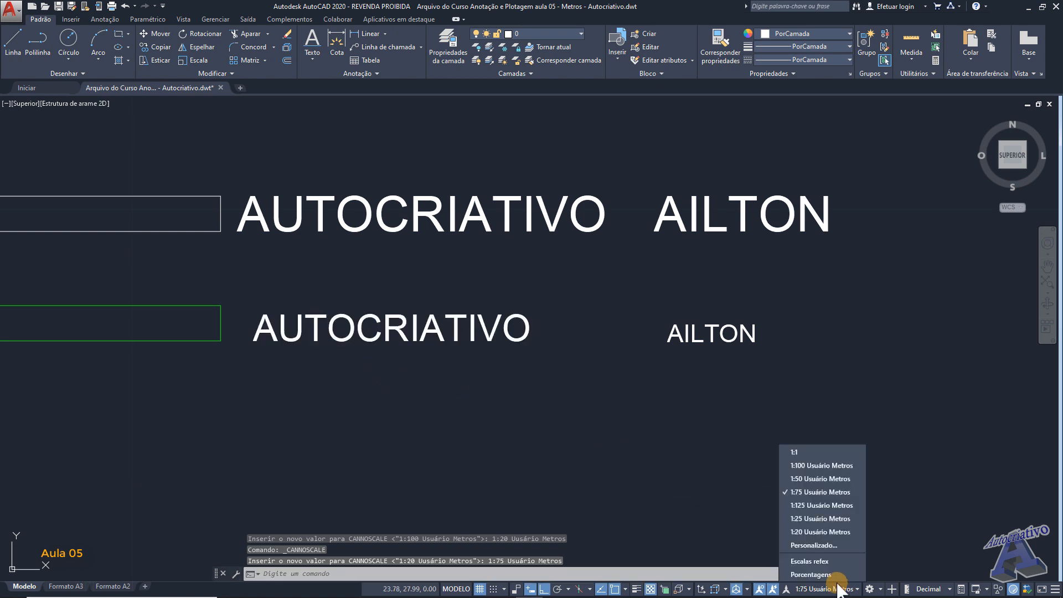
click(810, 468)
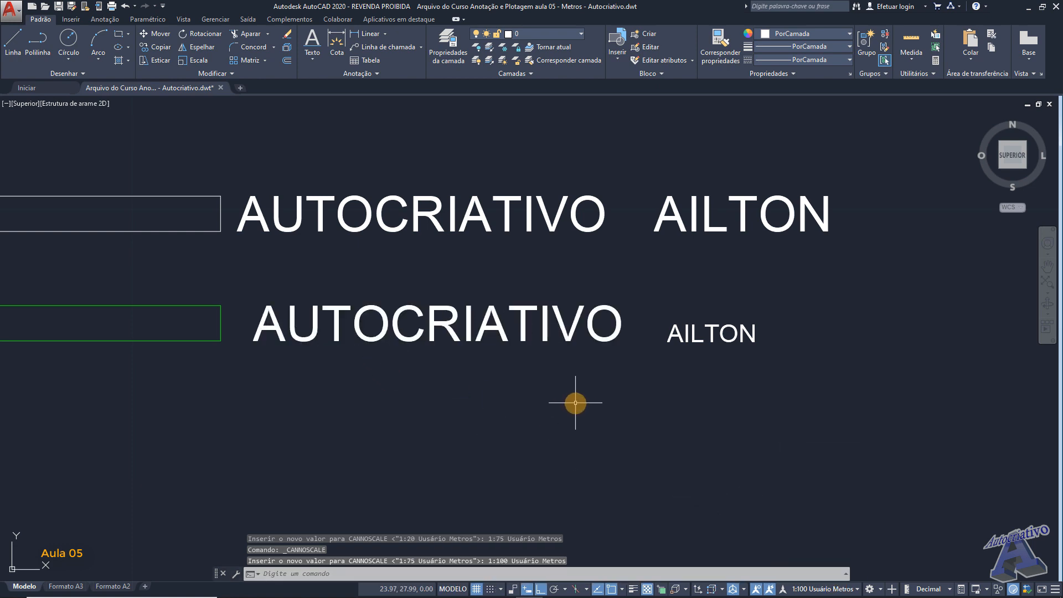
Delete both rectangles and all the test texts beside them, leaving the model space empty
scroll(572, 403, down, 4)
mouse_move(489, 397)
middle_down()
mouse_move(572, 387)
mouse_move(531, 424)
middle_up()
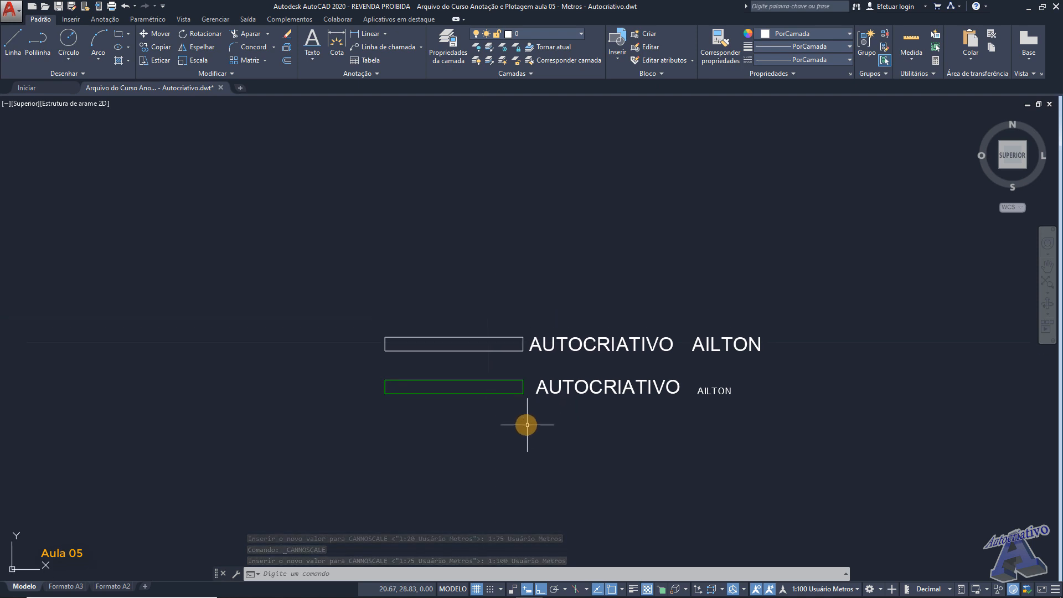
click(834, 419)
click(370, 278)
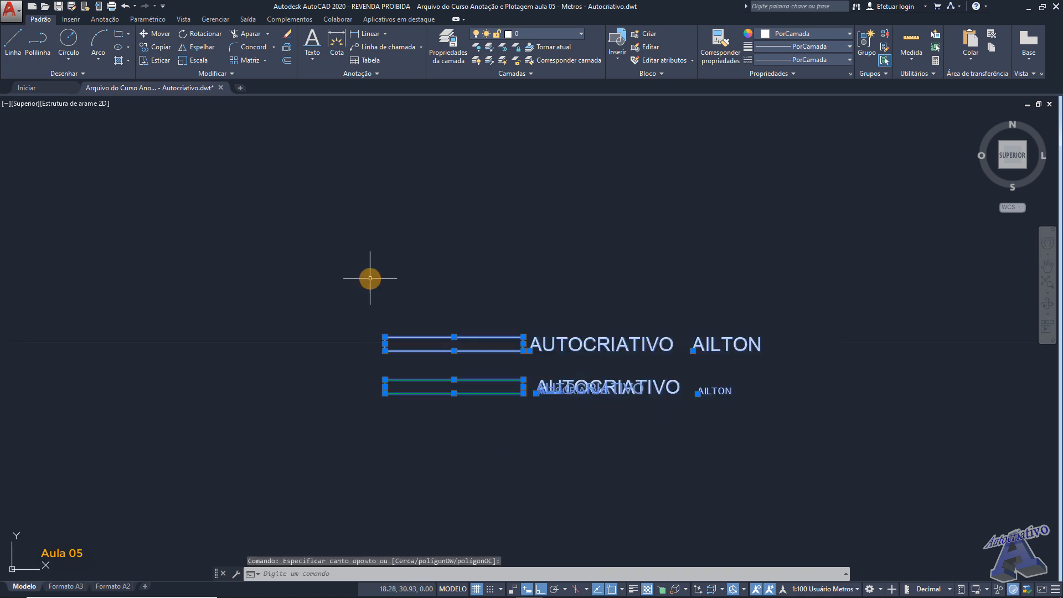
key(Delete)
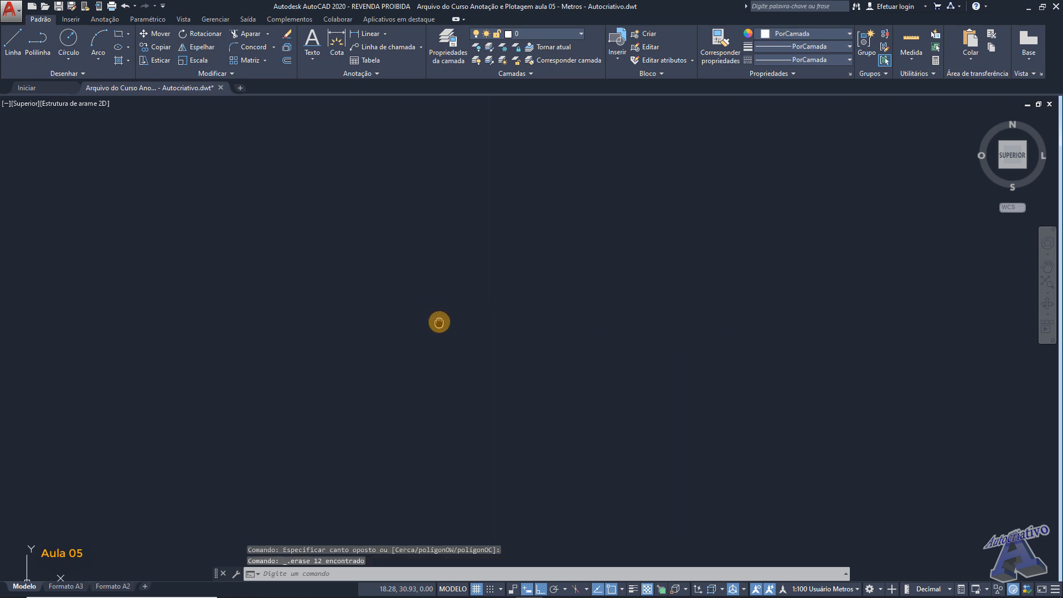
scroll(430, 299, down, 3)
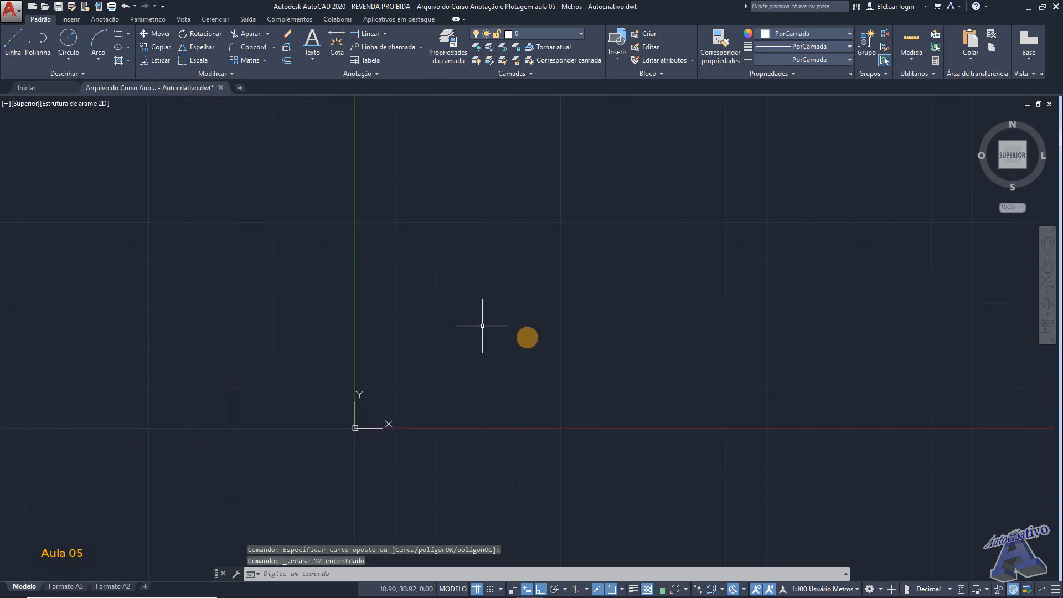
middle_drag(484, 323, 218, 442)
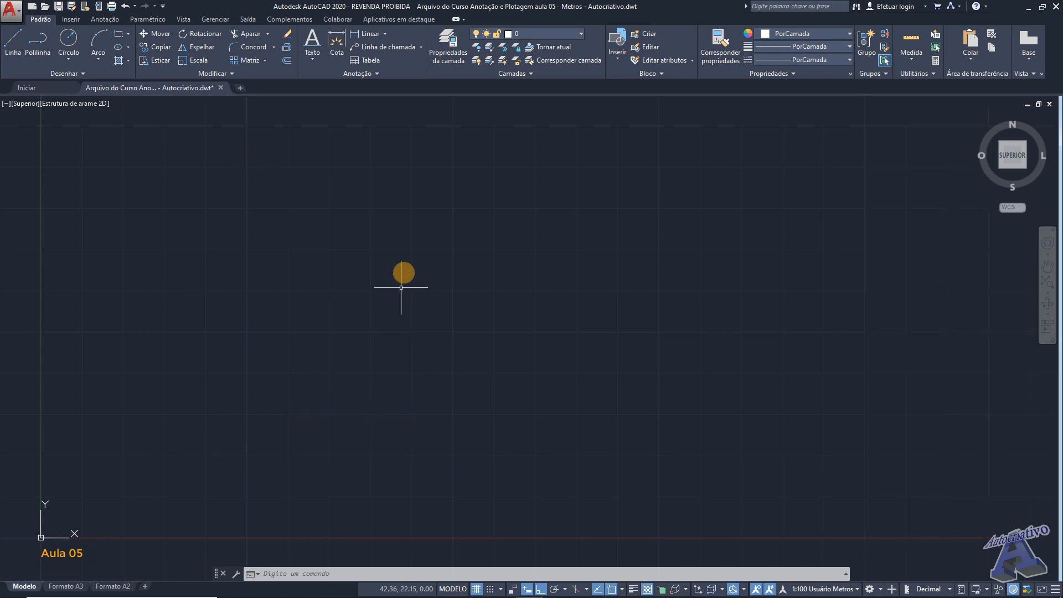
Review the height settings of the Textos de Ambientes text styles from 1-100 to 1-75 and the annotative one, without changing them
click(357, 75)
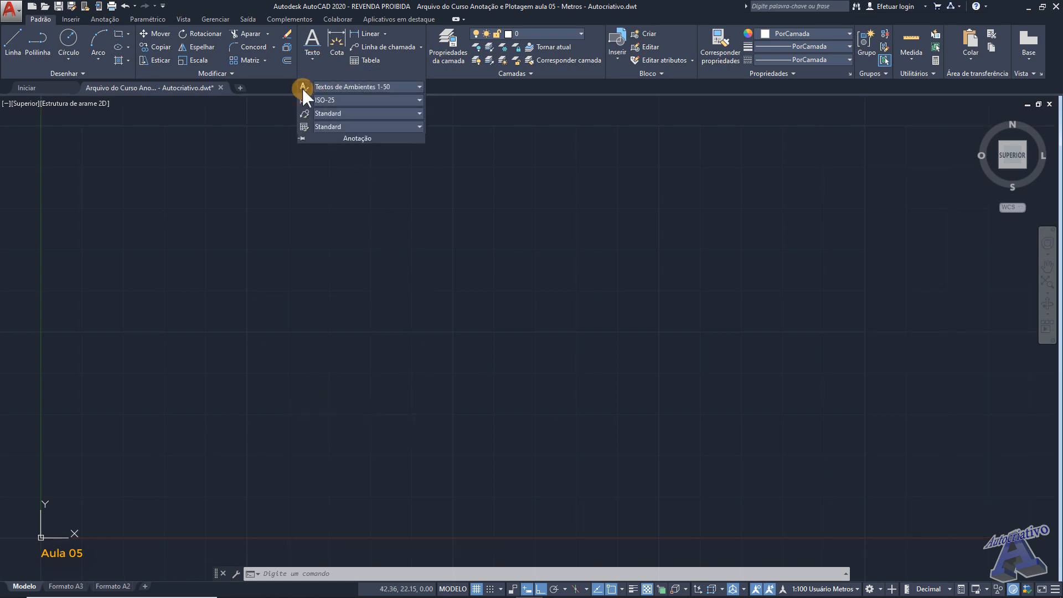
click(303, 88)
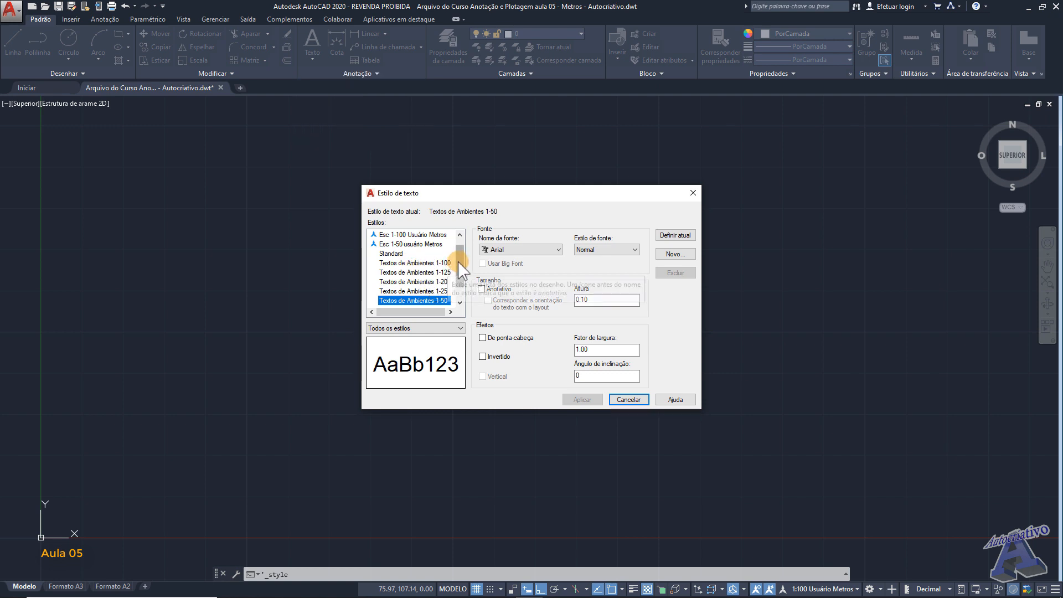
scroll(421, 280, down, 1)
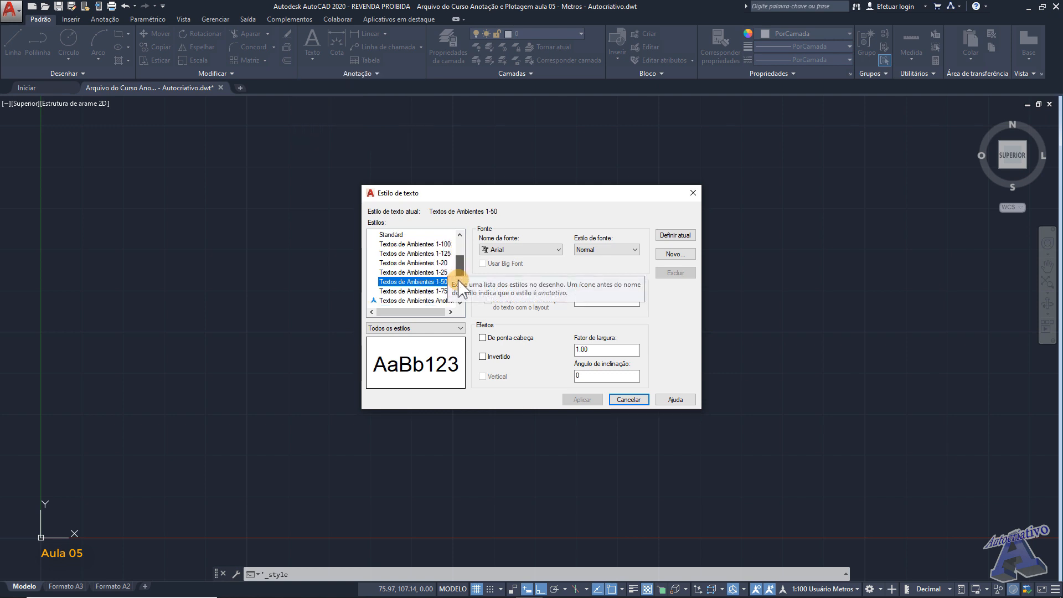
click(421, 272)
click(421, 262)
click(420, 253)
click(419, 244)
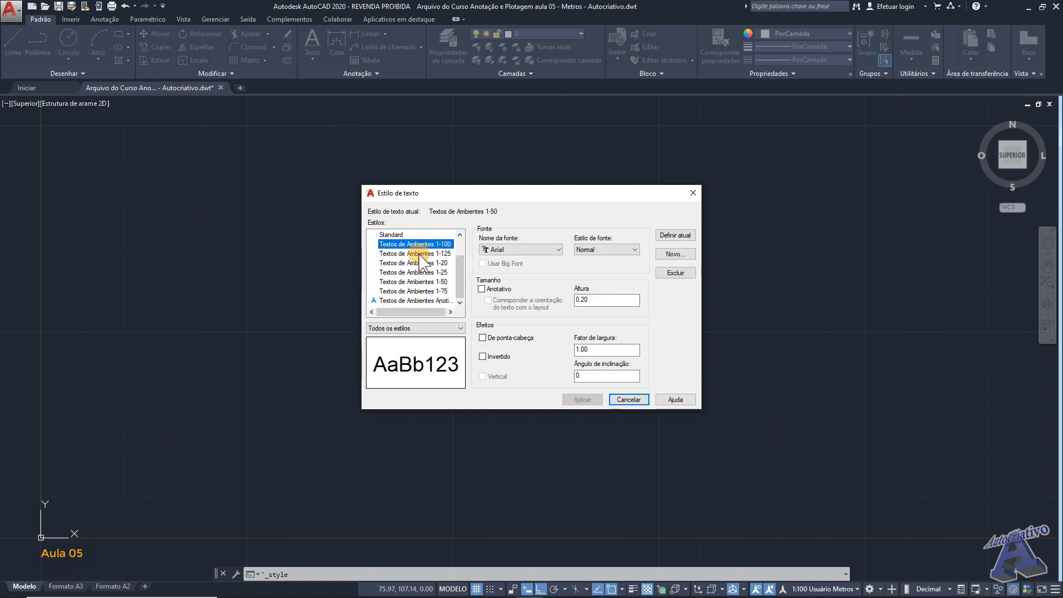
click(420, 254)
click(421, 262)
click(421, 272)
click(422, 281)
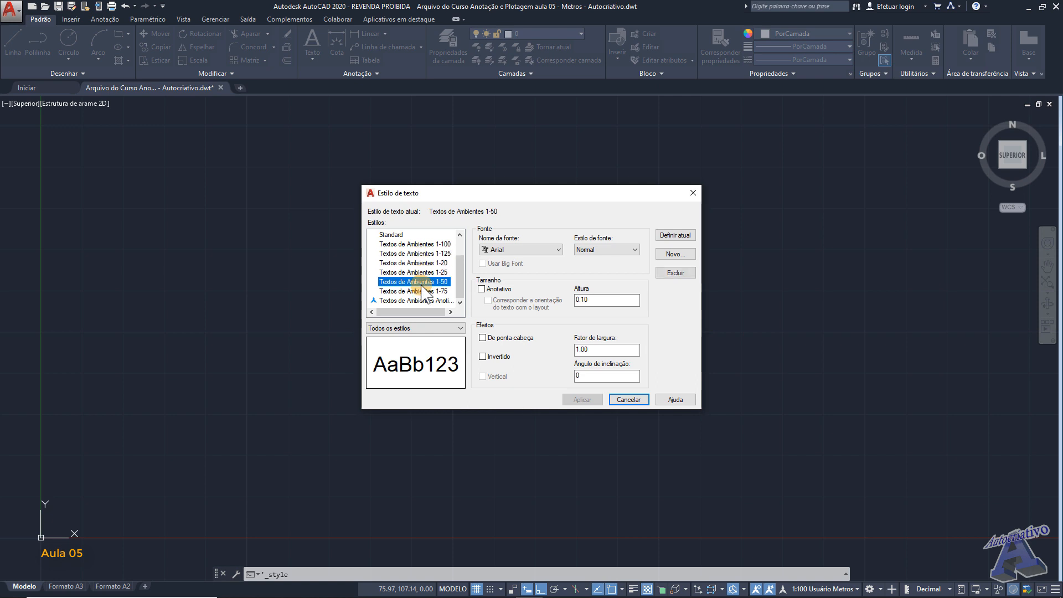
click(424, 291)
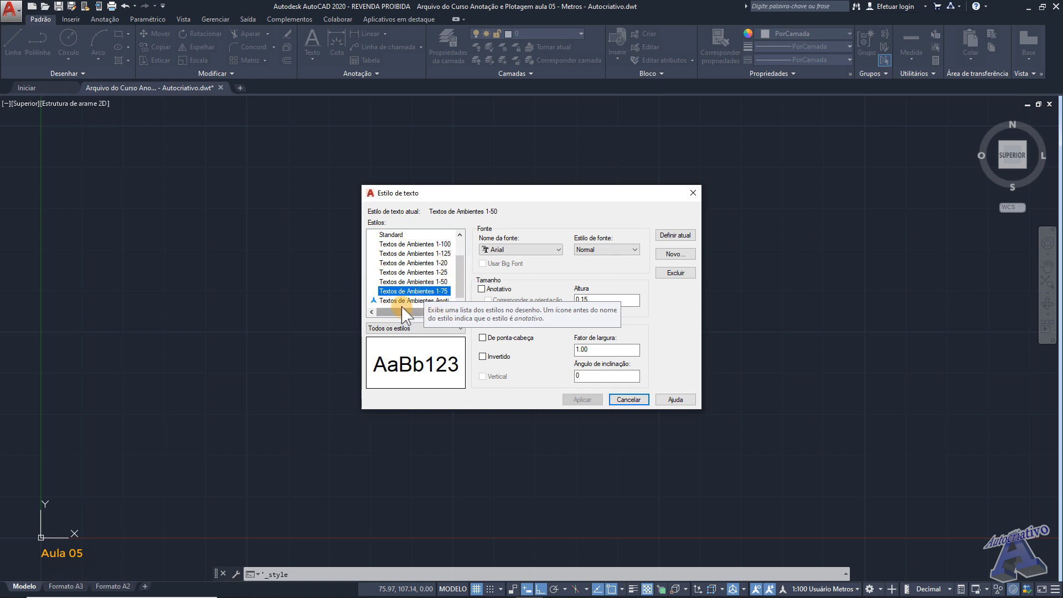
click(402, 302)
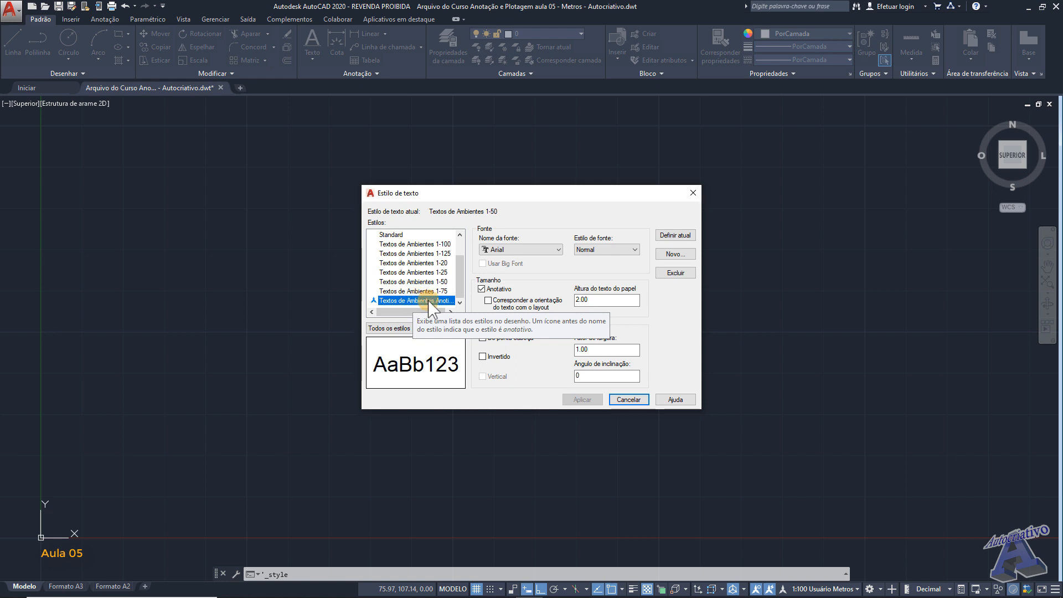
click(629, 400)
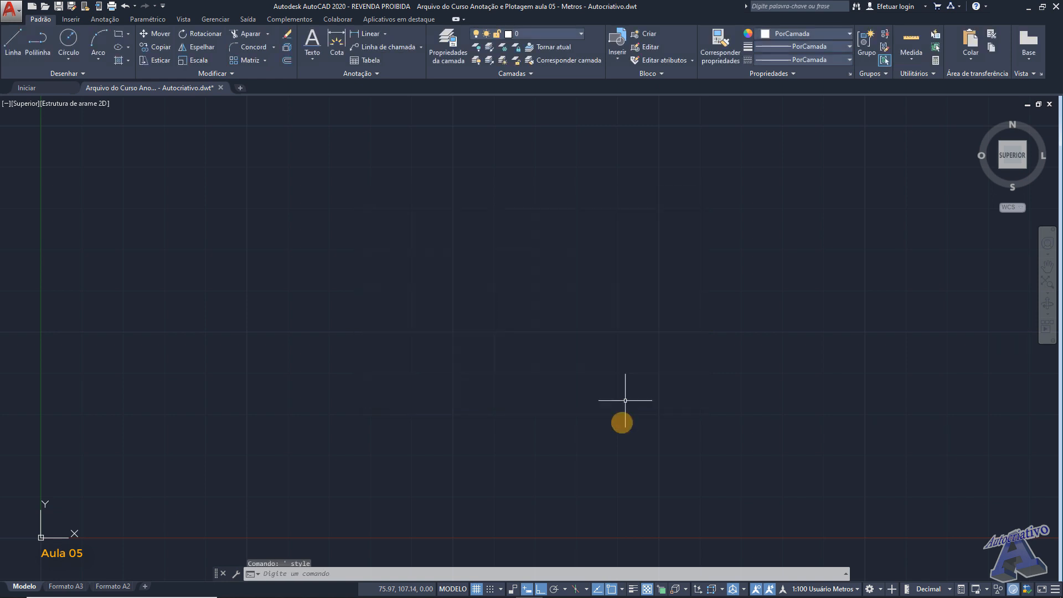
Switch to the Excel font-size table and examine the Títulos and Notas - Linhas de Chamadas - Cotas heights for scales 1:100, 1:50 and 1:75
click(610, 593)
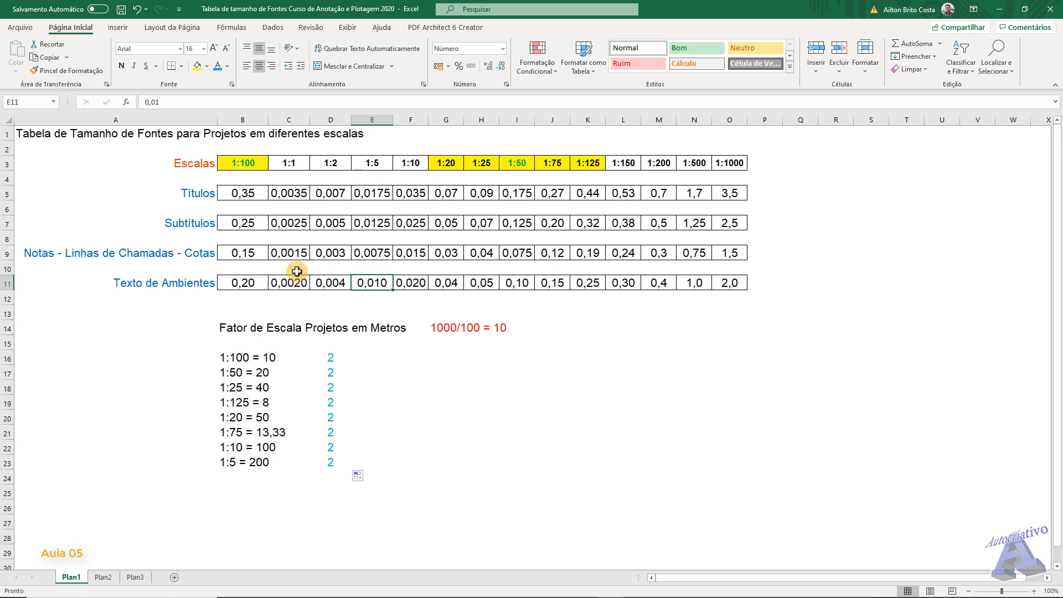
click(245, 192)
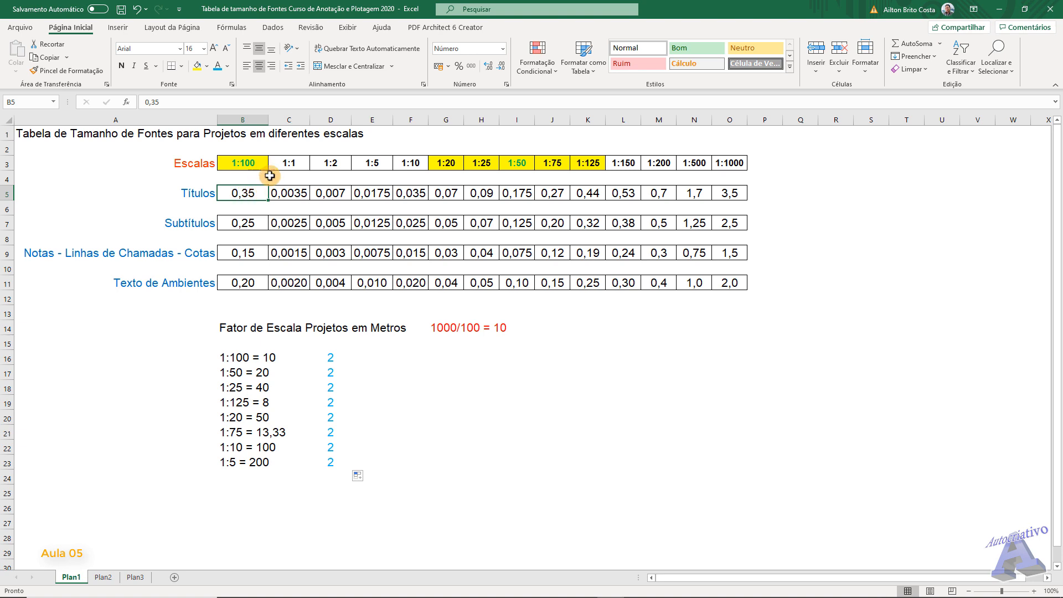
click(516, 163)
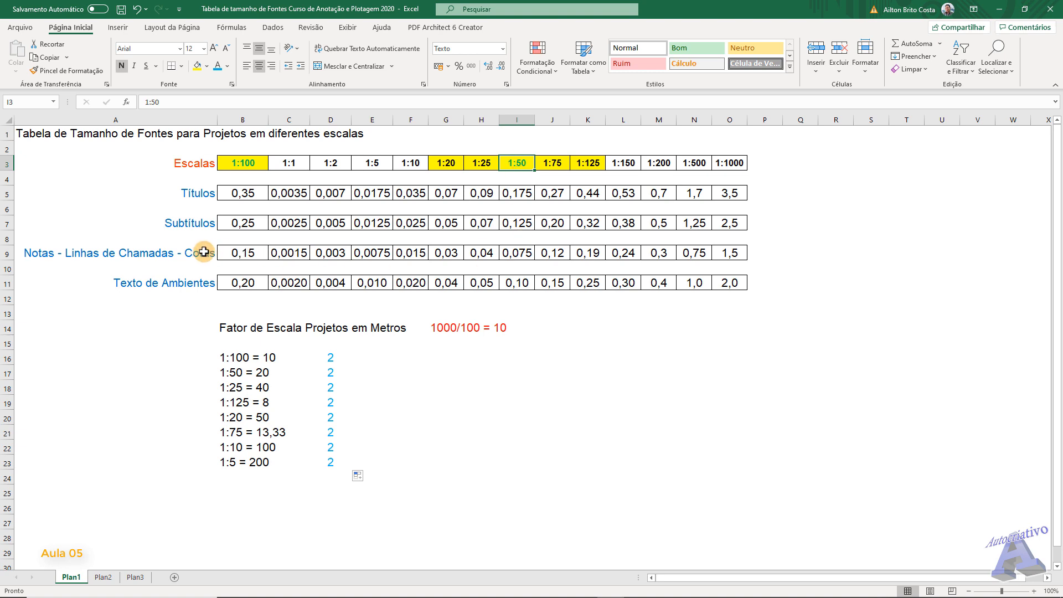
click(552, 253)
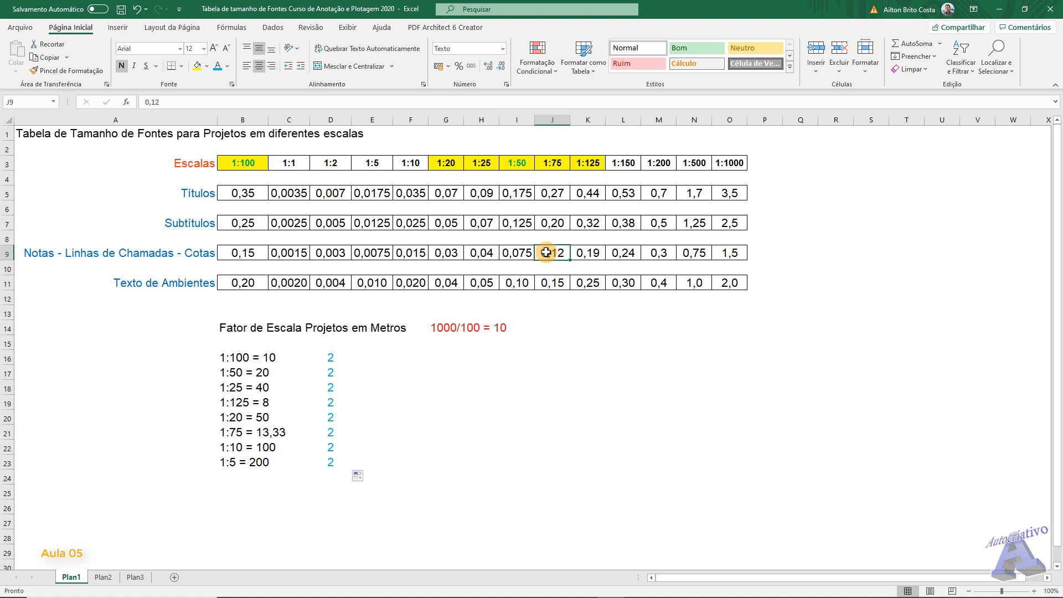
click(518, 254)
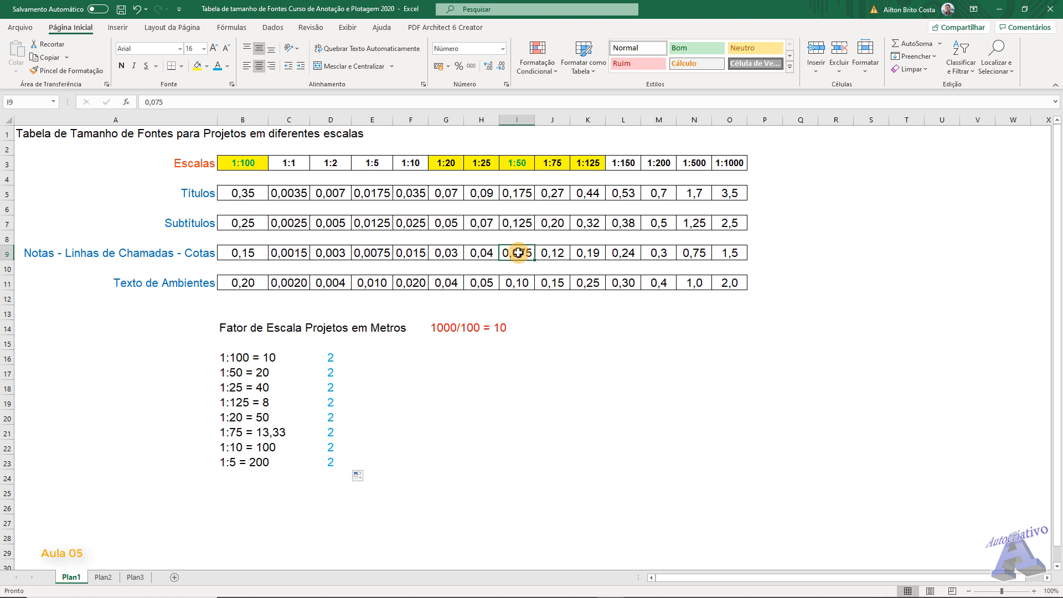
drag(252, 254, 495, 254)
click(505, 253)
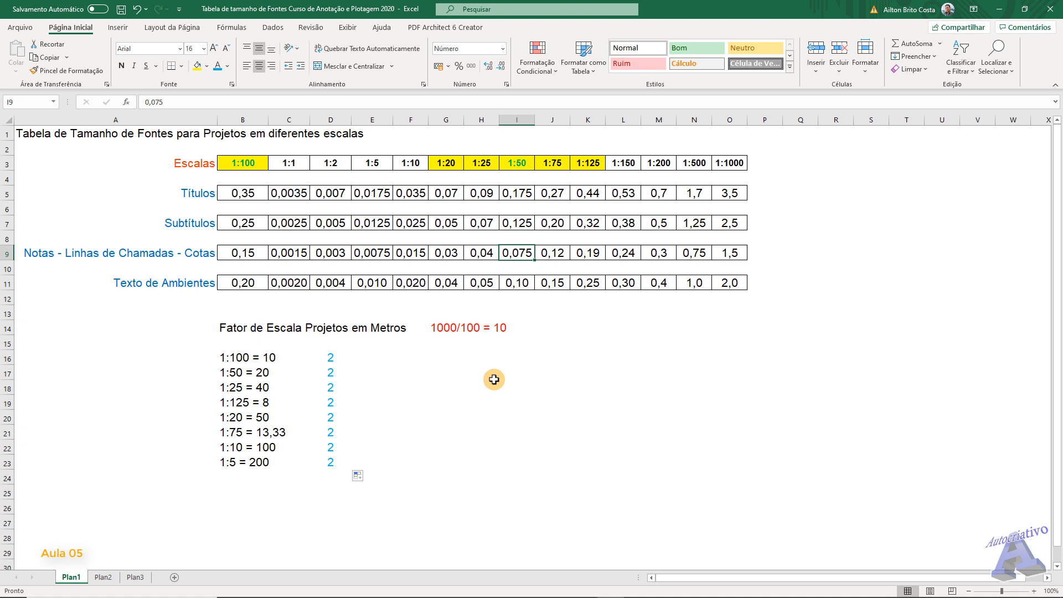
click(244, 163)
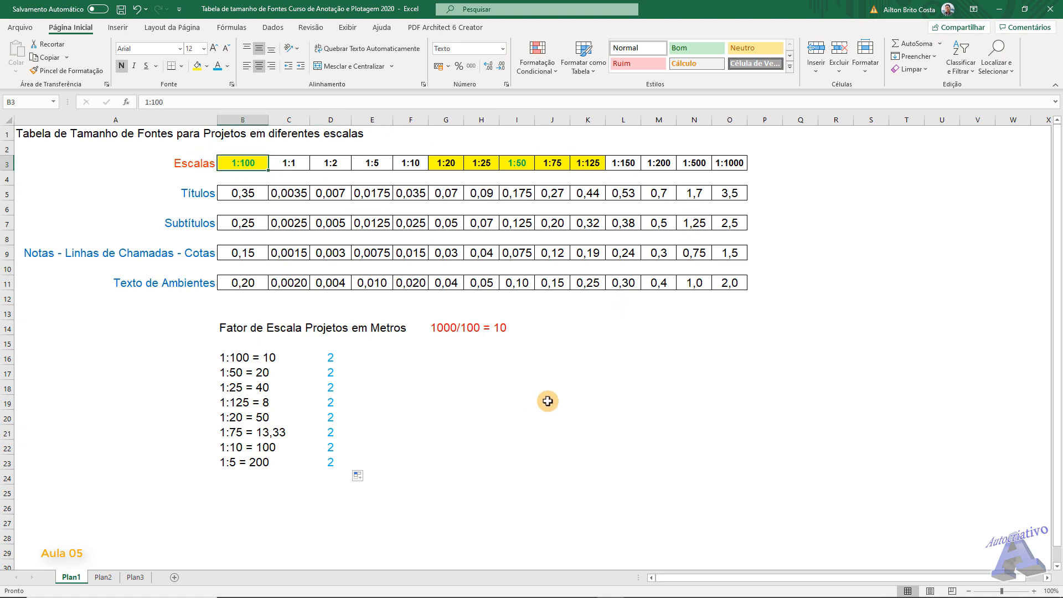